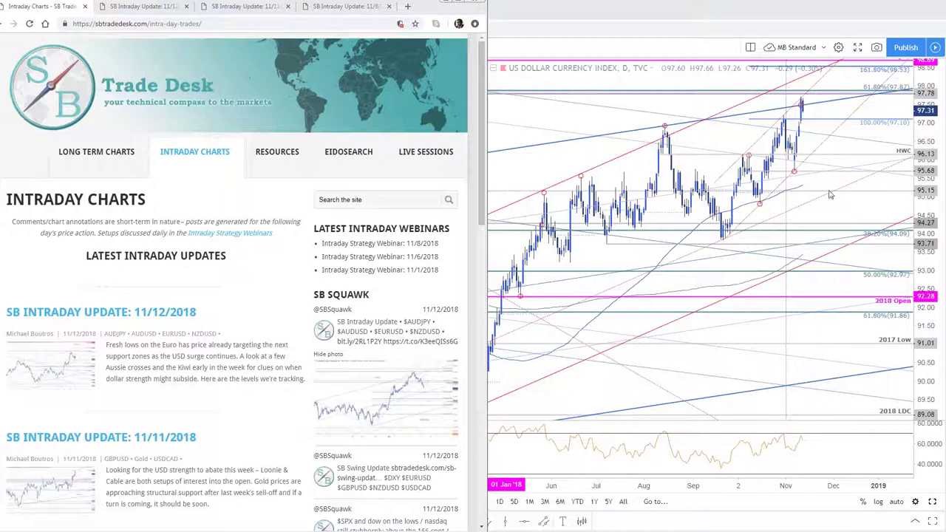
# Step: Open the SB Intraday Update of 11/8/2018 and examine its DXY 120min chart at enlarged size
pyautogui.click(340, 12)
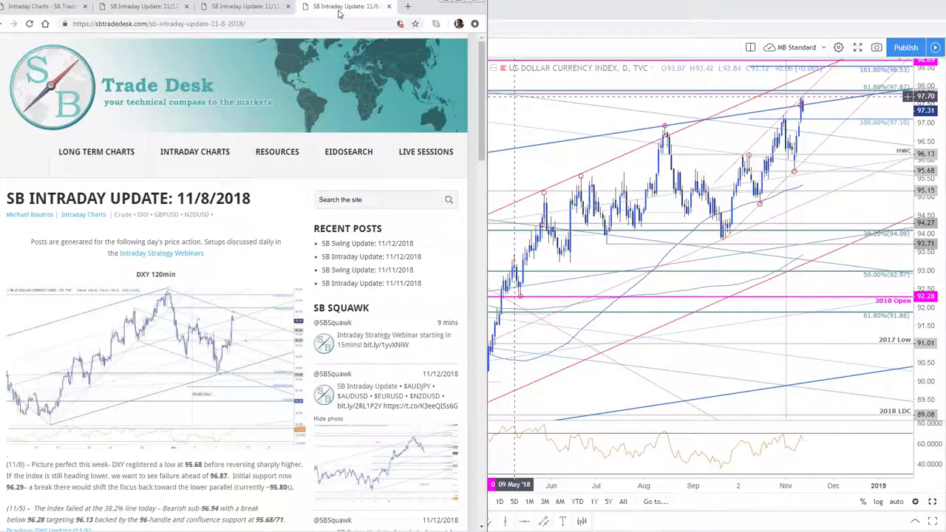
pyautogui.click(280, 389)
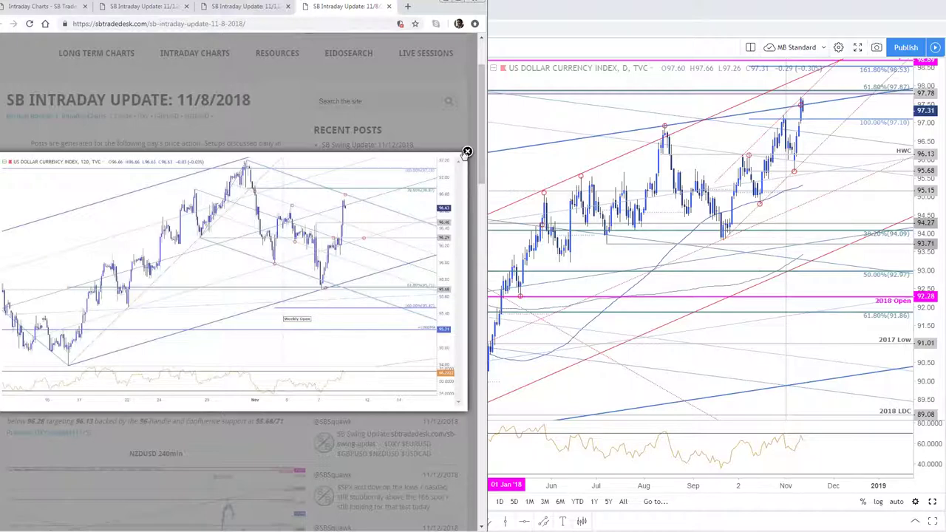
pyautogui.click(467, 152)
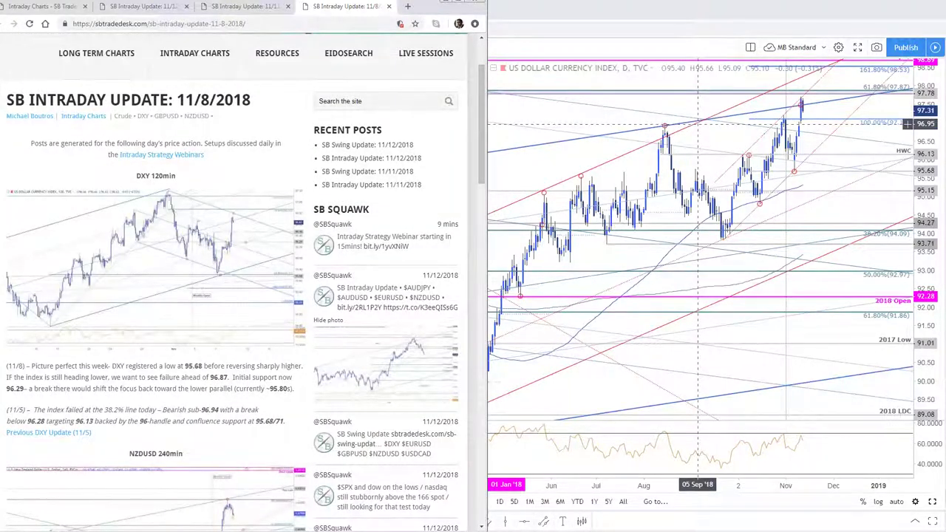
# Step: Switch to TradingView and examine the US Dollar Index on the weekly chart layout, including earlier price history
pyautogui.click(801, 103)
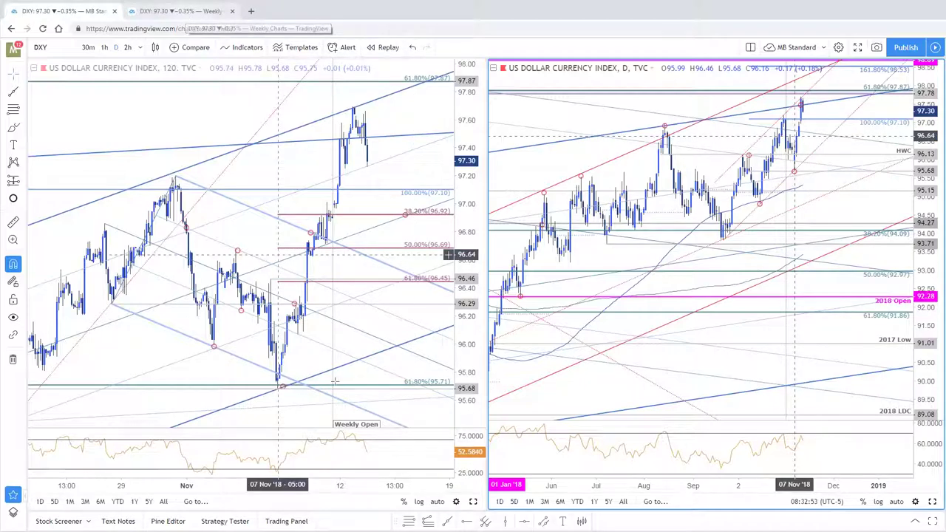
pyautogui.hotkey('ctrl', 'Tab')
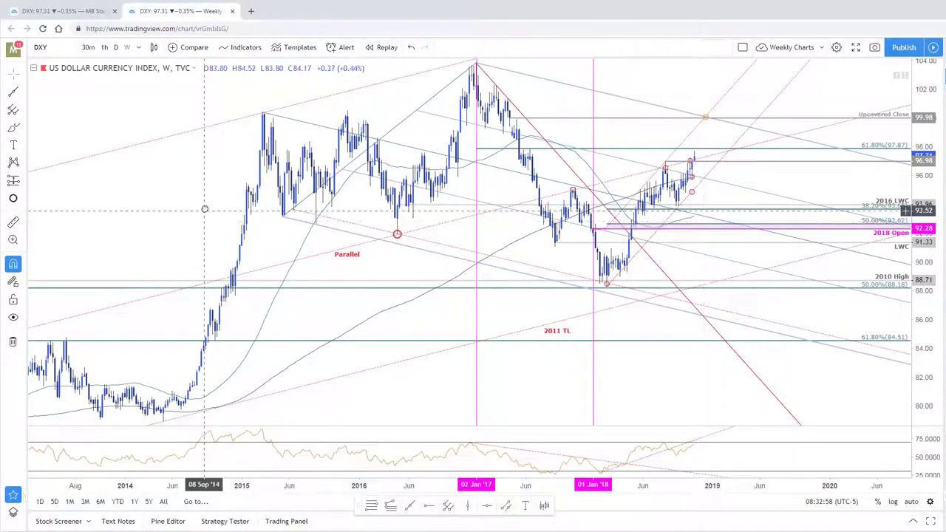
pyautogui.moveTo(278, 247); pyautogui.dragTo(318, 247)
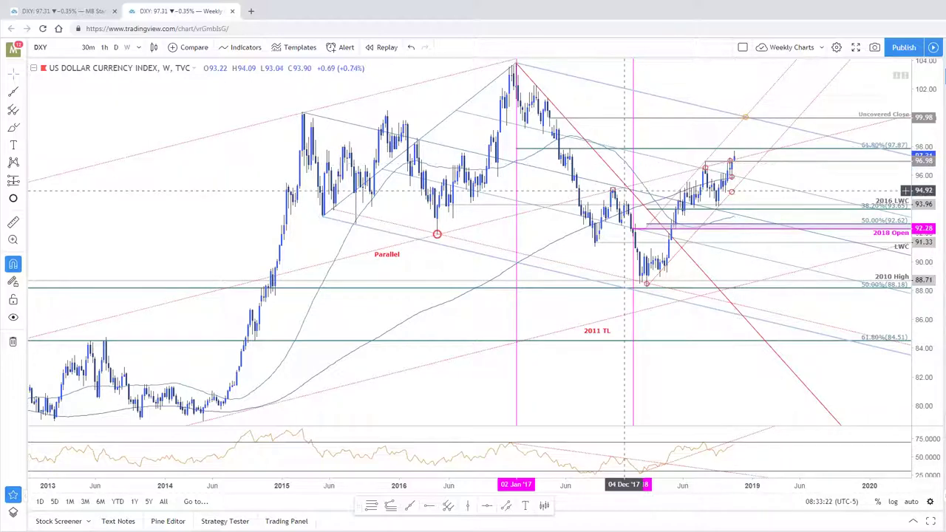
# Step: Return to the MB Standard layout and maximize the daily DXY chart, leaving more room for future dates
pyautogui.click(88, 18)
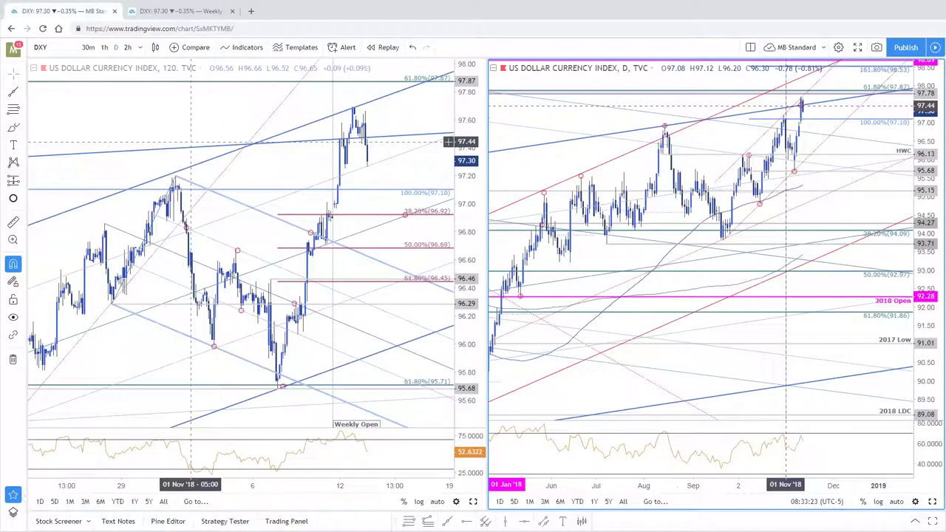
pyautogui.click(933, 502)
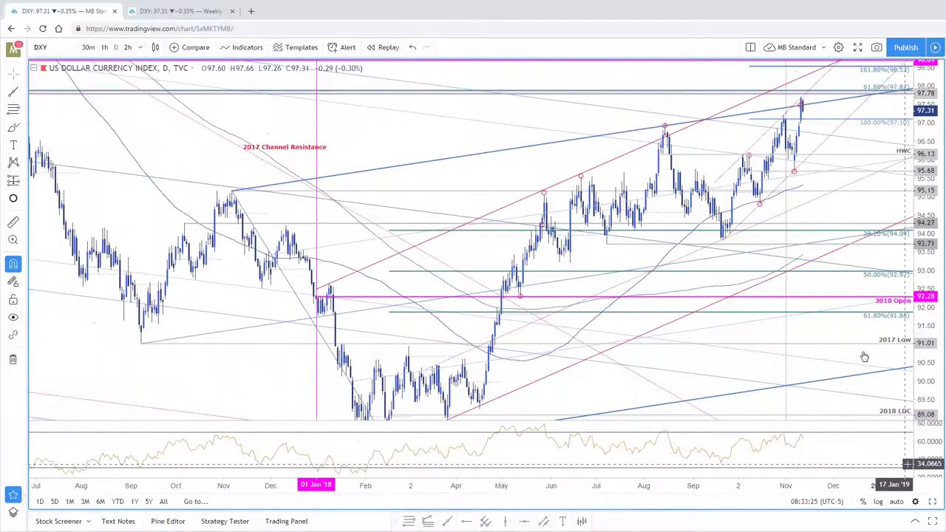
pyautogui.moveTo(688, 105); pyautogui.dragTo(616, 99)
pyautogui.scroll(1, 907, 419)
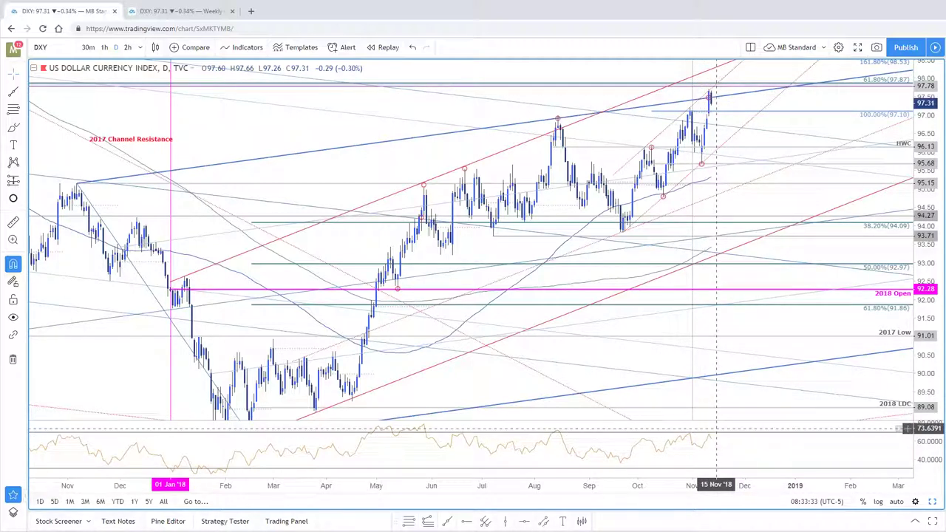
# Step: Move the circle marker at the latest daily high up to where the rising channel's upper line meets the 97.78 level
pyautogui.click(687, 184)
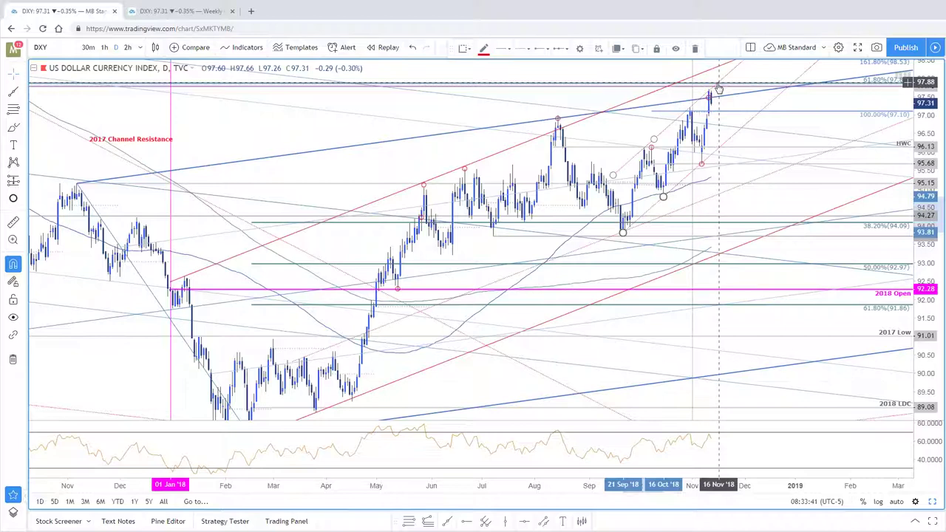
pyautogui.moveTo(708, 99)
pyautogui.mouseDown()
pyautogui.moveTo(722, 90)
pyautogui.moveTo(714, 87)
pyautogui.mouseUp()
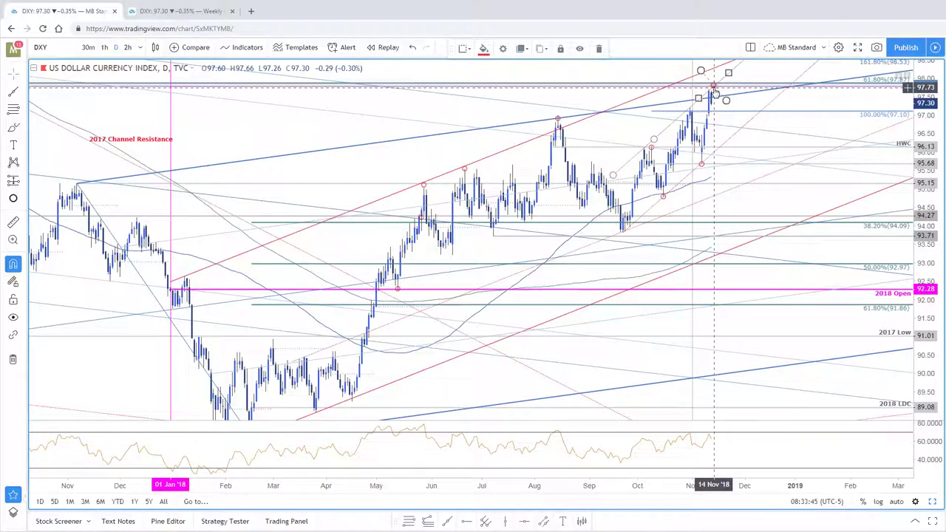
pyautogui.moveTo(751, 104); pyautogui.dragTo(748, 106)
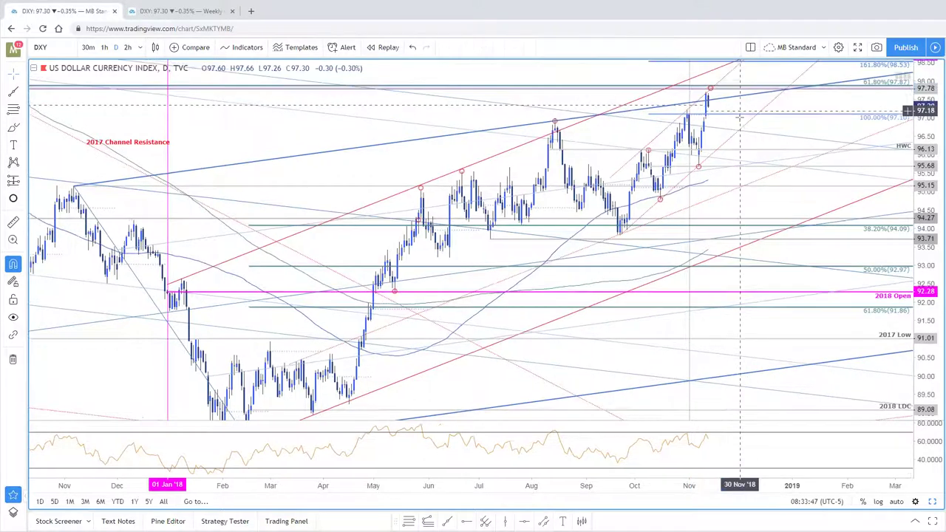
pyautogui.moveTo(791, 130); pyautogui.dragTo(787, 127)
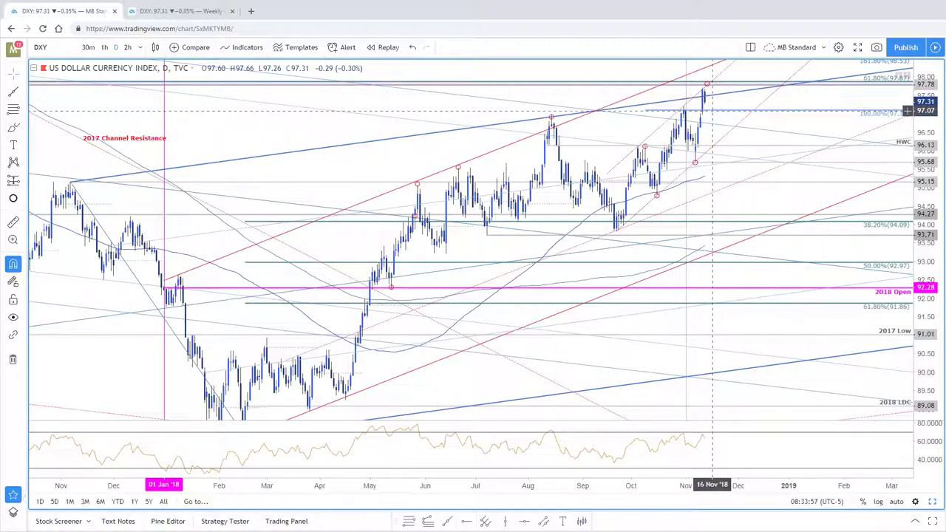
# Step: Show the 120-minute DXY chart maximized and compare it with the enlarged DXY chart in the 11/8 web update
pyautogui.click(728, 116)
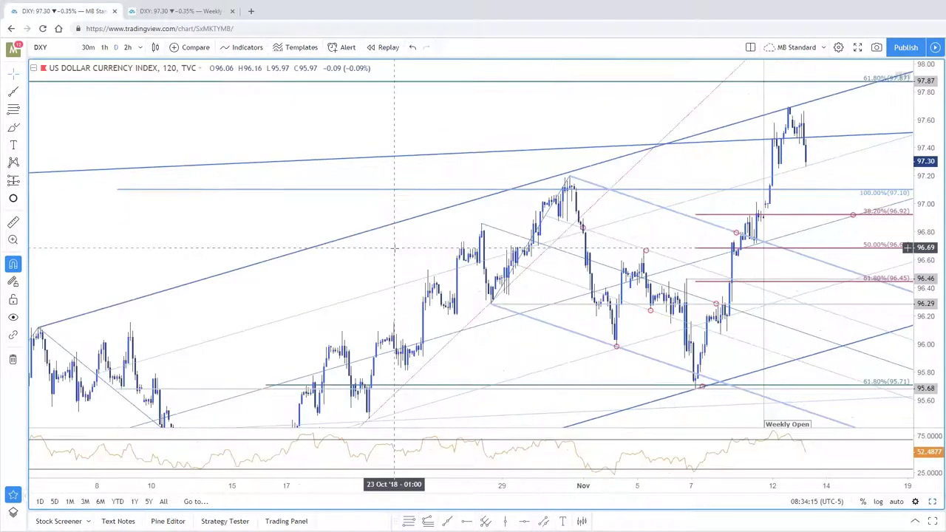
pyautogui.moveTo(393, 247); pyautogui.dragTo(342, 245)
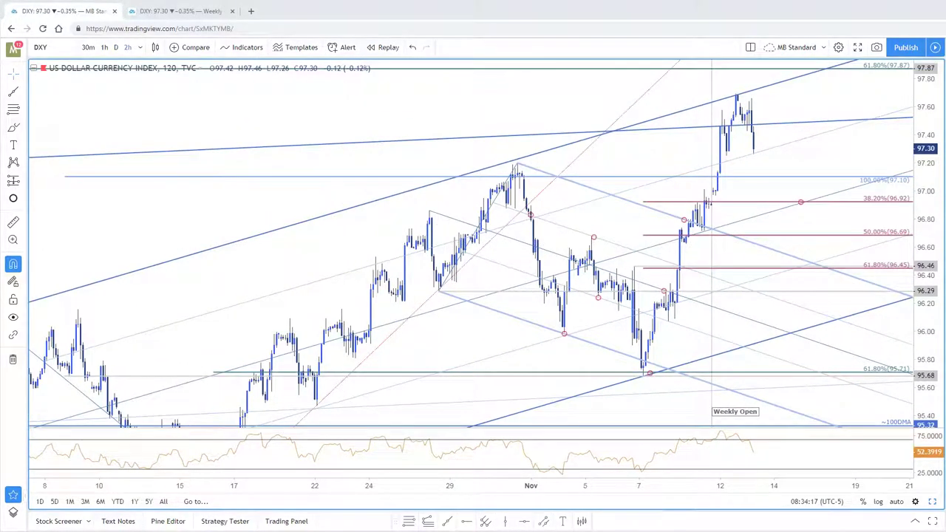
pyautogui.hotkey('alt', 'Tab')
pyautogui.click(156, 267)
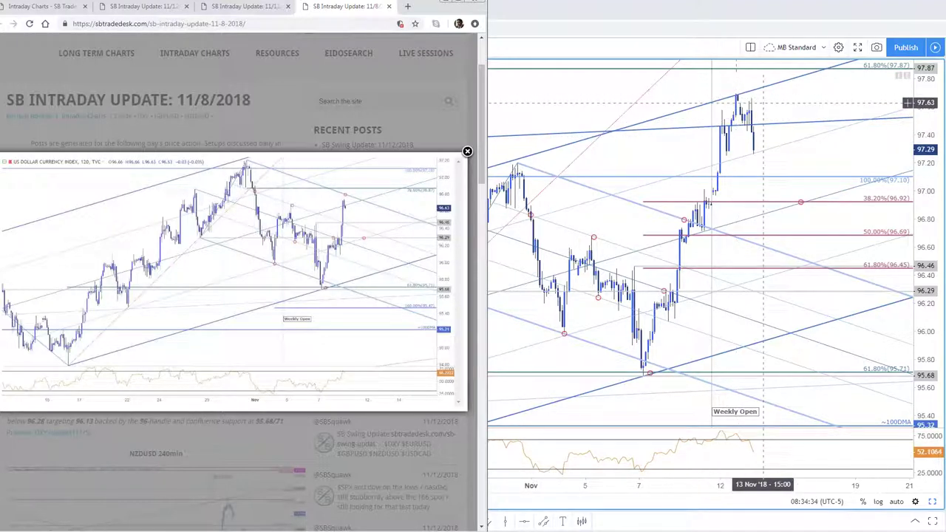
# Step: Switch back to TradingView, set the DXY chart interval to 240 minutes and compress its price scale to show the whole rising channel
pyautogui.click(799, 102)
pyautogui.write('240')
pyautogui.press('Return')
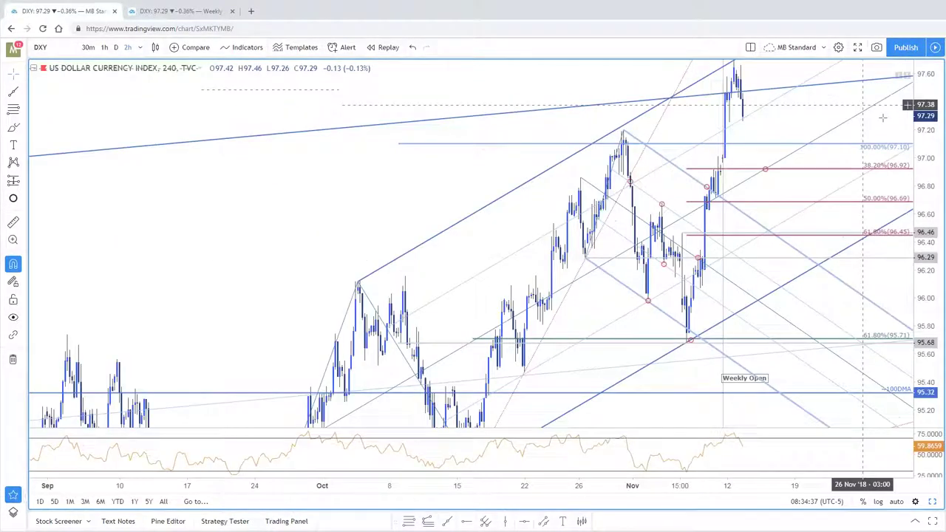
pyautogui.moveTo(930, 118); pyautogui.dragTo(930, 222)
pyautogui.moveTo(415, 196); pyautogui.dragTo(279, 182)
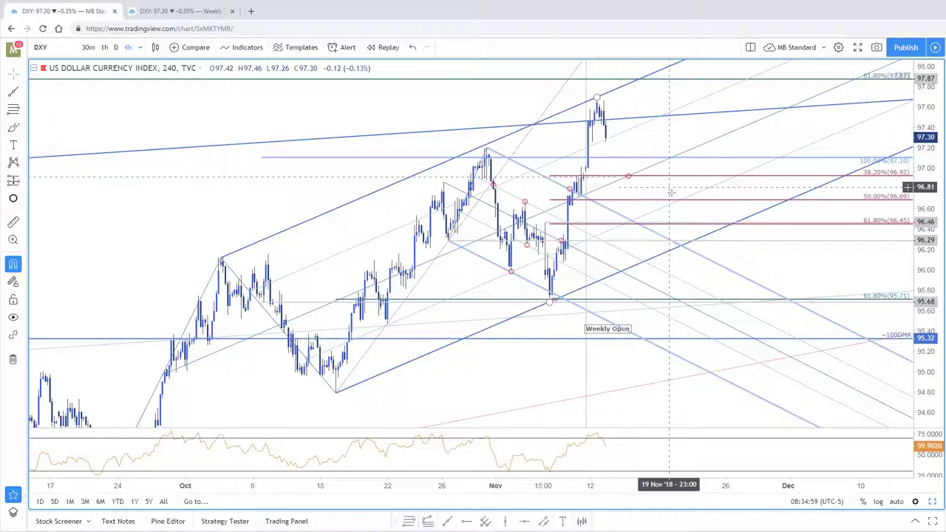
# Step: Examine the 240-minute price action around the rising channel and the 96.45, 96.69 and 96.92 retracement levels
pyautogui.click(628, 176)
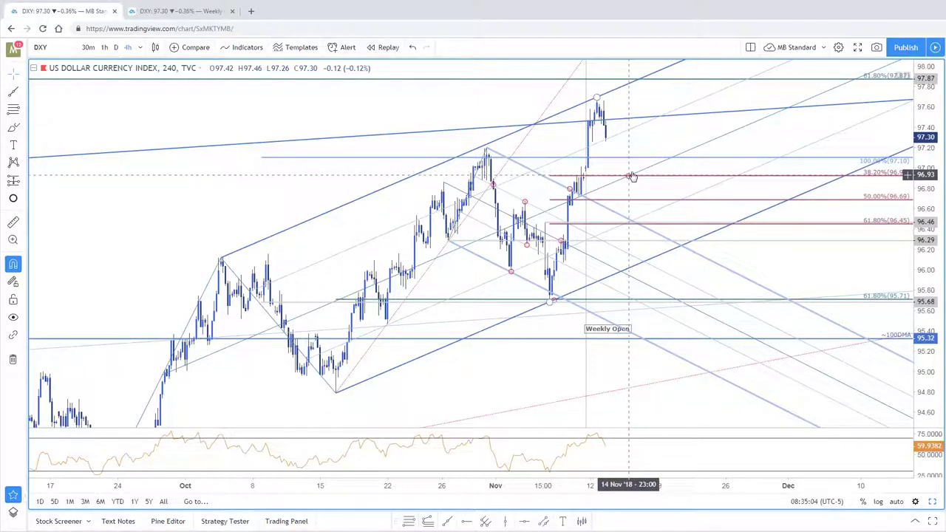
pyautogui.scroll(2, 698, 162)
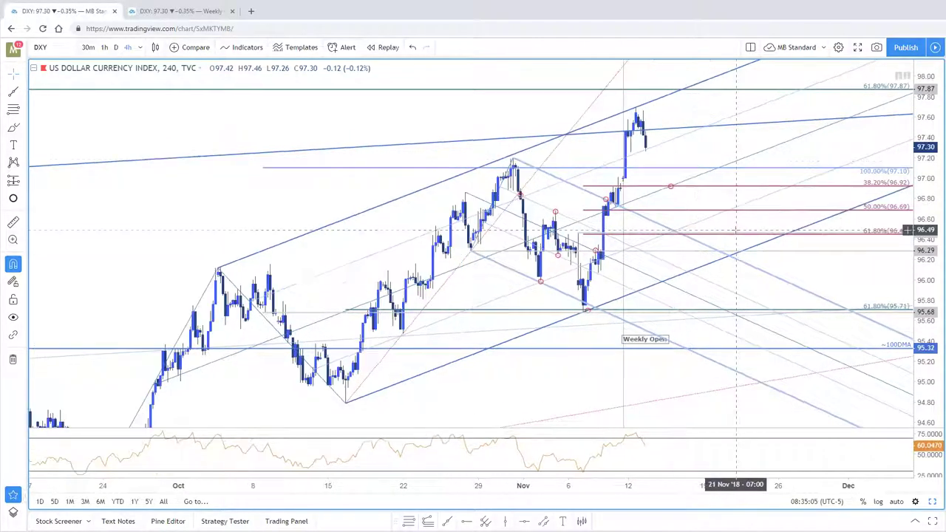
pyautogui.scroll(3, 698, 162)
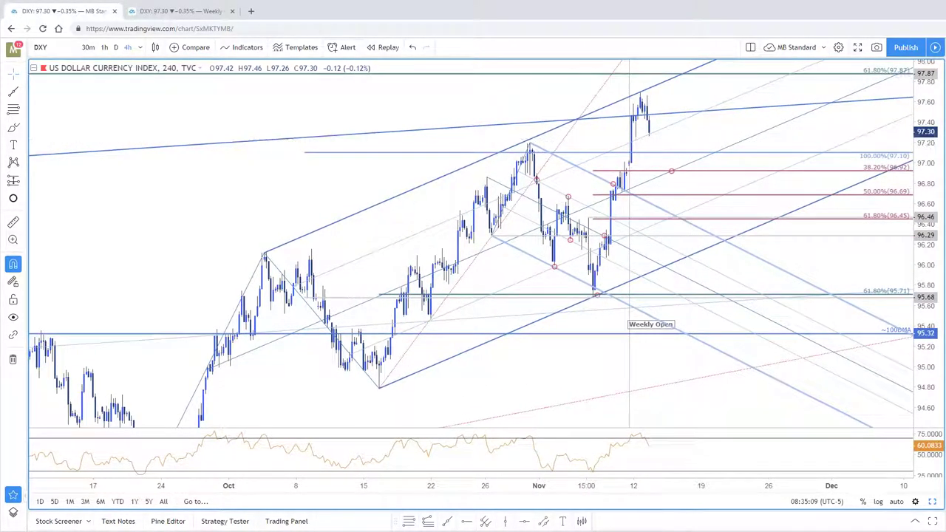
pyautogui.moveTo(931, 212); pyautogui.dragTo(931, 205)
pyautogui.moveTo(698, 89); pyautogui.dragTo(705, 90)
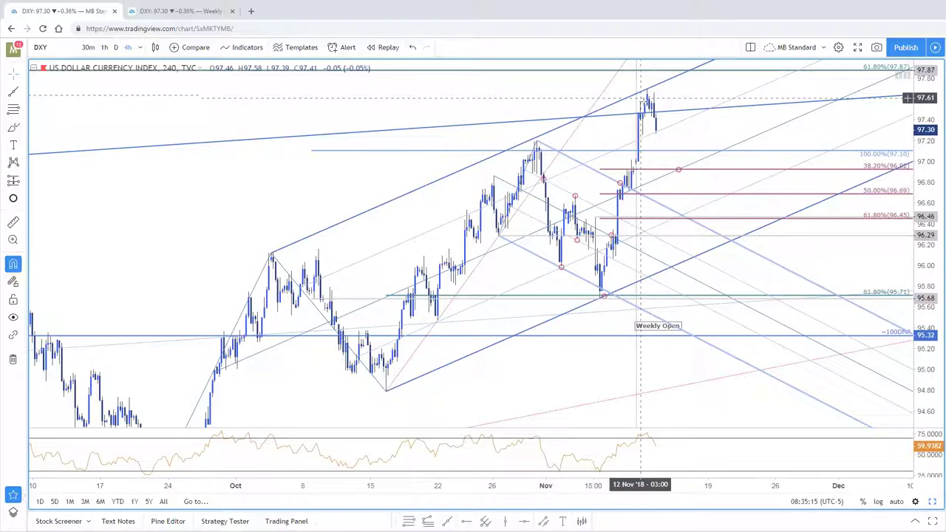
pyautogui.hscroll(2, 704, 136)
pyautogui.hscroll(3, 698, 144)
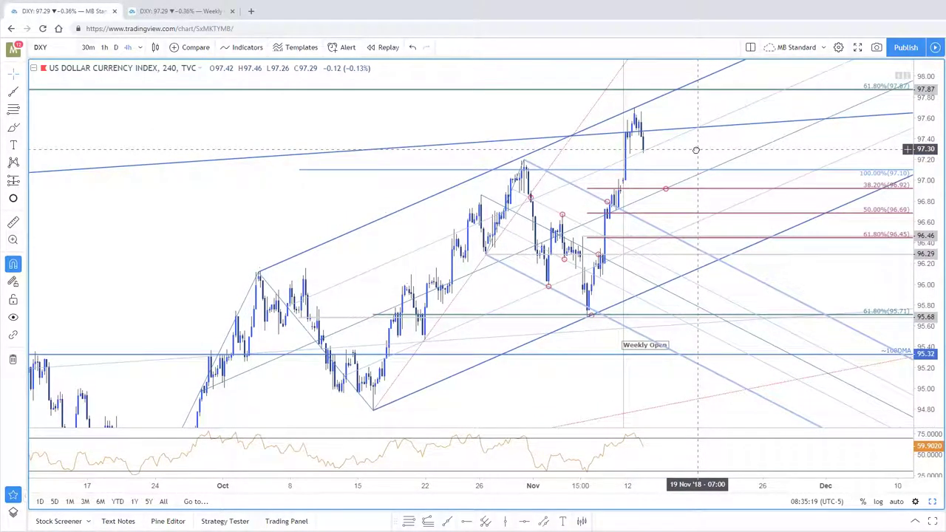
pyautogui.scroll(2, 688, 153)
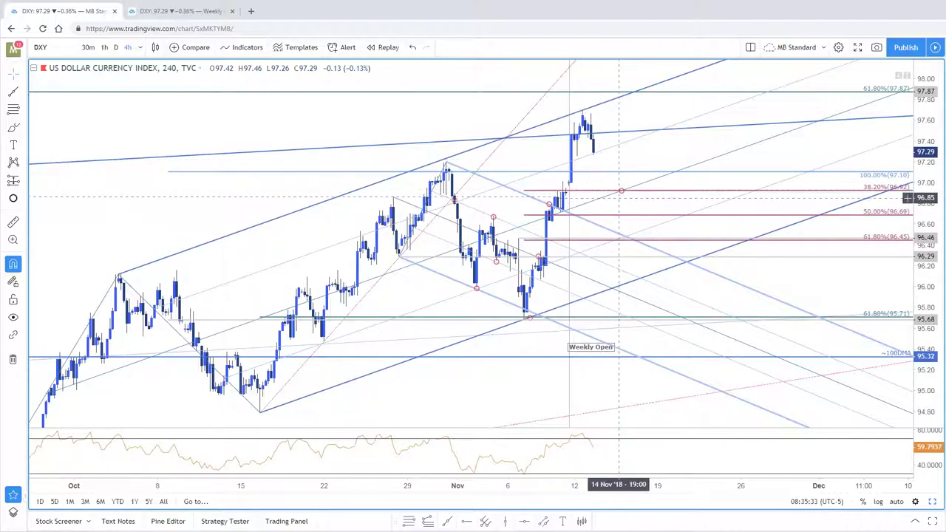
# Step: Set the DXY chart interval to 60 minutes and frame the price action from late October to mid-November
pyautogui.moveTo(621, 195); pyautogui.dragTo(722, 153)
pyautogui.write('60')
pyautogui.press('Return')
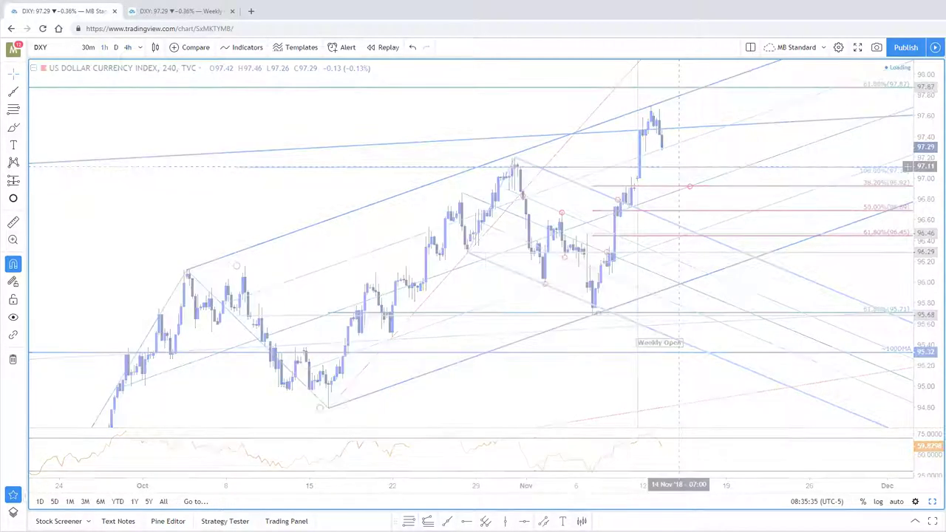
pyautogui.scroll(-2, 678, 198)
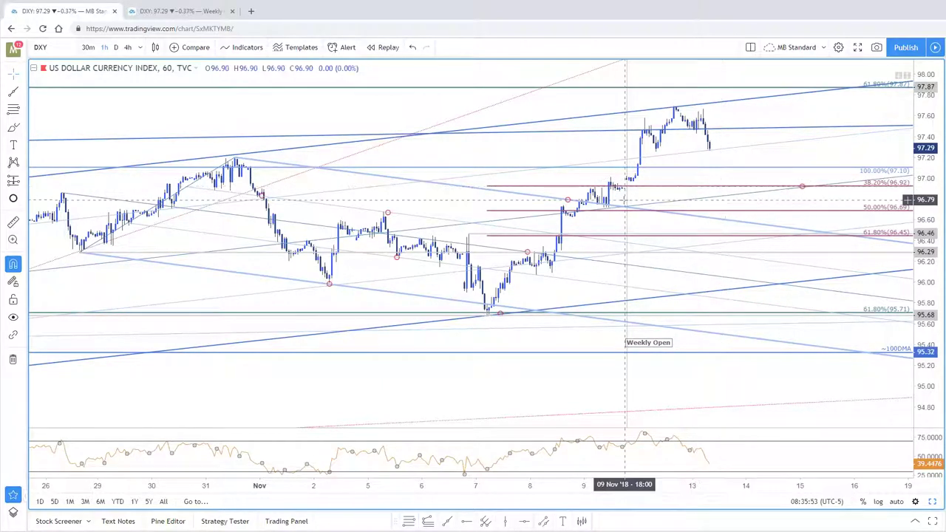
pyautogui.scroll(-2, 626, 200)
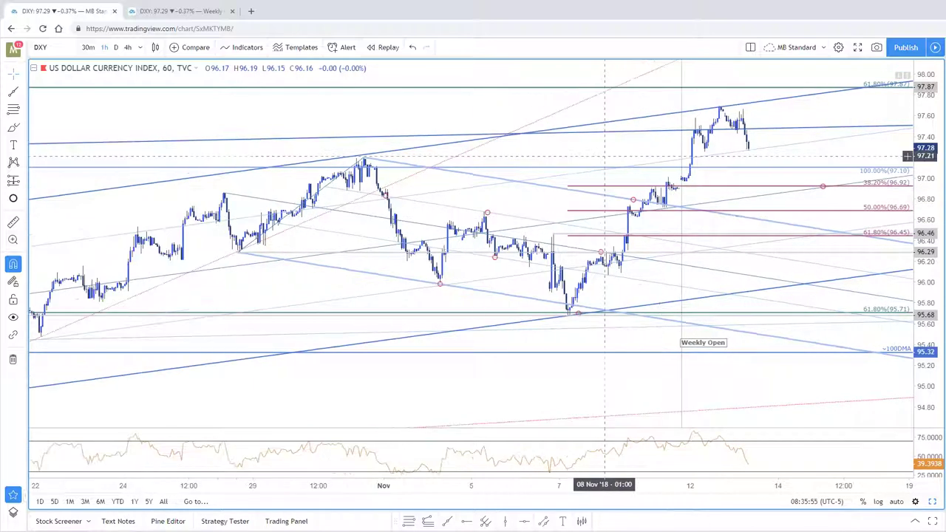
pyautogui.moveTo(605, 156); pyautogui.dragTo(597, 194)
pyautogui.moveTo(919, 298); pyautogui.dragTo(916, 217)
pyautogui.scroll(2, 750, 318)
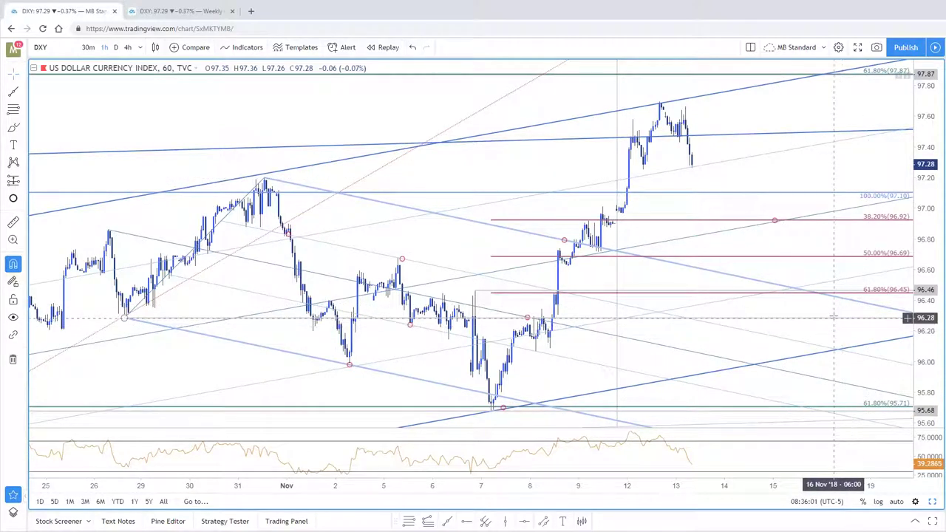
# Step: Draw a trend line from the 7 November low at about 95.69 through the 8 November low at about 96.09
pyautogui.click(449, 521)
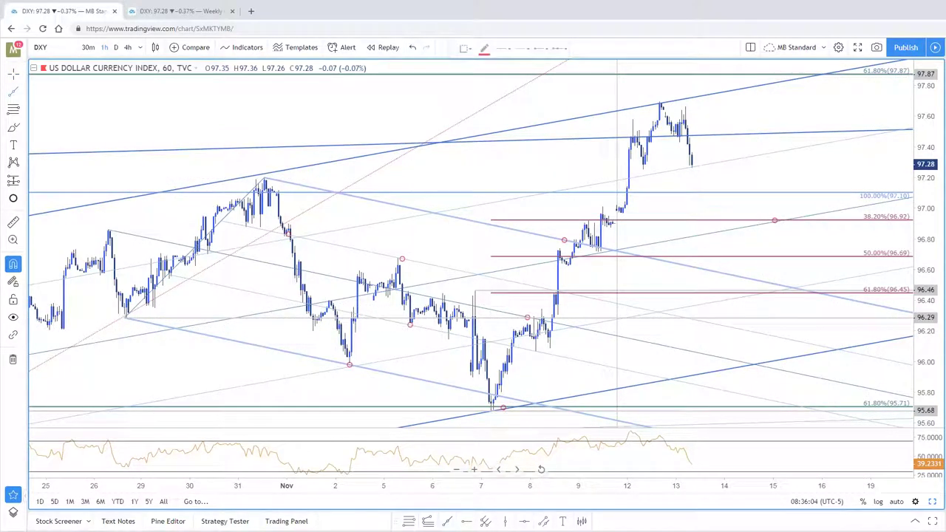
pyautogui.click(493, 409)
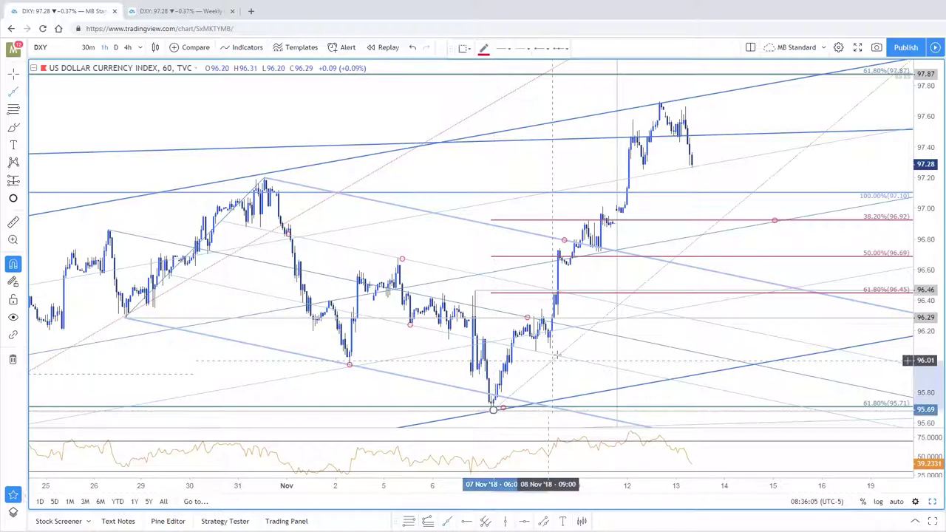
pyautogui.click(550, 348)
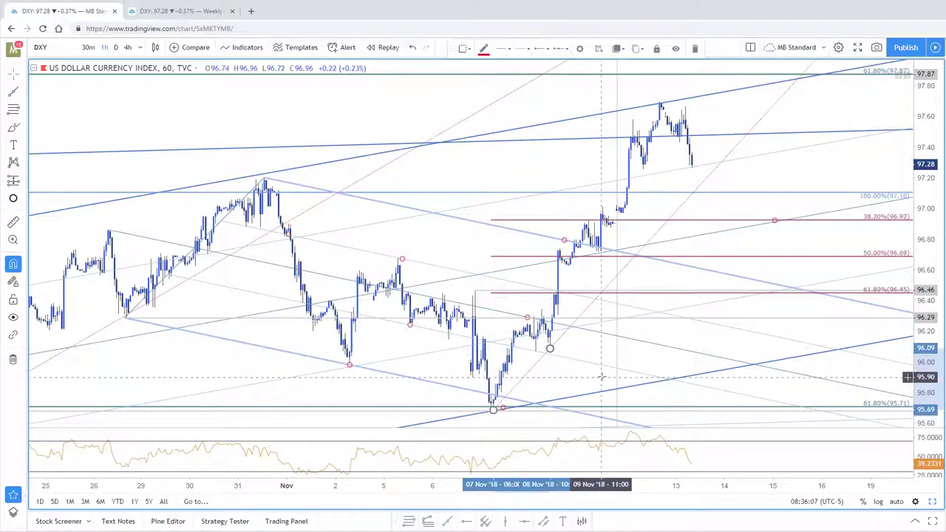
pyautogui.click(778, 230)
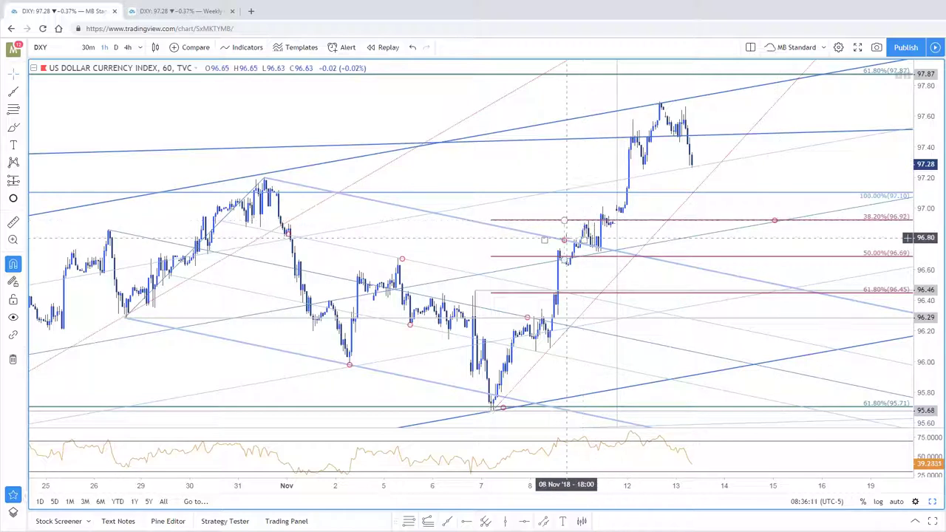
# Step: Move the circle marker from the descending channel line near 96.80 to where the new trend line meets the 97.10 level
pyautogui.click(695, 191)
pyautogui.moveTo(695, 191); pyautogui.dragTo(698, 191)
pyautogui.click(807, 167)
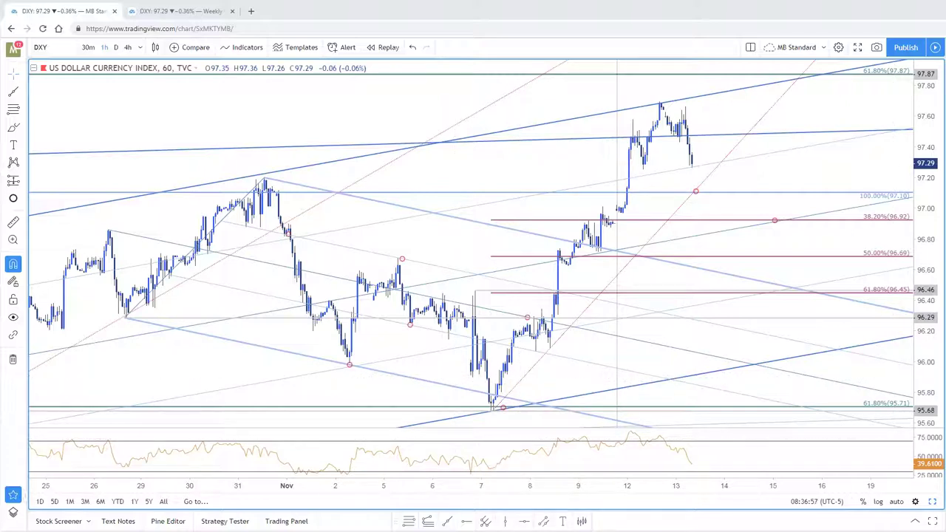
pyautogui.moveTo(558, 154); pyautogui.dragTo(561, 153)
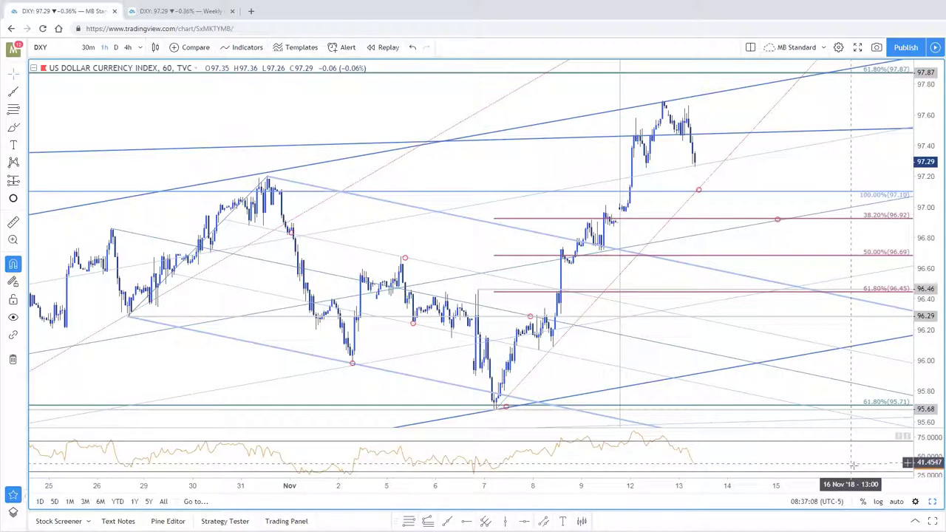
pyautogui.moveTo(554, 170); pyautogui.dragTo(516, 175)
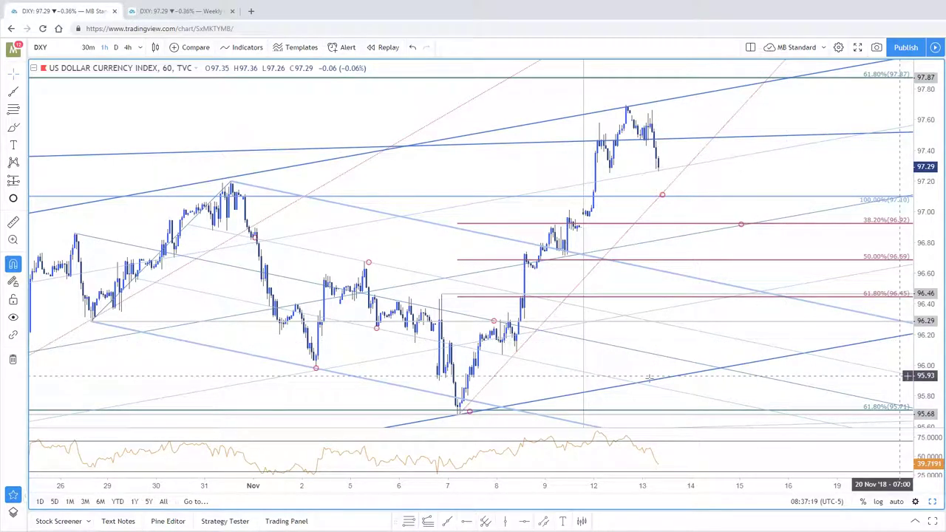
# Step: Switch to the SB Trade Desk site, close the enlarged DXY chart and read the EURUSD section of the 11/12/2018 intraday update
pyautogui.hotkey('alt', 'Tab')
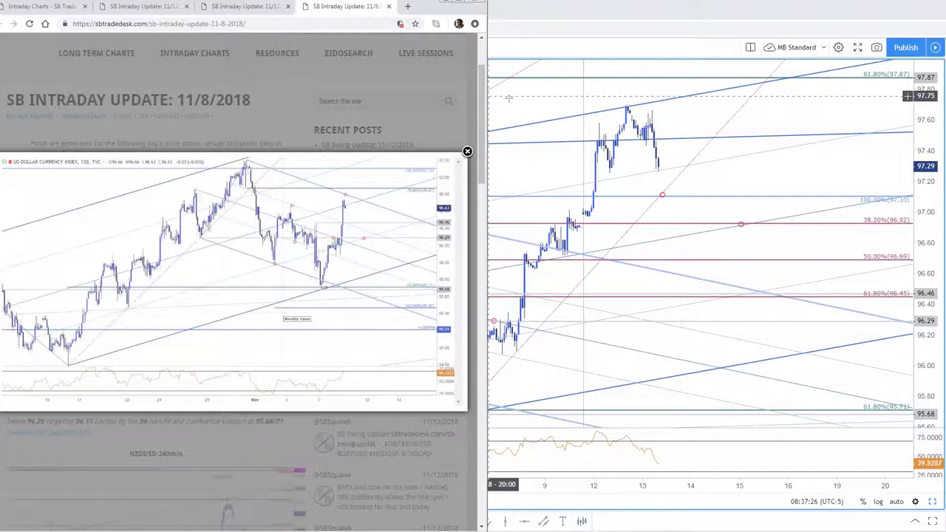
pyautogui.click(469, 156)
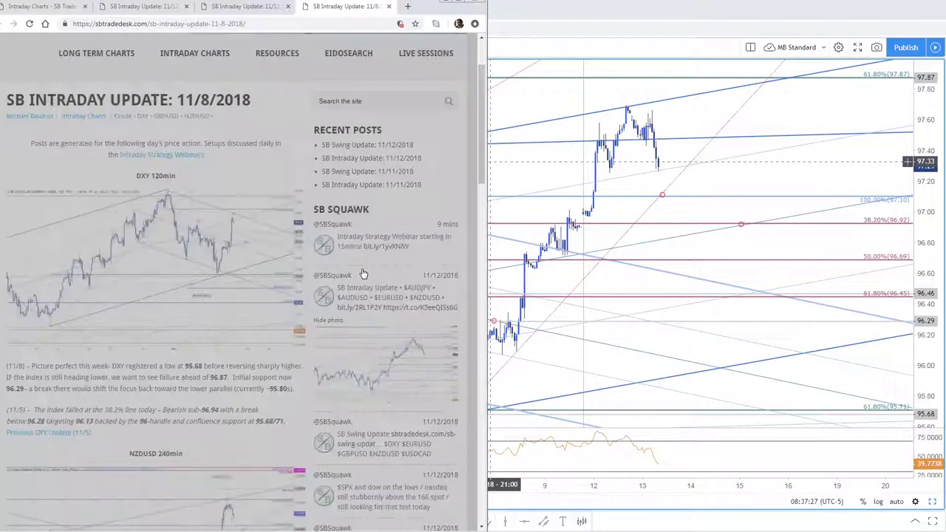
pyautogui.scroll(-1, 363, 270)
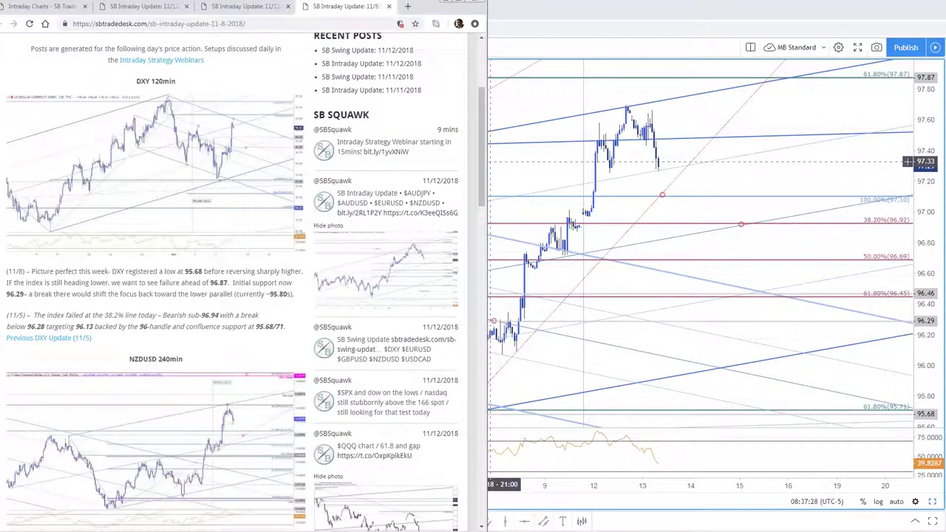
pyautogui.scroll(1, 234, 282)
pyautogui.click(42, 7)
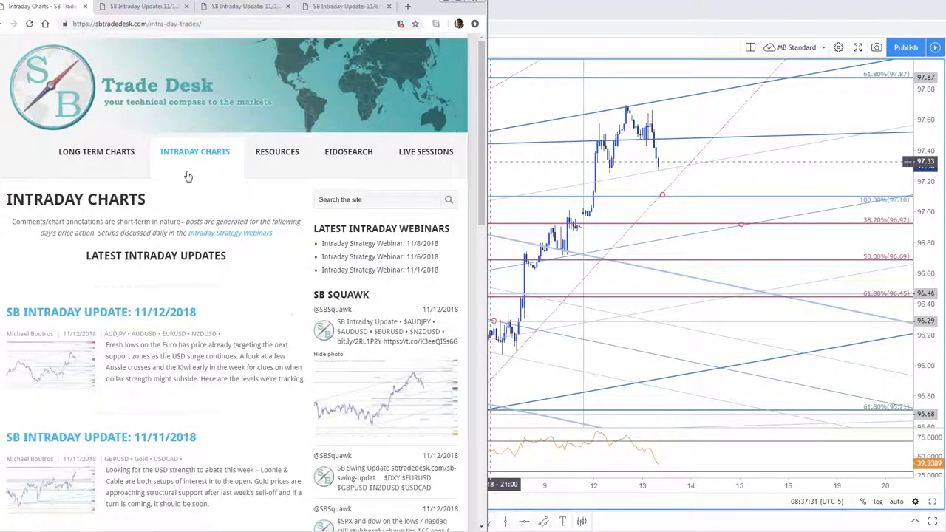
pyautogui.hotkey('ctrl', '2')
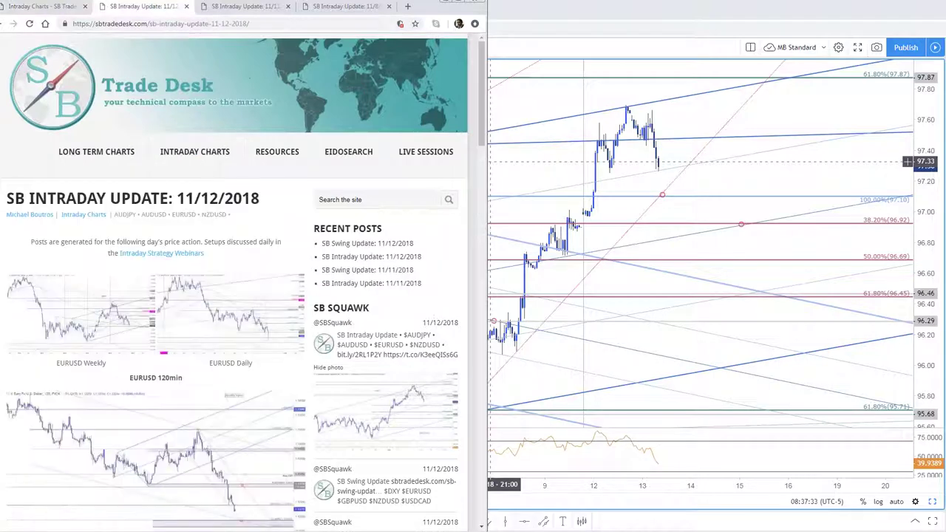
pyautogui.scroll(-2, 387, 354)
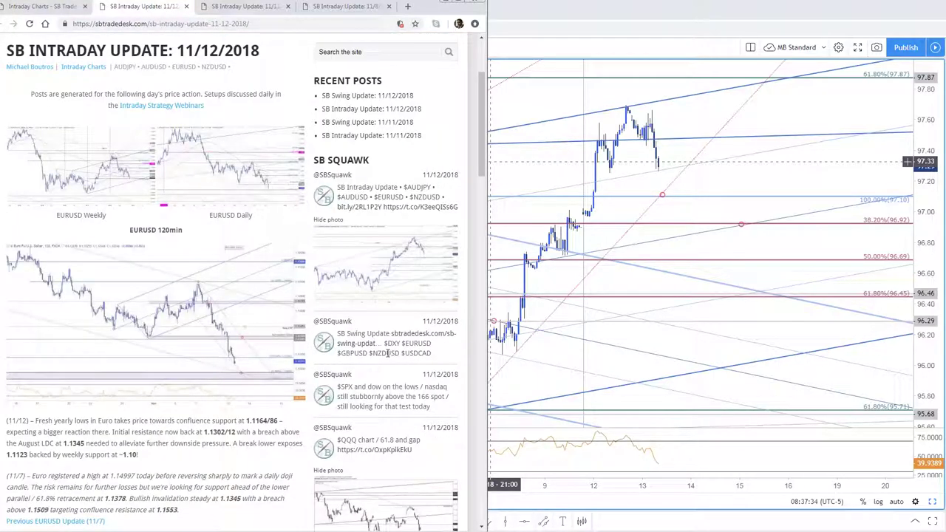
# Step: Return to TradingView, bring up the 60-minute EURUSD chart and examine the November decline below the 1.13015–1.13118 zone
pyautogui.hotkey('alt', 'Tab')
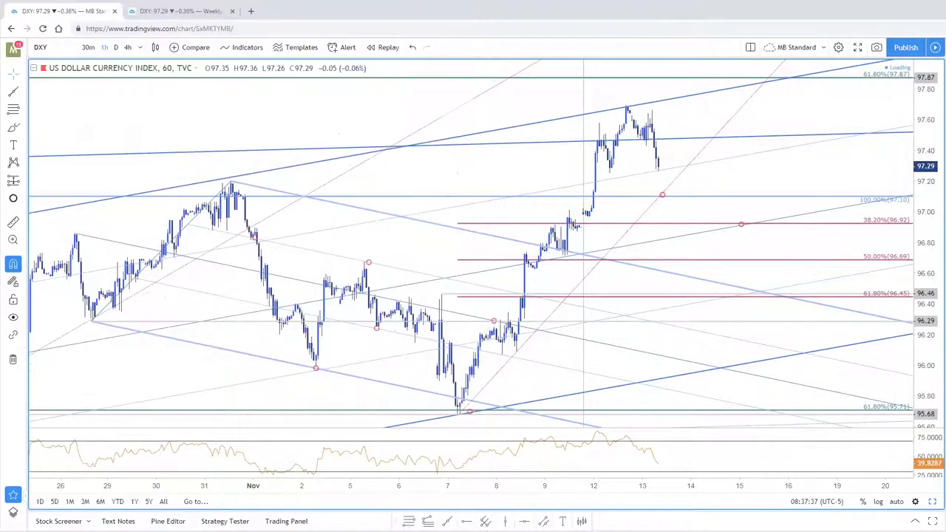
pyautogui.press('Down')
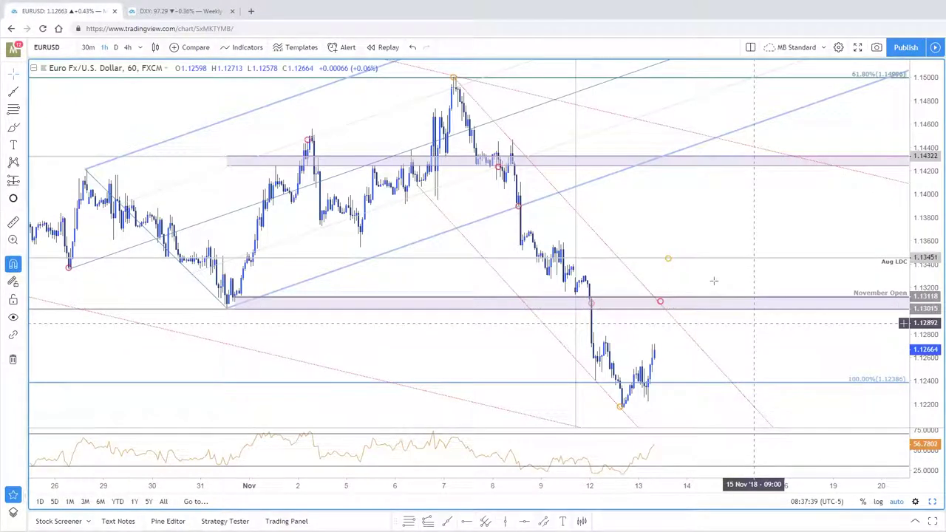
pyautogui.moveTo(714, 275); pyautogui.dragTo(736, 279)
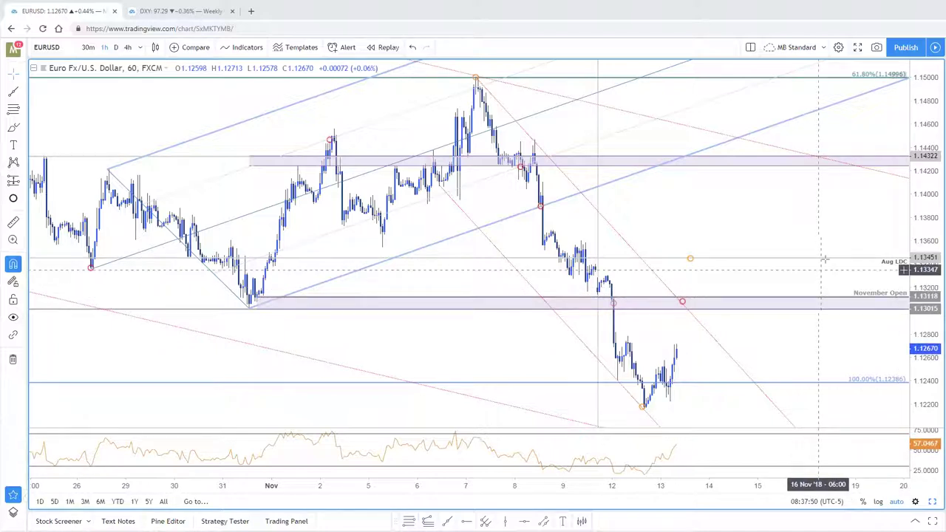
pyautogui.moveTo(827, 229); pyautogui.dragTo(821, 228)
# Step: Check the 60-minute DXY chart around the rising trend line and the 97.10 level, and return to EURUSD
pyautogui.press('Down')
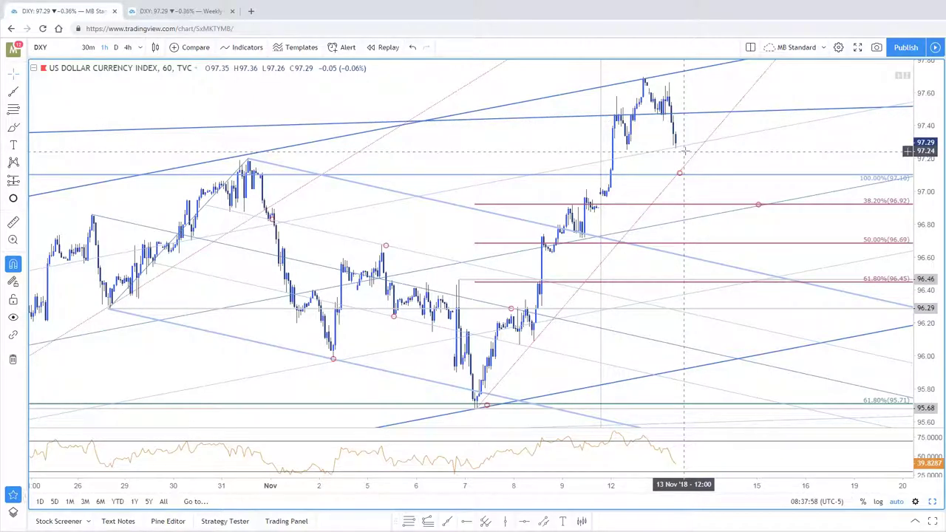
pyautogui.moveTo(704, 90); pyautogui.dragTo(689, 99)
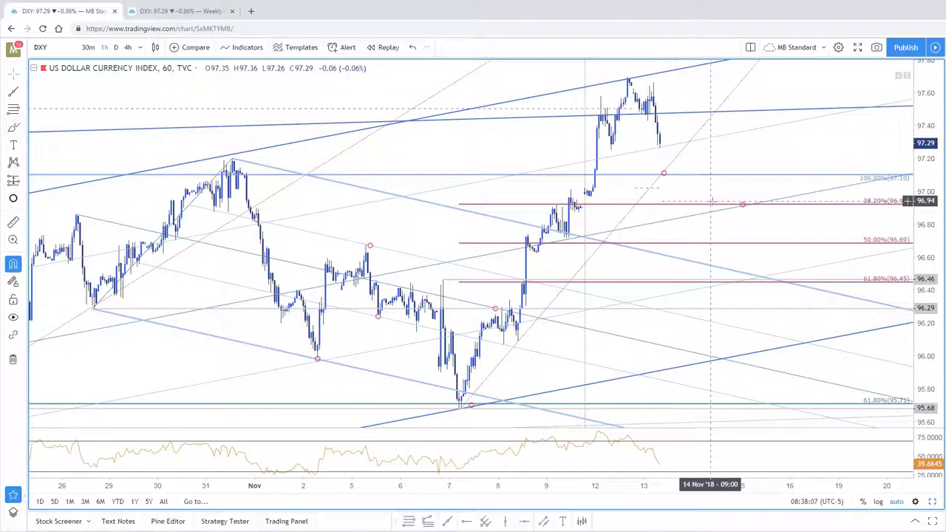
pyautogui.moveTo(789, 146); pyautogui.dragTo(851, 144)
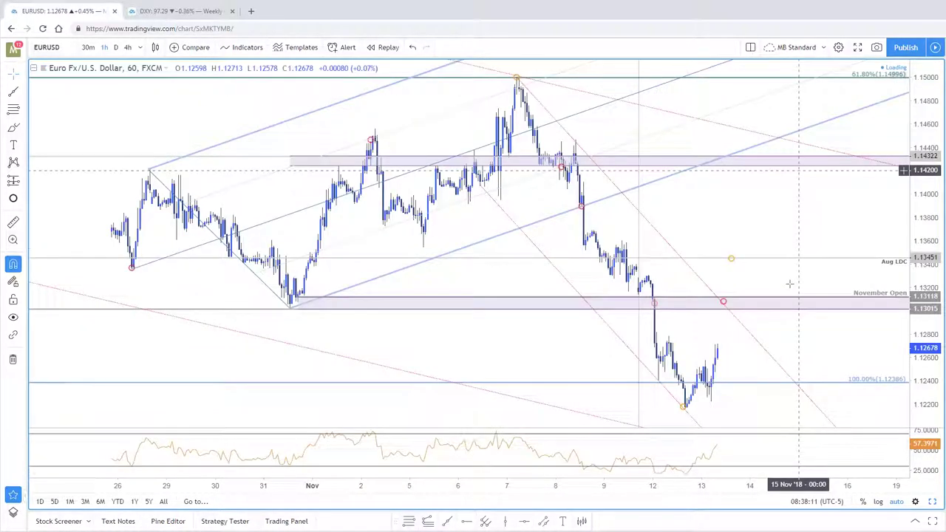
# Step: Frame the 60-minute EURUSD chart with a price range that includes the 61.80% retracement at 1.11866
pyautogui.moveTo(745, 211); pyautogui.dragTo(643, 244)
pyautogui.click(634, 243)
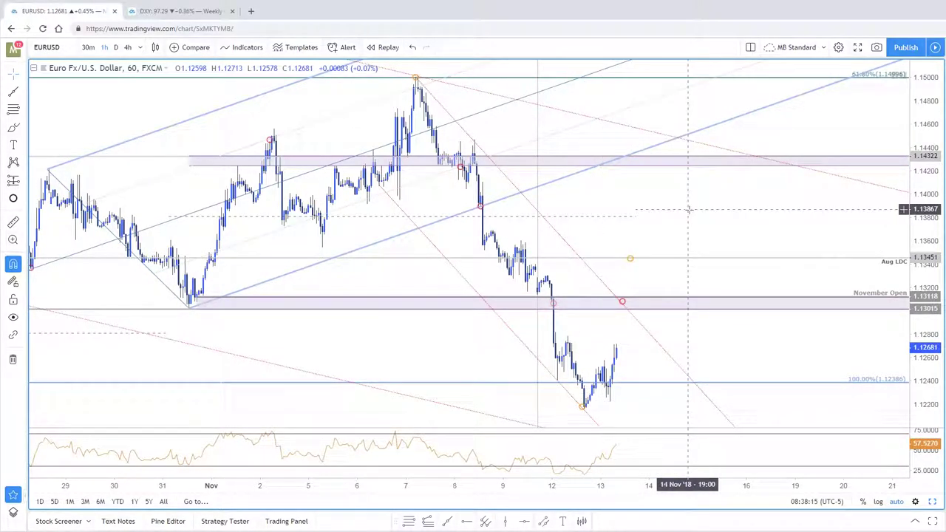
pyautogui.moveTo(689, 209); pyautogui.dragTo(760, 209)
pyautogui.moveTo(932, 205); pyautogui.dragTo(932, 244)
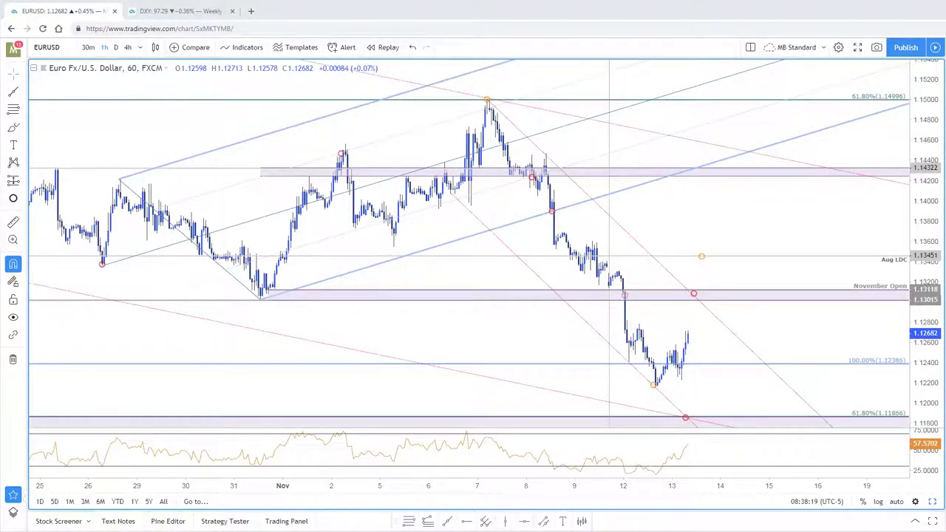
# Step: Enlarge the EURUSD 120min chart in the SB Trade Desk update for comparison and return to the live TradingView chart
pyautogui.hotkey('alt', 'Tab')
pyautogui.click(273, 339)
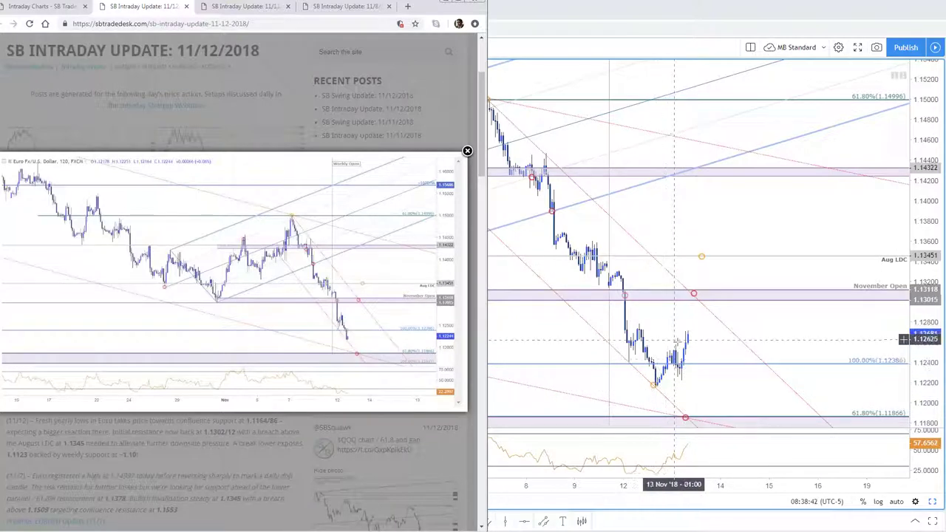
pyautogui.click(746, 310)
# Step: Examine the 60-minute EURUSD history from the mid-August low to the November decline around the 1.13015 and 1.13451 levels
pyautogui.scroll(-1, 743, 310)
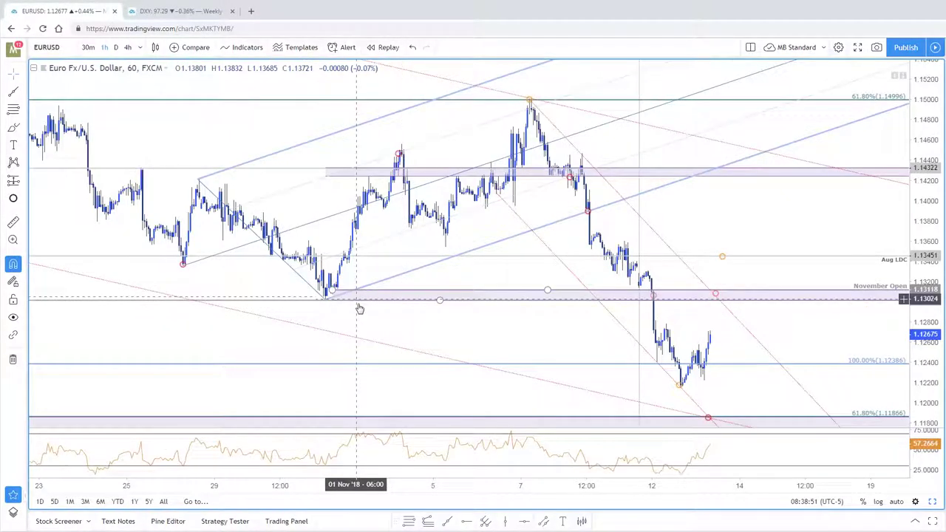
pyautogui.scroll(-5, 523, 307)
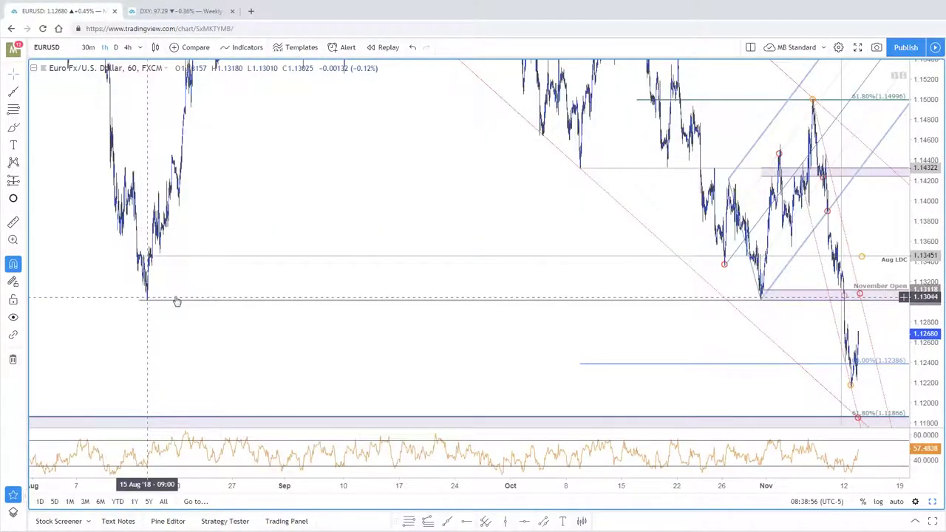
pyautogui.scroll(1, 759, 307)
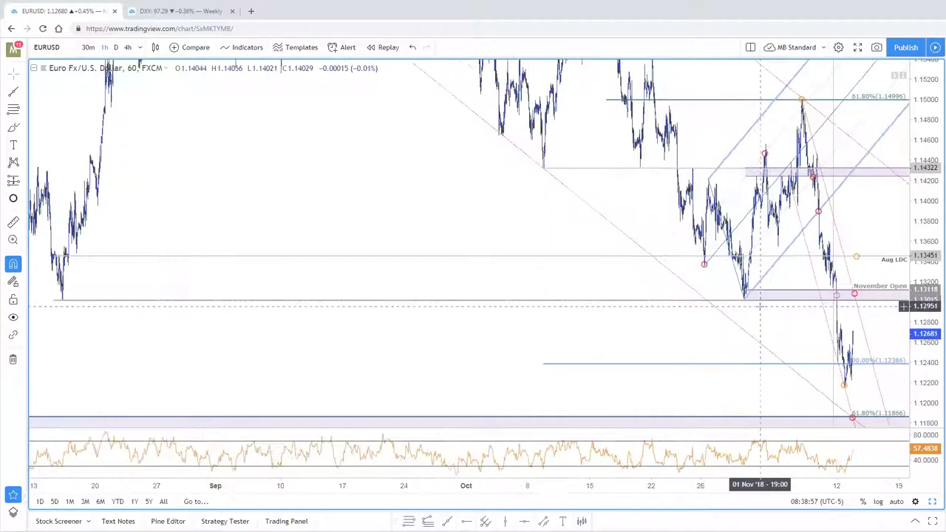
pyautogui.scroll(3, 744, 310)
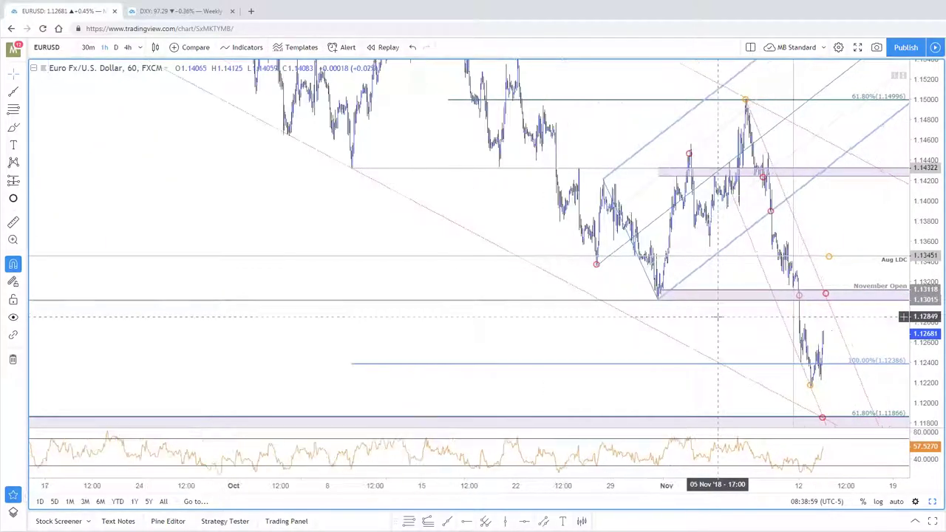
pyautogui.scroll(-2, 717, 317)
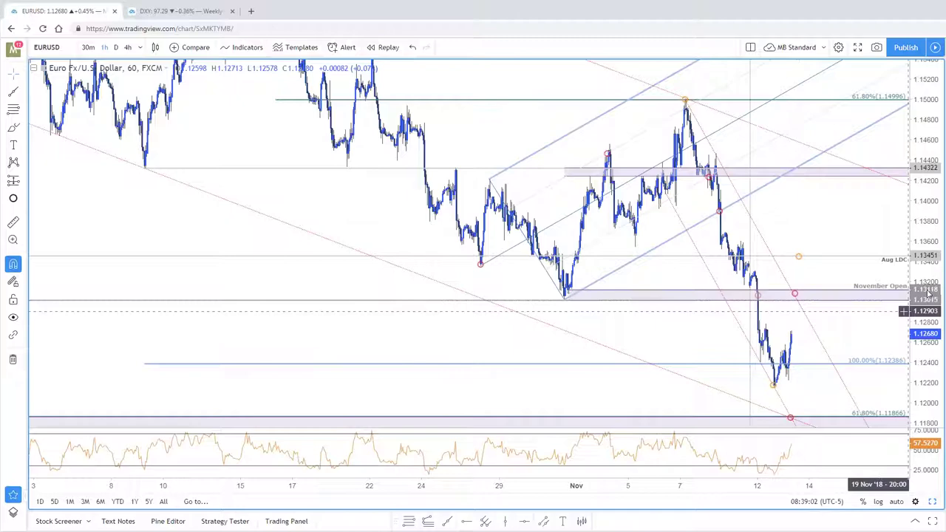
pyautogui.scroll(2, 843, 319)
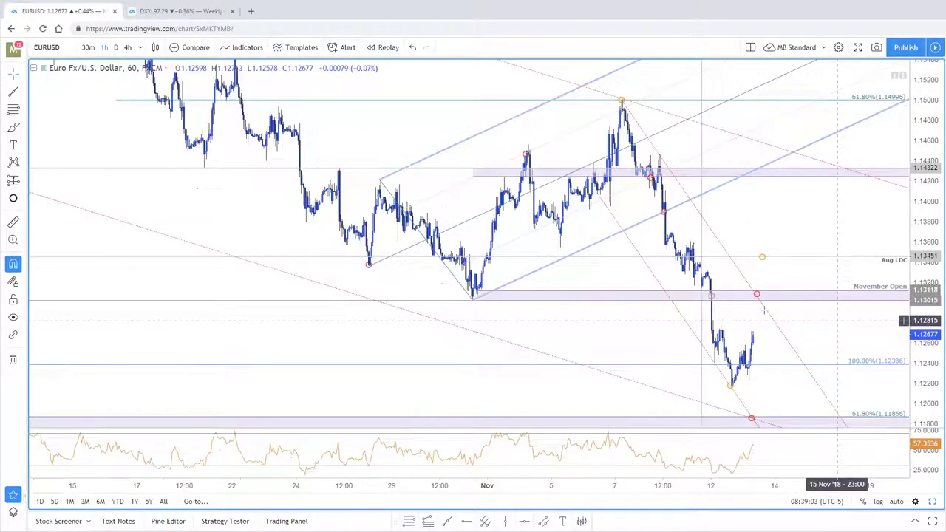
pyautogui.scroll(1, 764, 310)
pyautogui.scroll(2, 708, 384)
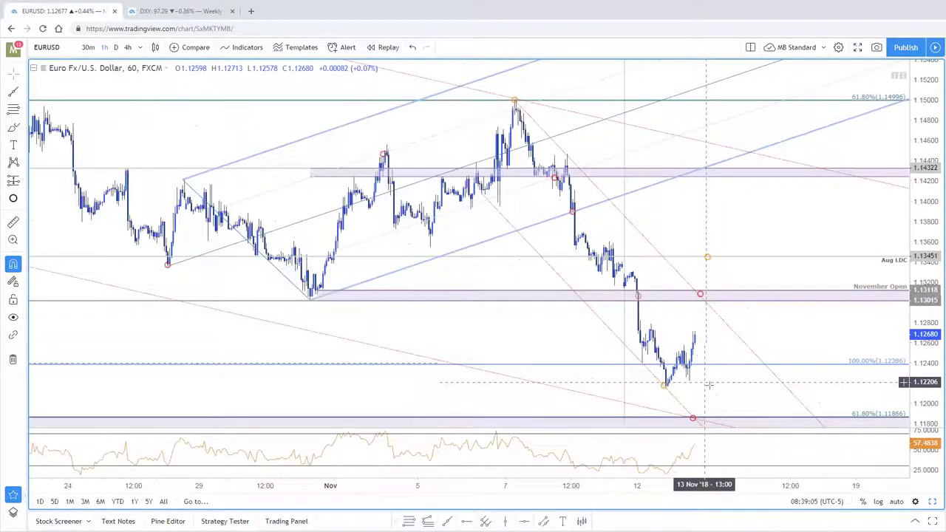
pyautogui.scroll(2, 868, 321)
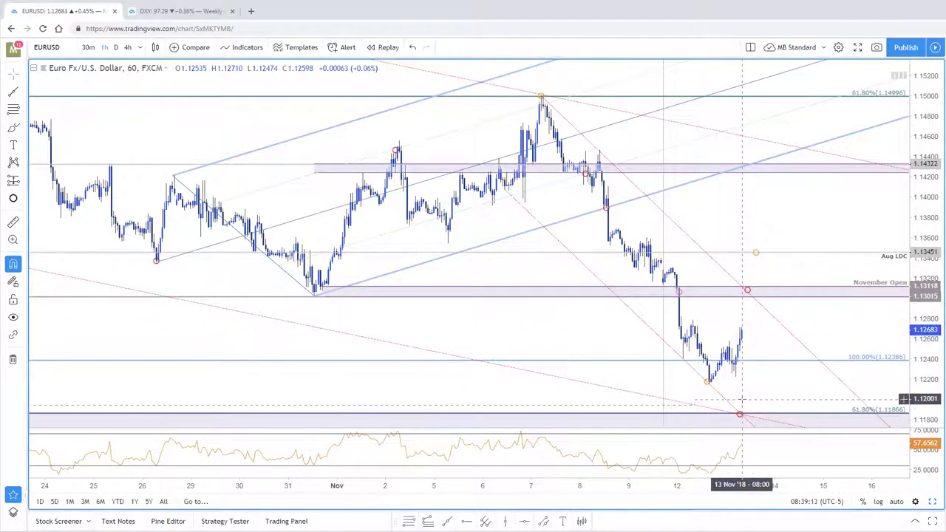
# Step: Inspect the 60-minute EURUSD support zone between 1.11866 and 1.11637 beneath the recent low
pyautogui.moveTo(844, 318); pyautogui.dragTo(833, 315)
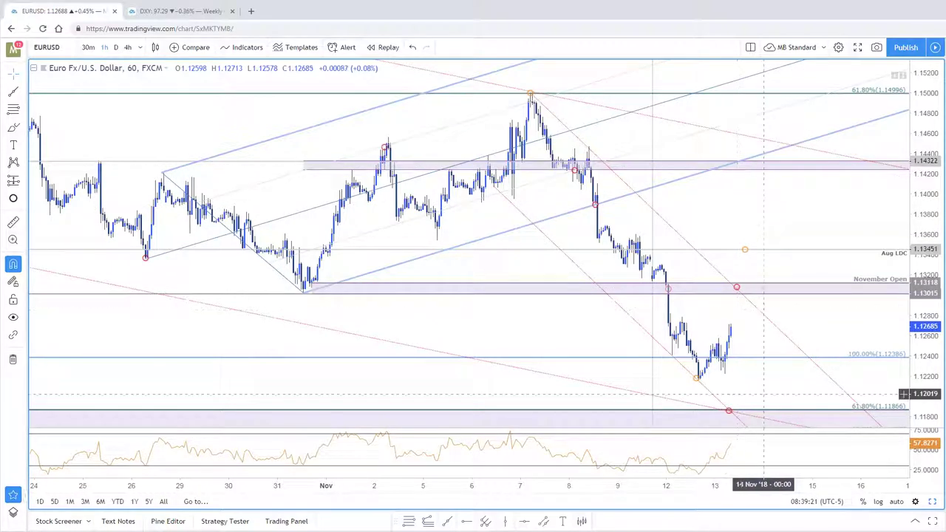
pyautogui.moveTo(762, 393); pyautogui.dragTo(754, 393)
pyautogui.moveTo(848, 327); pyautogui.dragTo(820, 303)
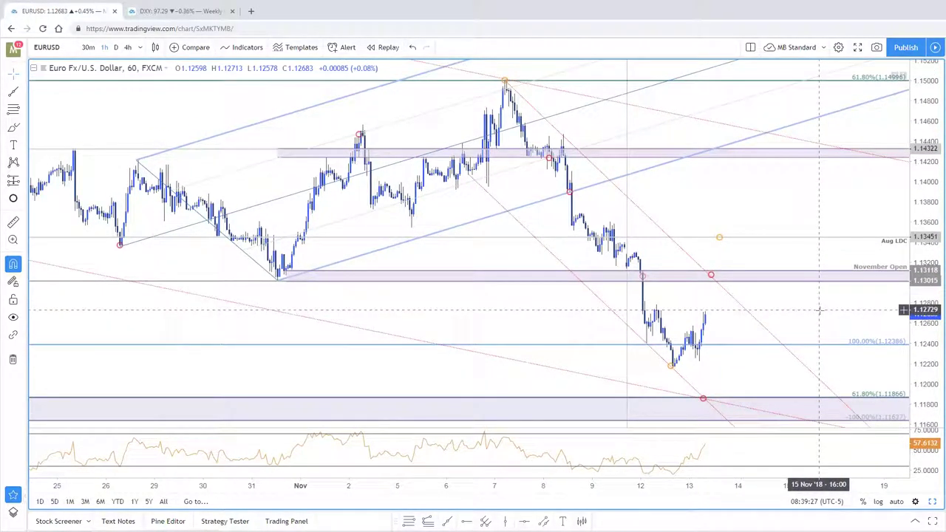
# Step: Show the daily EURUSD chart at full size and examine the descending channel down to the 61.80% retracement at 1.11866
pyautogui.click(935, 504)
pyautogui.click(935, 503)
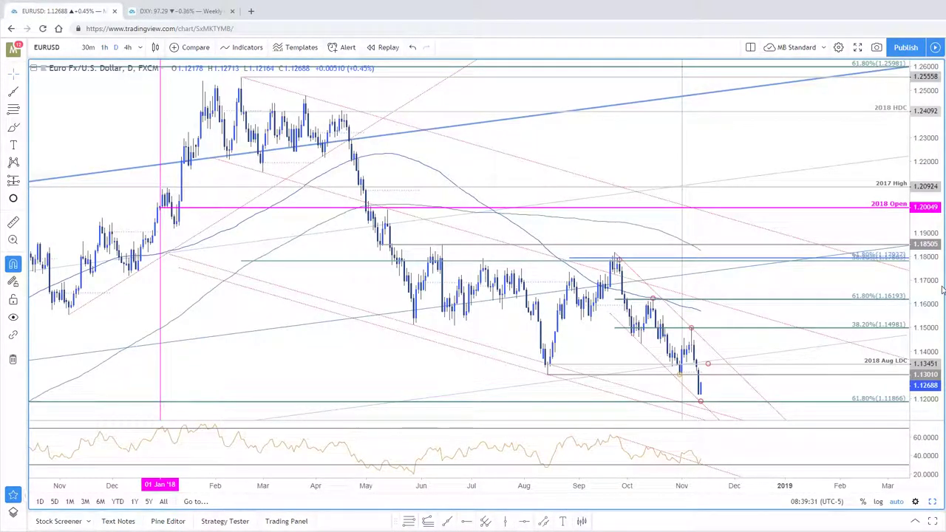
pyautogui.hscroll(2, 777, 145)
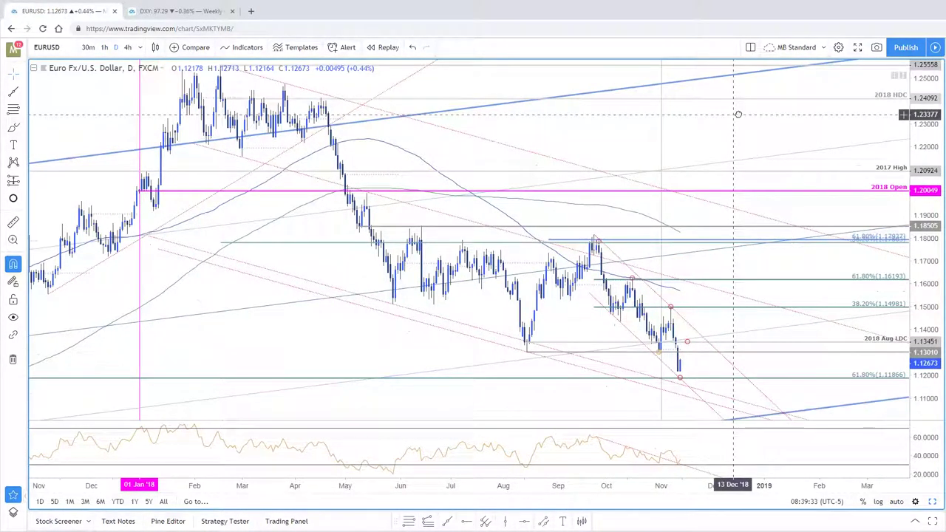
pyautogui.moveTo(738, 114); pyautogui.dragTo(772, 110)
pyautogui.scroll(-4, 864, 376)
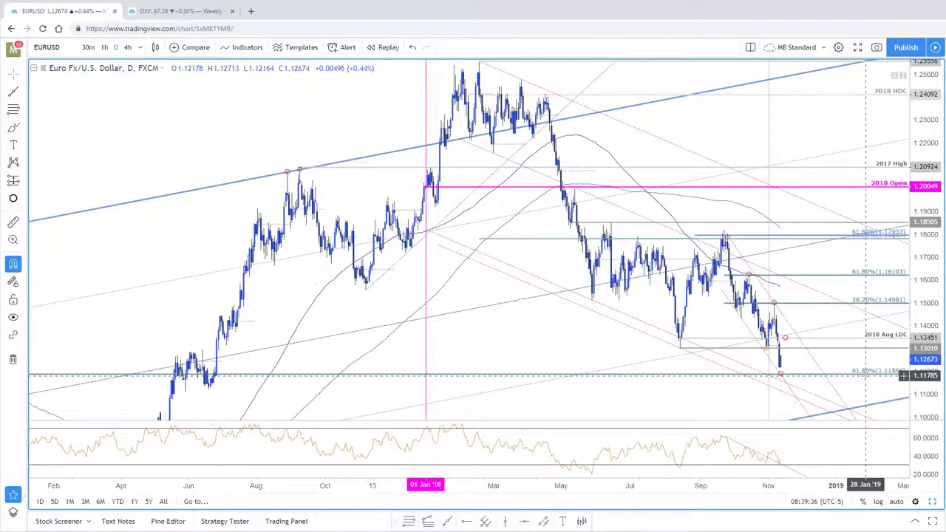
pyautogui.scroll(2, 866, 375)
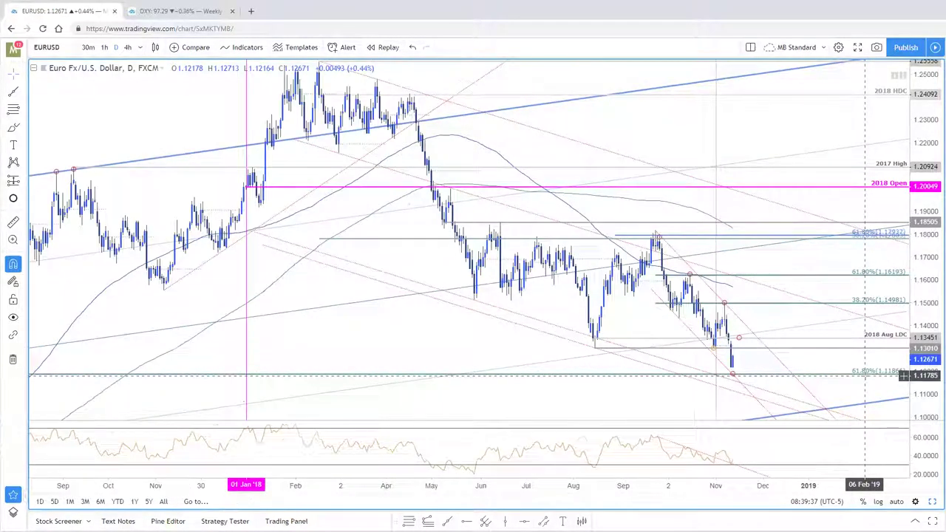
pyautogui.scroll(1, 867, 375)
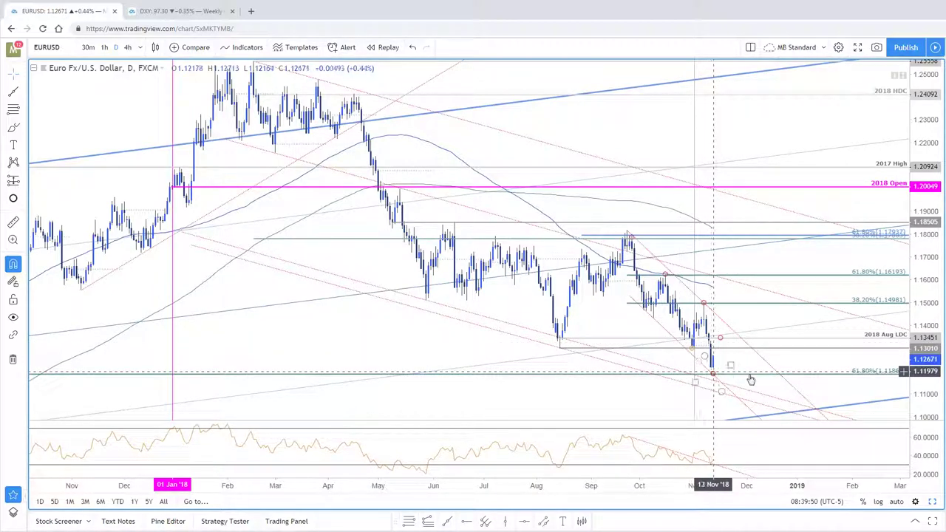
pyautogui.moveTo(746, 359); pyautogui.dragTo(697, 375)
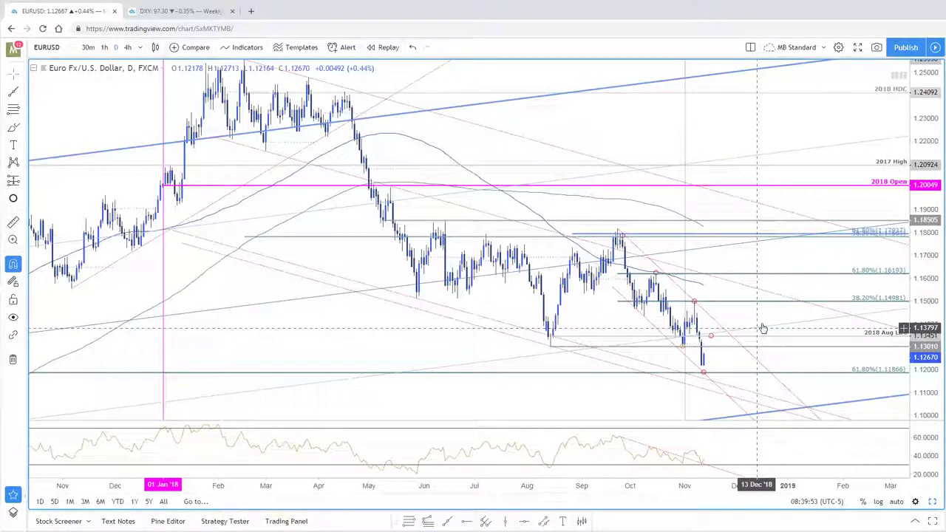
pyautogui.hscroll(-3, 762, 328)
pyautogui.scroll(2, 790, 338)
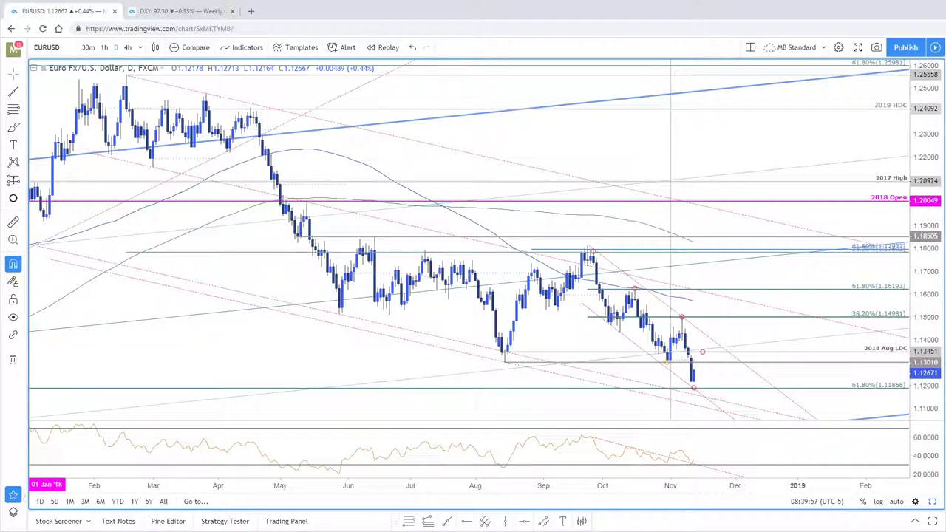
# Step: Return to the full-size 60-minute EURUSD chart and frame the price action from late October to mid-November
pyautogui.hotkey('alt', 'Return')
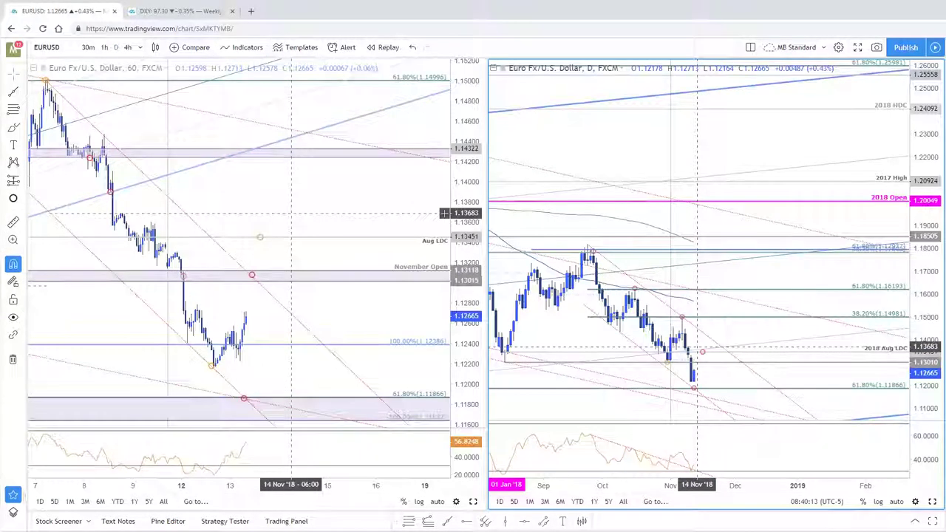
pyautogui.moveTo(291, 213); pyautogui.dragTo(345, 216)
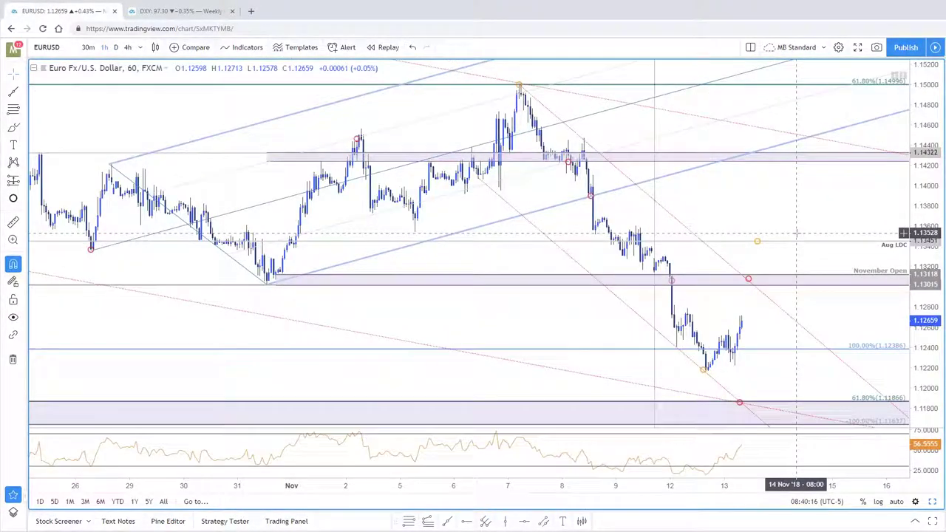
pyautogui.moveTo(709, 304); pyautogui.dragTo(671, 298)
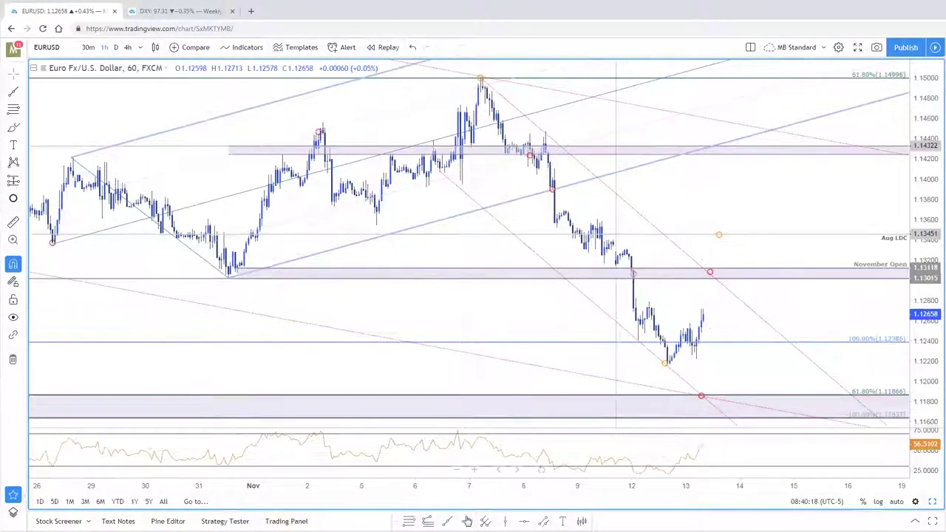
# Step: Draw a trend-based Fibonacci extension on the 60-minute chart from the 1.12159 low through 1.12574 to the 1.12220 pullback low
pyautogui.click(667, 365)
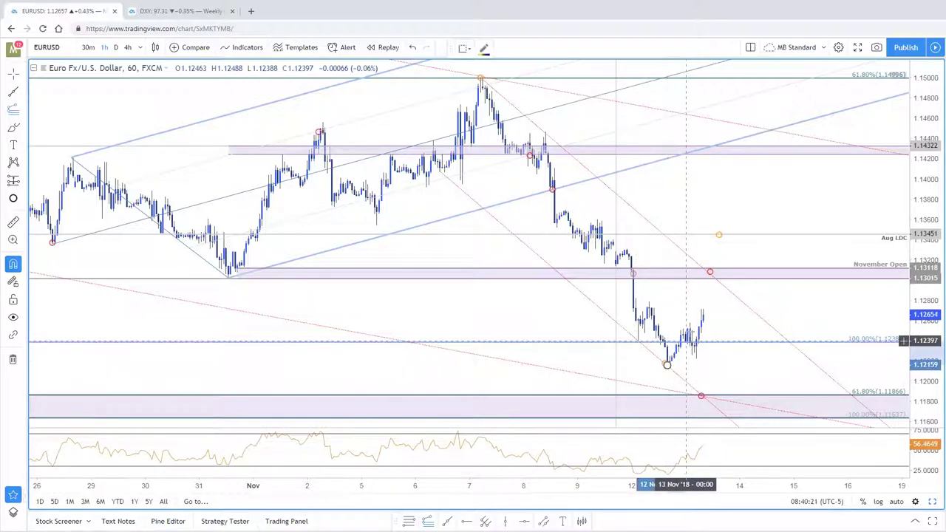
pyautogui.click(690, 323)
pyautogui.click(696, 357)
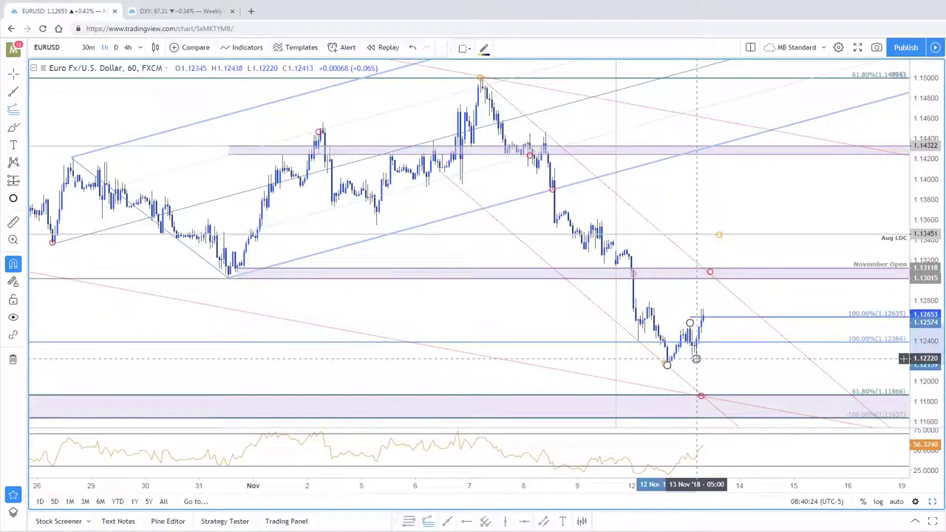
# Step: Enable the 1.618 level on the new Fibonacci extension, then delete the extension from the chart
pyautogui.doubleClick(717, 319)
pyautogui.click(434, 314)
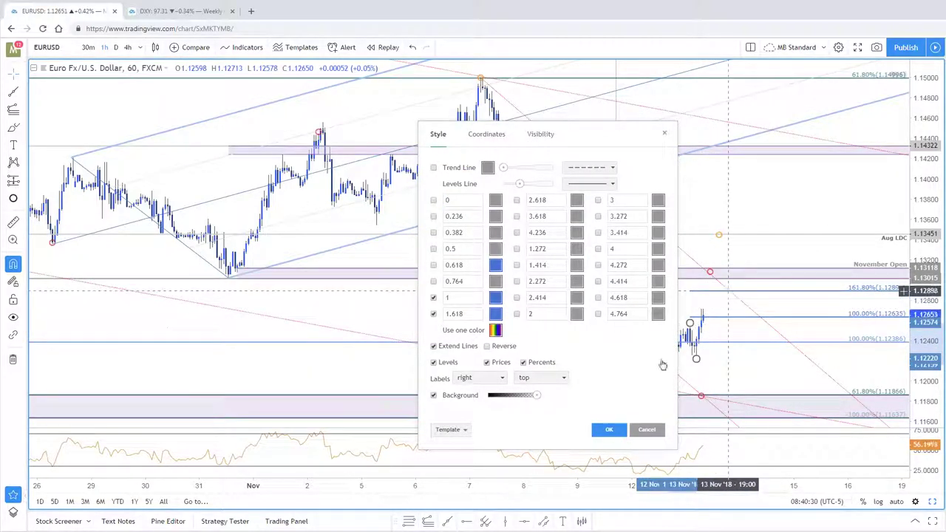
pyautogui.click(607, 431)
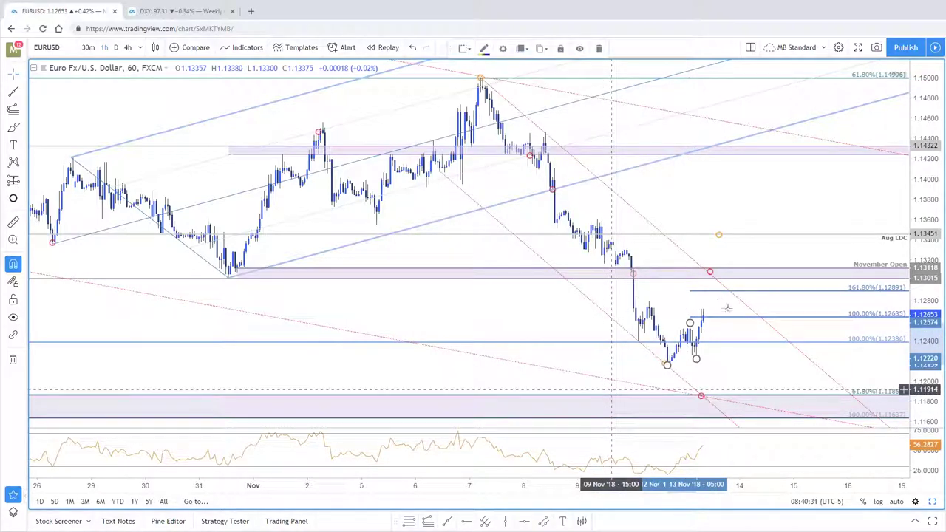
pyautogui.press('Delete')
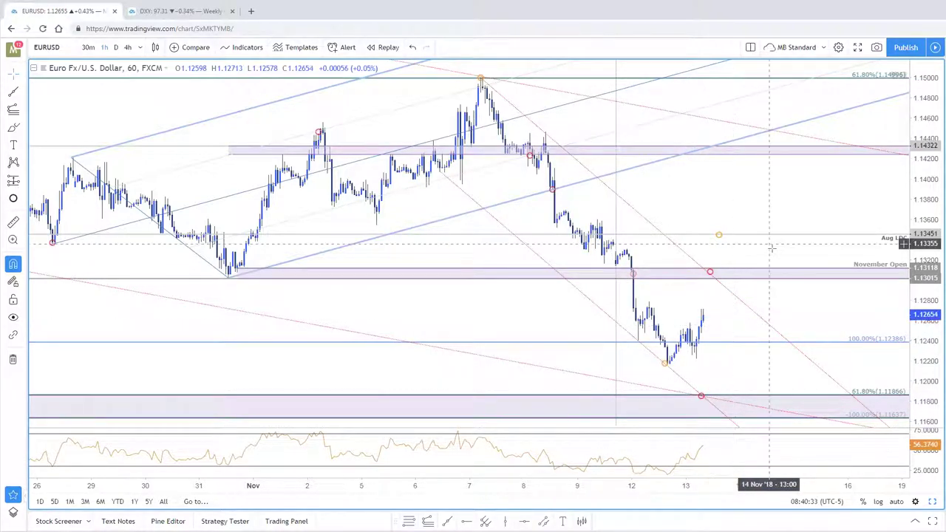
# Step: Switch to the weekly chart and load EURUSD in place of the US Dollar Index
pyautogui.moveTo(788, 223); pyautogui.dragTo(795, 224)
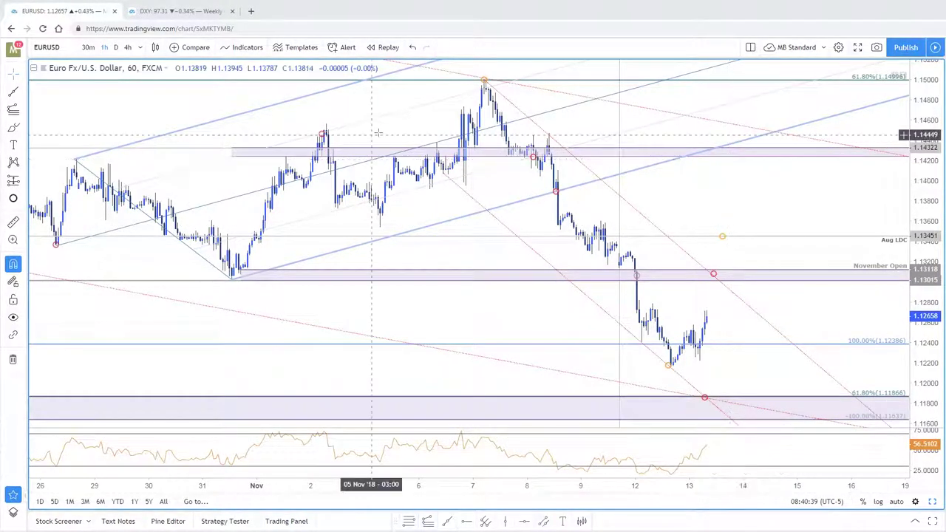
pyautogui.hscroll(2, 380, 141)
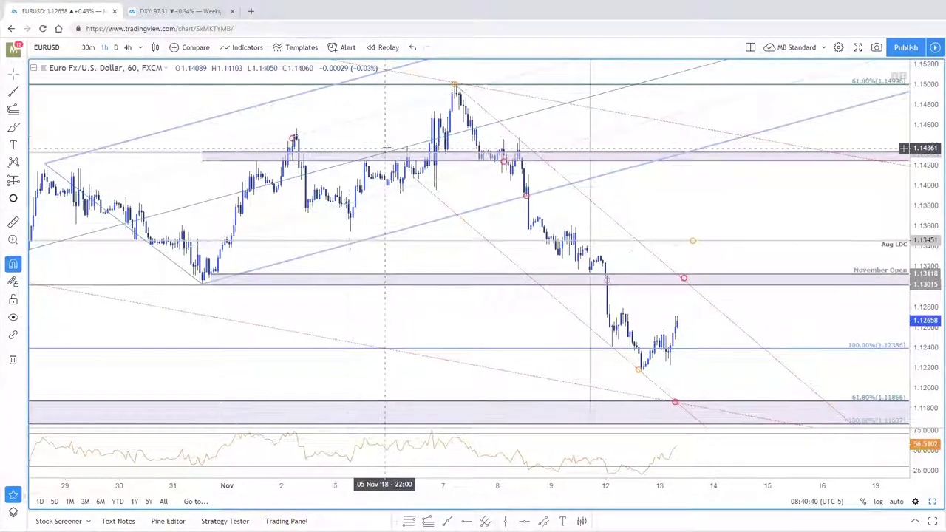
pyautogui.click(164, 11)
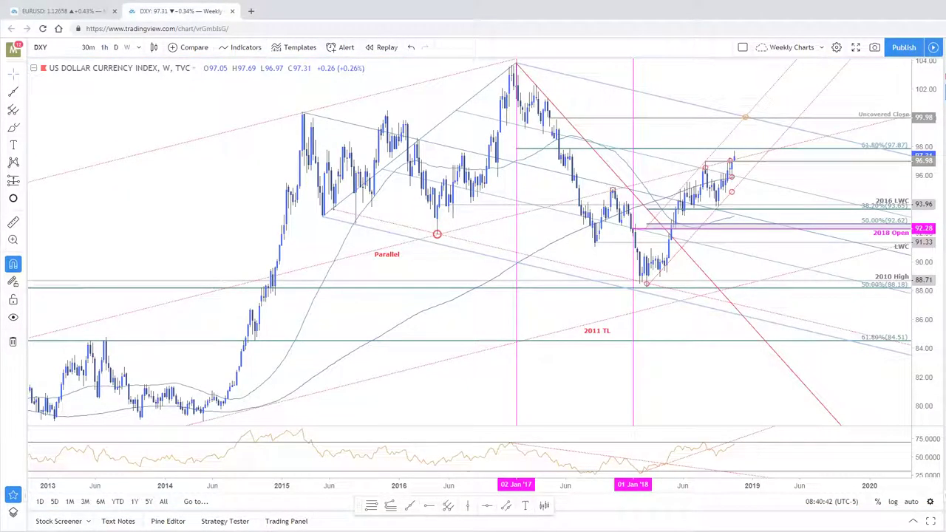
pyautogui.hotkey('ctrl', 'Tab')
pyautogui.scroll(1, 785, 377)
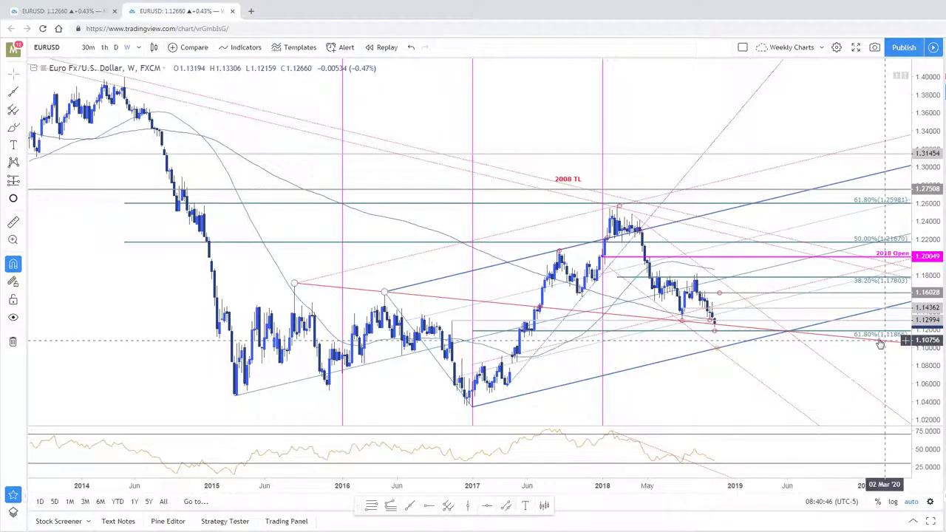
# Step: Examine weekly EURUSD price action around the red slope line and the 61.80% retracement at 1.11866, including the ascending channel below
pyautogui.moveTo(706, 386); pyautogui.dragTo(691, 377)
pyautogui.moveTo(931, 274); pyautogui.dragTo(924, 264)
pyautogui.scroll(-1, 924, 264)
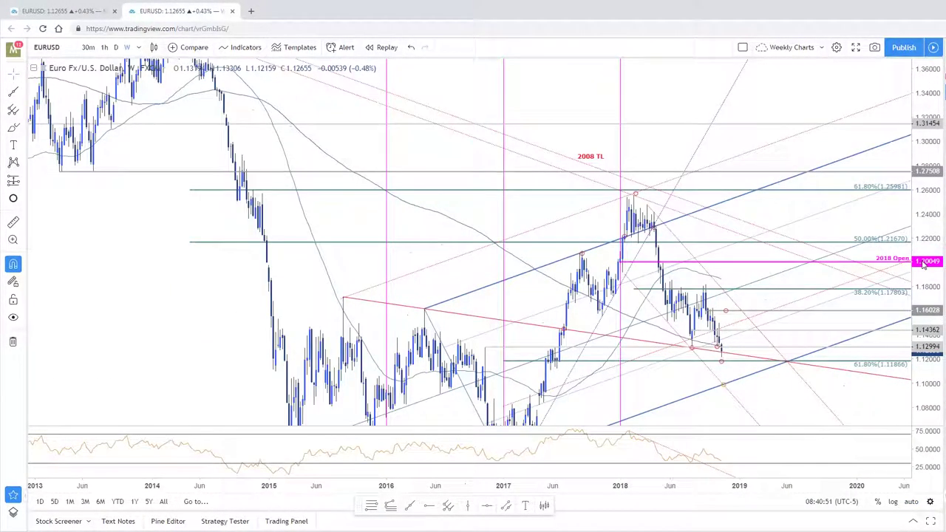
pyautogui.moveTo(464, 202); pyautogui.dragTo(449, 126)
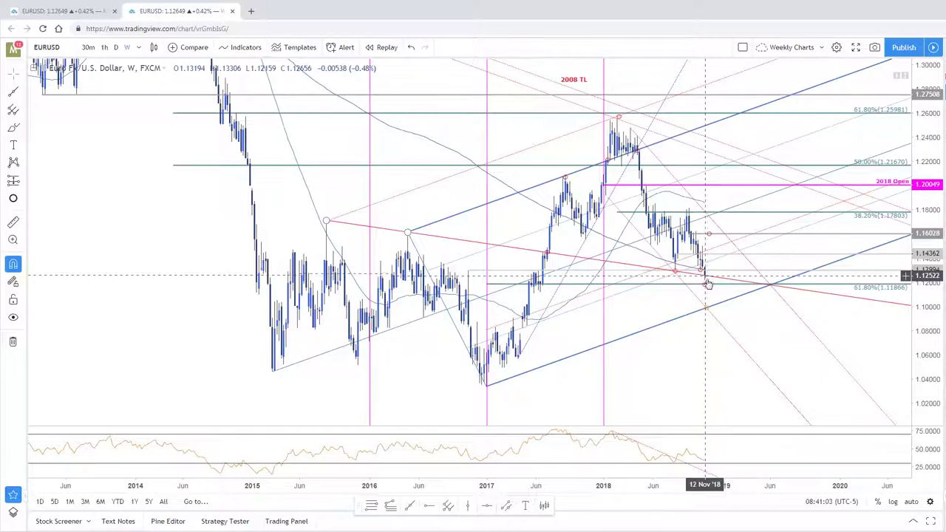
pyautogui.moveTo(772, 330); pyautogui.dragTo(753, 321)
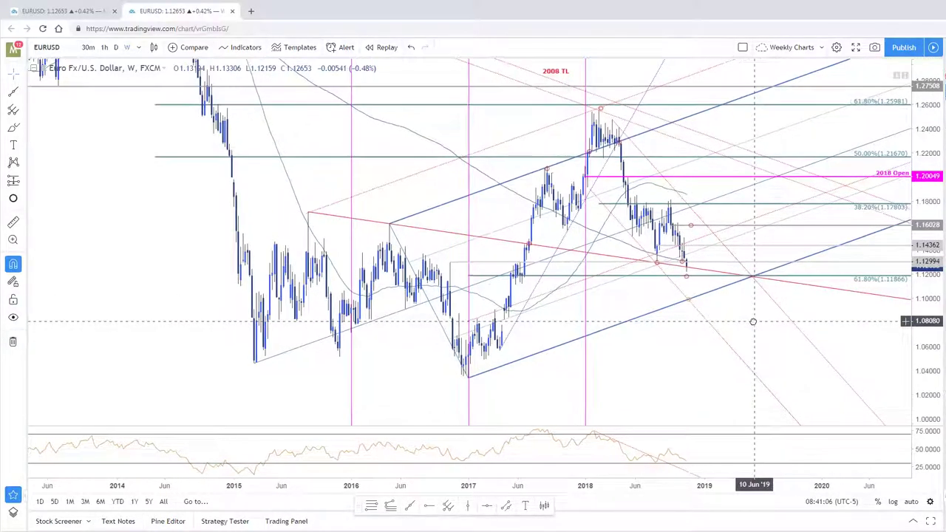
pyautogui.moveTo(748, 336); pyautogui.dragTo(756, 342)
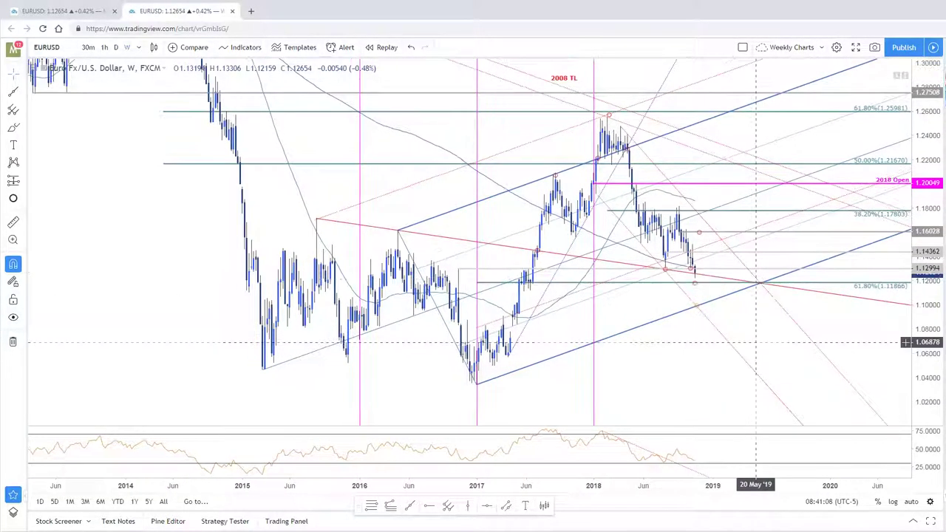
pyautogui.scroll(3, 756, 342)
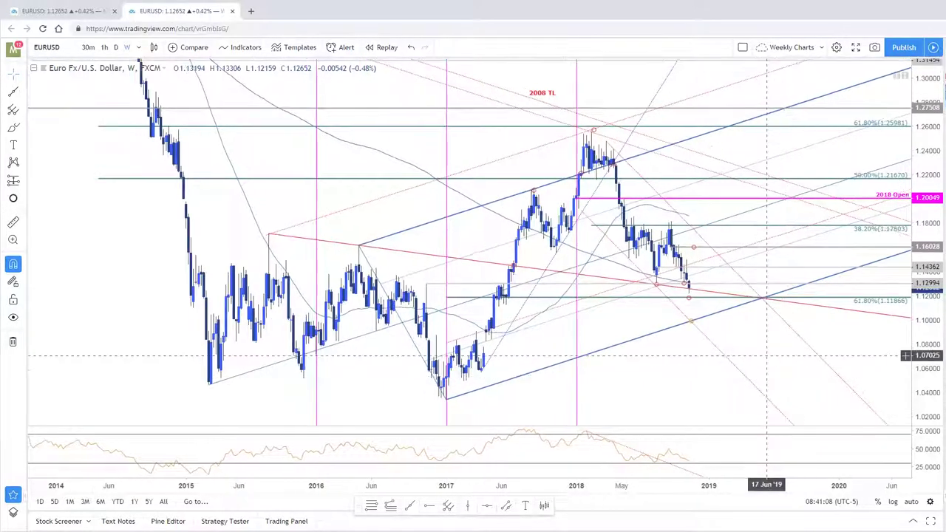
pyautogui.scroll(1, 710, 388)
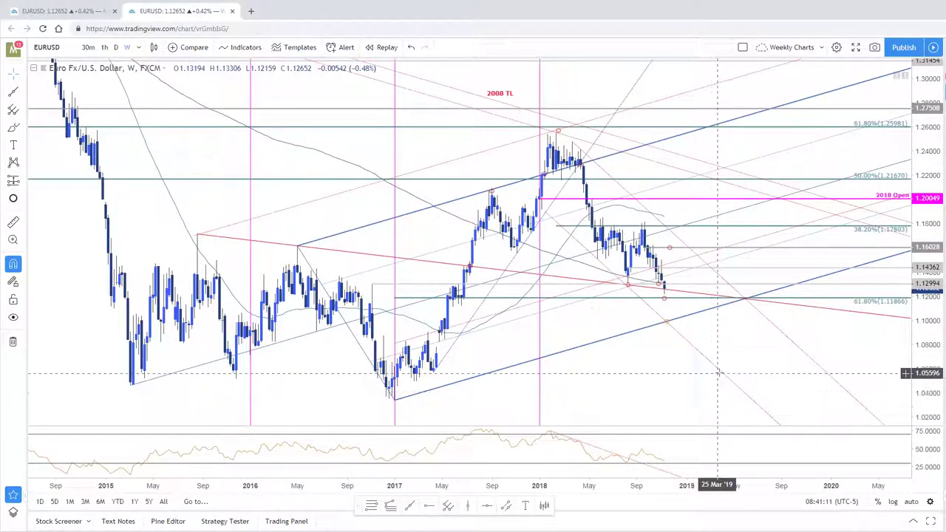
# Step: Go back to the 60-minute EURUSD chart and read the EURUSD section of the SB Intraday Update for 11/12/2018 against it
pyautogui.hotkey('ctrl', 'Tab')
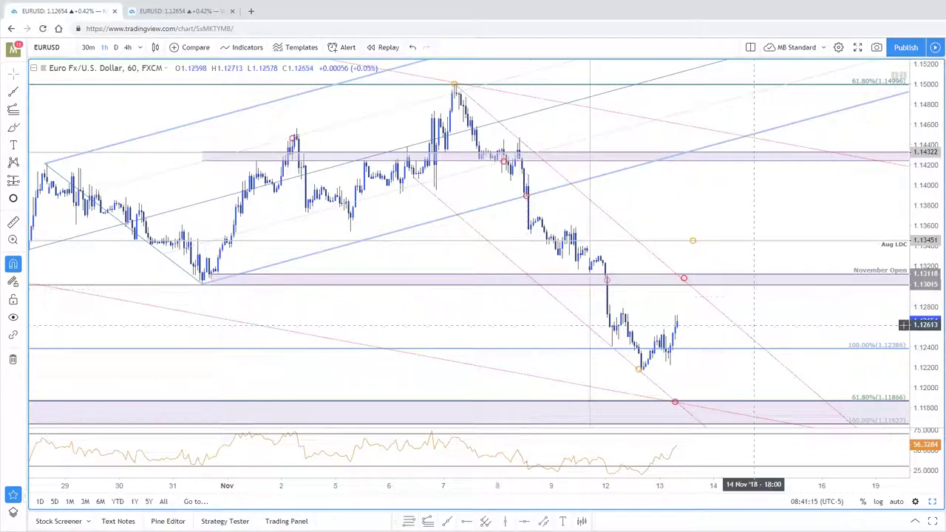
pyautogui.moveTo(772, 307); pyautogui.dragTo(794, 294)
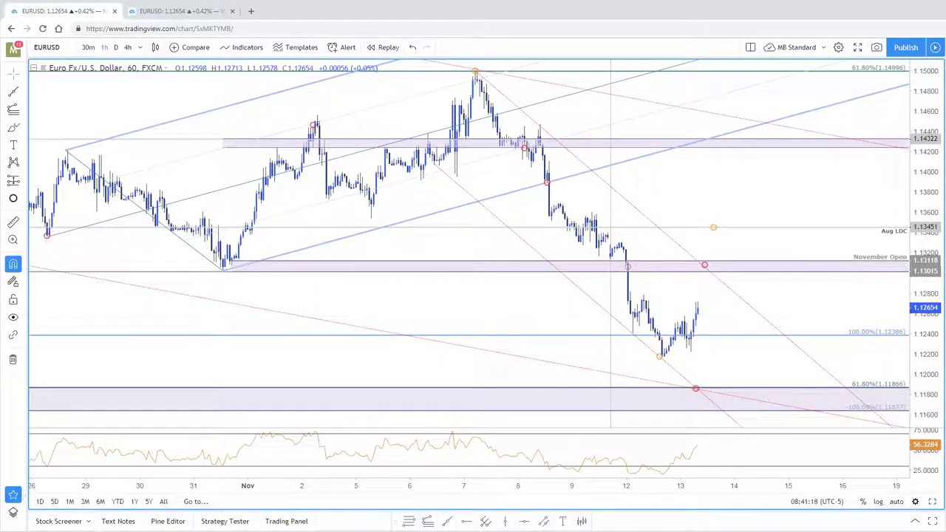
pyautogui.hotkey('alt', 'Tab')
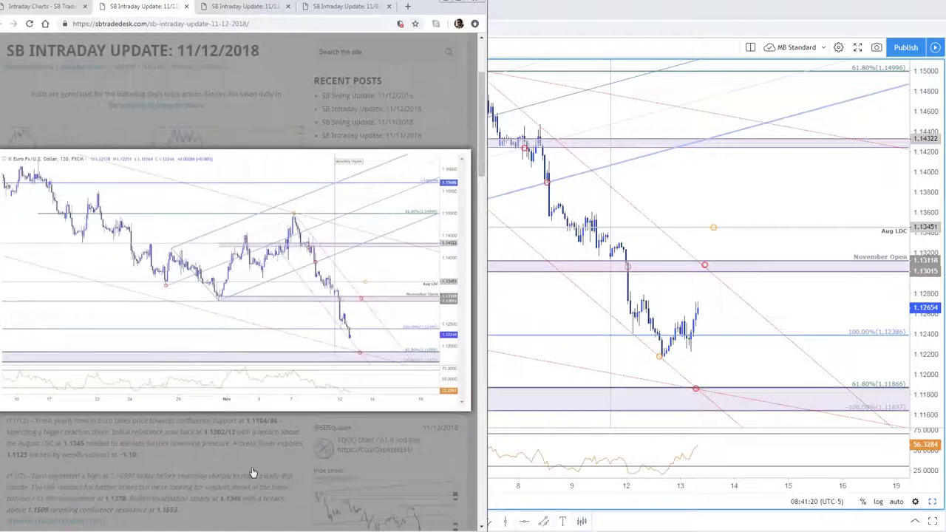
pyautogui.click(254, 423)
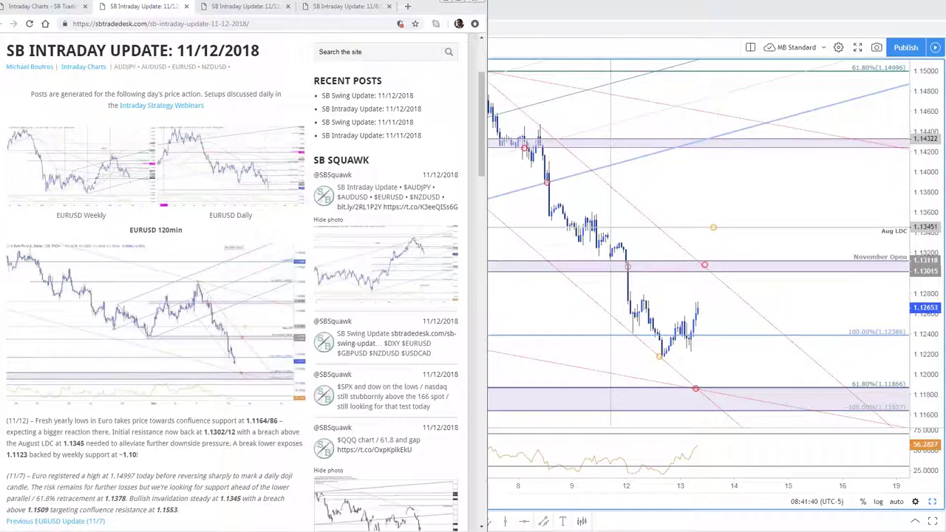
# Step: Load NZDUSD in the full-size intraday chart and set its interval to 120 minutes
pyautogui.hotkey('alt', 'Tab')
pyautogui.press('Down')
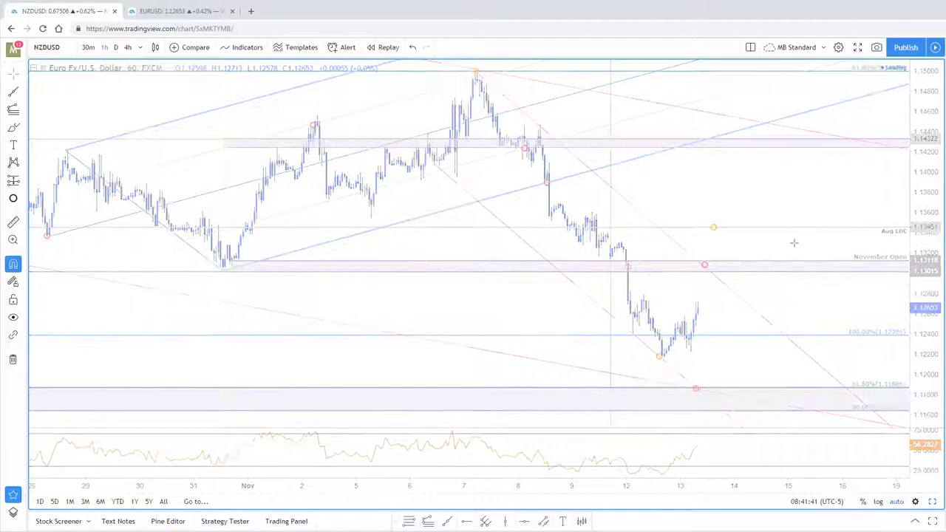
pyautogui.scroll(-2, 741, 165)
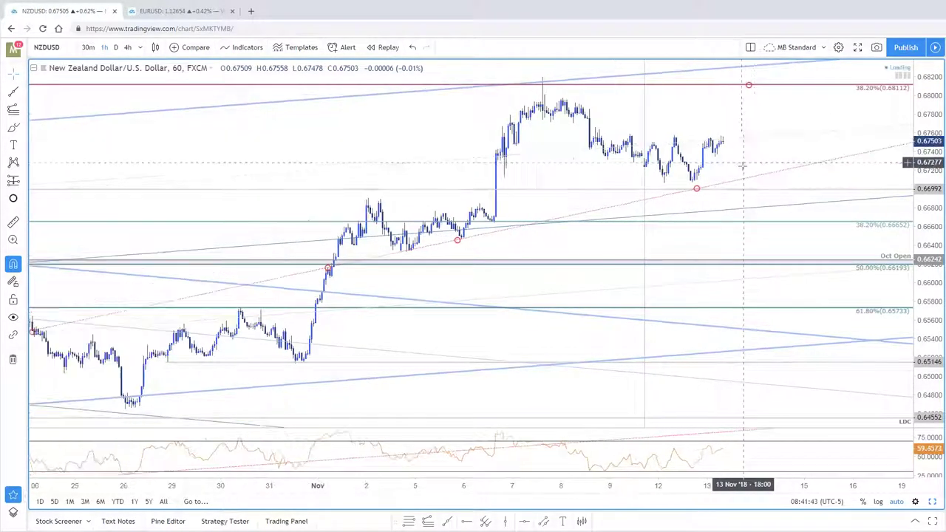
pyautogui.write('12')
pyautogui.press('Return')
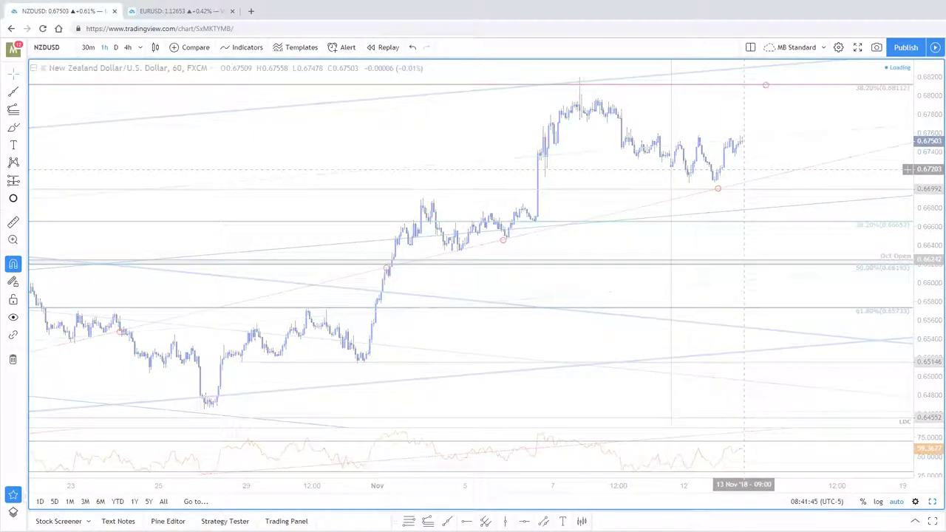
# Step: Find the NZDUSD section of the published intraday update, view its 240-minute chart enlarged, and read the levels commentary
pyautogui.hotkey('alt', 'Tab')
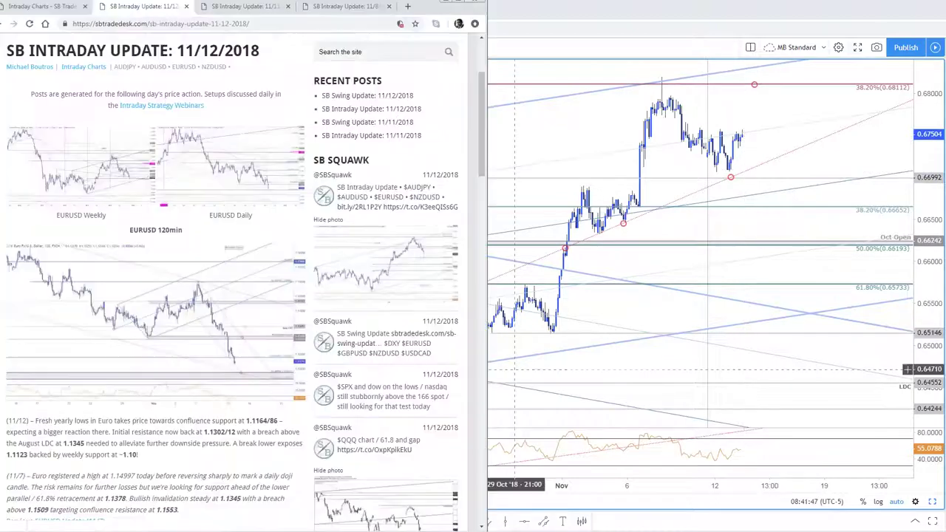
pyautogui.scroll(-4, 273, 313)
pyautogui.click(274, 313)
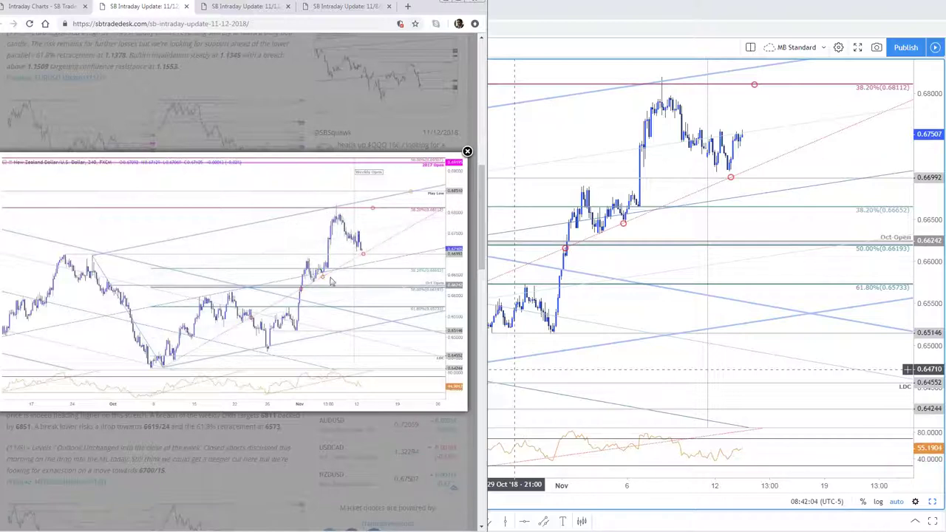
pyautogui.click(243, 492)
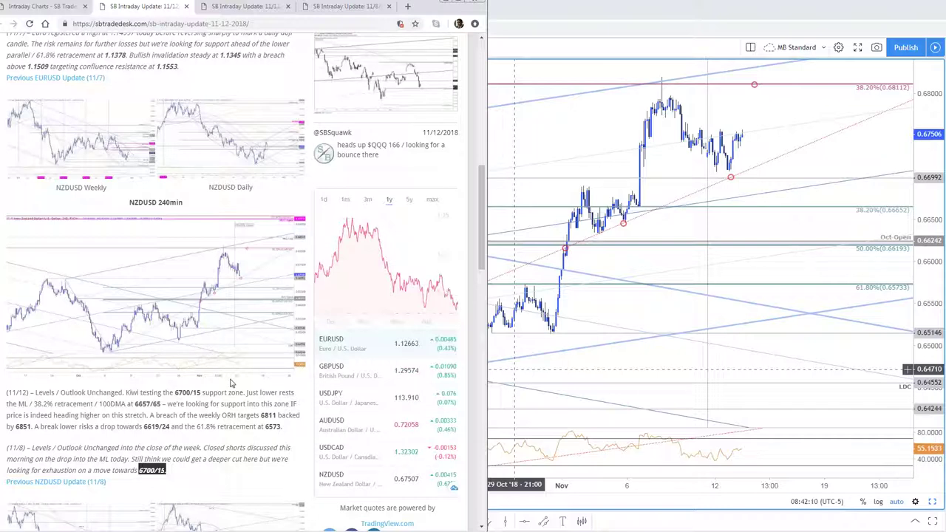
# Step: Enlarge the article's NZDUSD 240-minute chart again, then view its NZDUSD daily chart
pyautogui.click(242, 326)
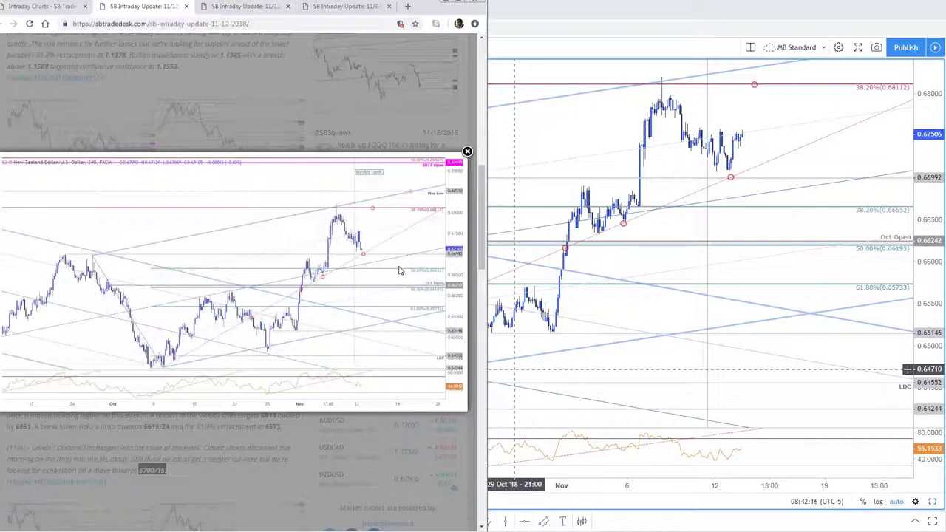
pyautogui.click(404, 132)
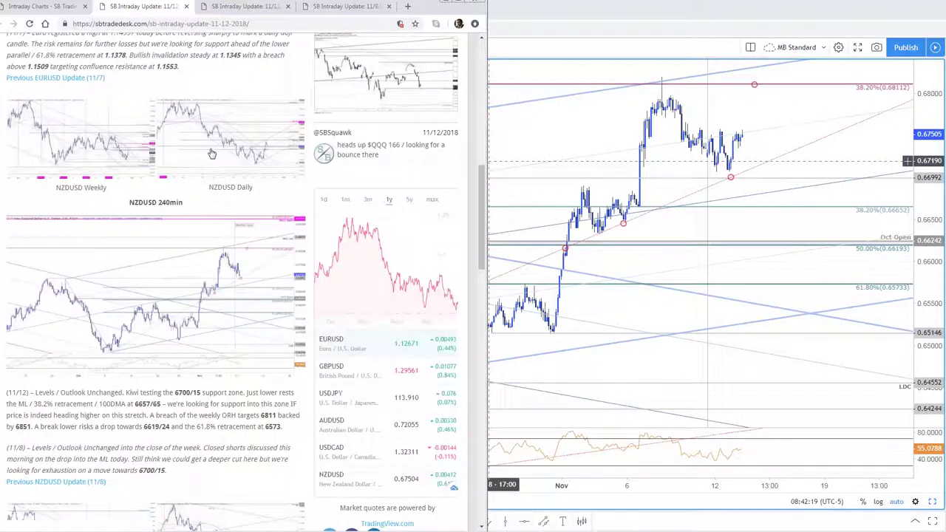
pyautogui.click(211, 154)
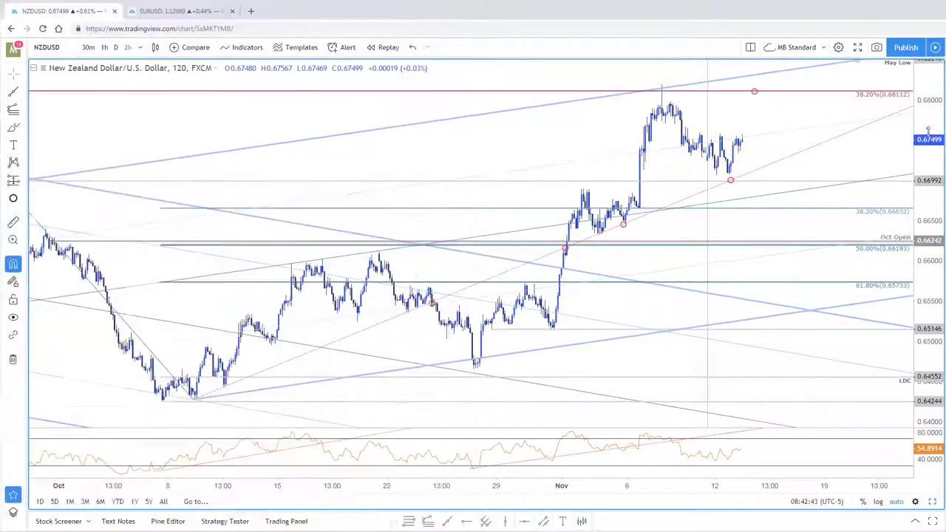
# Step: Examine the 120-minute NZDUSD chart between the 0.66992 support and the 0.68112 and 0.68510 resistance levels
pyautogui.moveTo(888, 157); pyautogui.dragTo(872, 163)
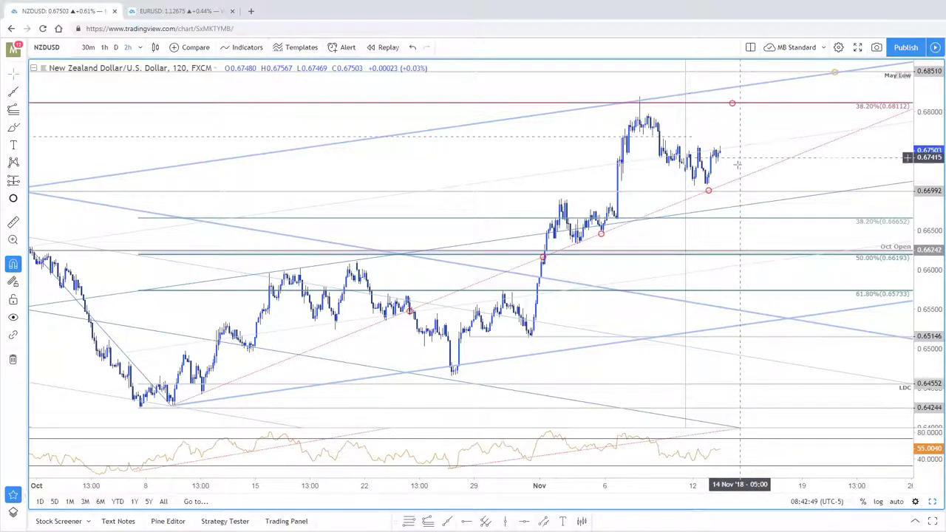
pyautogui.hscroll(1, 724, 165)
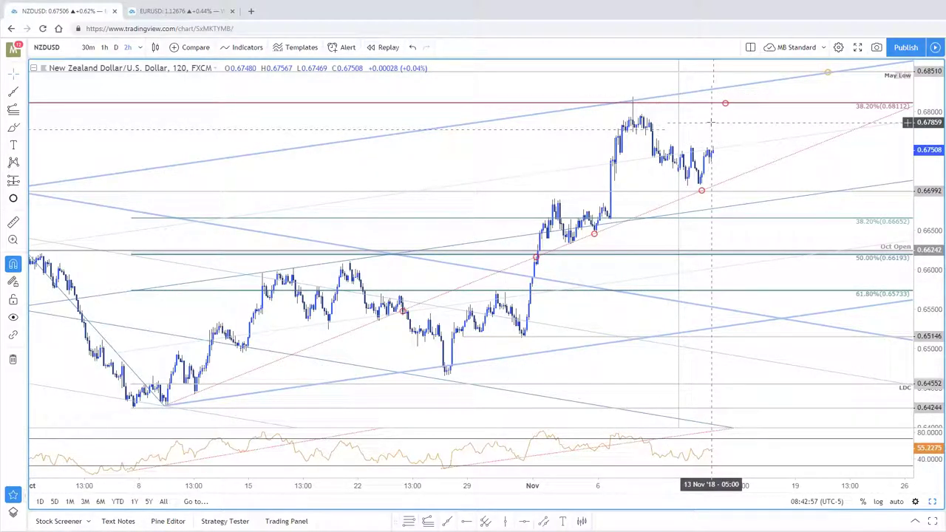
pyautogui.hscroll(-1, 712, 122)
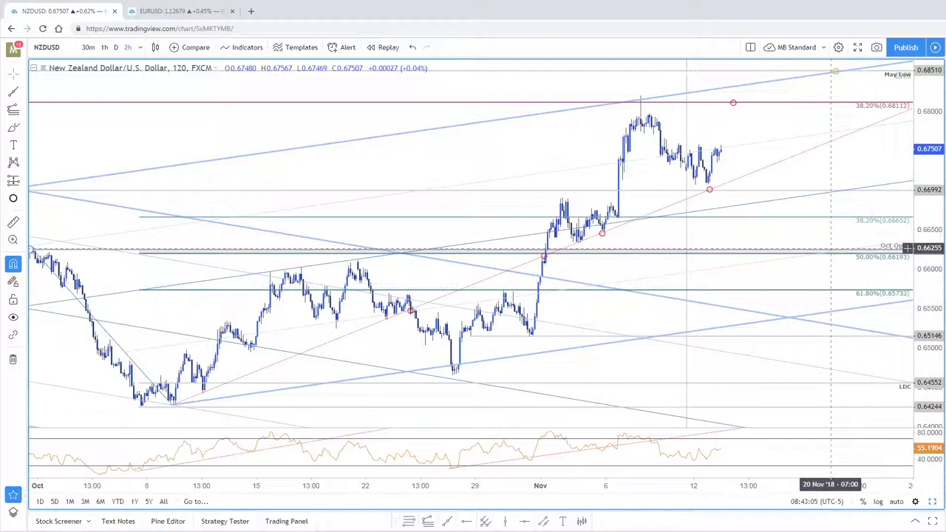
# Step: Show the daily NZDUSD chart at full size and inspect the descending channel from the February high and the nearby moving average
pyautogui.scroll(-2, 701, 252)
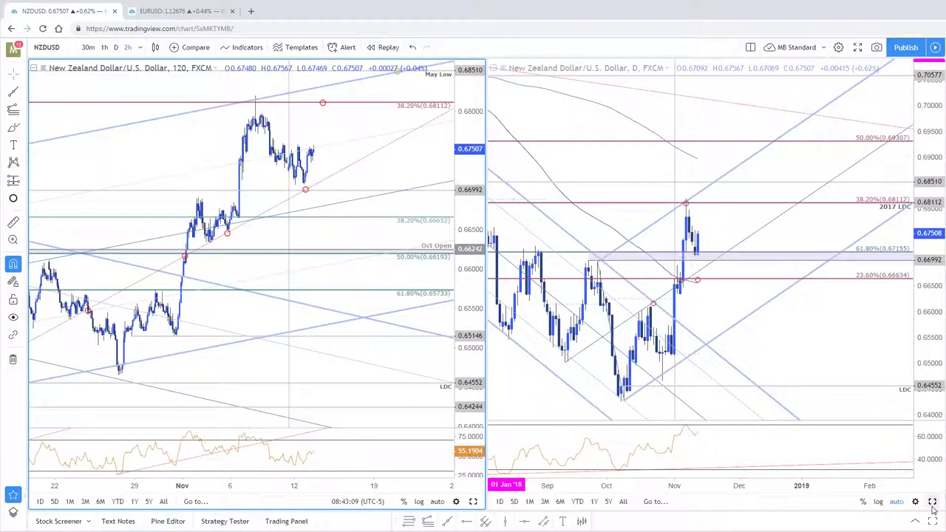
pyautogui.click(932, 503)
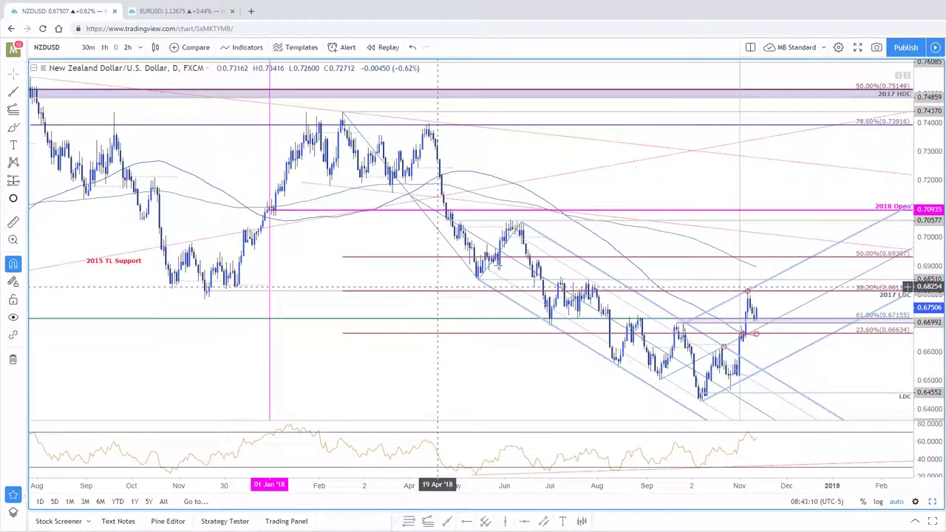
pyautogui.click(529, 233)
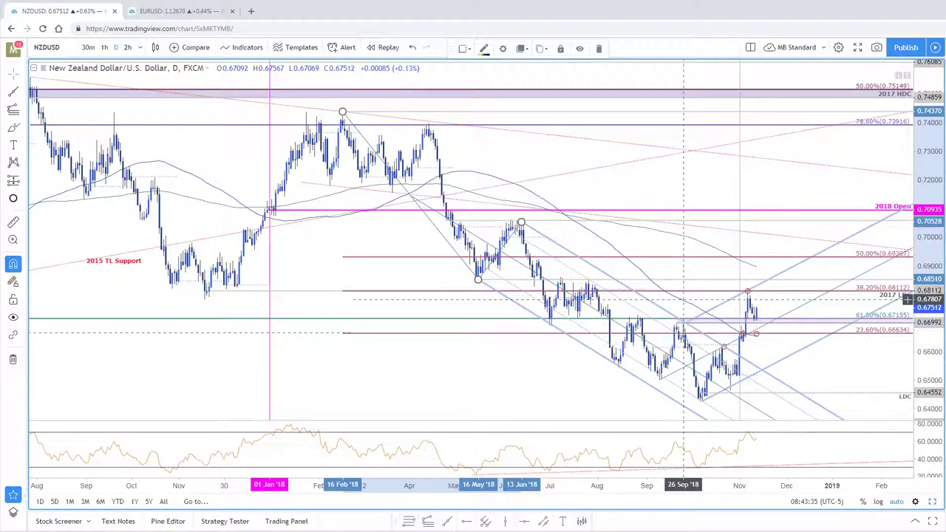
pyautogui.doubleClick(687, 303)
pyautogui.click(577, 332)
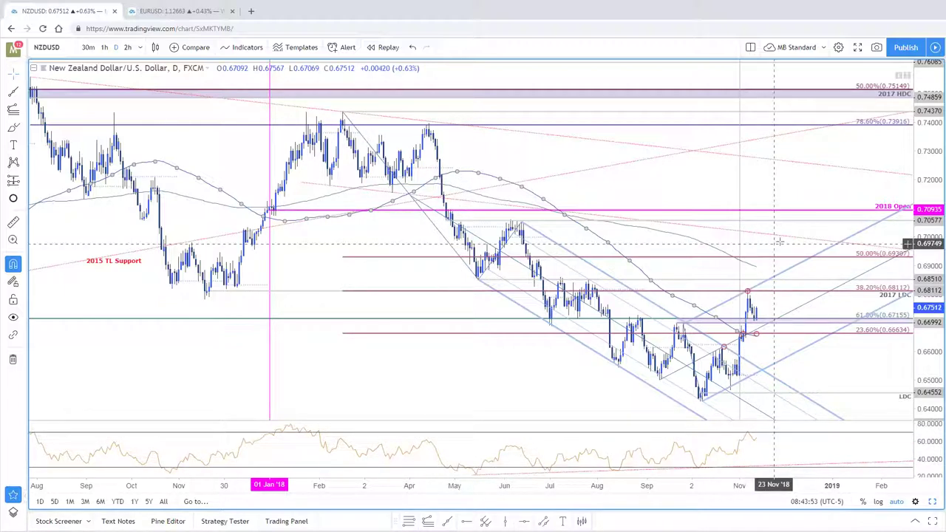
# Step: Examine the daily NZDUSD chart near 0.66992, and compare it with the rising trendline and support levels on the full-size 120-minute chart
pyautogui.hscroll(2, 783, 251)
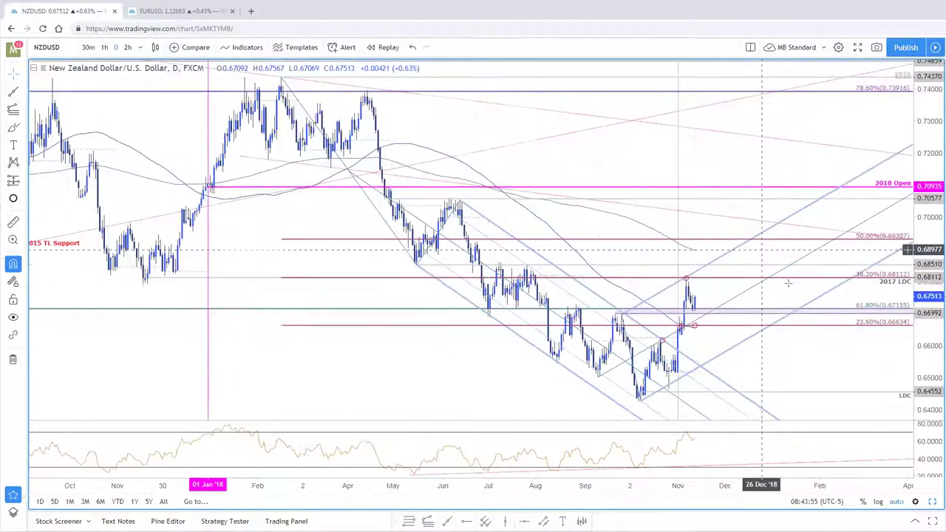
pyautogui.scroll(2, 762, 250)
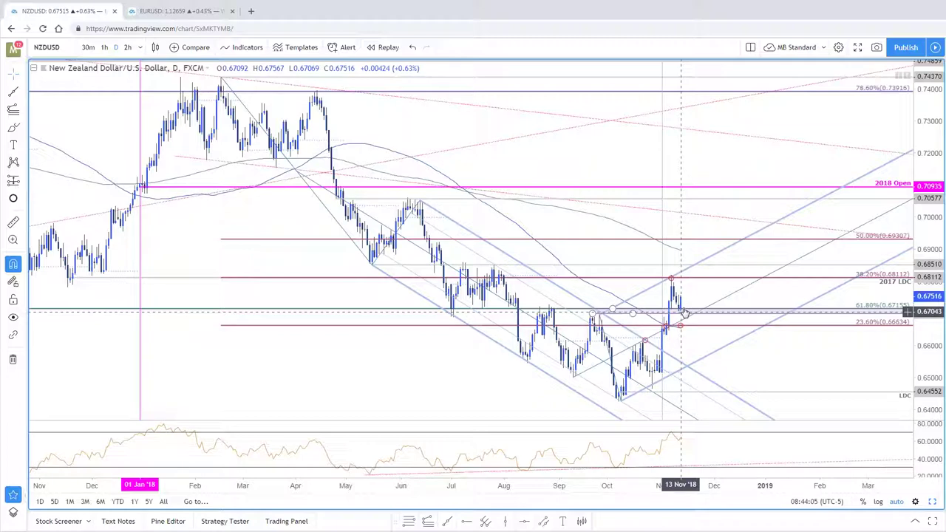
pyautogui.hotkey('alt', 'Return')
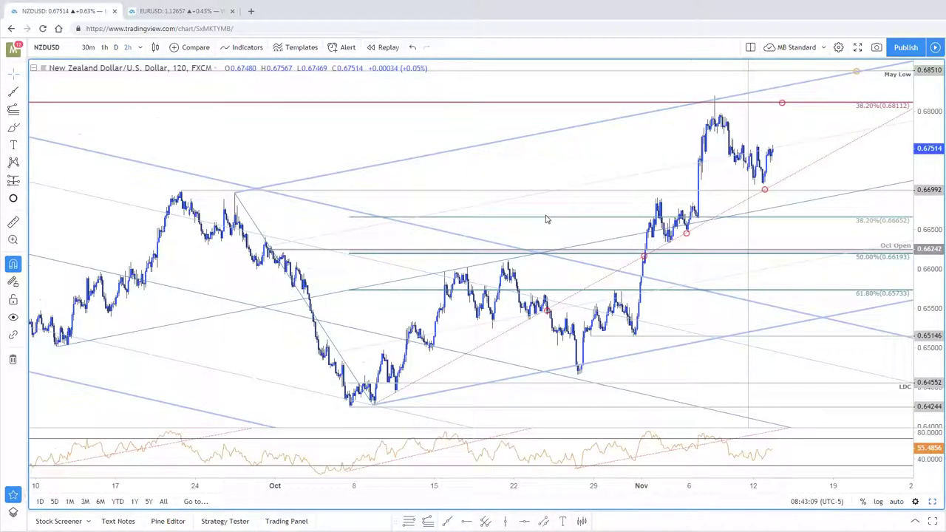
pyautogui.scroll(3, 699, 152)
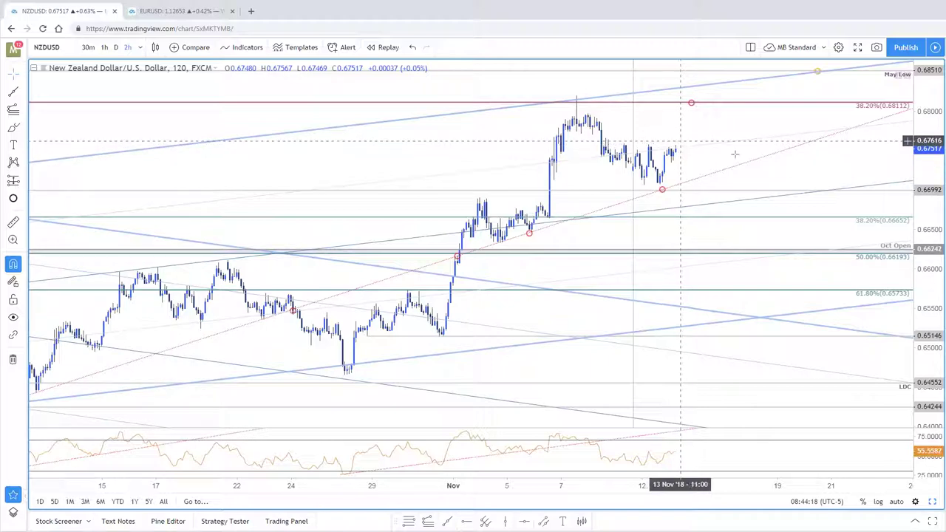
pyautogui.moveTo(736, 114); pyautogui.dragTo(770, 98)
pyautogui.moveTo(621, 190); pyautogui.dragTo(644, 212)
pyautogui.moveTo(921, 216); pyautogui.dragTo(918, 199)
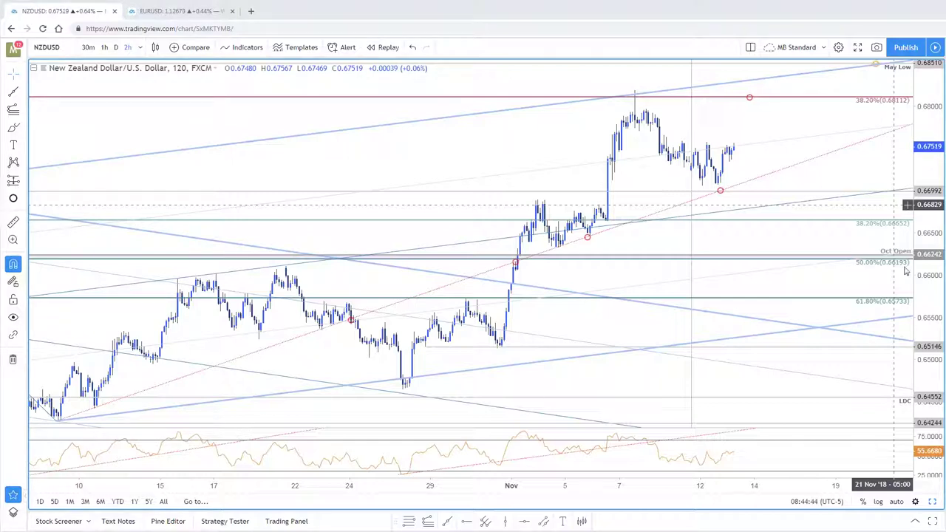
# Step: Switch from the 120-minute NZDUSD chart to the full-size daily chart and check the 23.6% retracement near 0.66634
pyautogui.moveTo(453, 153); pyautogui.dragTo(417, 153)
pyautogui.click(933, 502)
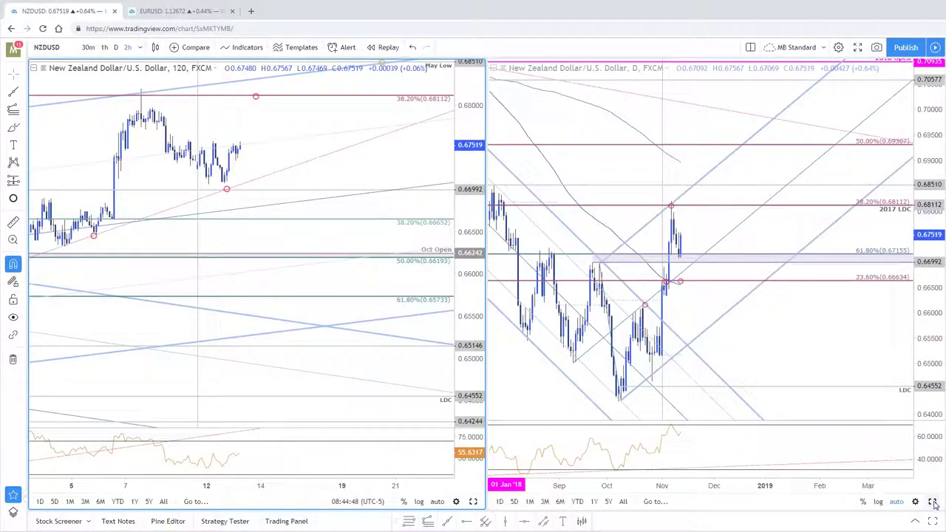
pyautogui.click(933, 502)
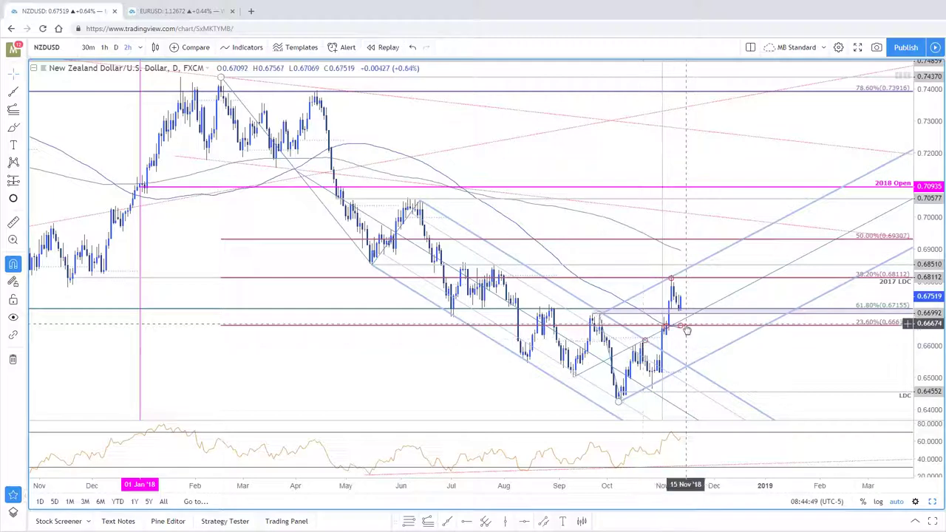
# Step: Load NZDUSD on the weekly chart and widen the time range to cover the descending channel
pyautogui.click(185, 12)
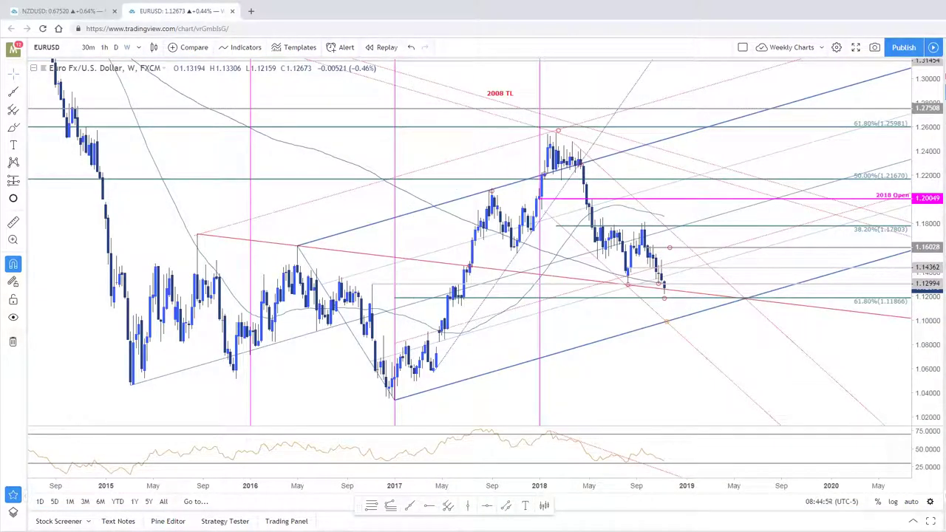
pyautogui.click(944, 170)
pyautogui.scroll(-1, 838, 335)
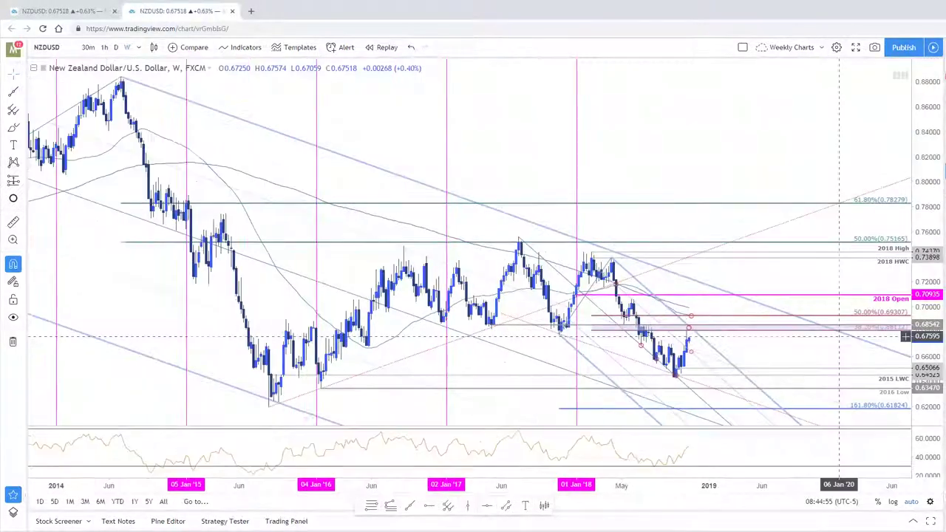
pyautogui.scroll(-3, 735, 287)
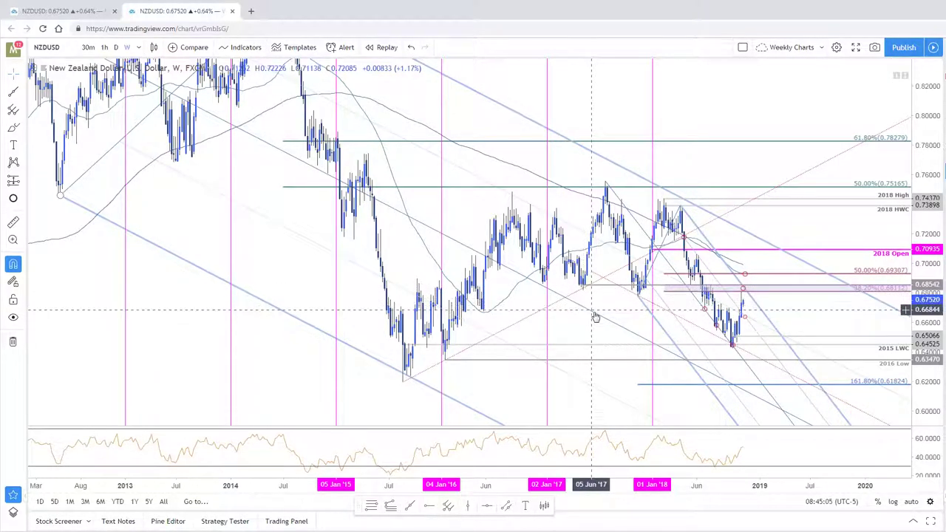
# Step: Examine the weekly NZDUSD resistance zone between 0.68112 and 0.68542, rescaling prices to show the broader channel from the 2014 high
pyautogui.click(651, 295)
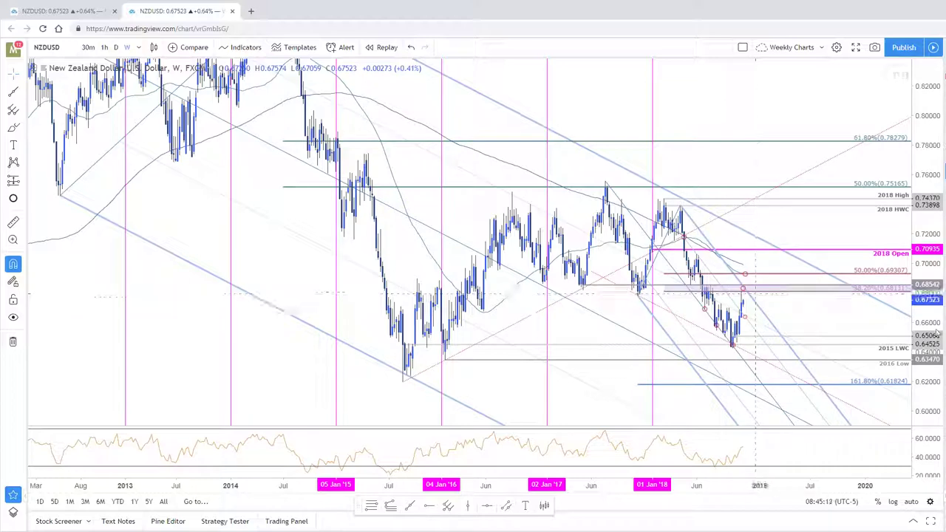
pyautogui.scroll(2, 835, 303)
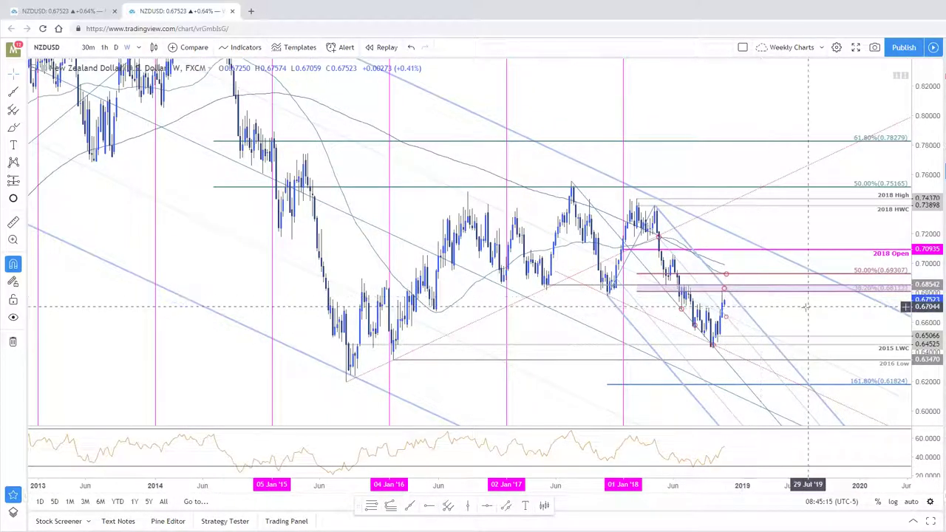
pyautogui.moveTo(641, 388); pyautogui.dragTo(644, 390)
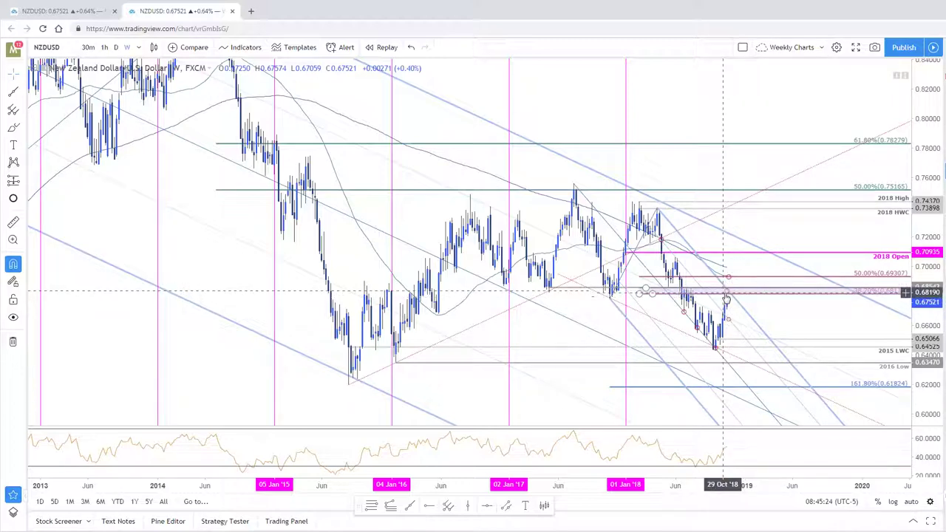
pyautogui.moveTo(836, 317); pyautogui.dragTo(838, 342)
pyautogui.moveTo(936, 280); pyautogui.dragTo(935, 320)
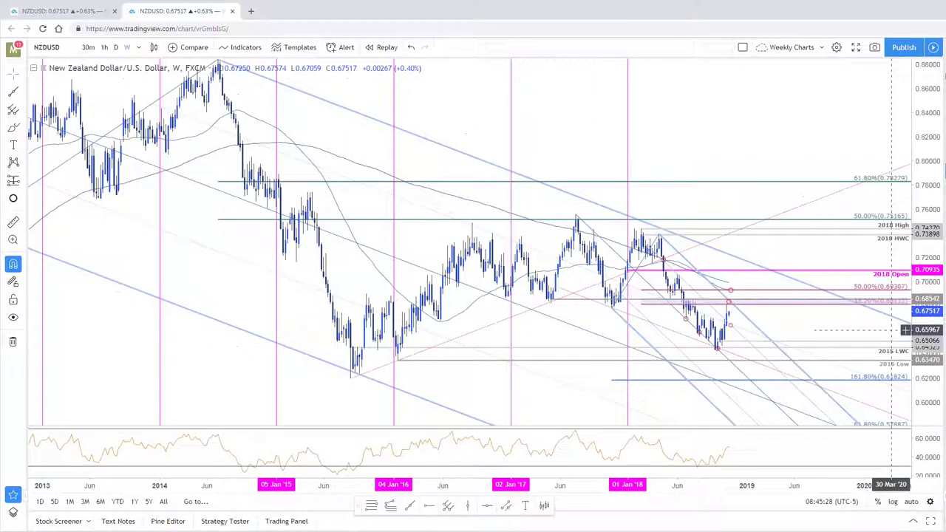
pyautogui.moveTo(813, 332); pyautogui.dragTo(829, 343)
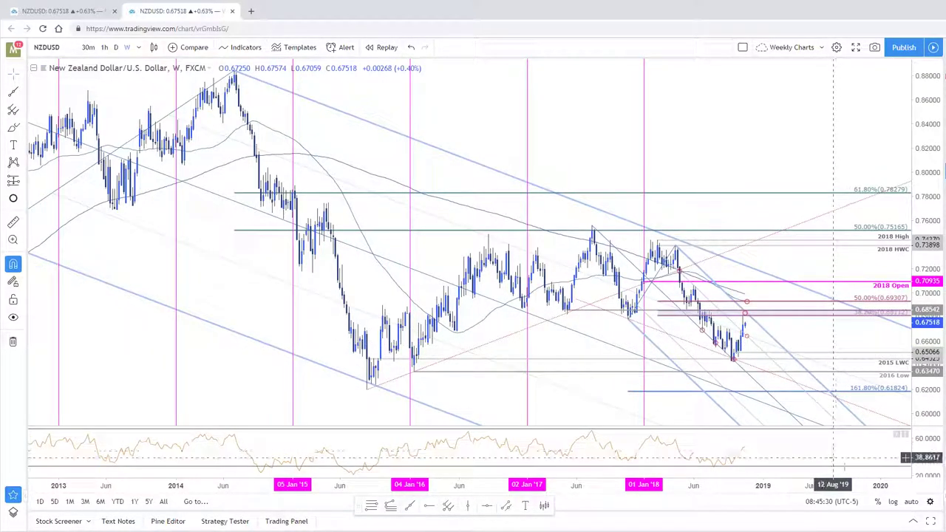
pyautogui.moveTo(712, 124); pyautogui.dragTo(695, 124)
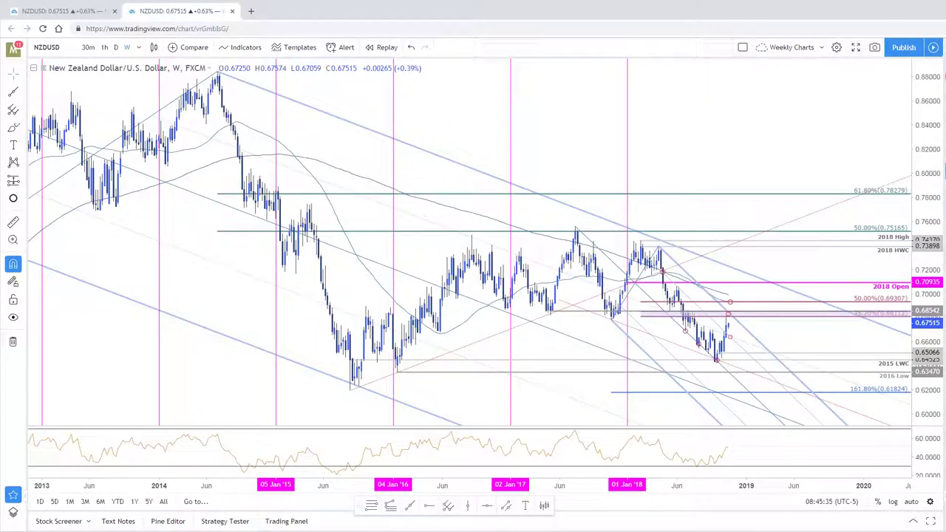
# Step: Check the ascending pitchfork on the daily NZDUSD chart, and show the 120-minute chart at full size
pyautogui.click(63, 11)
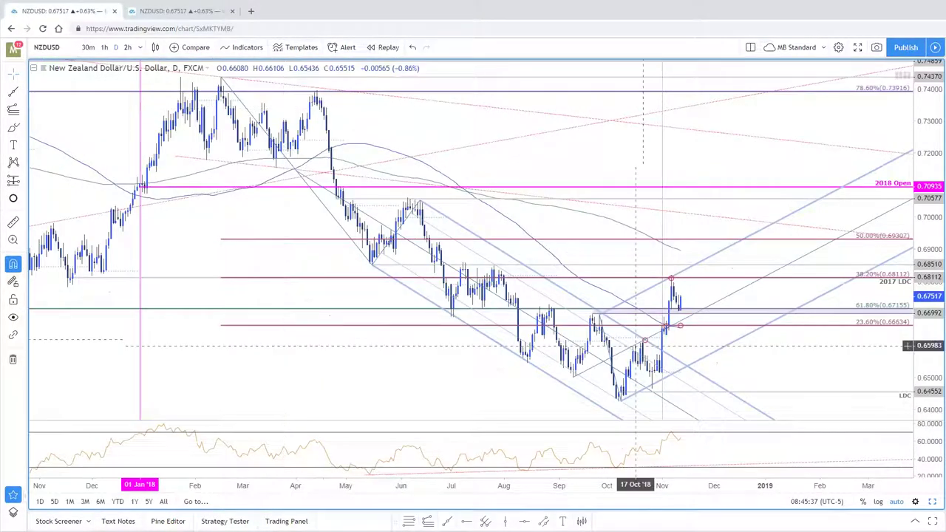
pyautogui.click(604, 362)
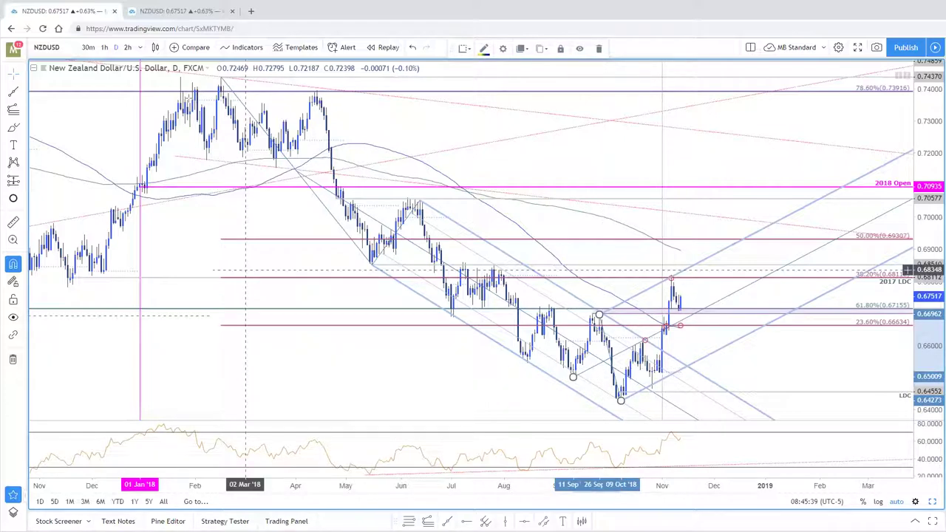
pyautogui.click(933, 503)
pyautogui.moveTo(298, 119); pyautogui.dragTo(432, 150)
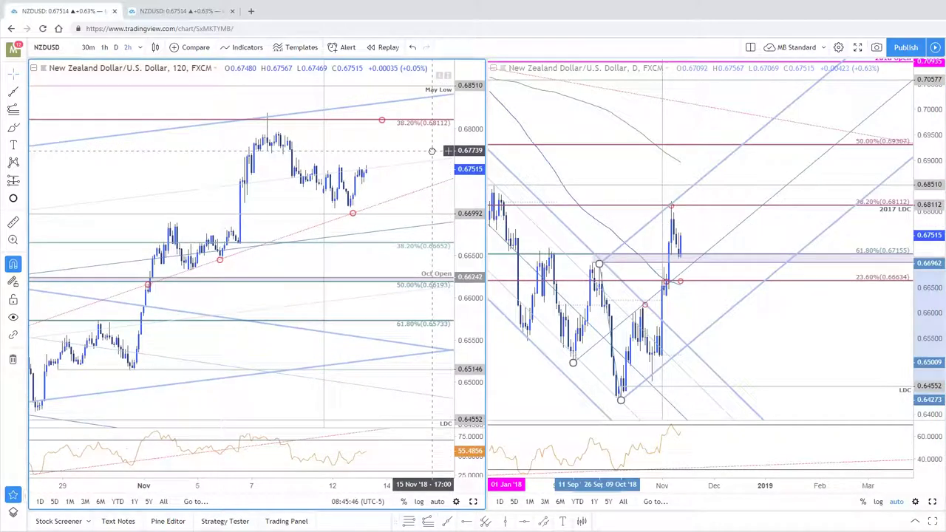
pyautogui.click(473, 501)
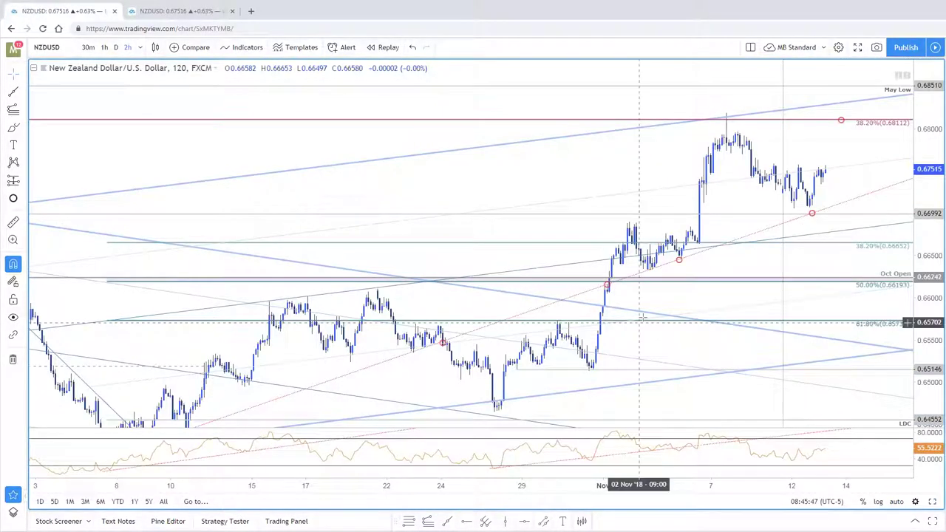
# Step: Switch to the published intraday update, view its enlarged NZDUSD 240-minute chart, and read the levels commentary below it
pyautogui.hotkey('alt', 'Tab')
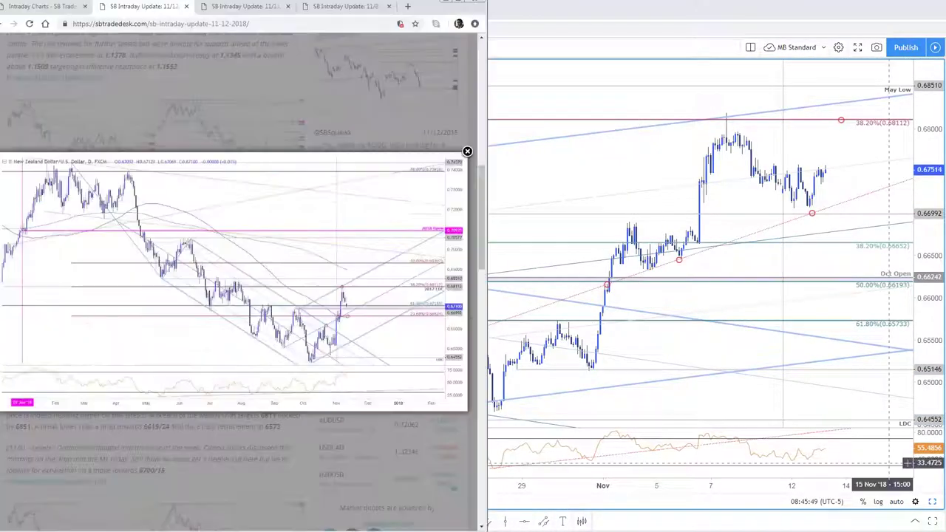
pyautogui.press('Right')
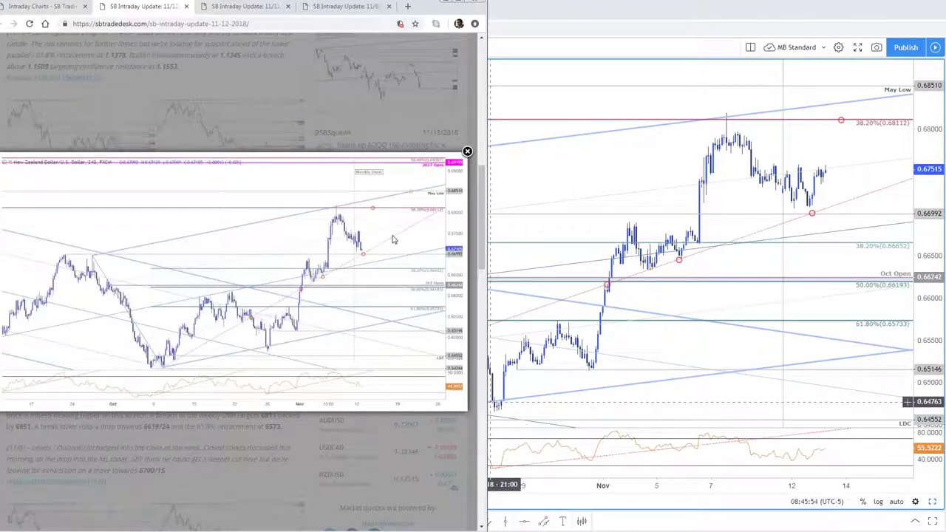
pyautogui.click(466, 151)
pyautogui.click(226, 443)
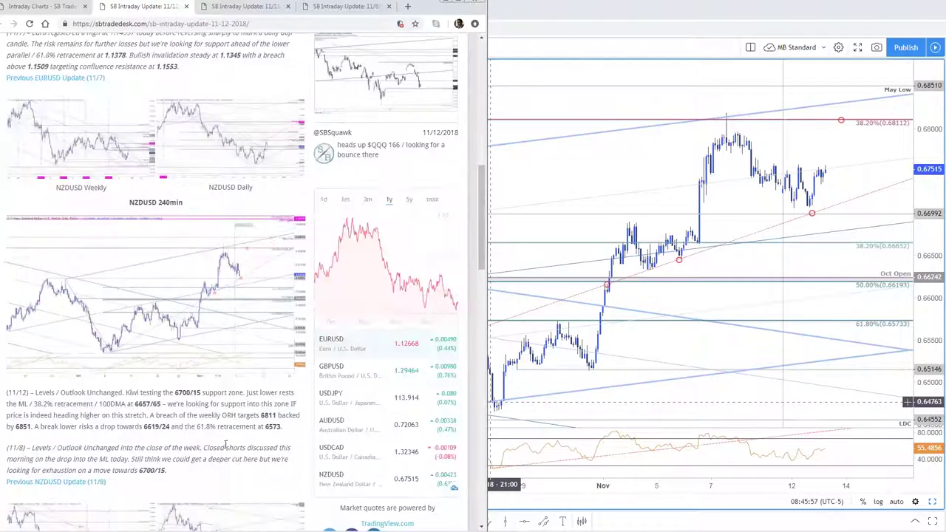
# Step: Find the AUDUSD section of the published update and inspect its 120-minute chart enlarged
pyautogui.scroll(-4, 226, 444)
pyautogui.scroll(-2, 225, 443)
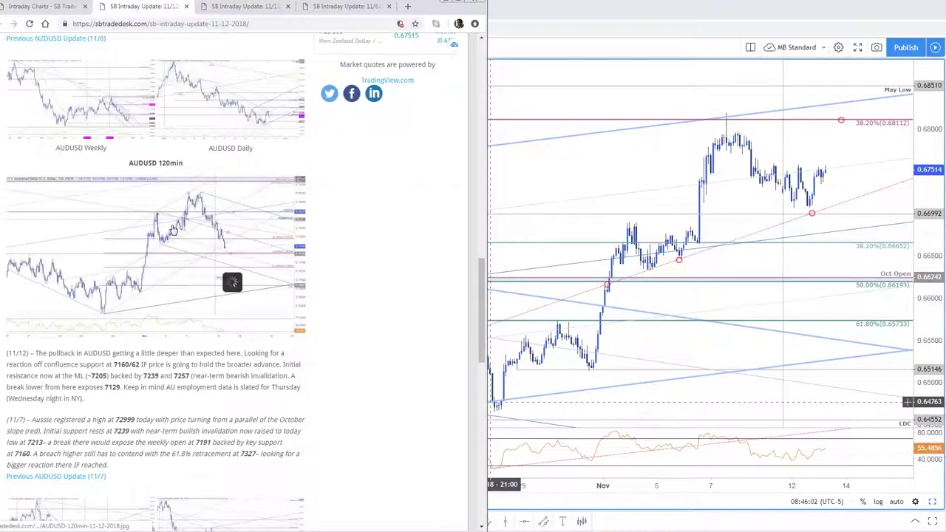
pyautogui.click(231, 285)
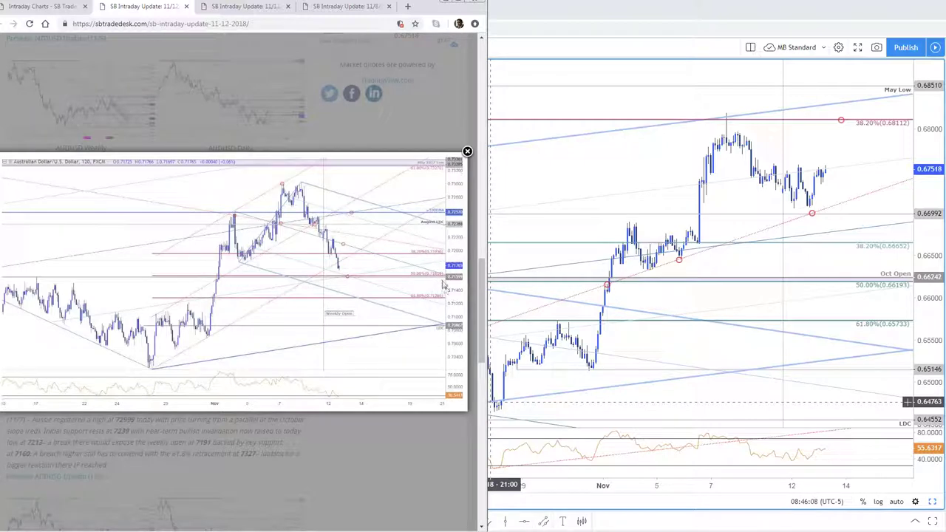
pyautogui.click(467, 151)
pyautogui.click(270, 258)
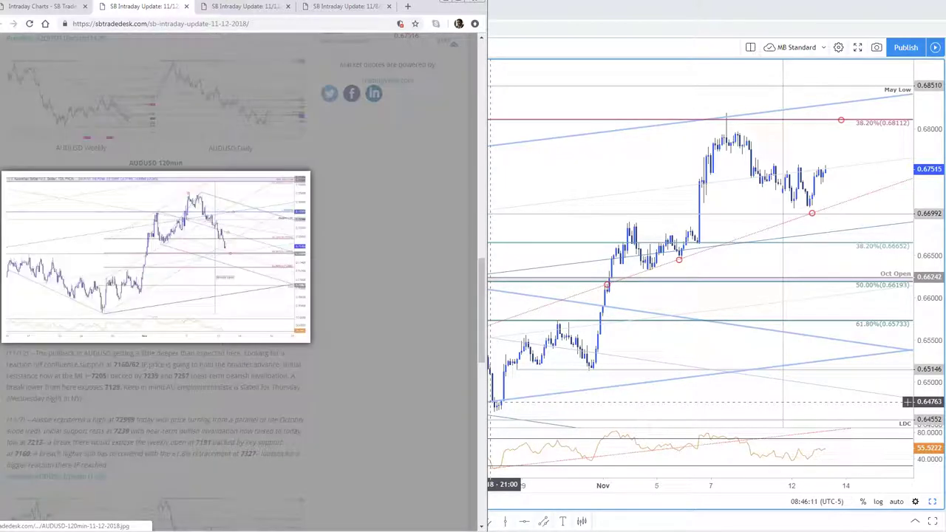
# Step: Switch back to TradingView and load AUDUSD on the weekly chart
pyautogui.click(576, 165)
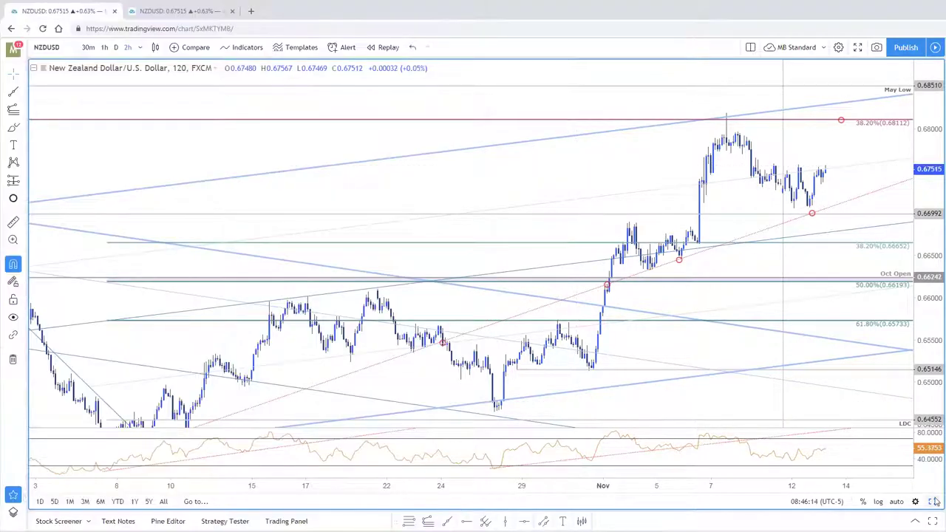
pyautogui.hotkey('alt', 'Return')
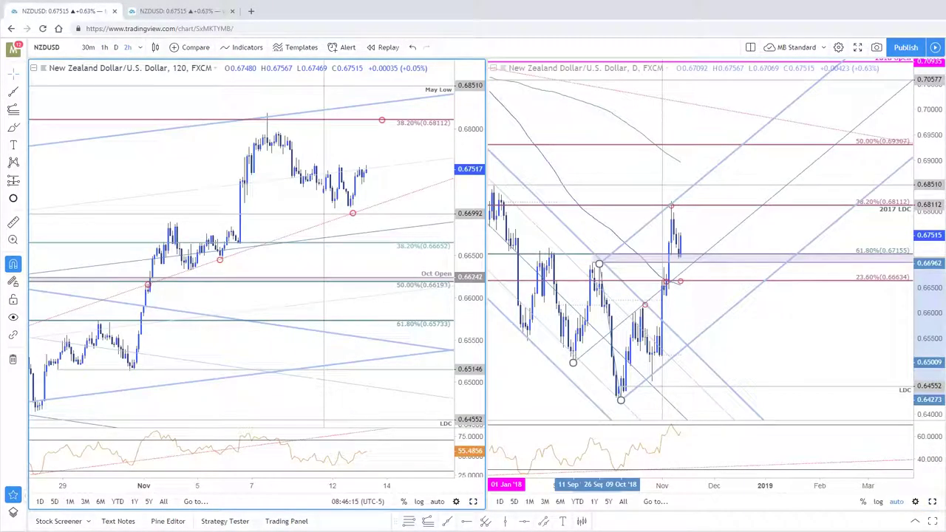
pyautogui.hotkey('ctrl', 'Tab')
pyautogui.press('Down')
pyautogui.scroll(1, 821, 339)
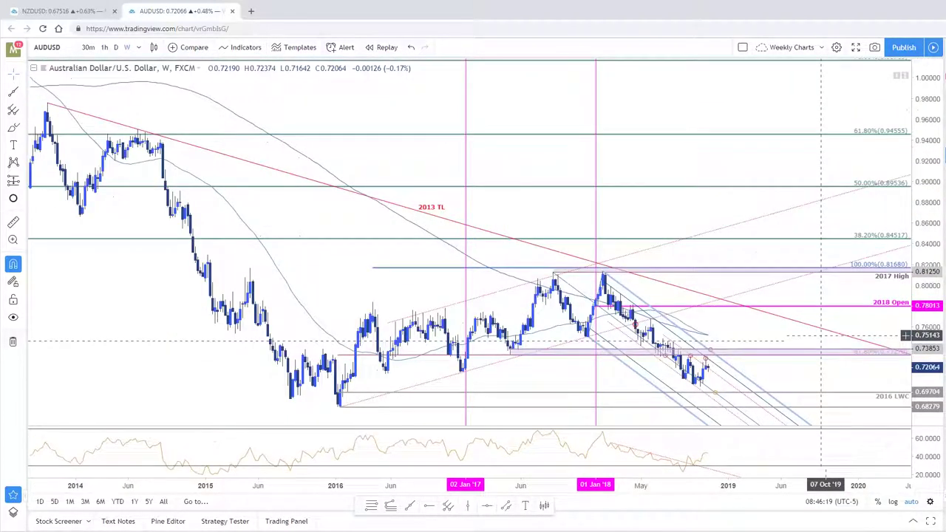
# Step: Examine the weekly AUDUSD descending channel from the 2018 high and the nearby resistance zone below 0.73853
pyautogui.scroll(4, 820, 341)
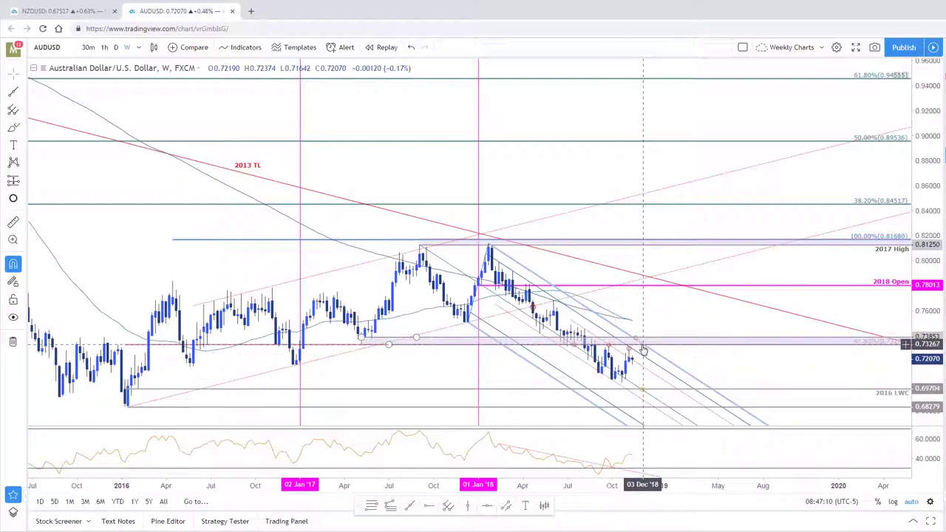
pyautogui.moveTo(677, 301); pyautogui.dragTo(703, 296)
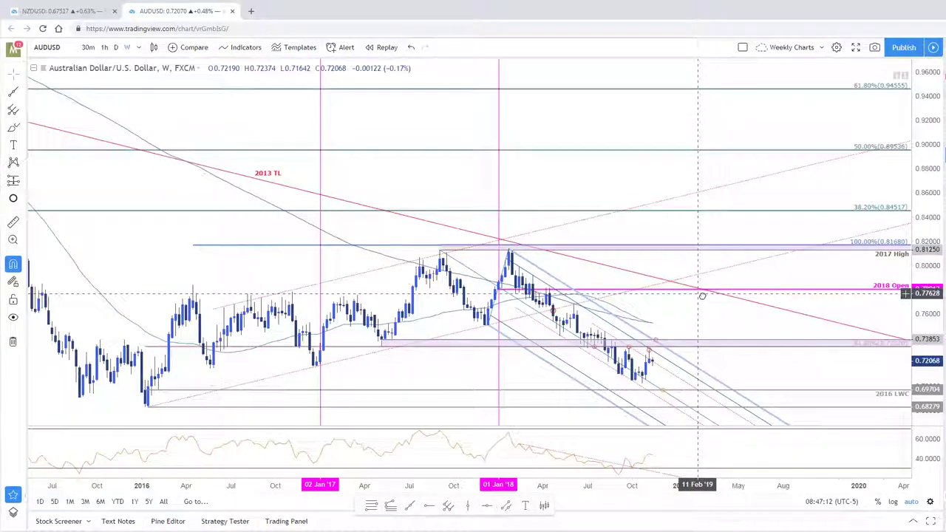
pyautogui.scroll(-1, 693, 297)
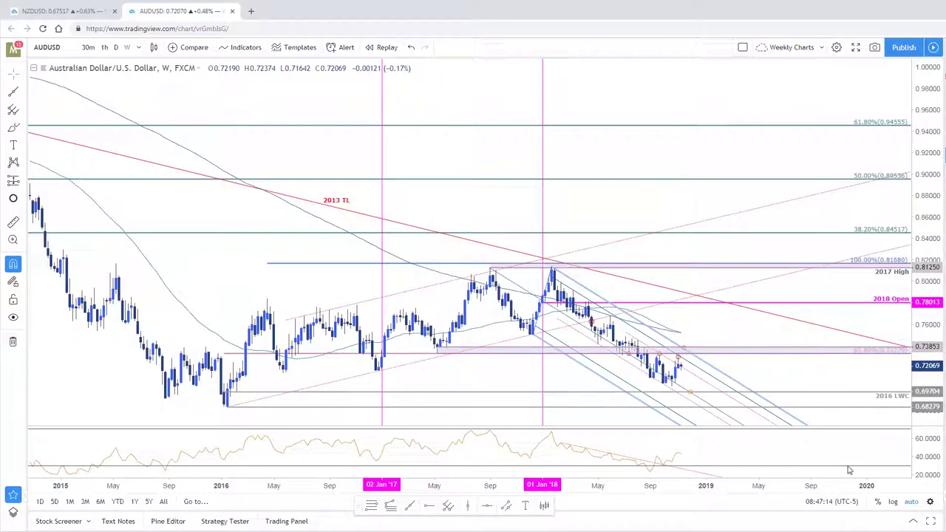
# Step: Show the 120-minute AUDUSD chart at full size and examine price around the 0.71950 and 0.71618 retracements
pyautogui.click(61, 10)
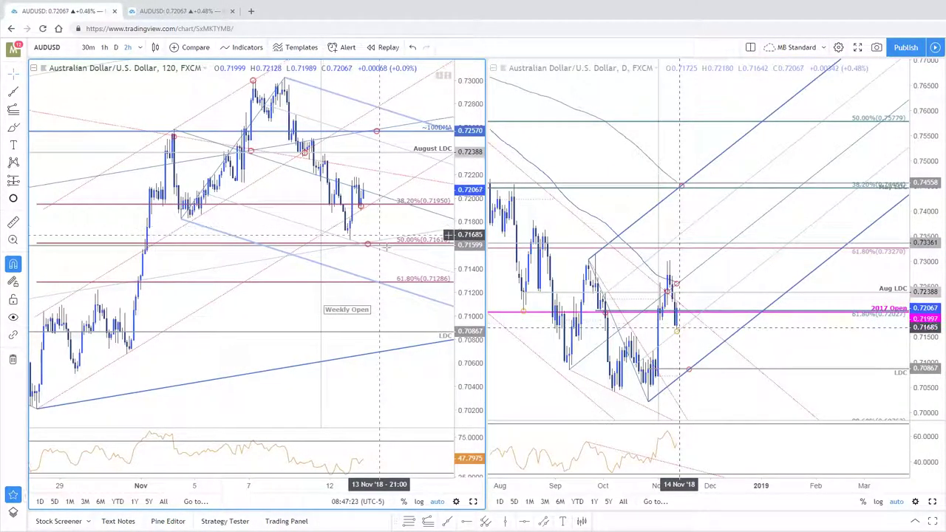
pyautogui.click(476, 502)
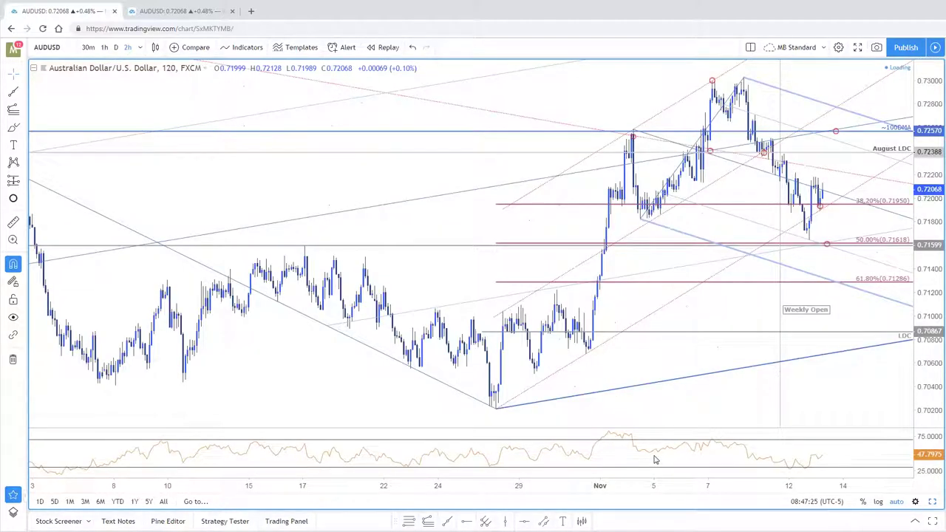
pyautogui.moveTo(647, 231); pyautogui.dragTo(490, 227)
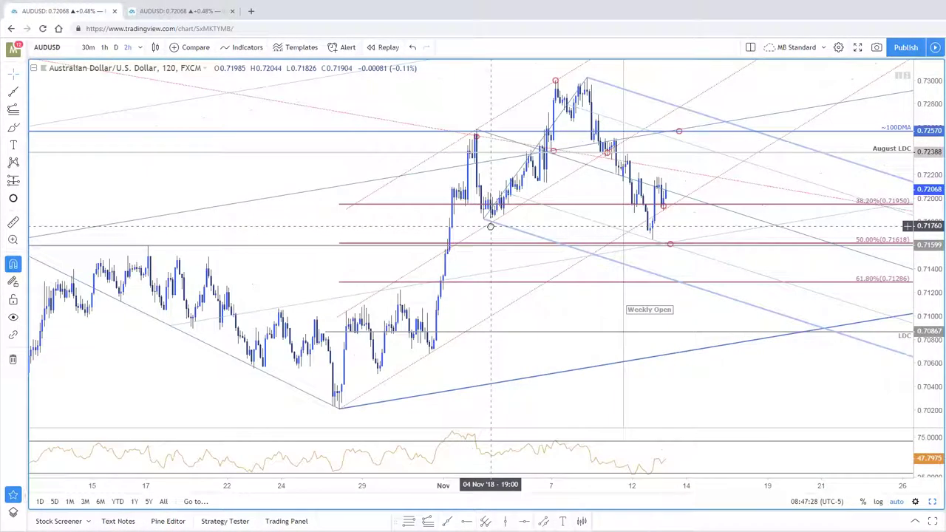
# Step: Show the daily AUDUSD chart at full size and examine price between the 2017 Open and the marked moving-average level
pyautogui.click(933, 502)
pyautogui.click(933, 500)
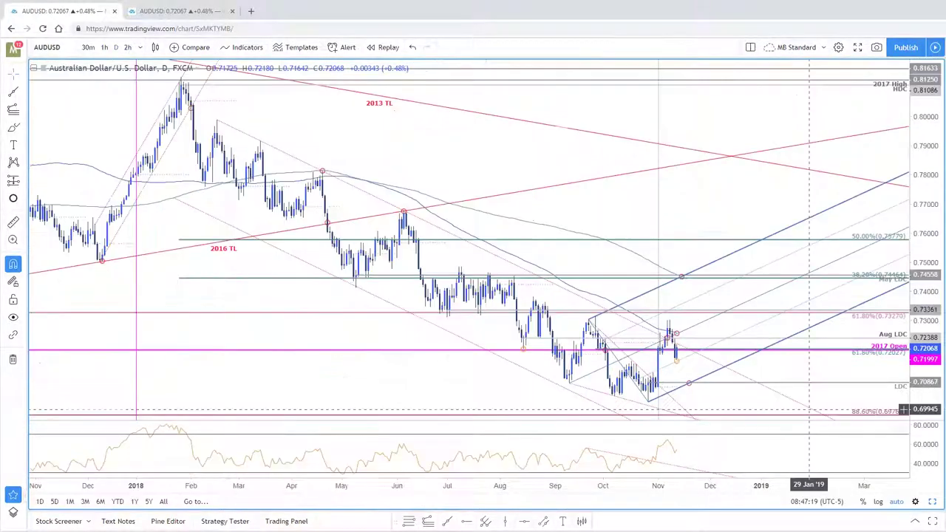
pyautogui.click(932, 501)
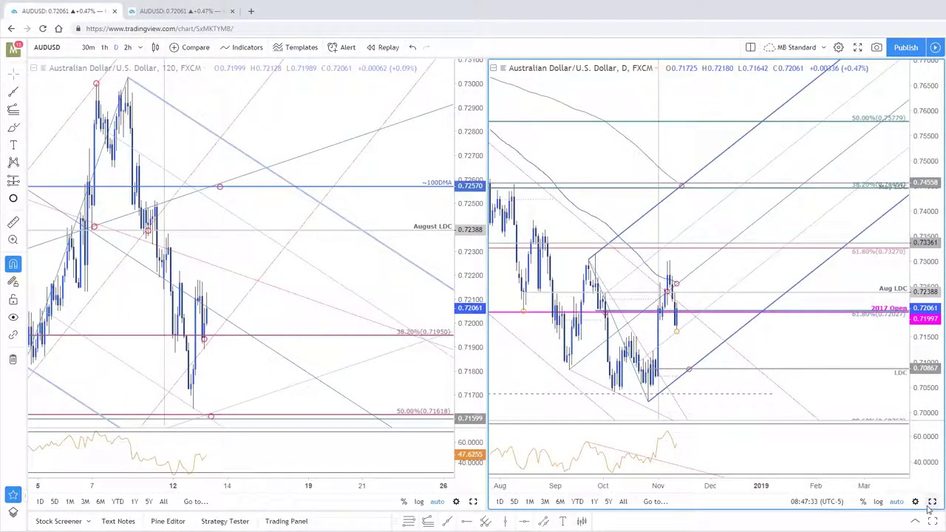
pyautogui.click(932, 501)
pyautogui.scroll(3, 677, 159)
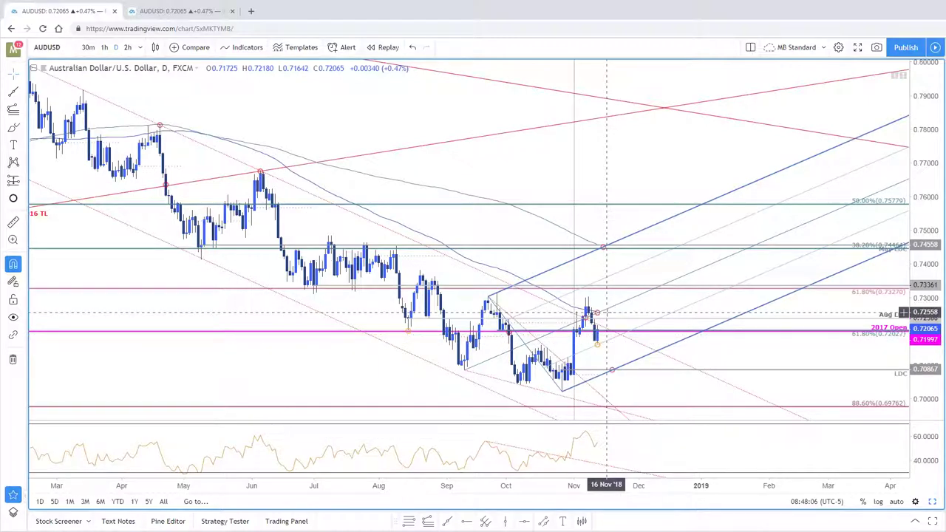
pyautogui.click(599, 315)
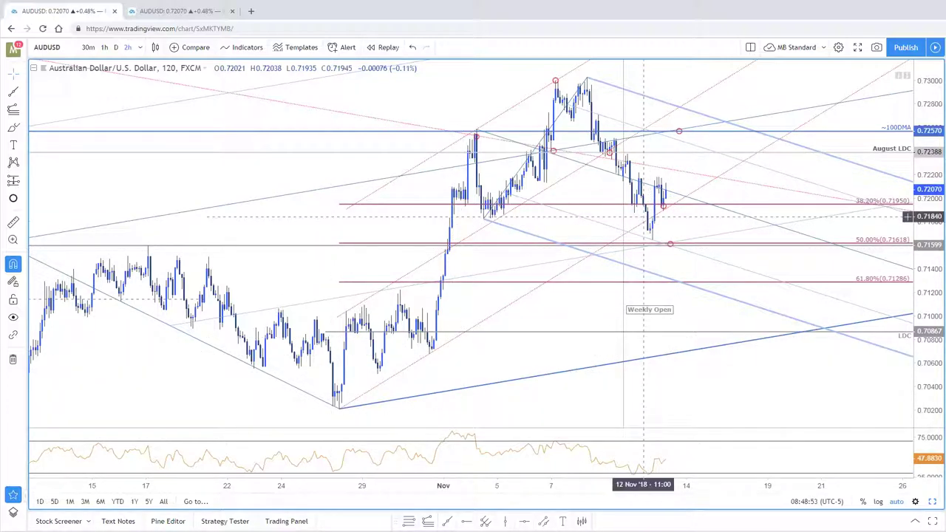
# Step: Examine the 120-minute AUDUSD chart along the rising channel line from the 26 Oct '18 low and at the levels above price
pyautogui.click(640, 225)
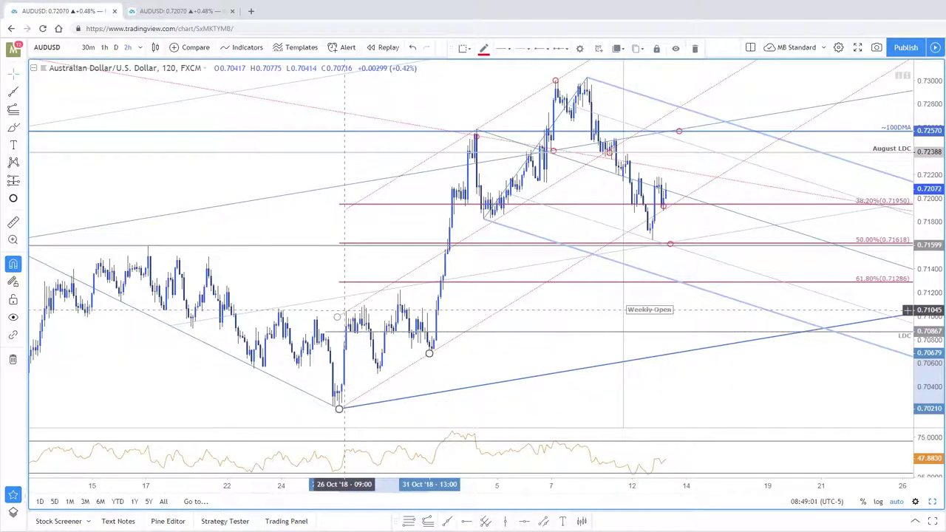
pyautogui.moveTo(344, 309); pyautogui.dragTo(439, 251)
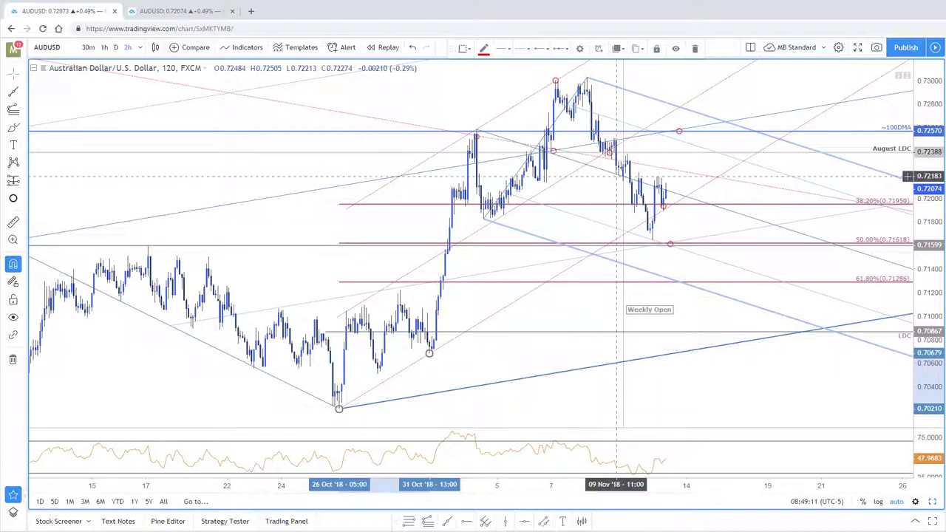
pyautogui.moveTo(786, 399); pyautogui.dragTo(766, 402)
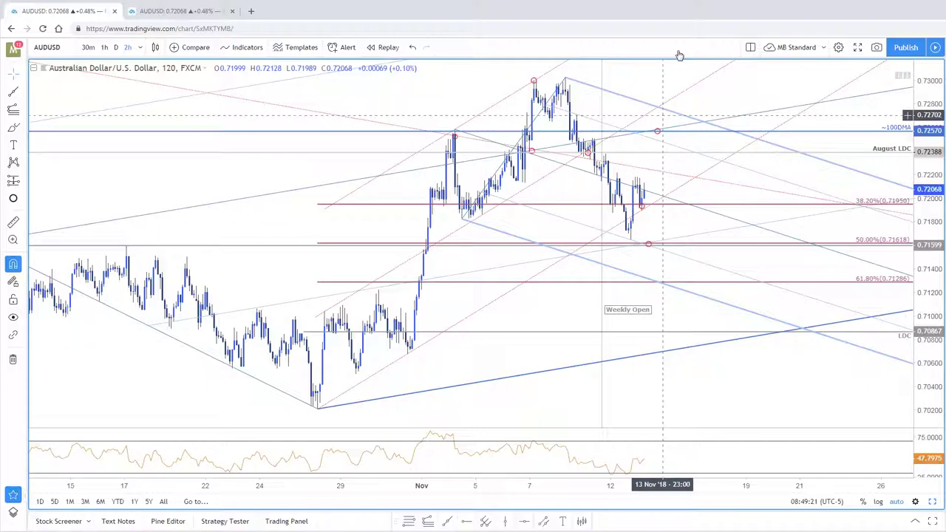
pyautogui.moveTo(787, 111); pyautogui.dragTo(813, 111)
pyautogui.moveTo(930, 116); pyautogui.dragTo(930, 162)
pyautogui.moveTo(788, 97); pyautogui.dragTo(774, 130)
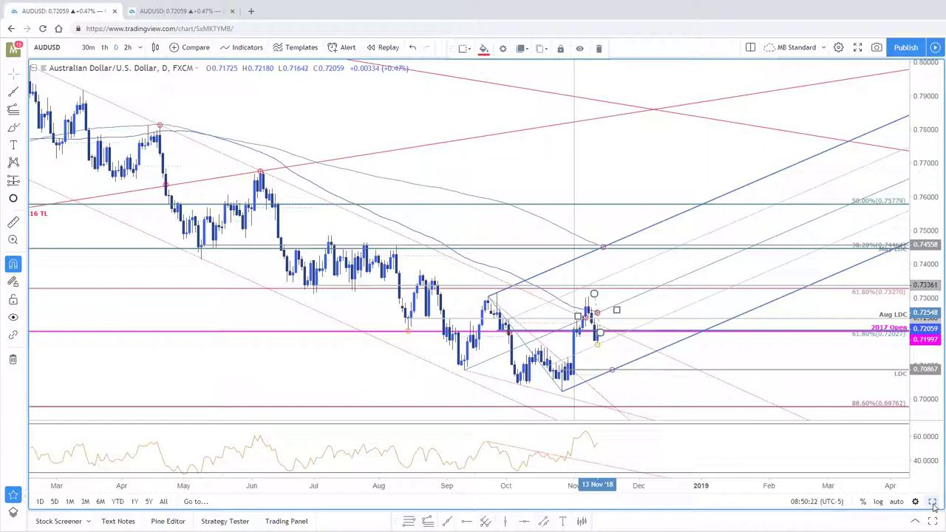
# Step: Draw a trend line on the daily AUDUSD chart from the 26 Oct '18 low at 0.70210 through the 01 Nov '18 low
pyautogui.click(648, 368)
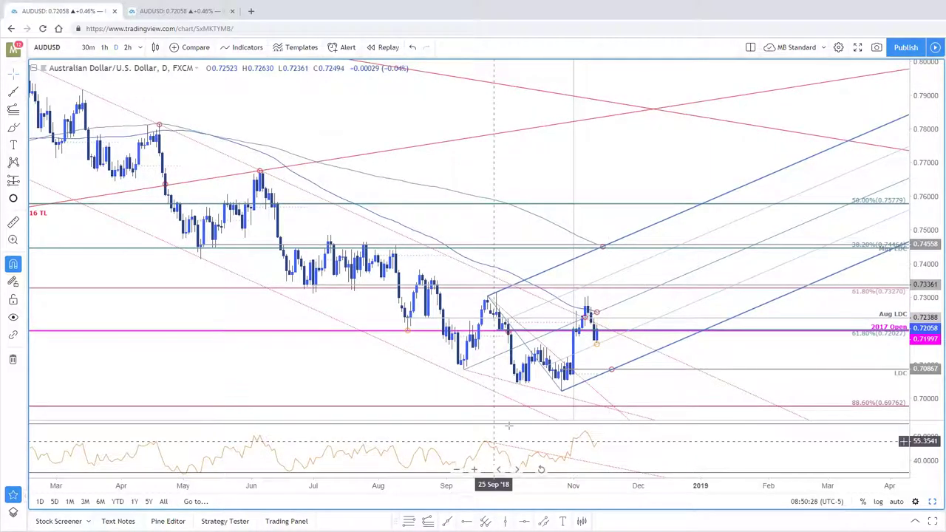
pyautogui.click(445, 524)
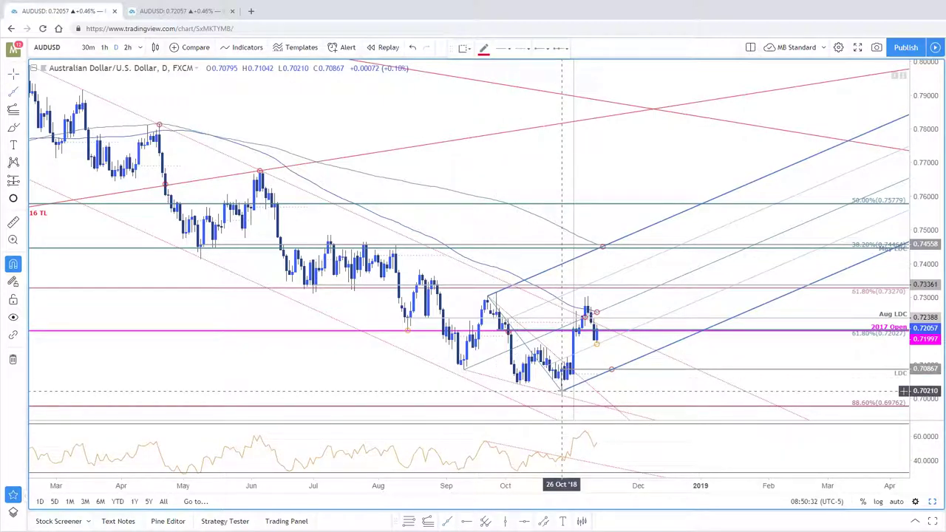
pyautogui.click(561, 391)
pyautogui.click(574, 374)
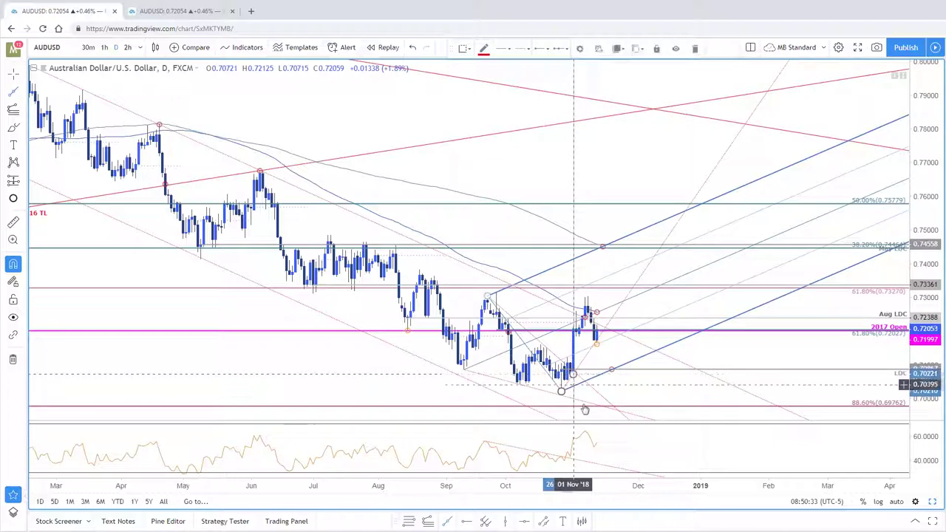
pyautogui.click(649, 410)
pyautogui.scroll(1, 651, 411)
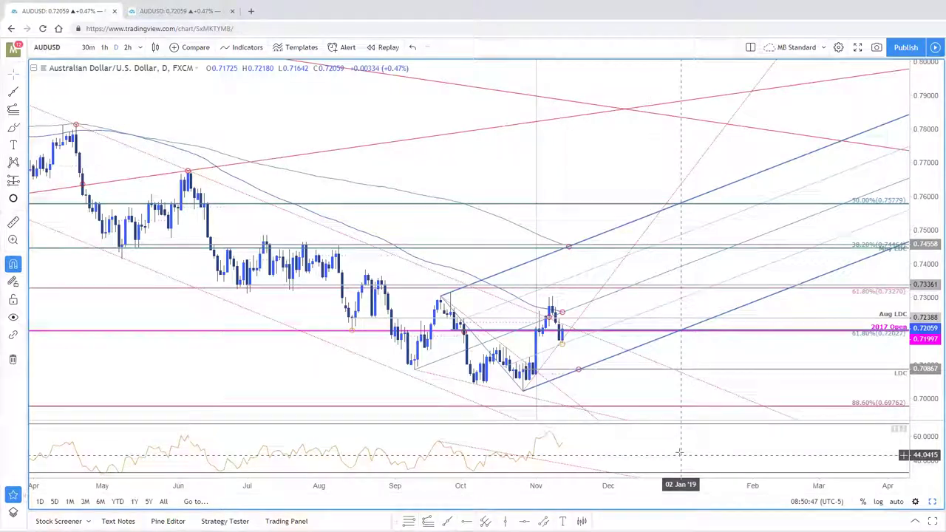
pyautogui.scroll(-1, 681, 452)
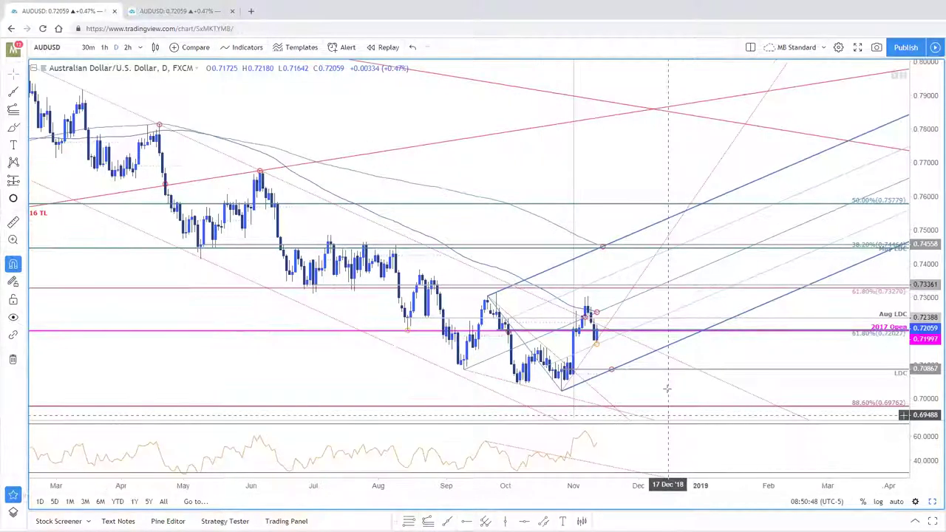
# Step: Show the 120-minute AUDUSD chart at full size and examine price between the 0.71618 retracement and the May 2017 Low zone
pyautogui.click(933, 501)
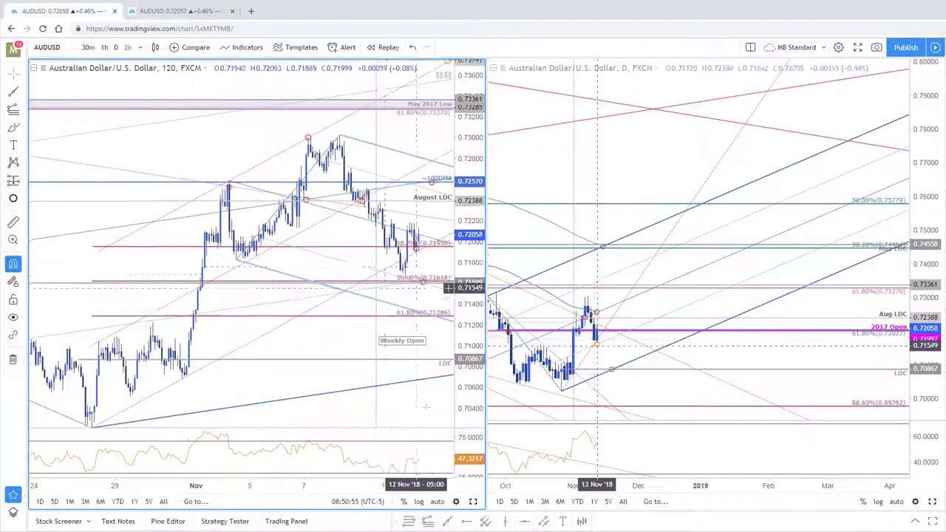
pyautogui.click(473, 501)
pyautogui.moveTo(595, 161); pyautogui.dragTo(487, 155)
pyautogui.scroll(-3, 486, 154)
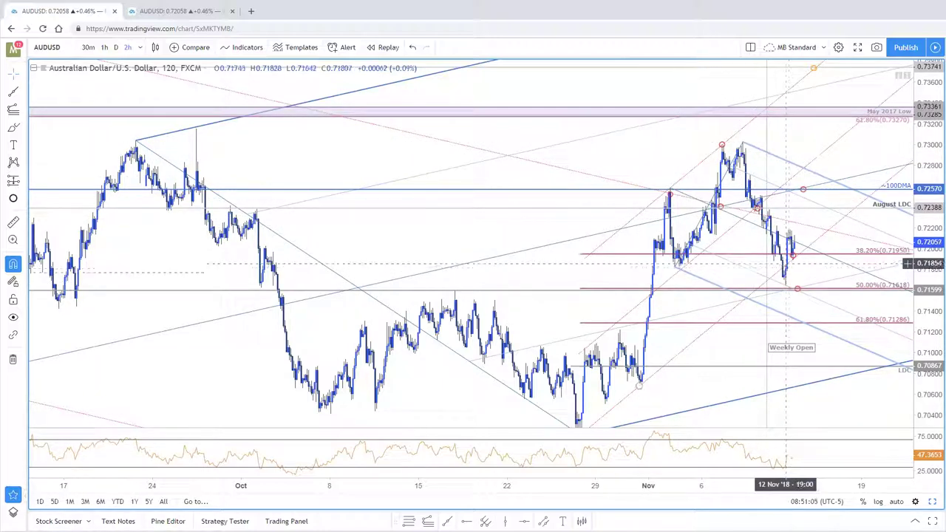
pyautogui.scroll(5, 785, 266)
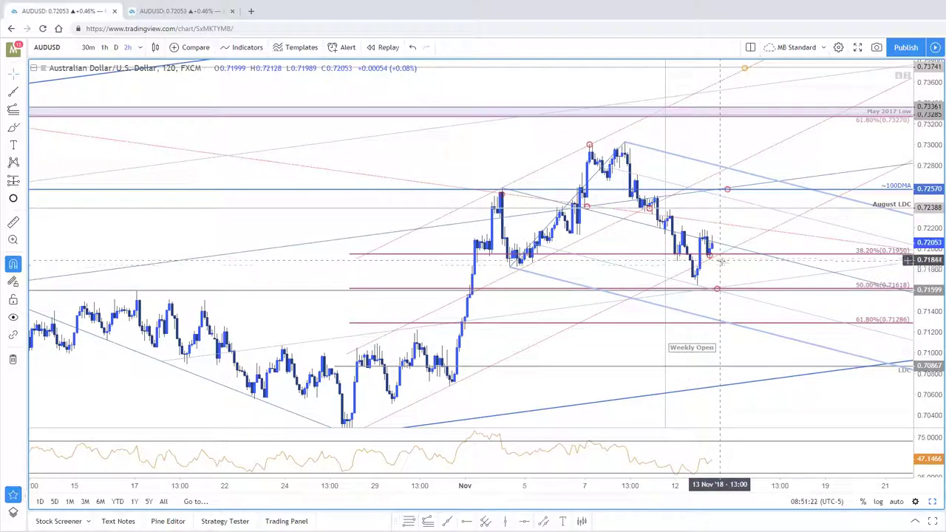
pyautogui.moveTo(722, 261); pyautogui.dragTo(732, 264)
pyautogui.scroll(-2, 732, 263)
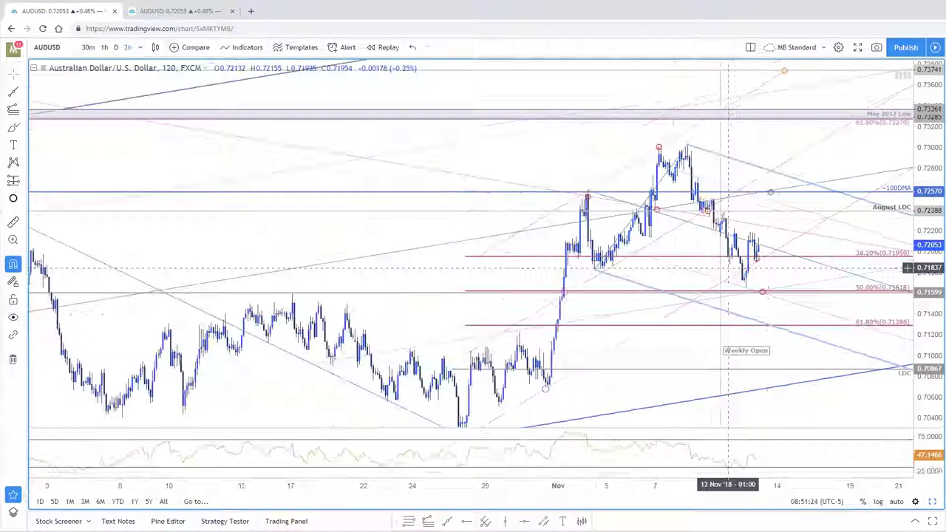
pyautogui.scroll(-2, 732, 268)
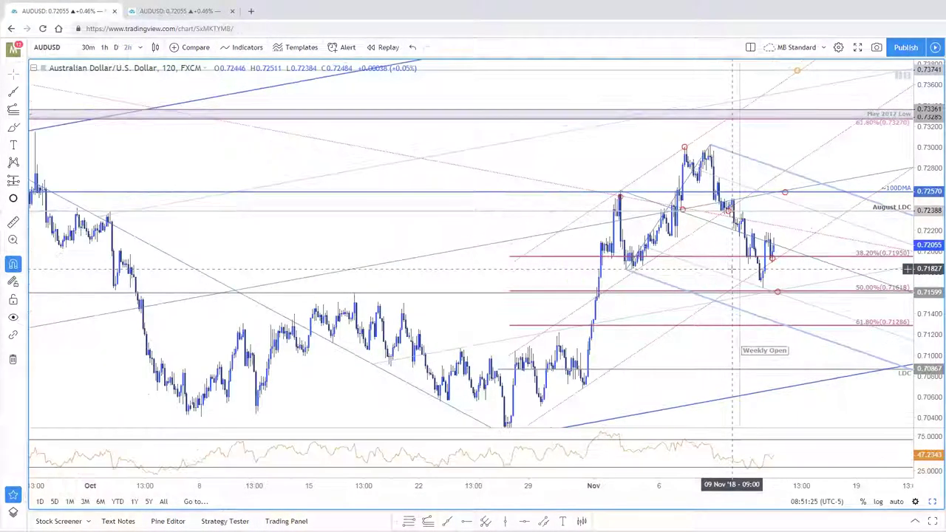
pyautogui.scroll(1, 732, 268)
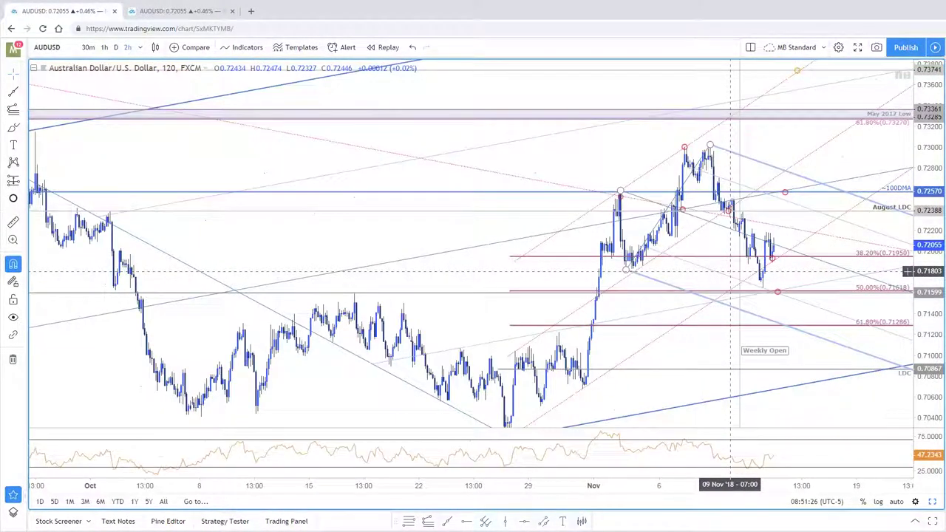
# Step: Return to the full-size daily AUDUSD chart and examine November price against the new trend line and the rising pitchfork
pyautogui.click(932, 502)
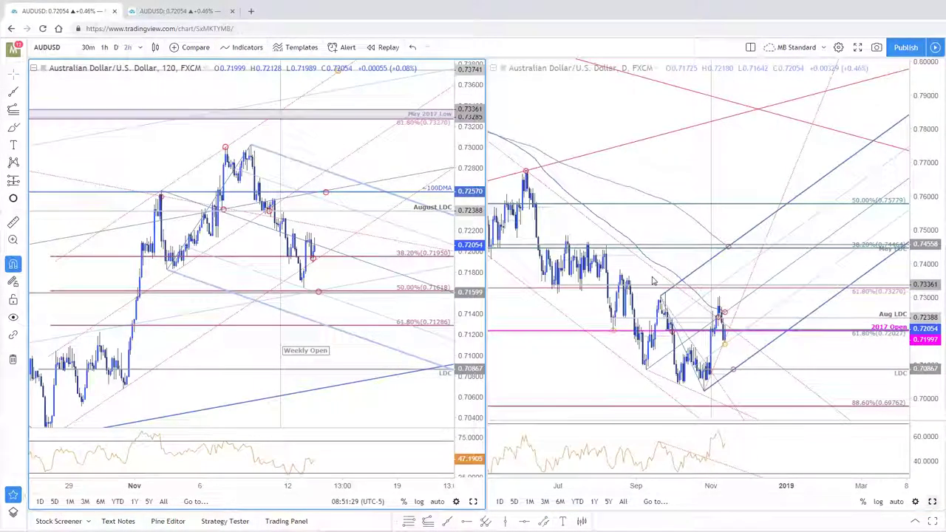
pyautogui.click(932, 502)
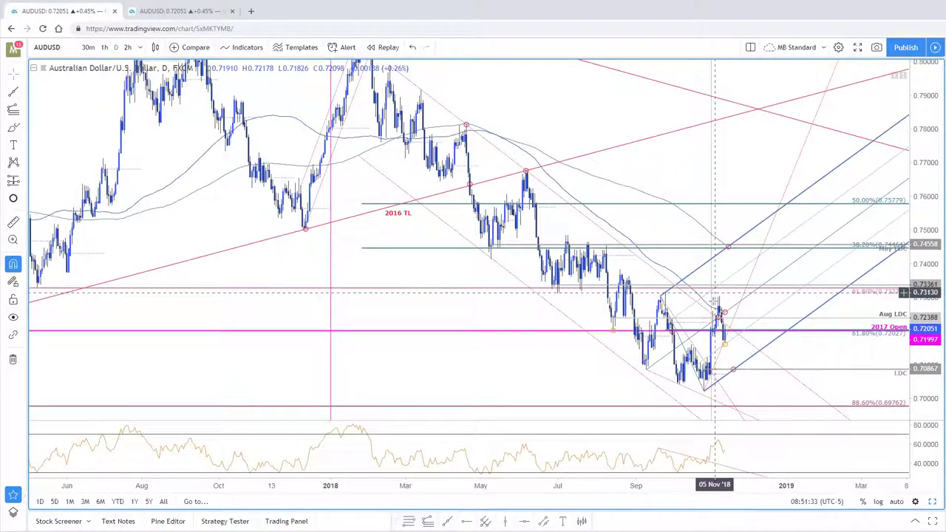
pyautogui.scroll(3, 784, 357)
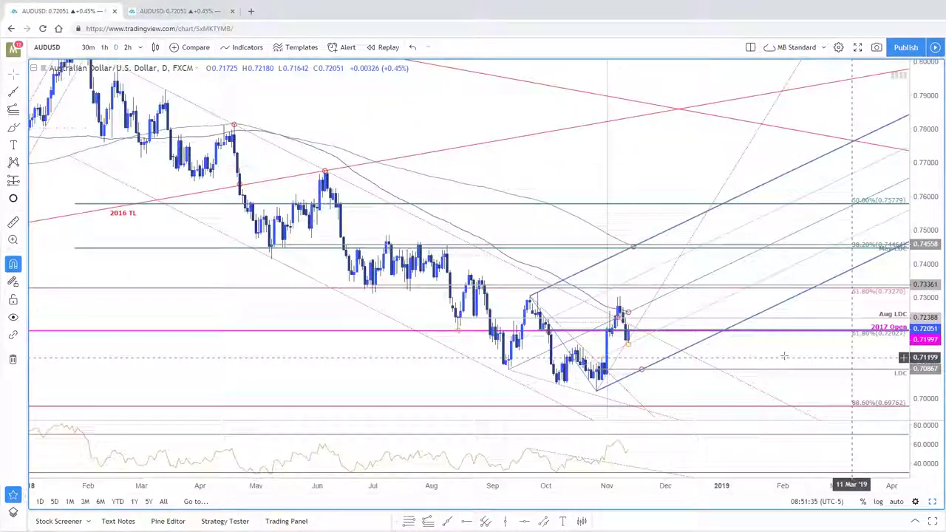
pyautogui.scroll(2, 784, 357)
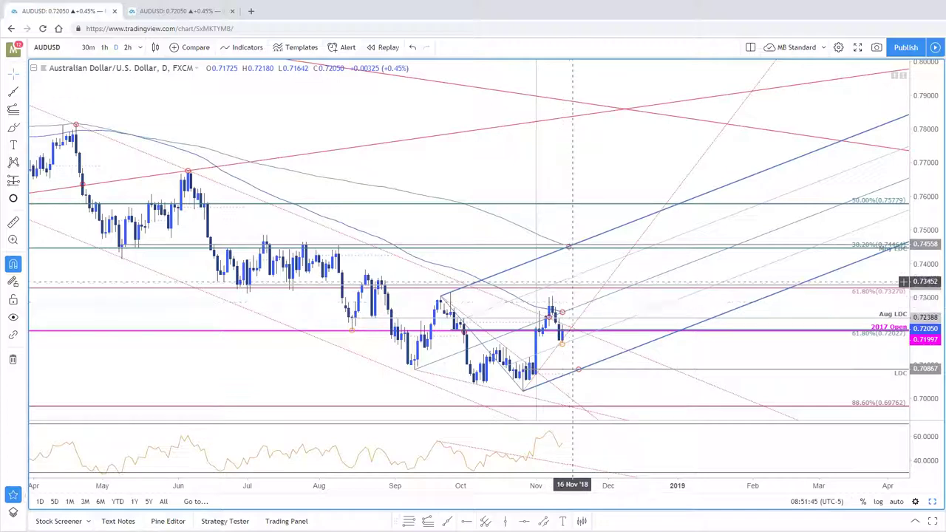
pyautogui.scroll(-3, 573, 281)
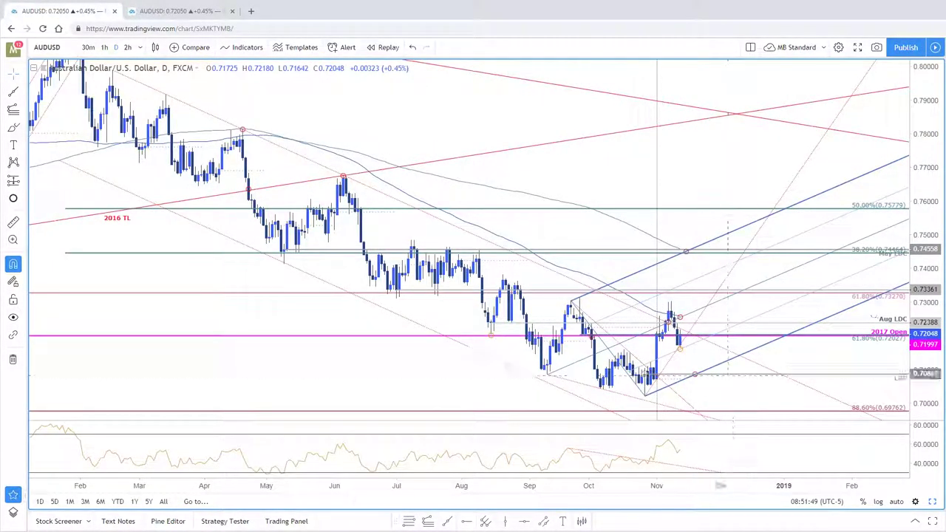
# Step: Inspect the rising pitchfork off the October low on the daily NZDUSD chart for comparison and return to AUDUSD
pyautogui.press('Down')
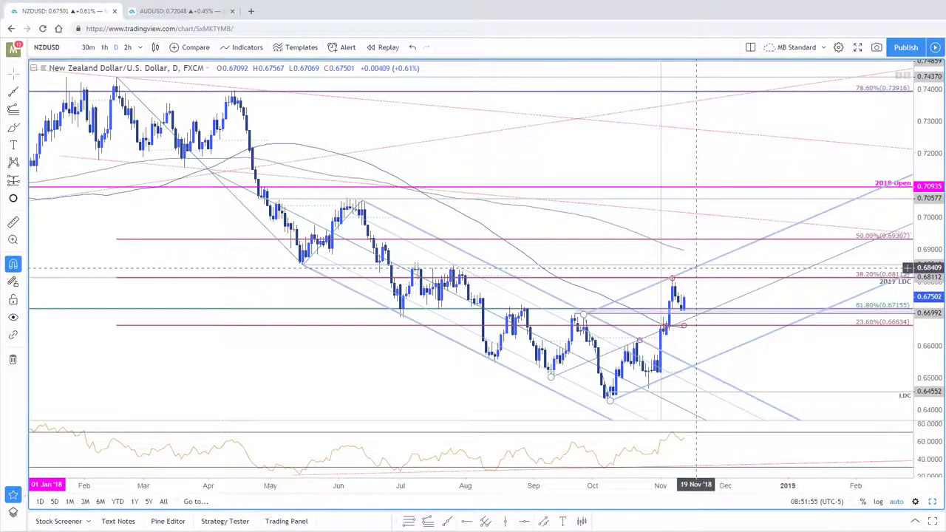
pyautogui.click(697, 268)
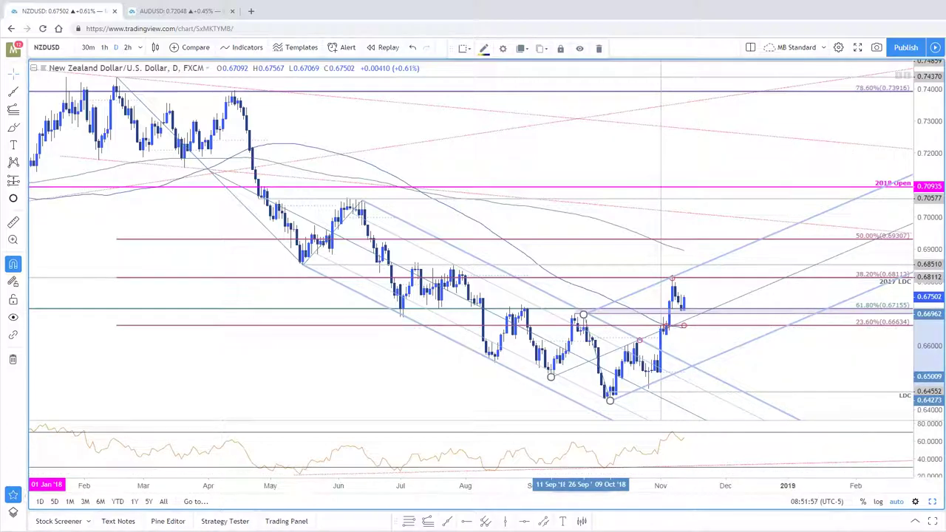
pyautogui.press('Down')
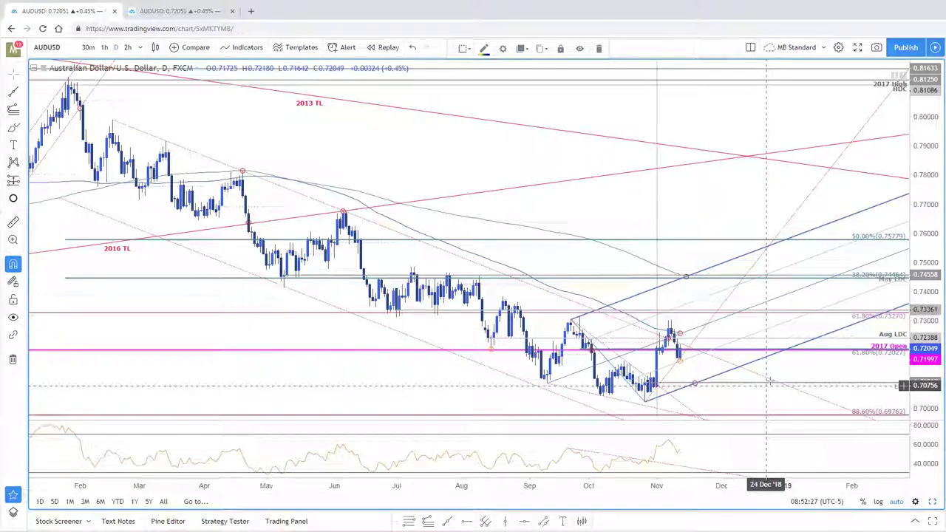
# Step: Examine daily AUDUSD support around the 0.70867 LDC level and the rising pitchfork's lower parallel
pyautogui.hscroll(-2, 820, 364)
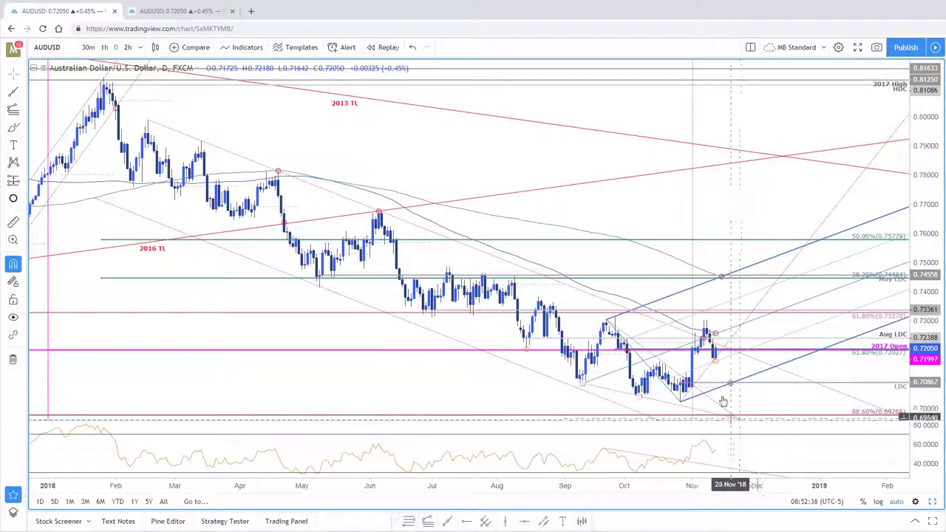
pyautogui.moveTo(747, 399); pyautogui.dragTo(655, 363)
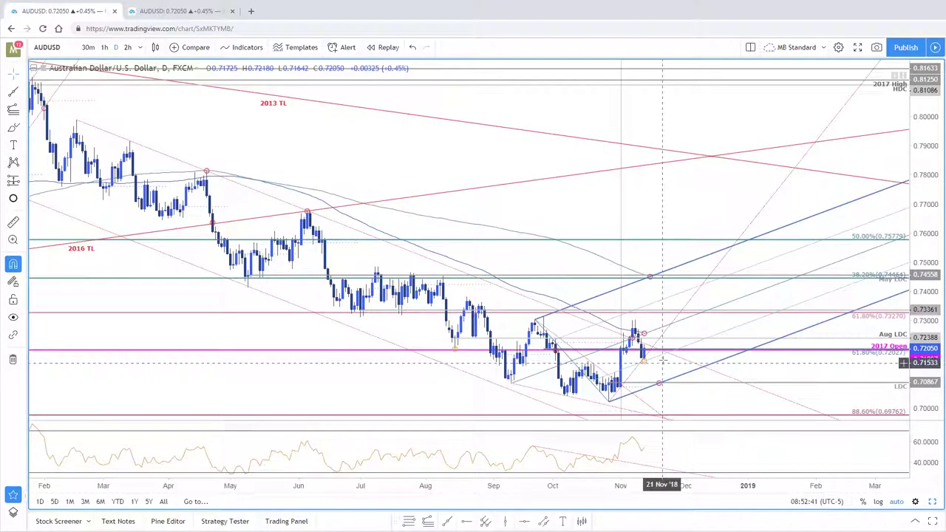
pyautogui.scroll(-2, 663, 360)
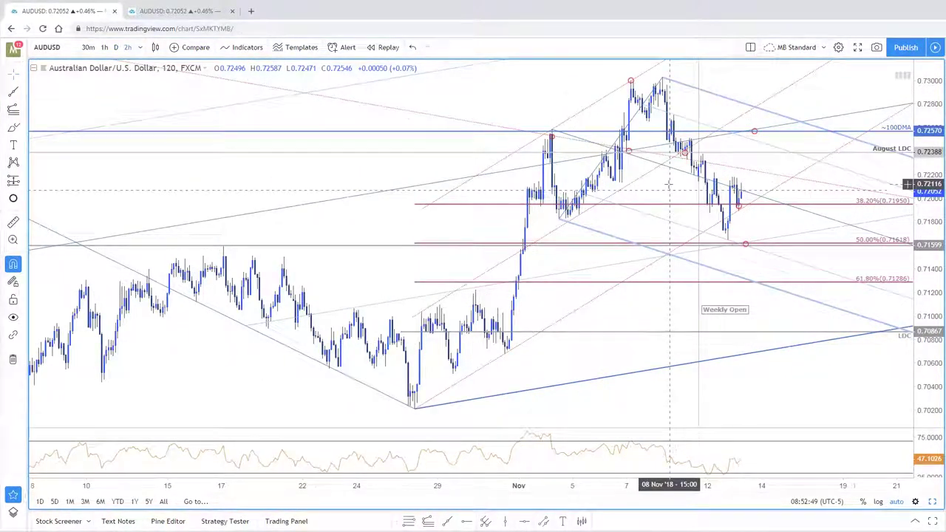
# Step: Examine the full-size 120-minute AUDUSD chart around the weekly open, the 0.71950 to 0.71286 retracements and the August LDC
pyautogui.moveTo(699, 189); pyautogui.dragTo(655, 190)
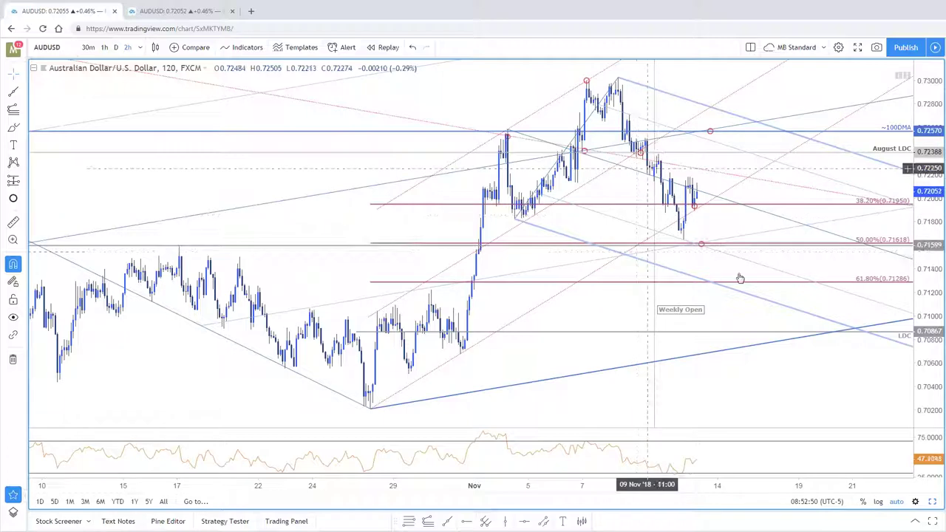
pyautogui.scroll(1, 728, 258)
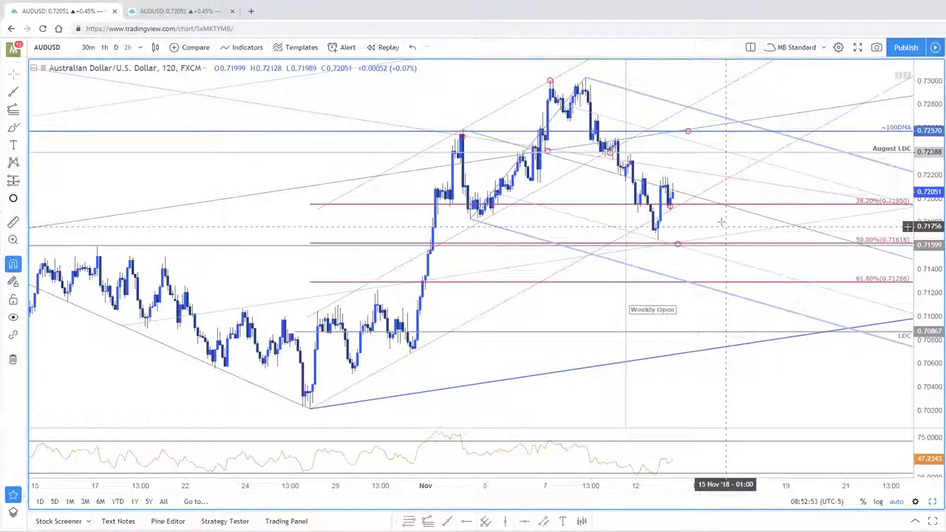
pyautogui.scroll(-1, 617, 227)
pyautogui.moveTo(740, 336); pyautogui.dragTo(708, 336)
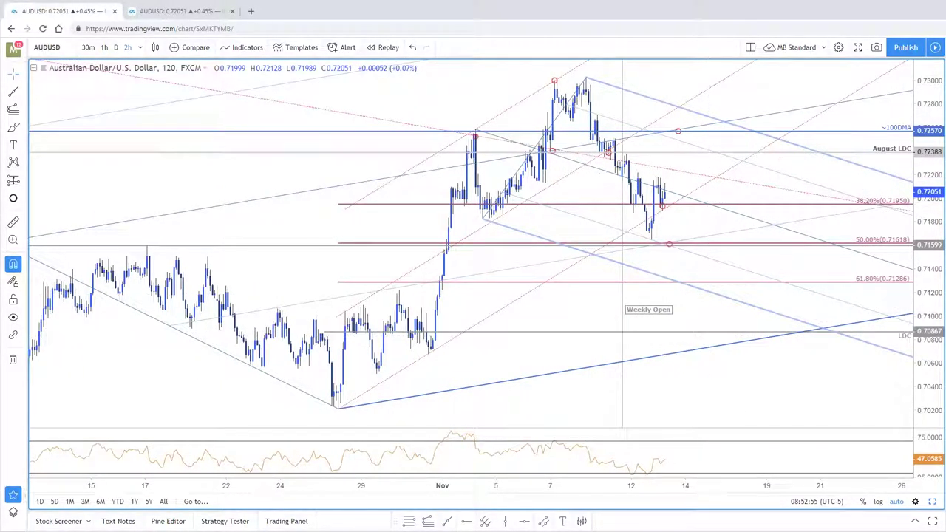
pyautogui.moveTo(928, 242); pyautogui.dragTo(928, 237)
pyautogui.scroll(-3, 840, 181)
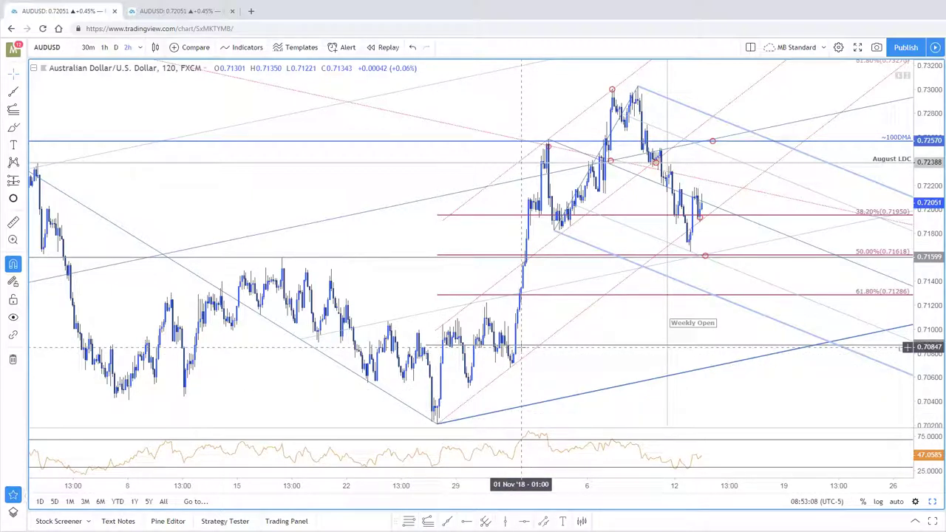
pyautogui.scroll(-1, 521, 352)
pyautogui.scroll(2, 543, 314)
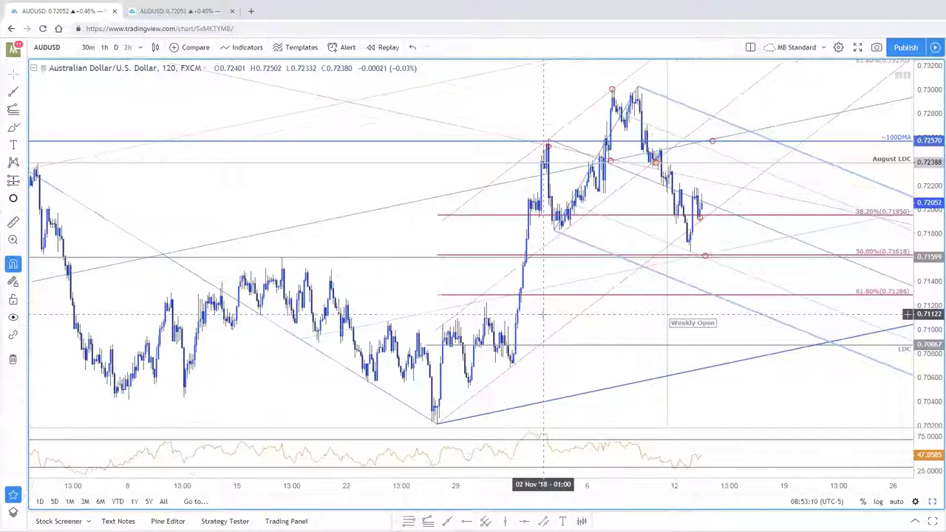
# Step: Examine November price on the 120-minute AUDUSD chart against the descending pitchfork, the 38.20% and 50.00% retracements and the 100DMA level
pyautogui.moveTo(701, 236); pyautogui.dragTo(712, 238)
pyautogui.scroll(-2, 695, 268)
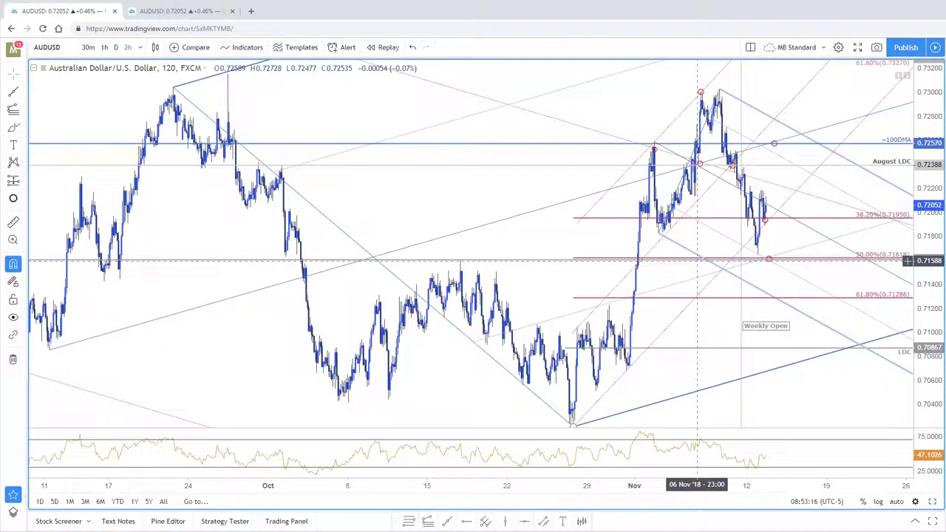
pyautogui.scroll(2, 703, 275)
pyautogui.scroll(2, 860, 406)
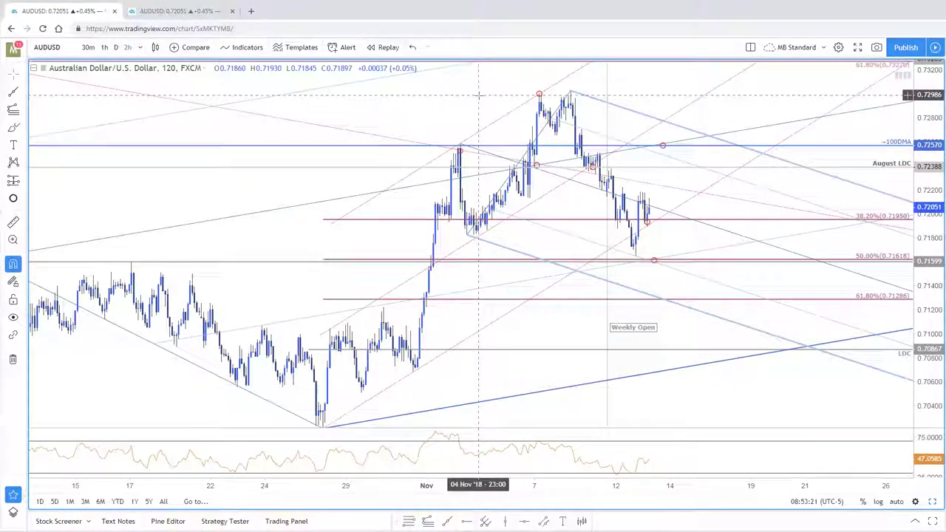
pyautogui.moveTo(481, 168); pyautogui.dragTo(435, 172)
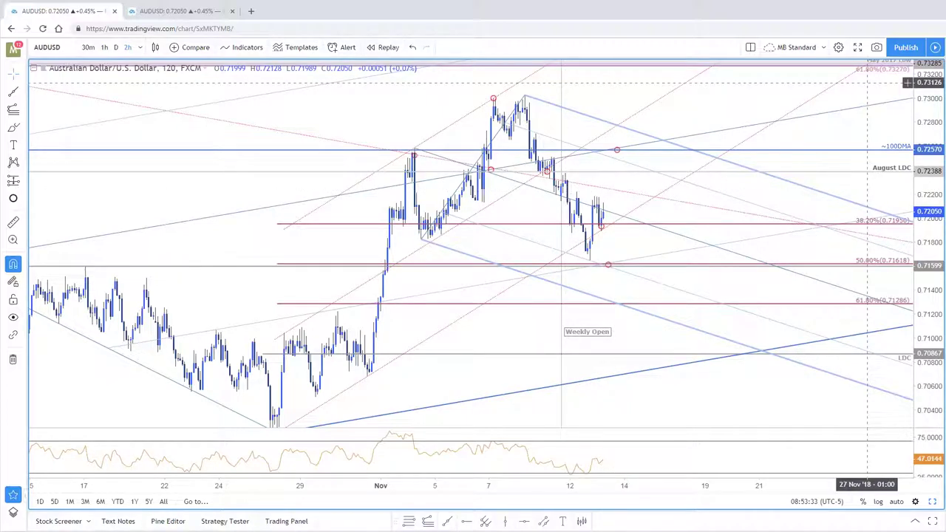
# Step: Bring up the 120-minute AUDJPY chart and inspect the rising pitchfork and the Fibonacci retracement off the October low
pyautogui.press('space')
pyautogui.scroll(-1, 709, 334)
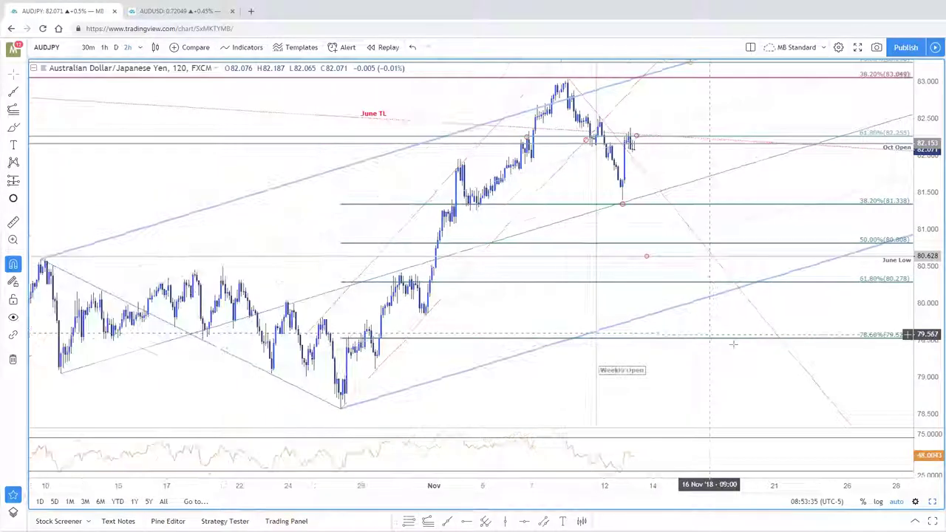
pyautogui.scroll(2, 662, 170)
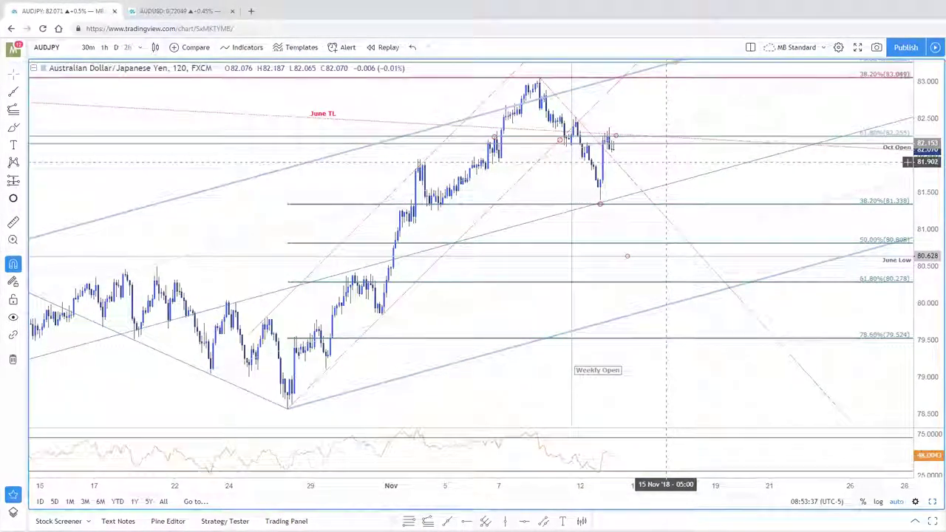
pyautogui.moveTo(666, 162); pyautogui.dragTo(697, 161)
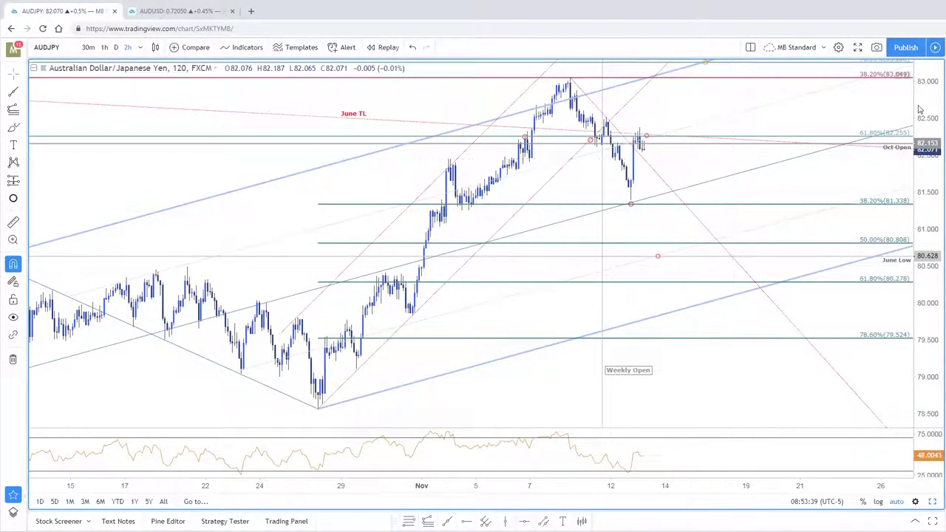
pyautogui.moveTo(920, 110); pyautogui.dragTo(920, 119)
pyautogui.moveTo(822, 180); pyautogui.dragTo(821, 186)
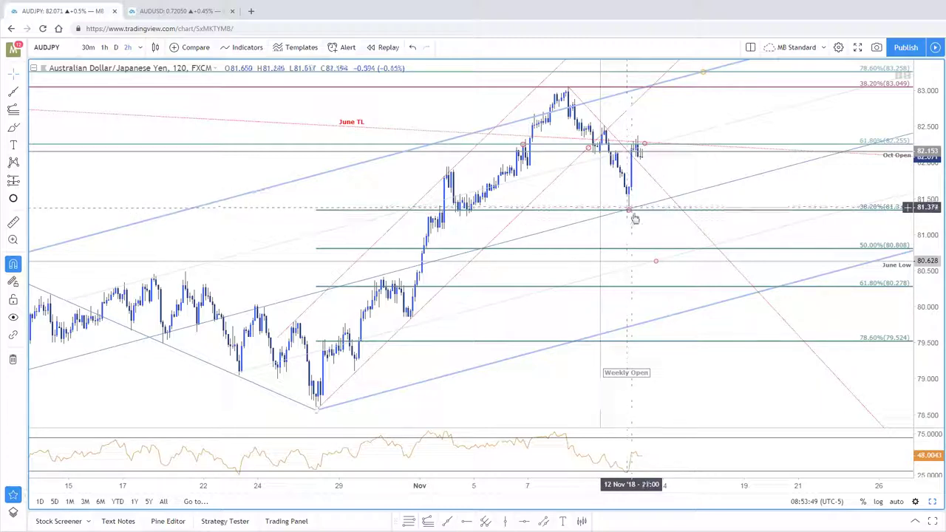
pyautogui.scroll(-2, 425, 293)
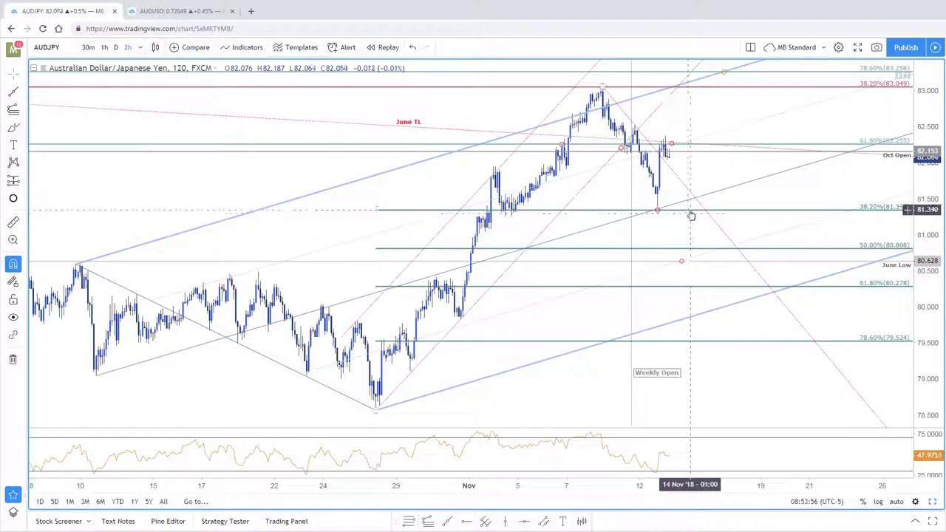
pyautogui.click(375, 409)
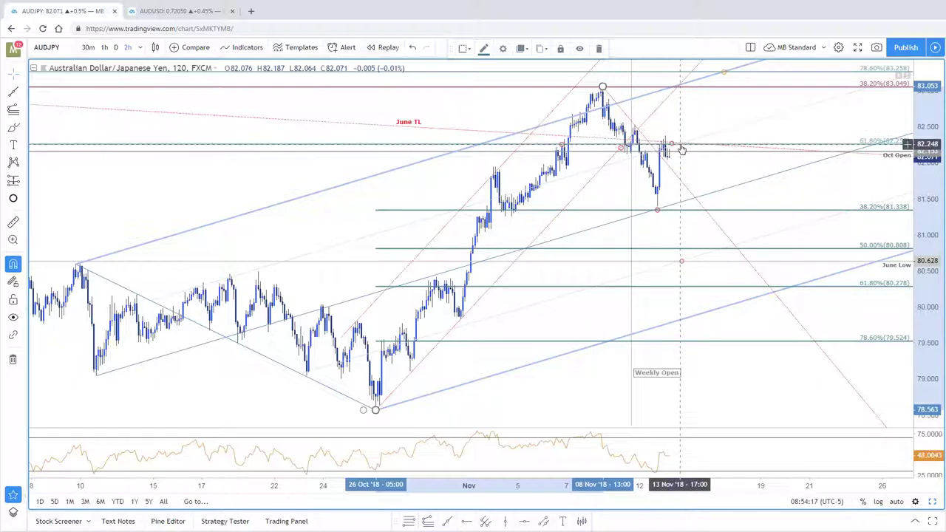
# Step: Lower the AUDJPY chart interval to 60 minutes and on to 30 minutes
pyautogui.moveTo(705, 172); pyautogui.dragTo(707, 176)
pyautogui.moveTo(929, 216); pyautogui.dragTo(929, 201)
pyautogui.moveTo(724, 176); pyautogui.dragTo(747, 188)
pyautogui.write('60')
pyautogui.press('Return')
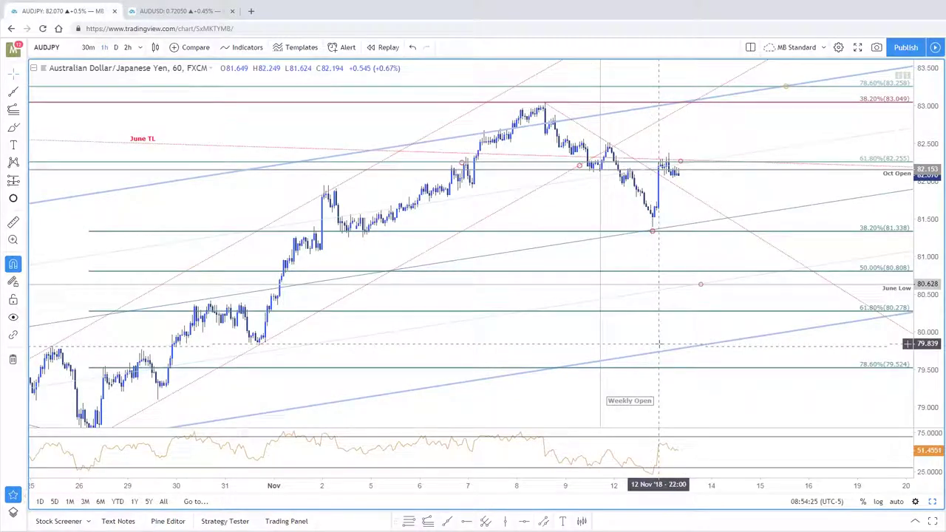
pyautogui.write('30')
pyautogui.press('Return')
# Step: Draw a Fibonacci retracement on the 30-minute AUDJPY chart from the 12 November low at 81.386 to the 13 November high at 82.373
pyautogui.moveTo(925, 201); pyautogui.dragTo(926, 135)
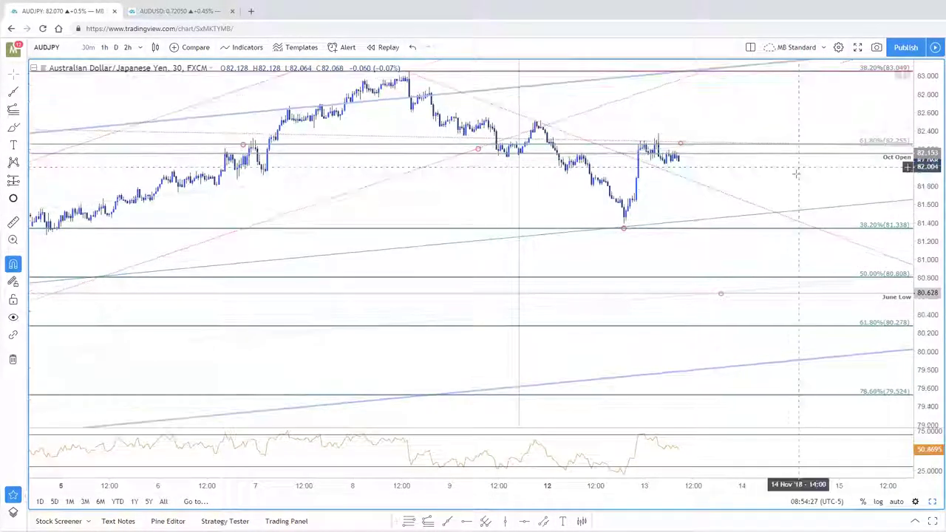
pyautogui.moveTo(755, 257); pyautogui.dragTo(630, 350)
pyautogui.moveTo(931, 277); pyautogui.dragTo(931, 221)
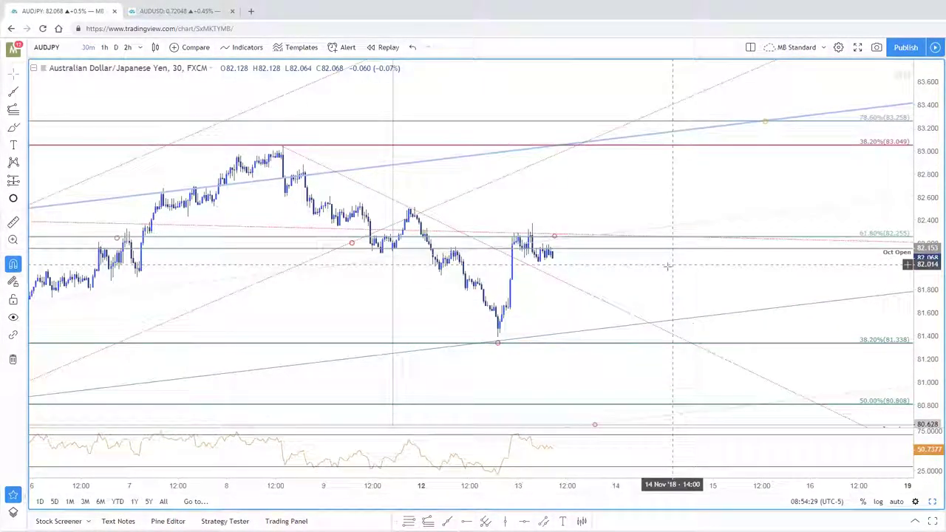
pyautogui.moveTo(643, 380); pyautogui.dragTo(721, 372)
pyautogui.click(575, 330)
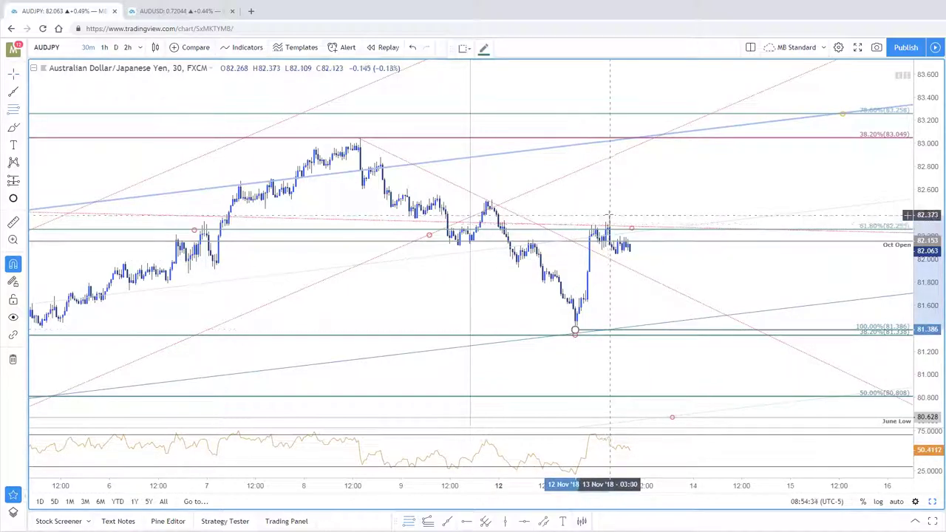
pyautogui.click(608, 215)
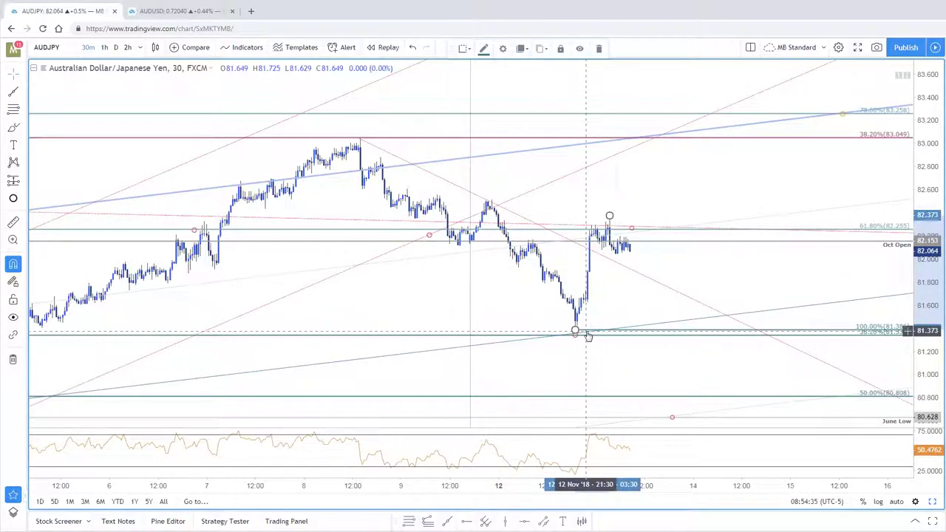
# Step: Apply a saved retracement template to the new AUDJPY Fibonacci and keep only the 0.5 and 0.618 levels enabled
pyautogui.doubleClick(584, 332)
pyautogui.click(449, 429)
pyautogui.click(451, 475)
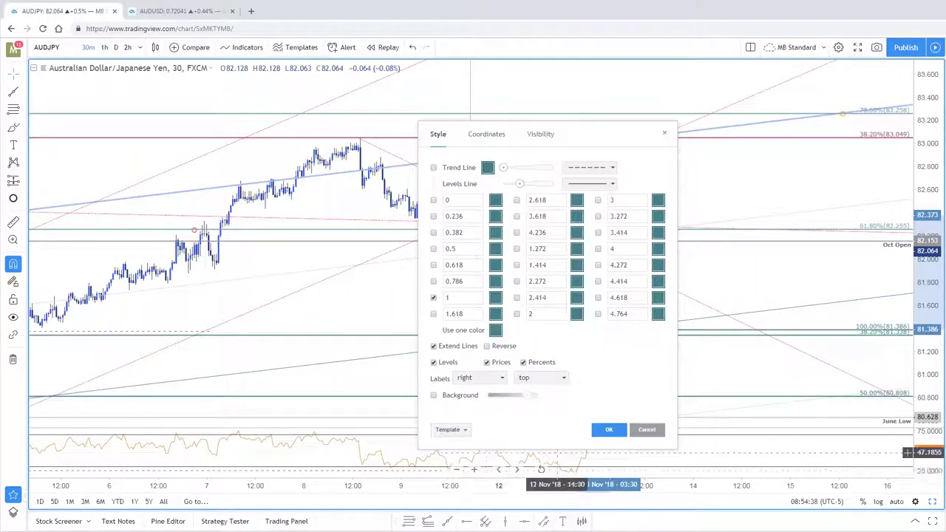
pyautogui.moveTo(604, 153); pyautogui.dragTo(353, 201)
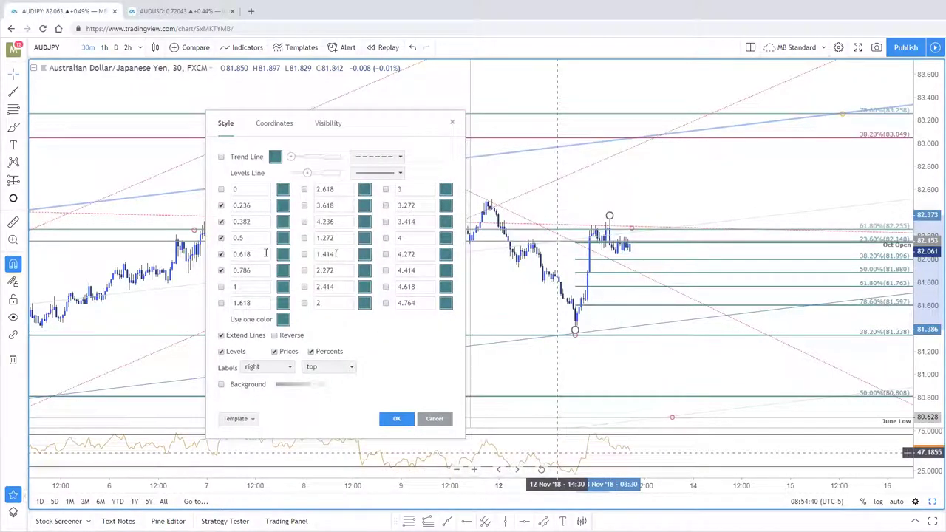
pyautogui.click(220, 206)
pyautogui.click(221, 222)
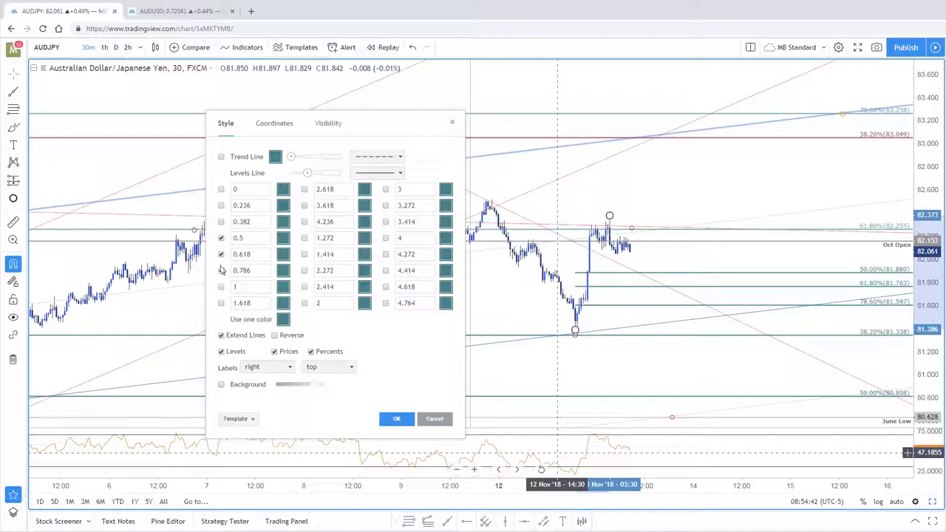
pyautogui.click(220, 271)
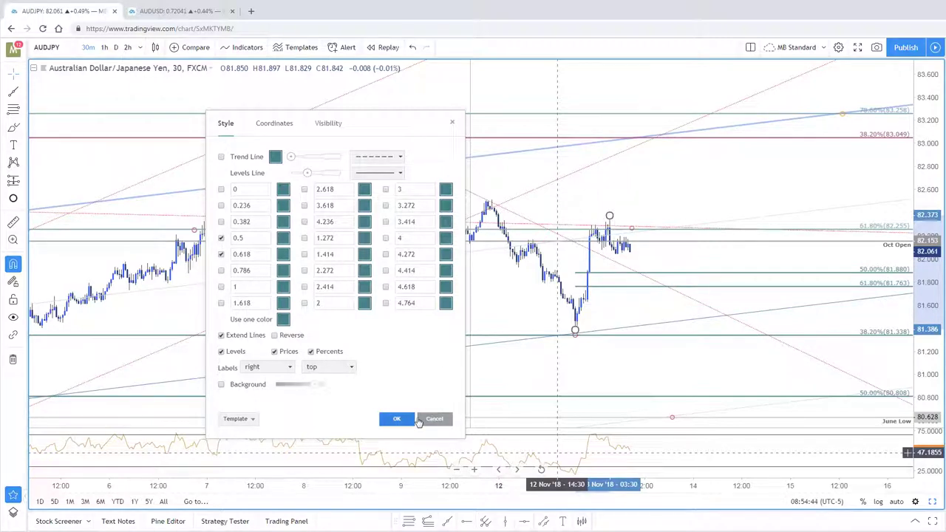
pyautogui.click(414, 420)
# Step: Mark the new 50% and 61.8% AUDJPY retracement levels with small circles near the descending trend line
pyautogui.moveTo(634, 232)
pyautogui.mouseDown()
pyautogui.moveTo(609, 257)
pyautogui.moveTo(666, 273)
pyautogui.moveTo(641, 275)
pyautogui.mouseUp()
pyautogui.click(680, 251)
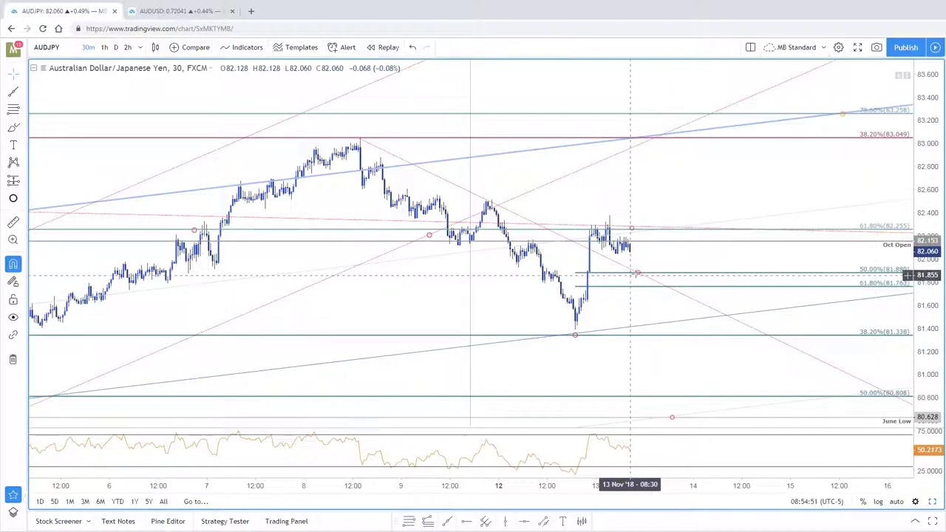
pyautogui.click(667, 290)
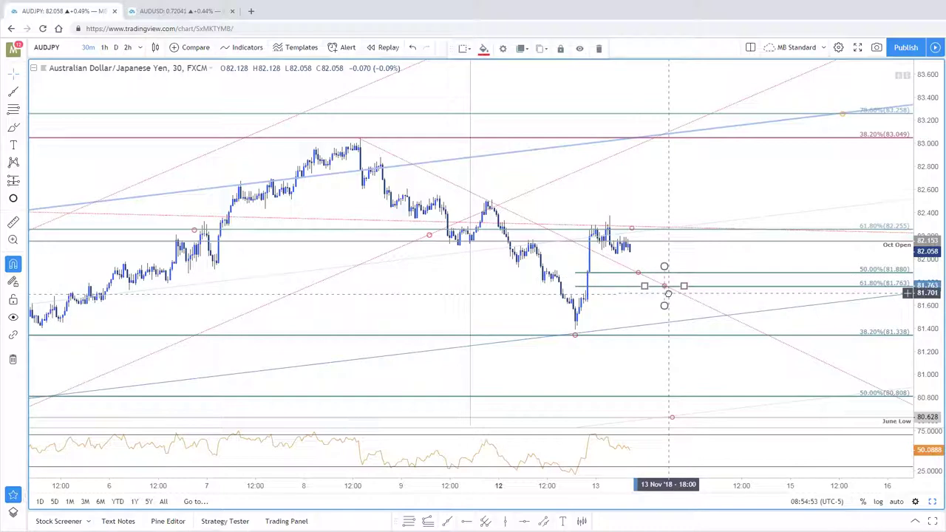
pyautogui.click(742, 255)
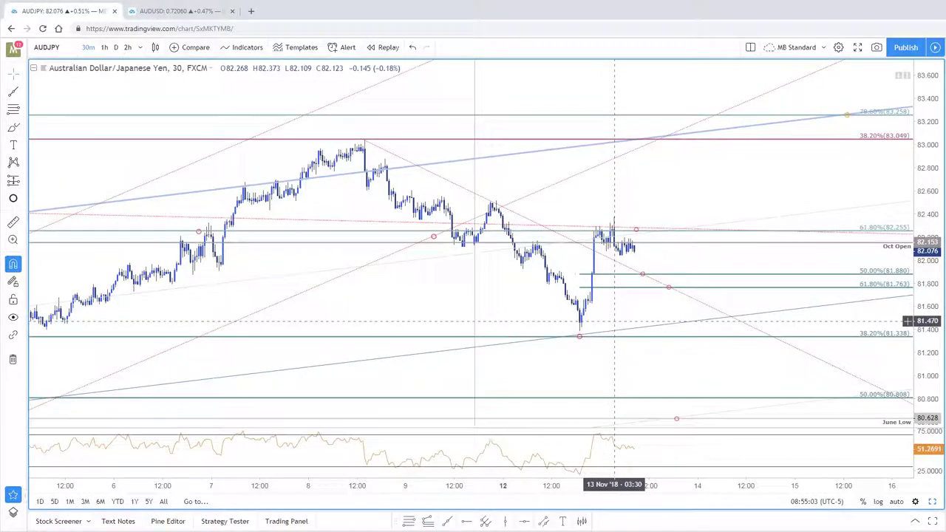
# Step: Return AUDJPY to the 120-minute interval and examine price around the new retracement levels and the rising pitchfork
pyautogui.write('120')
pyautogui.press('Return')
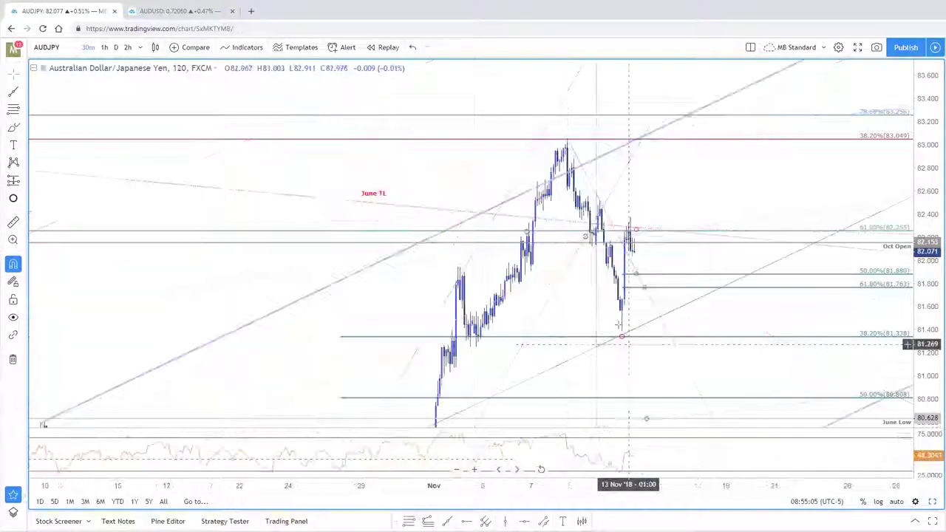
pyautogui.moveTo(940, 203); pyautogui.dragTo(939, 312)
pyautogui.moveTo(748, 221); pyautogui.dragTo(797, 122)
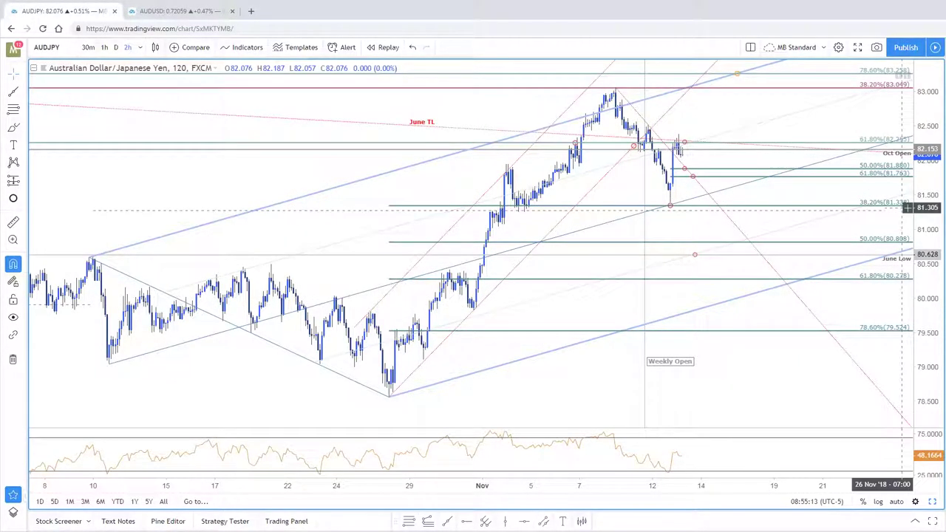
pyautogui.moveTo(927, 188); pyautogui.dragTo(929, 160)
pyautogui.moveTo(822, 119); pyautogui.dragTo(813, 140)
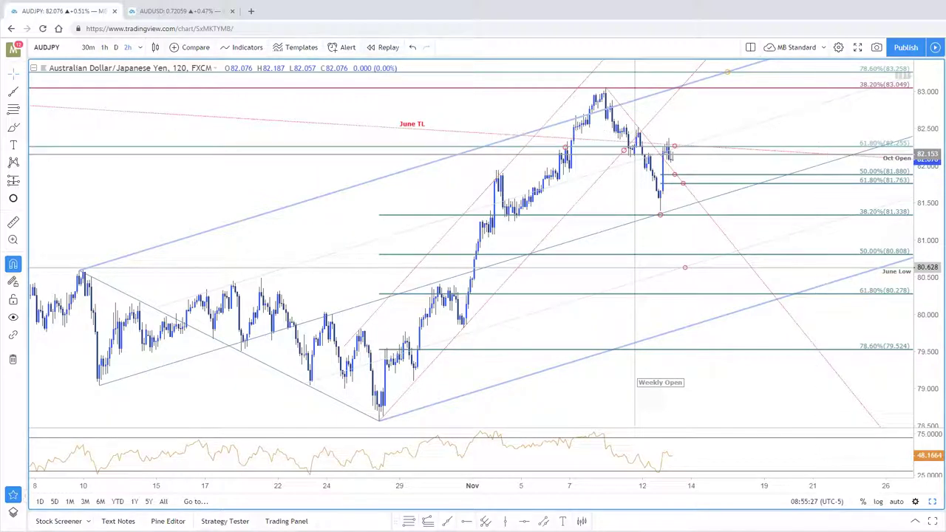
# Step: Show the daily AUDJPY chart at full size and examine price around the 38.20% retracement at 83.049
pyautogui.click(933, 503)
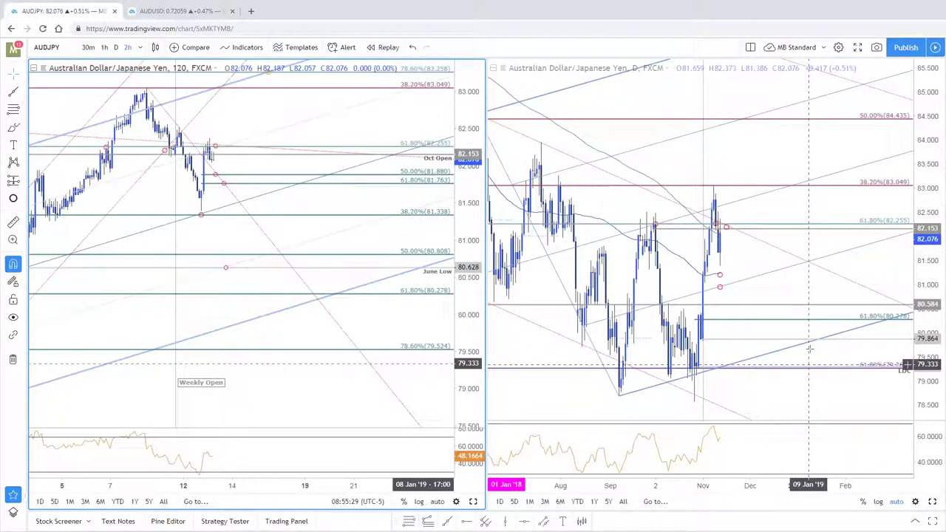
pyautogui.moveTo(928, 309); pyautogui.dragTo(929, 340)
pyautogui.click(932, 502)
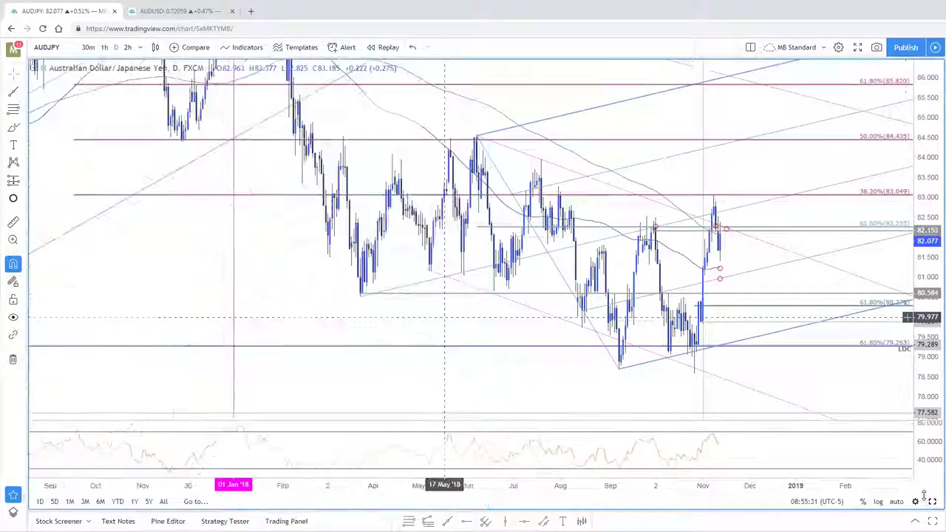
pyautogui.moveTo(479, 323); pyautogui.dragTo(453, 385)
pyautogui.moveTo(935, 231); pyautogui.dragTo(944, 277)
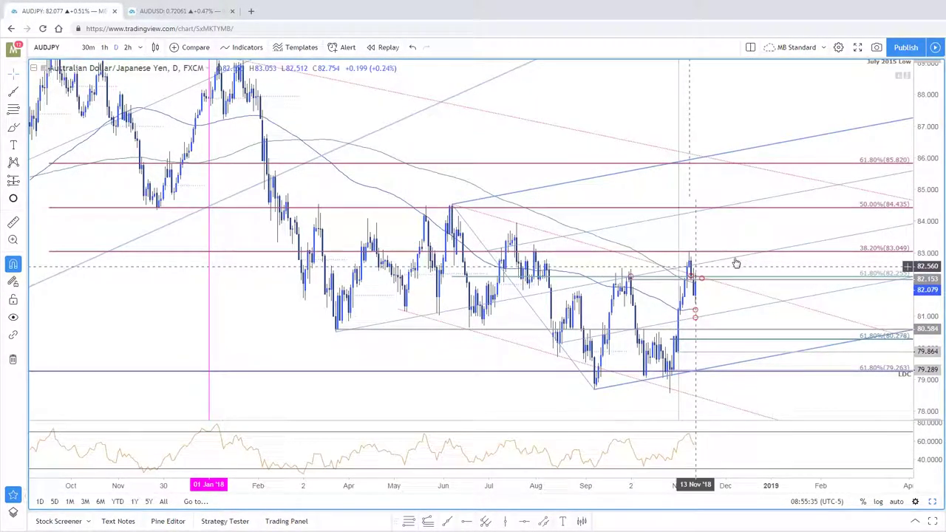
# Step: Inspect the weekly AUDJPY chart, checking the retracement off the September 2017 high and the descending pitchfork against recent price
pyautogui.click(181, 11)
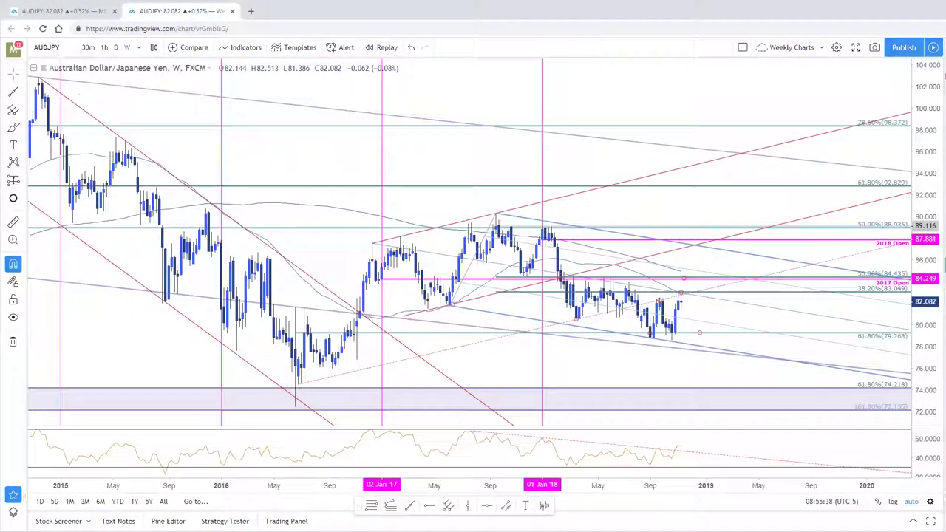
pyautogui.moveTo(931, 386); pyautogui.dragTo(931, 344)
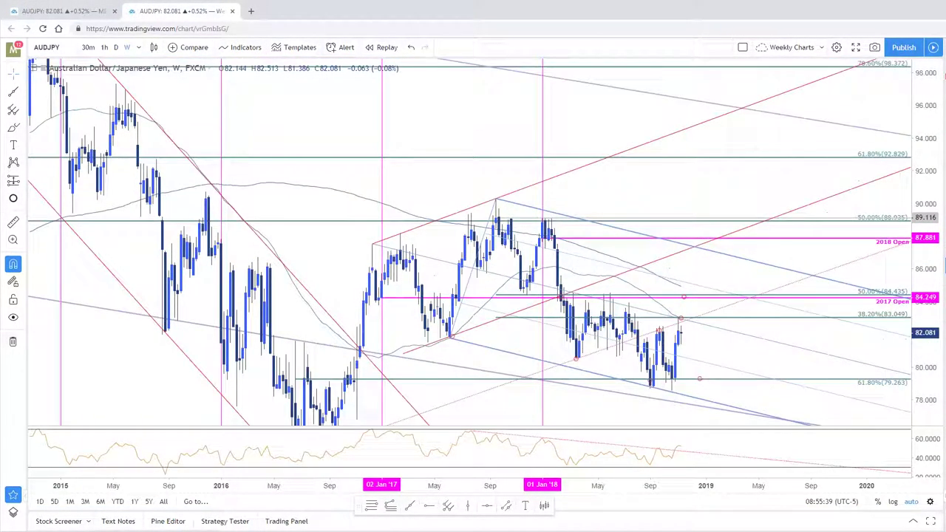
pyautogui.moveTo(664, 172); pyautogui.dragTo(702, 121)
pyautogui.scroll(-1, 703, 333)
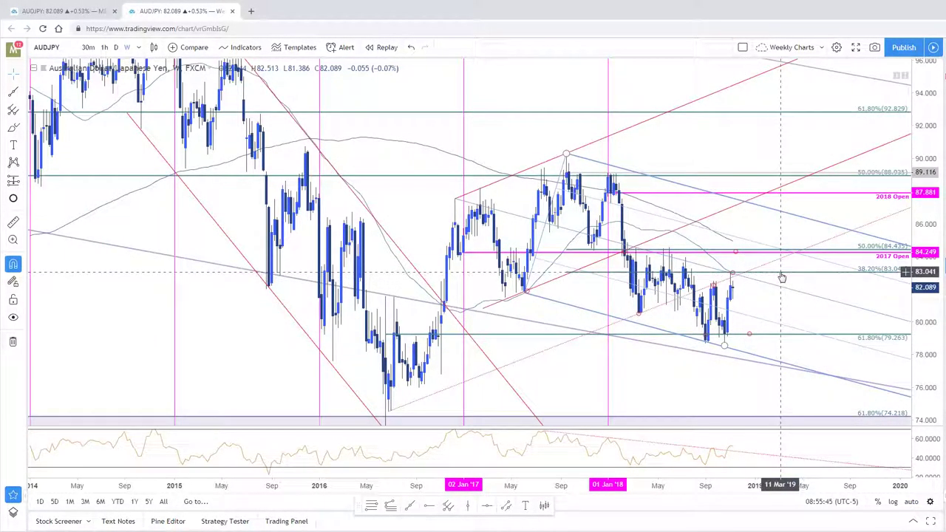
pyautogui.click(566, 154)
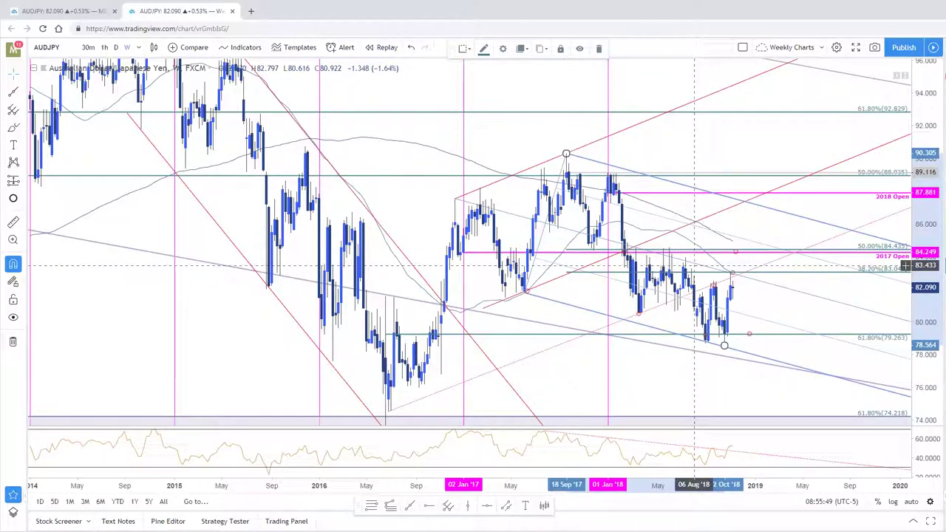
pyautogui.click(717, 261)
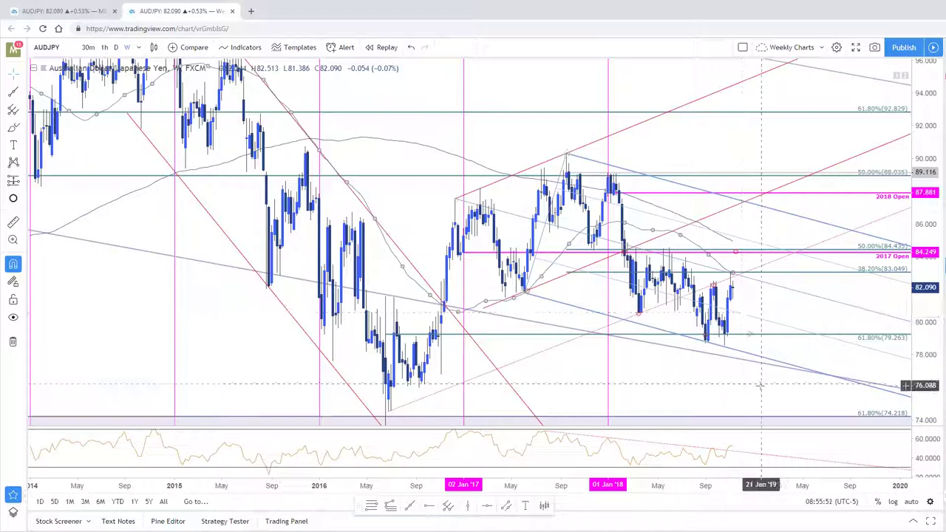
pyautogui.click(770, 287)
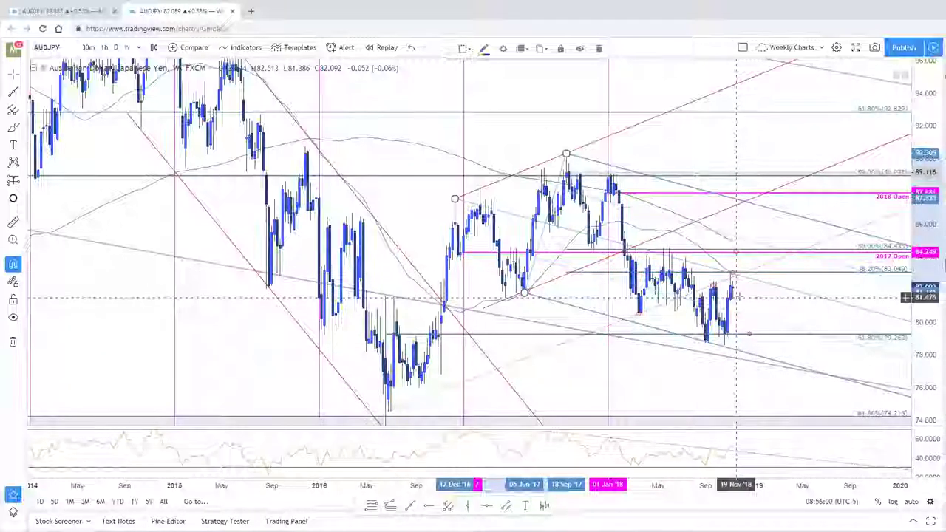
# Step: Return to the daily AUDJPY chart and examine November price against the moving averages and the rising pitchfork
pyautogui.hotkey('ctrl', 'shift', 'Tab')
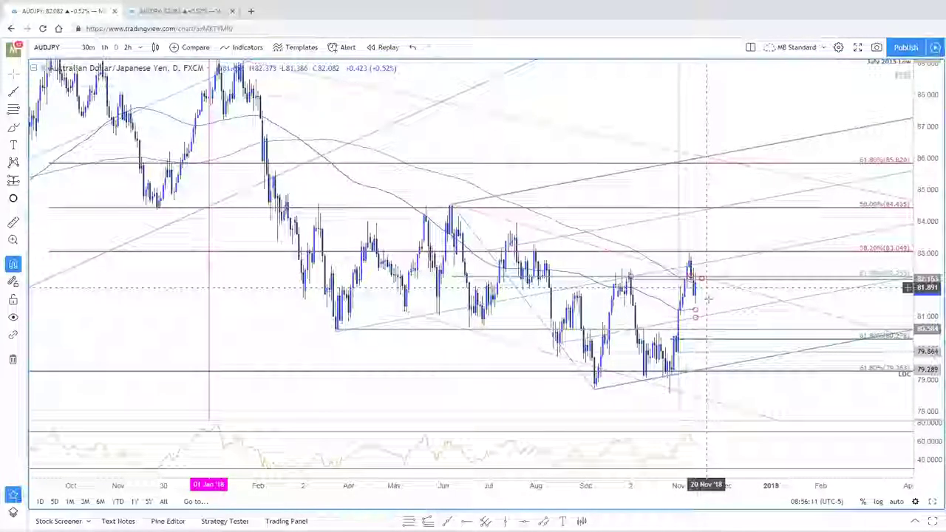
pyautogui.moveTo(716, 235)
pyautogui.mouseDown()
pyautogui.moveTo(721, 262)
pyautogui.moveTo(727, 248)
pyautogui.mouseUp()
pyautogui.scroll(3, 720, 263)
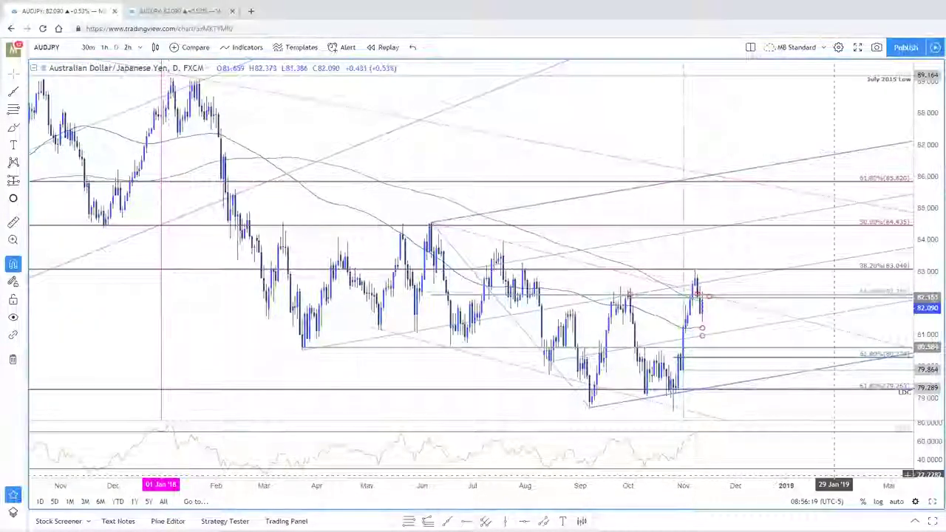
# Step: Show the 120-minute AUDJPY chart at full size and examine price between the 38.20% retracement at 81.338 and the October open
pyautogui.click(933, 503)
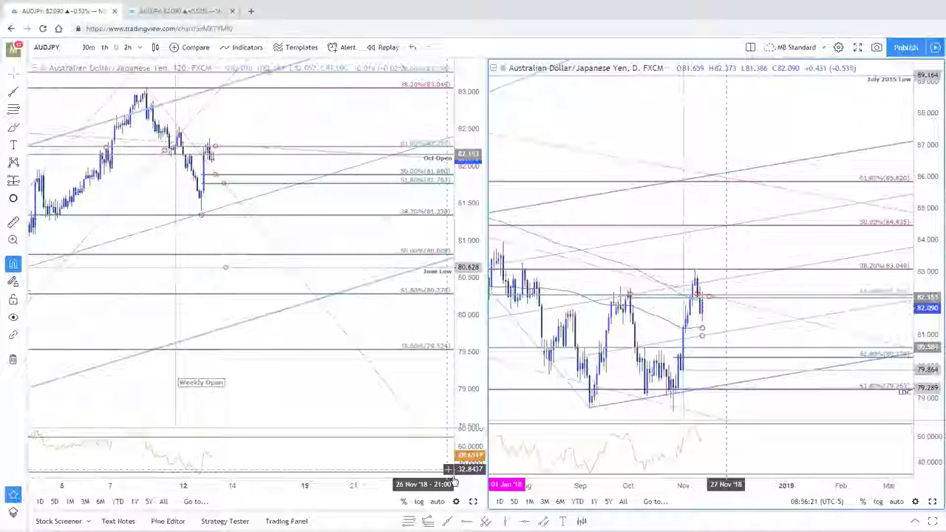
pyautogui.click(473, 502)
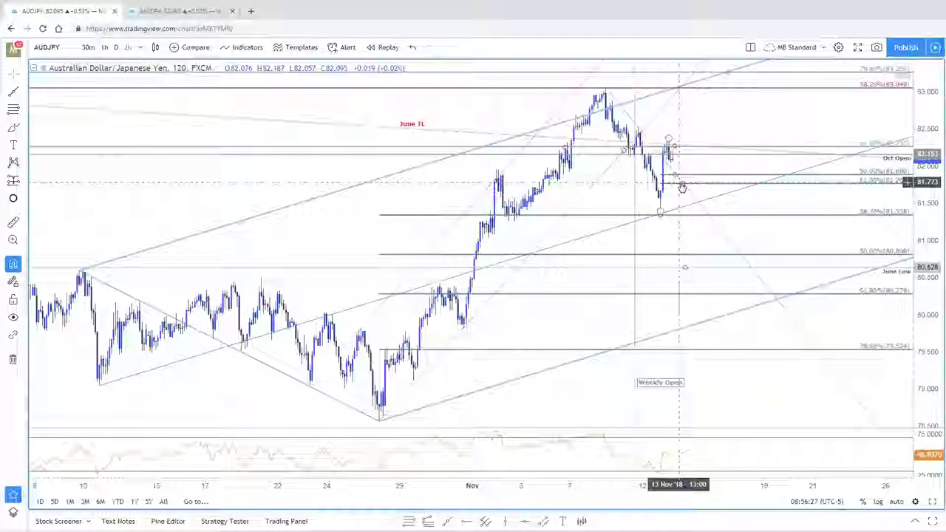
pyautogui.scroll(2, 703, 305)
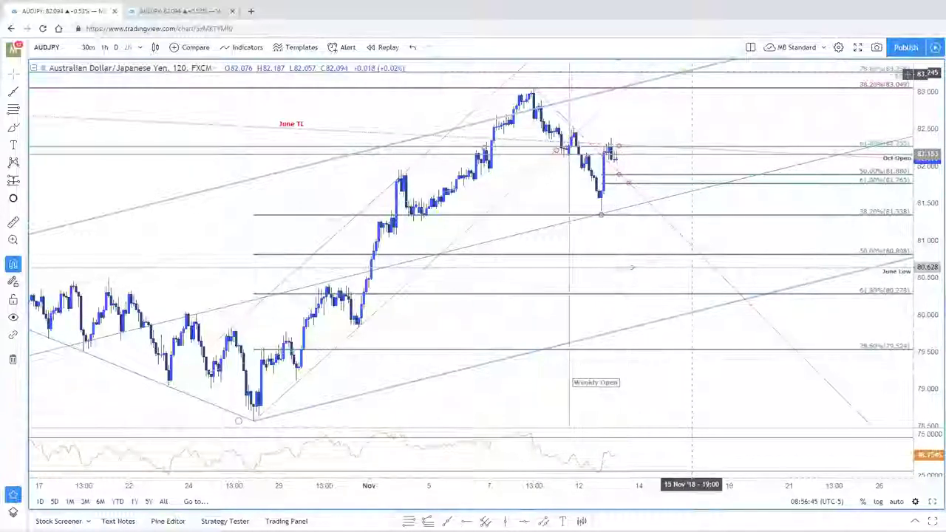
pyautogui.scroll(-3, 674, 275)
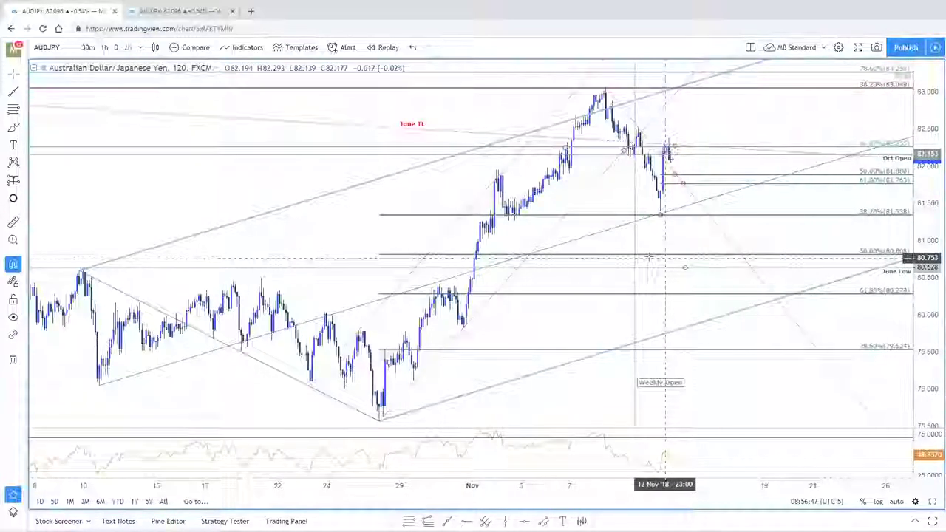
pyautogui.moveTo(360, 223)
pyautogui.mouseDown()
pyautogui.moveTo(389, 229)
pyautogui.moveTo(374, 226)
pyautogui.mouseUp()
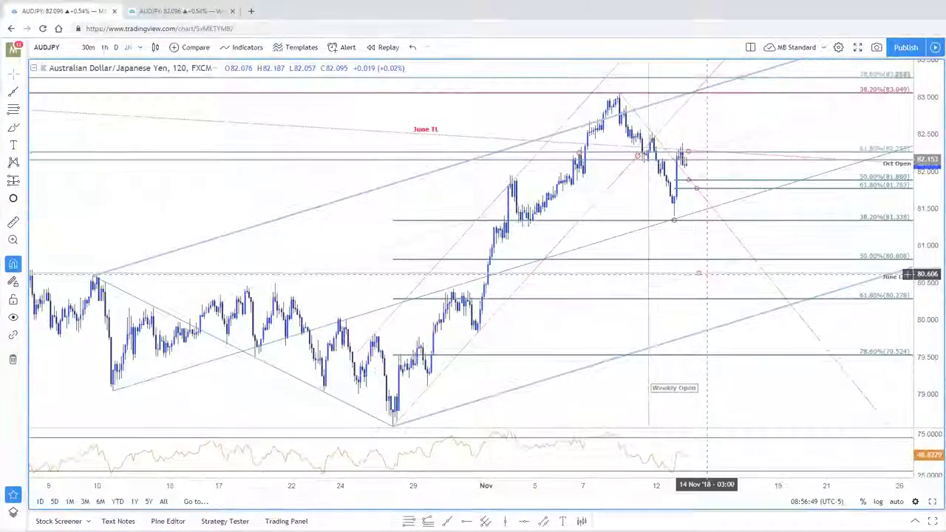
pyautogui.hscroll(-1, 643, 222)
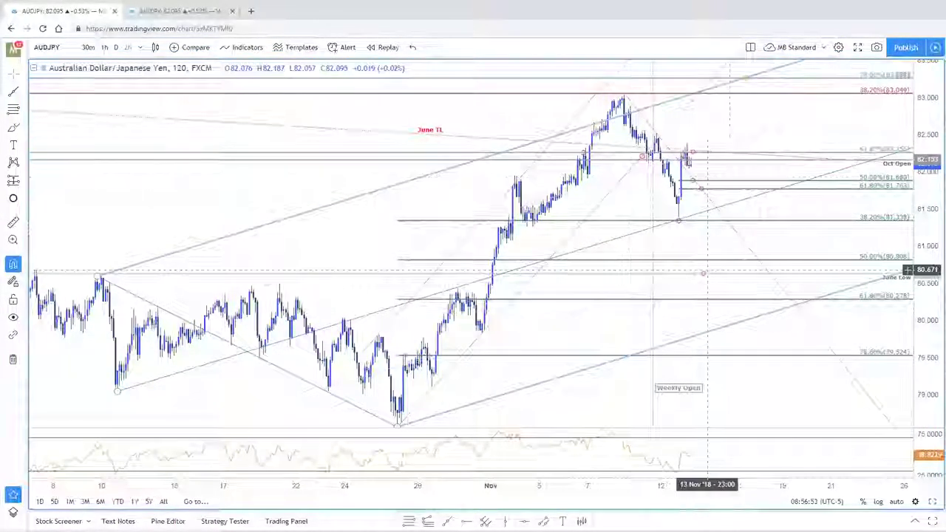
# Step: Switch to the SB Trade Desk site and review the 11/12 AUDJPY update, its enlarged 120-minute chart and its stated resistance
pyautogui.hotkey('alt', 'Tab')
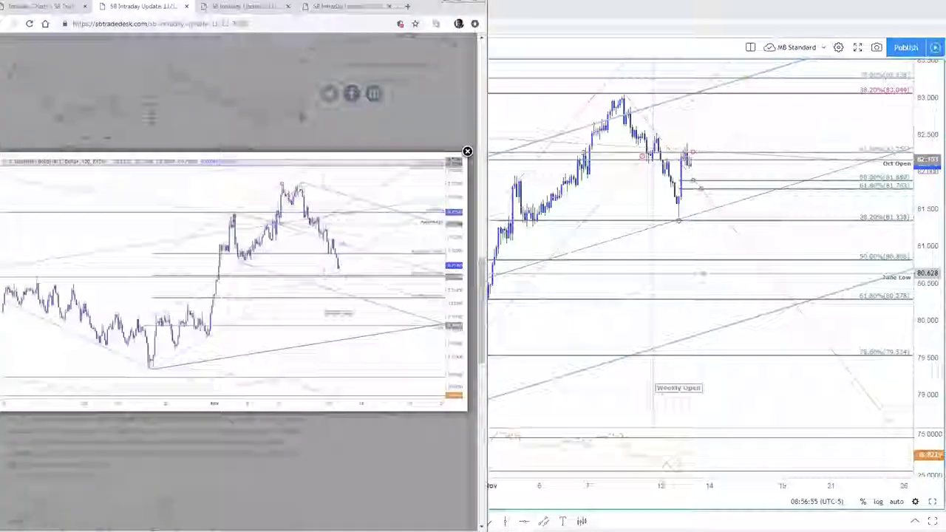
pyautogui.click(346, 297)
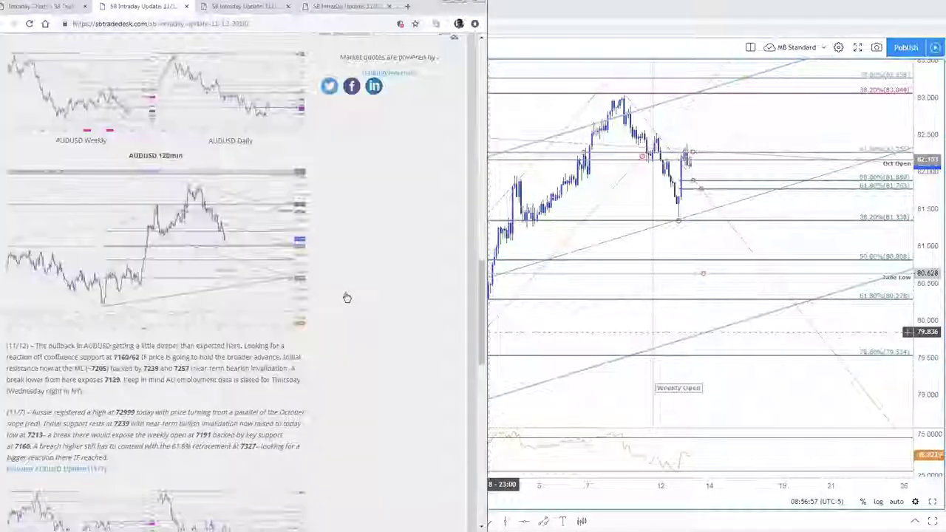
pyautogui.scroll(-5, 347, 297)
pyautogui.scroll(-1, 271, 271)
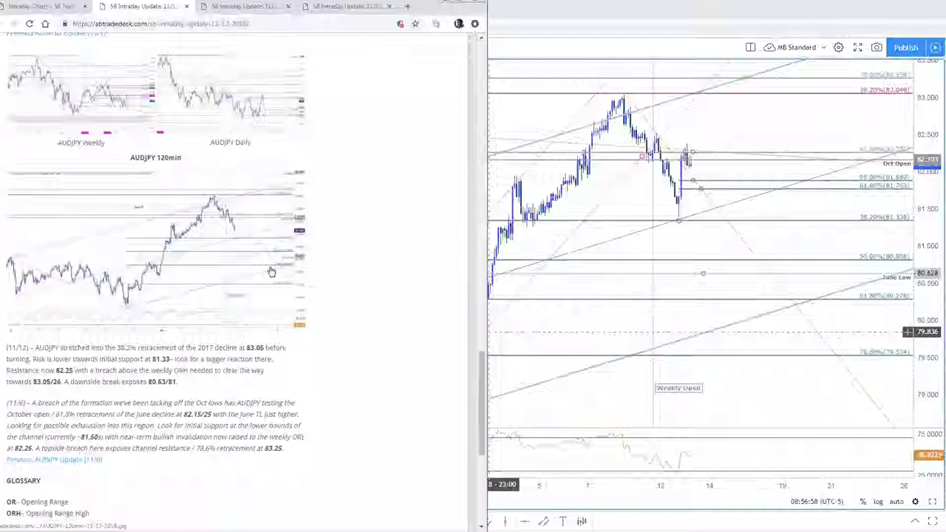
pyautogui.click(271, 272)
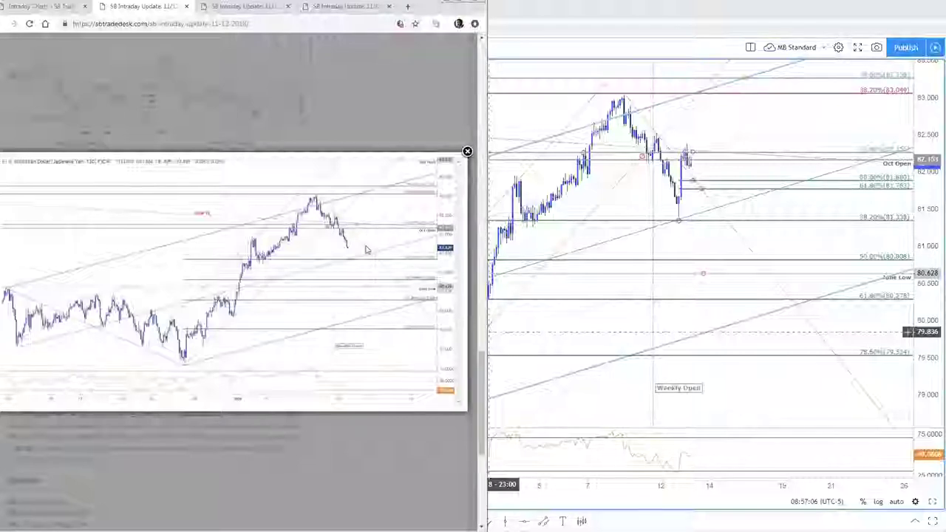
pyautogui.click(396, 502)
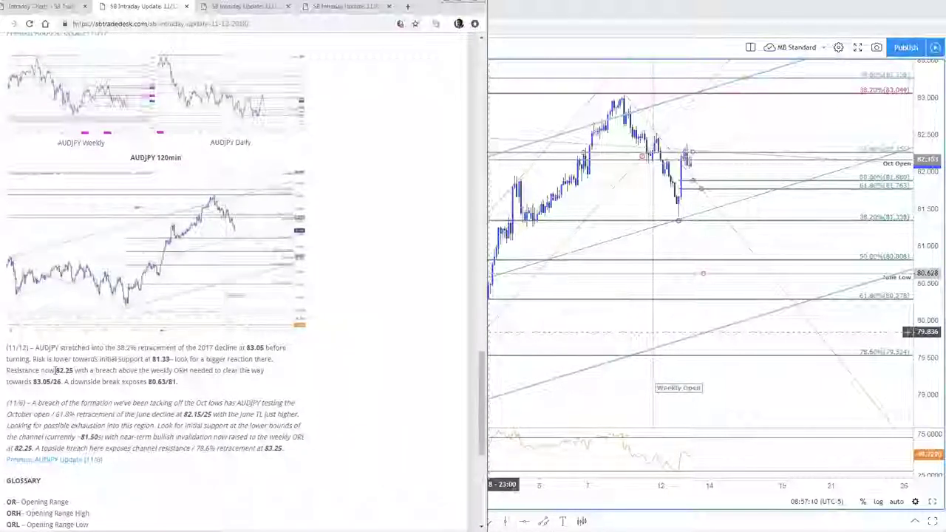
pyautogui.moveTo(72, 370); pyautogui.dragTo(8, 376)
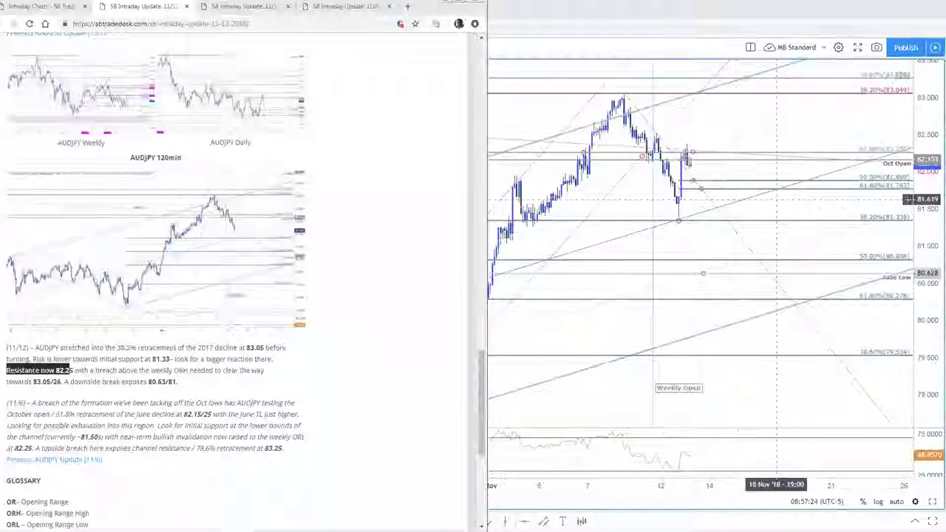
pyautogui.click(380, 216)
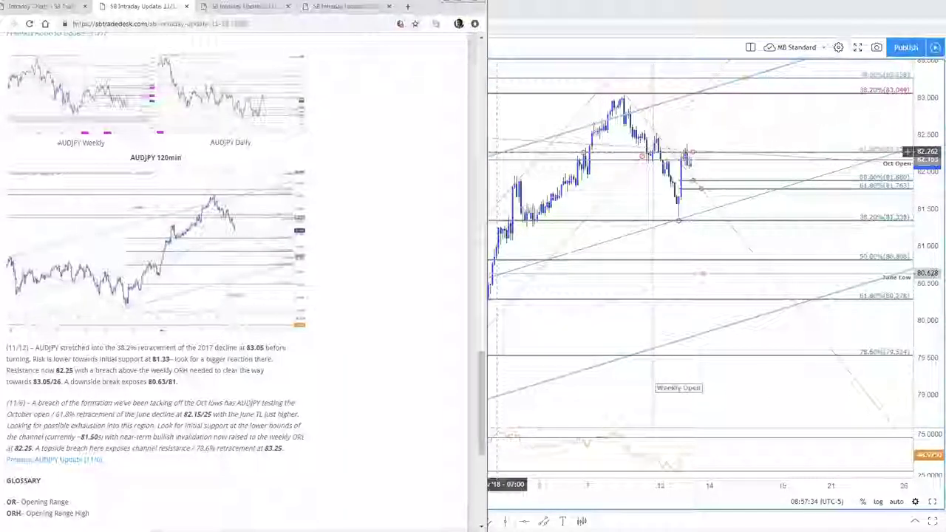
# Step: Close the 11/12 update and enlarge the gold 120-minute chart in the 11/11 intraday update
pyautogui.hotkey('ctrl', 'w')
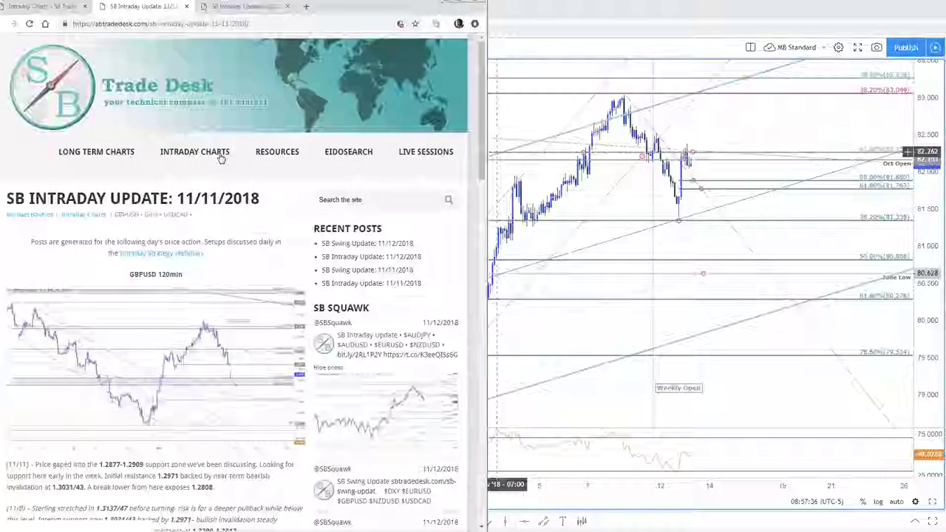
pyautogui.scroll(-10, 405, 305)
pyautogui.scroll(1, 405, 304)
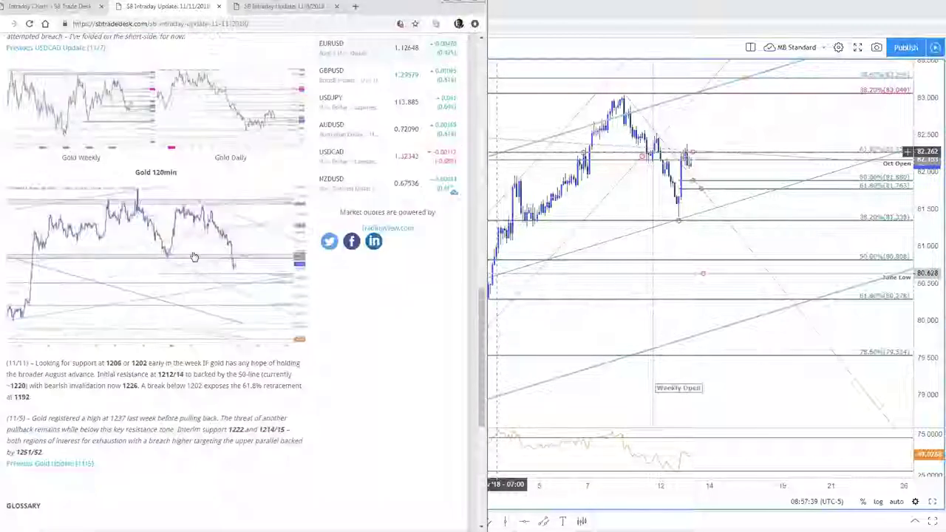
pyautogui.click(210, 300)
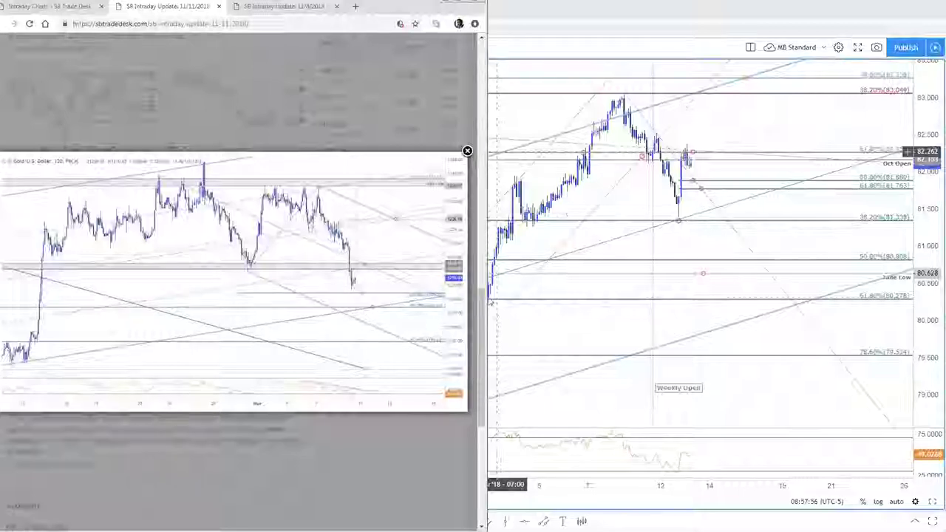
# Step: Return to TradingView, load XAUUSD on the weekly chart and examine price against the descending pitchfork and the 2018 open
pyautogui.click(869, 105)
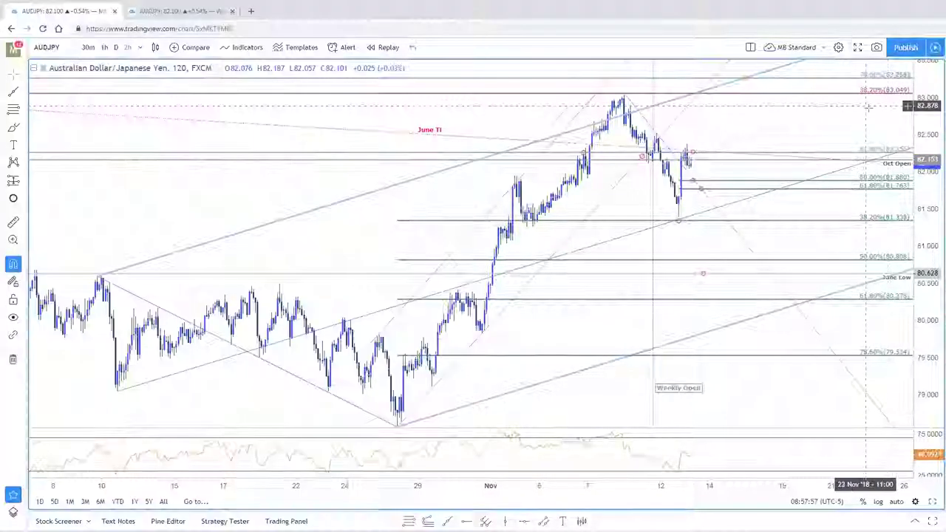
pyautogui.click(201, 10)
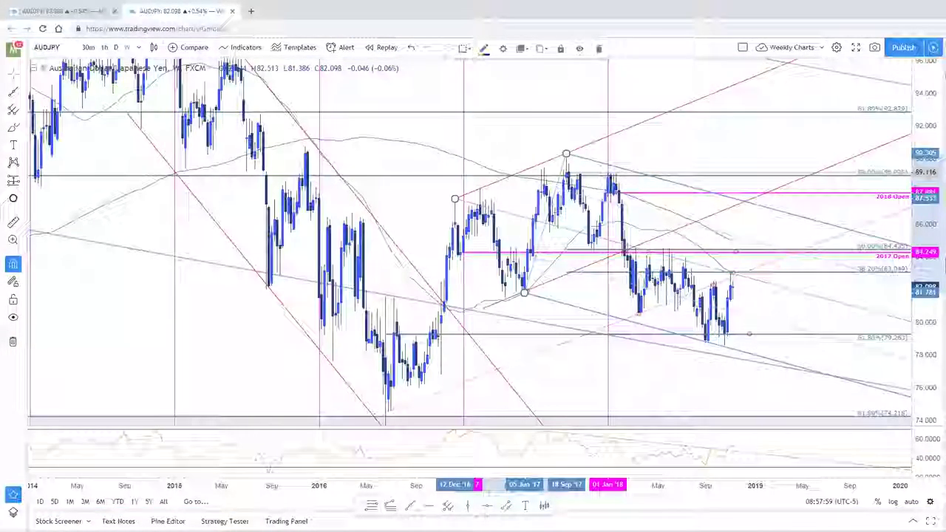
pyautogui.press('Down')
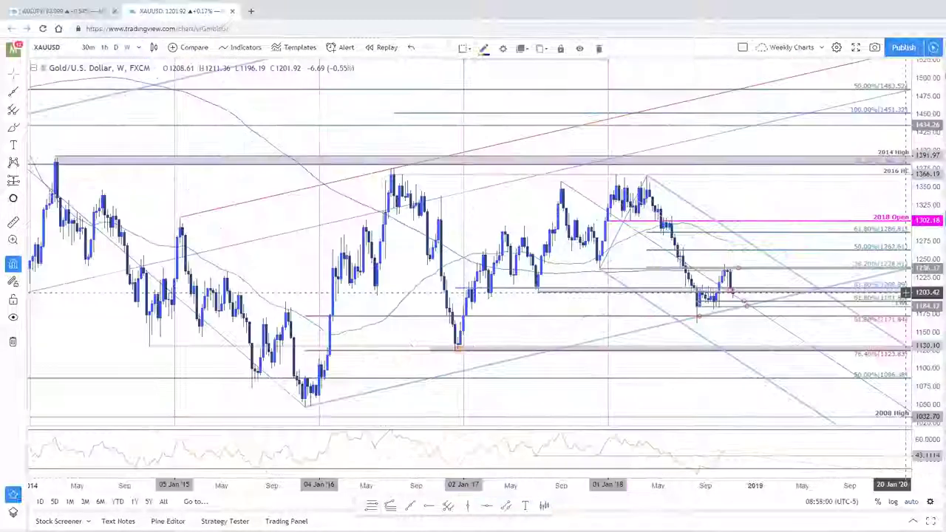
pyautogui.scroll(-3, 811, 172)
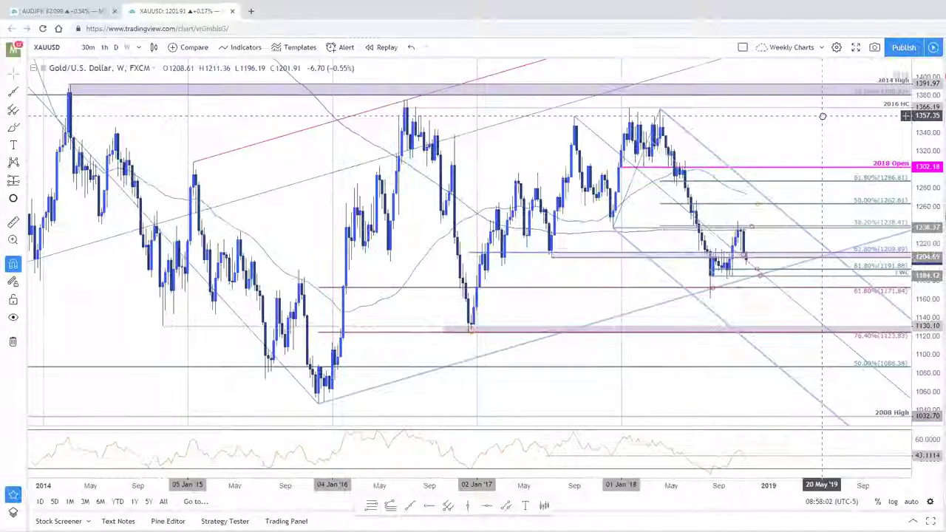
pyautogui.scroll(2, 823, 159)
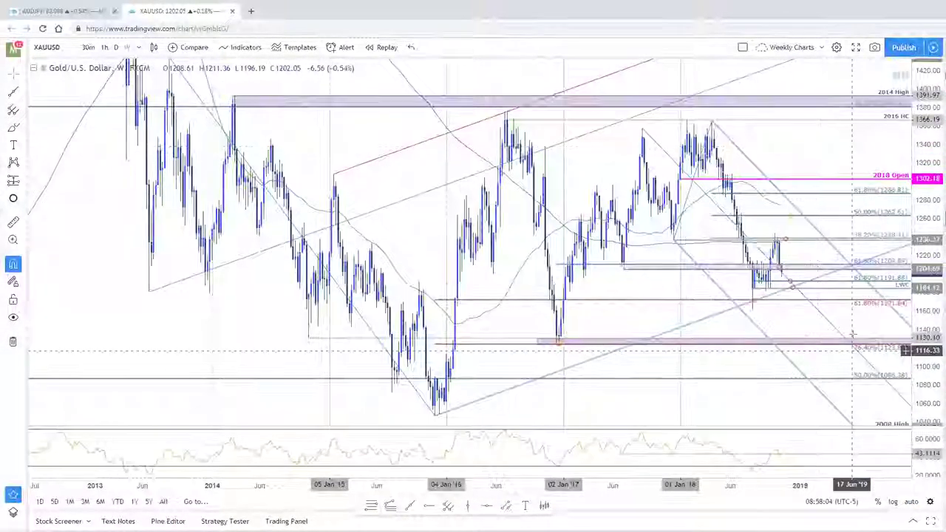
pyautogui.click(684, 198)
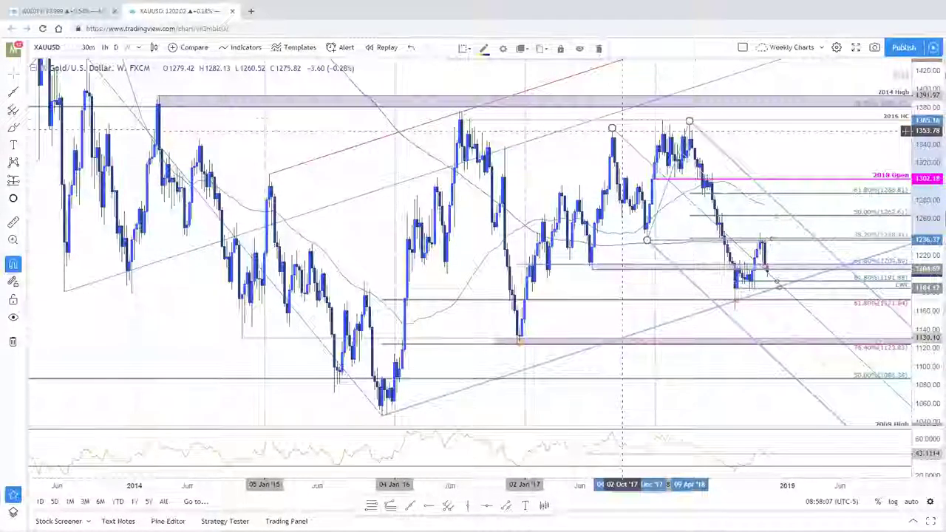
pyautogui.scroll(-1, 709, 219)
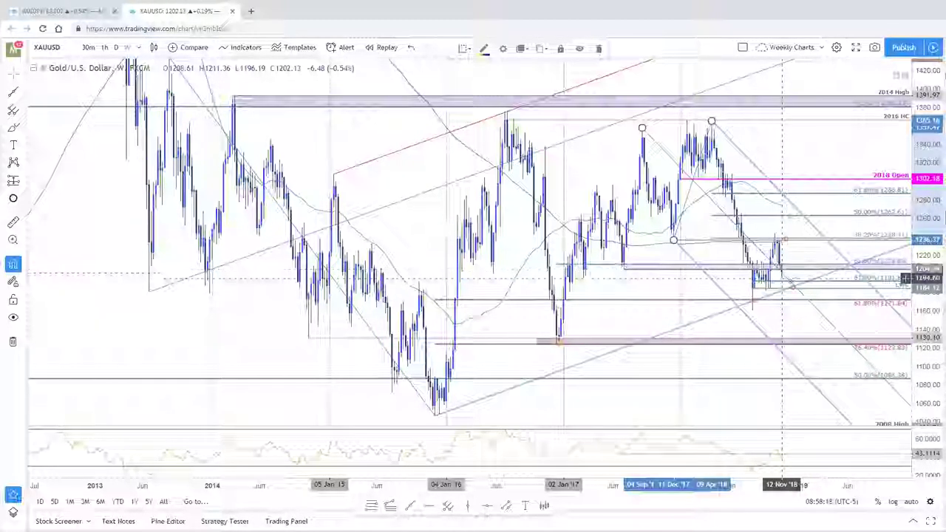
pyautogui.scroll(1, 906, 311)
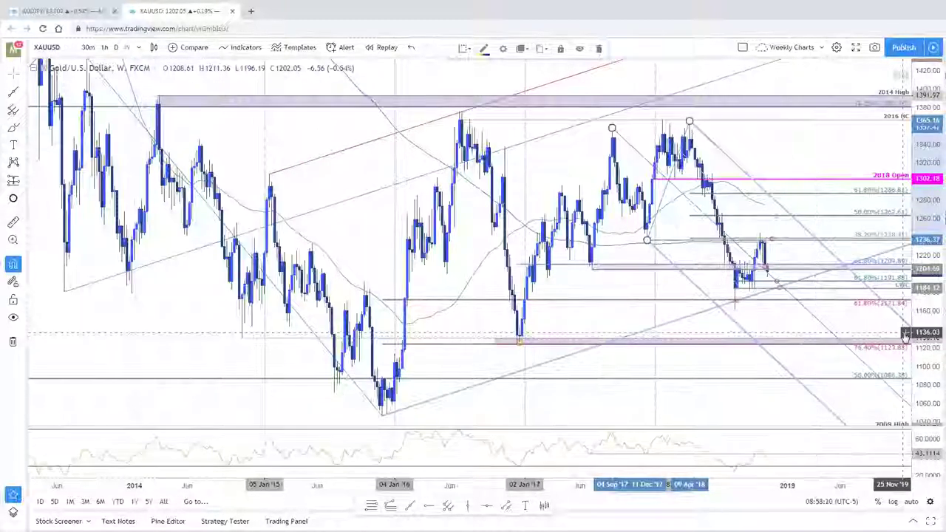
pyautogui.scroll(-1, 862, 313)
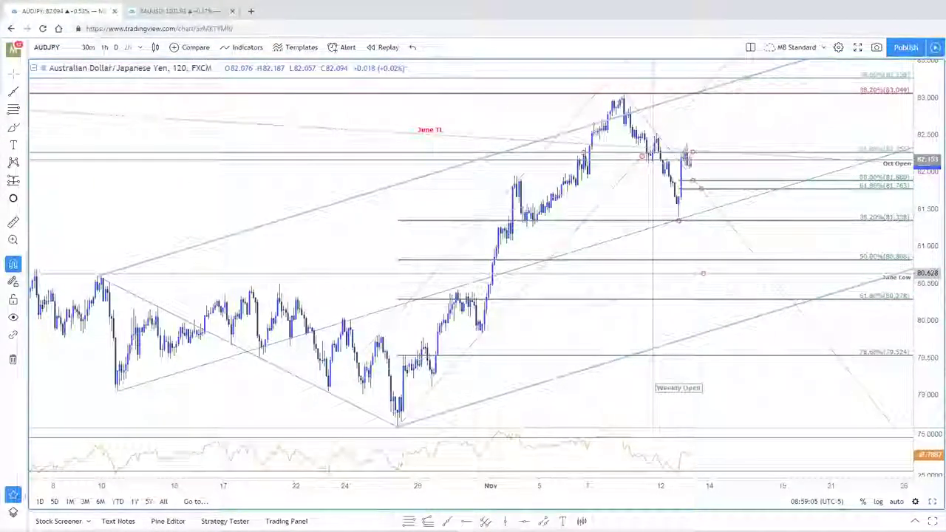
# Step: Load XAUUSD in the MB Standard layout and show its daily chart at full size
pyautogui.press('Down')
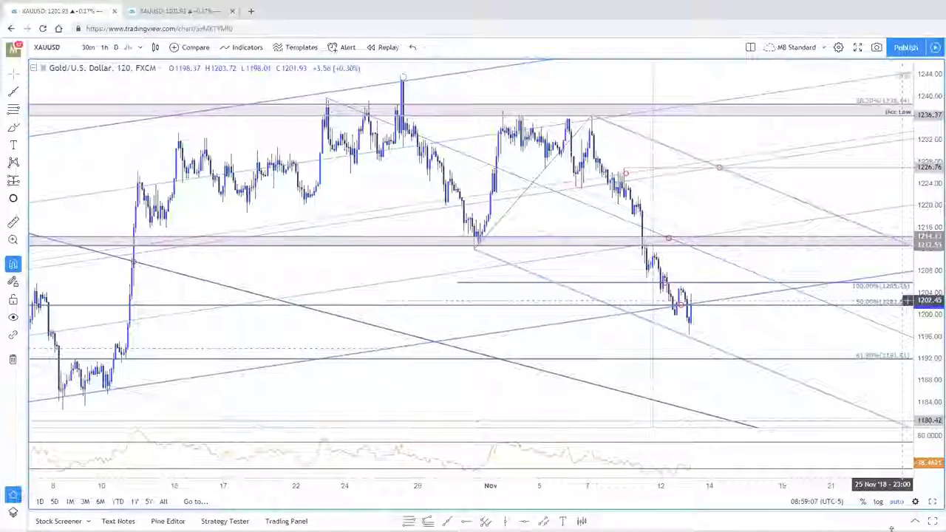
pyautogui.click(932, 501)
pyautogui.click(932, 501)
pyautogui.scroll(1, 735, 323)
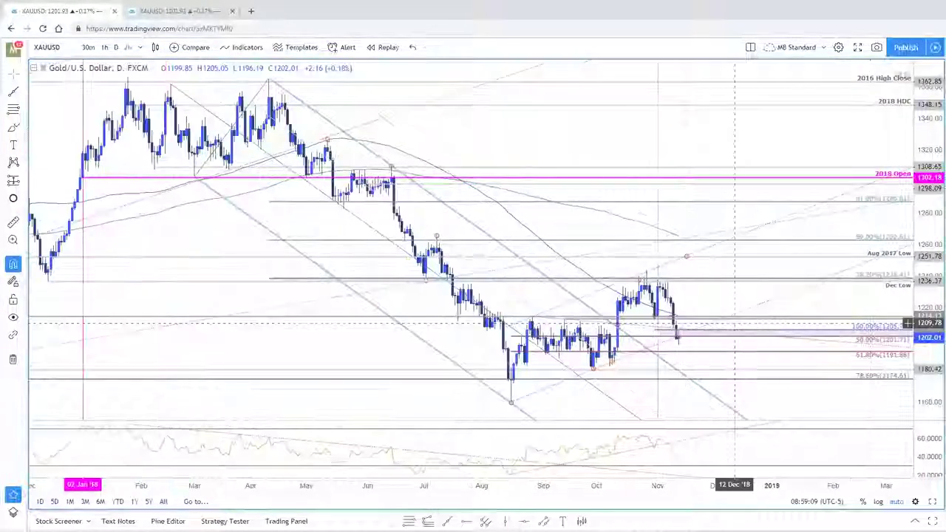
# Step: Examine November price on the daily gold chart around the 50% retracement, the 100% extension at 1205.76 and the December low
pyautogui.moveTo(735, 323); pyautogui.dragTo(745, 322)
pyautogui.moveTo(932, 297); pyautogui.dragTo(932, 234)
pyautogui.moveTo(879, 299); pyautogui.dragTo(884, 226)
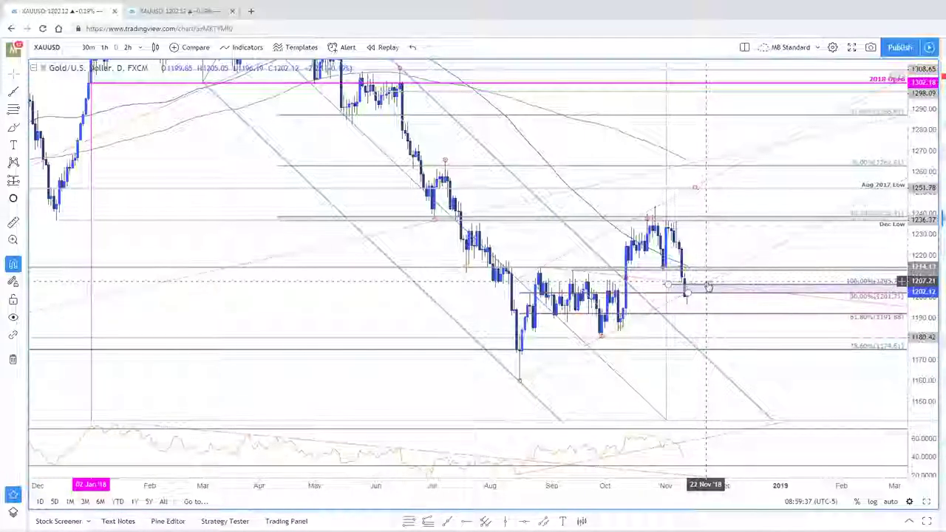
pyautogui.moveTo(742, 247); pyautogui.dragTo(756, 247)
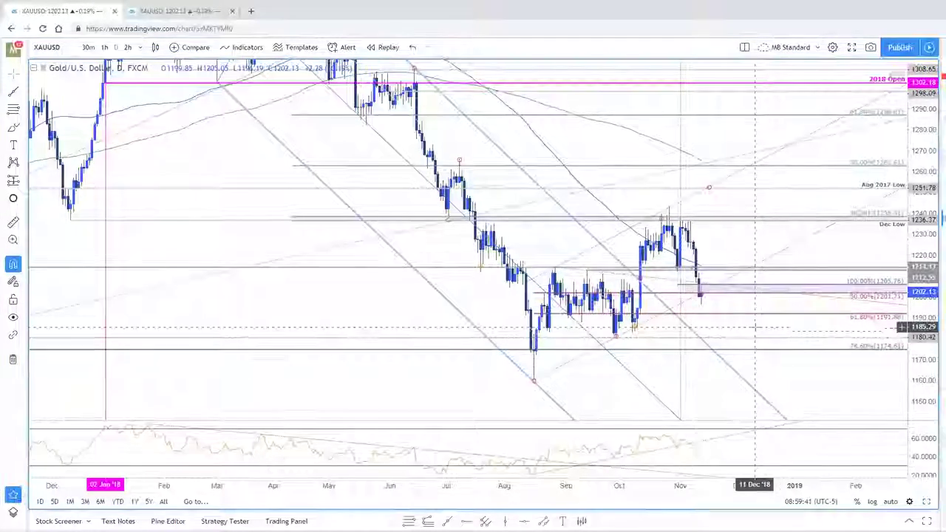
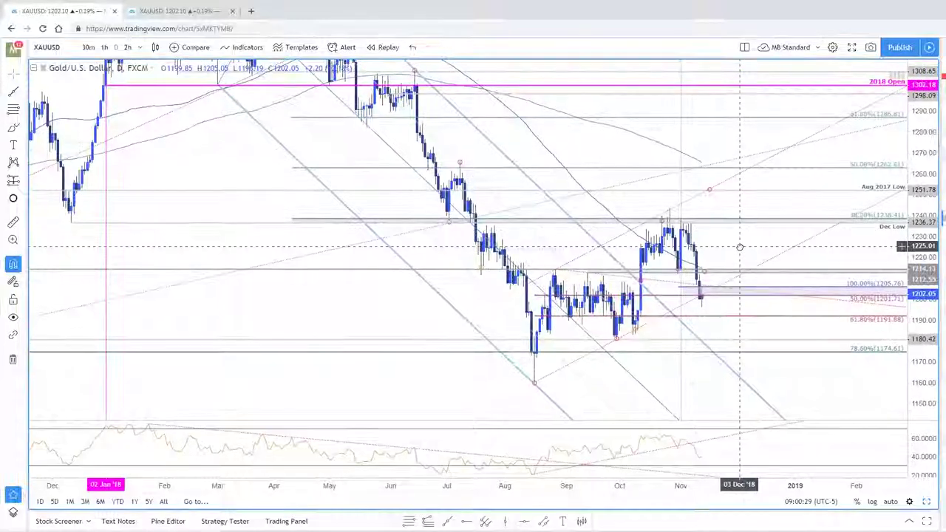
pyautogui.moveTo(739, 246); pyautogui.dragTo(741, 269)
pyautogui.moveTo(922, 219); pyautogui.dragTo(924, 241)
pyautogui.moveTo(868, 184); pyautogui.dragTo(860, 195)
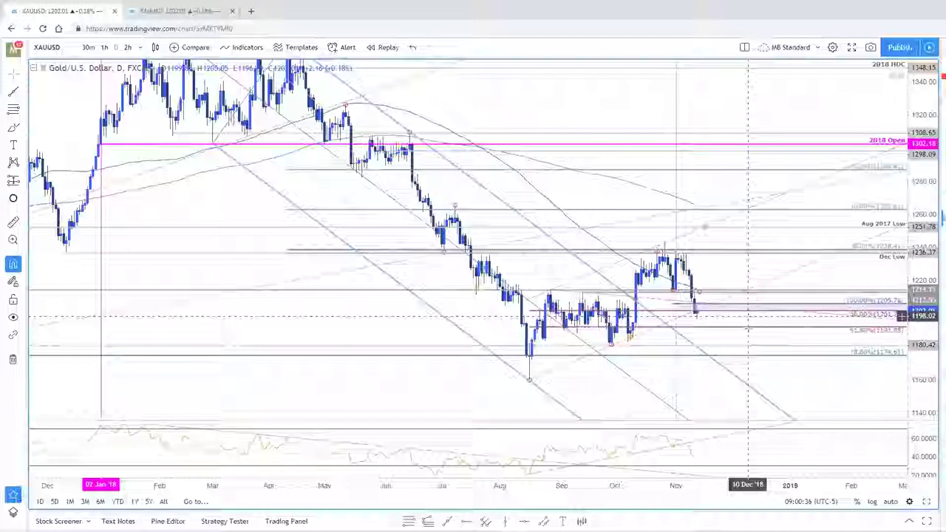
# Step: Show the 120-minute gold chart at full size and examine recent price against the descending pitchfork and retracement levels
pyautogui.click(927, 503)
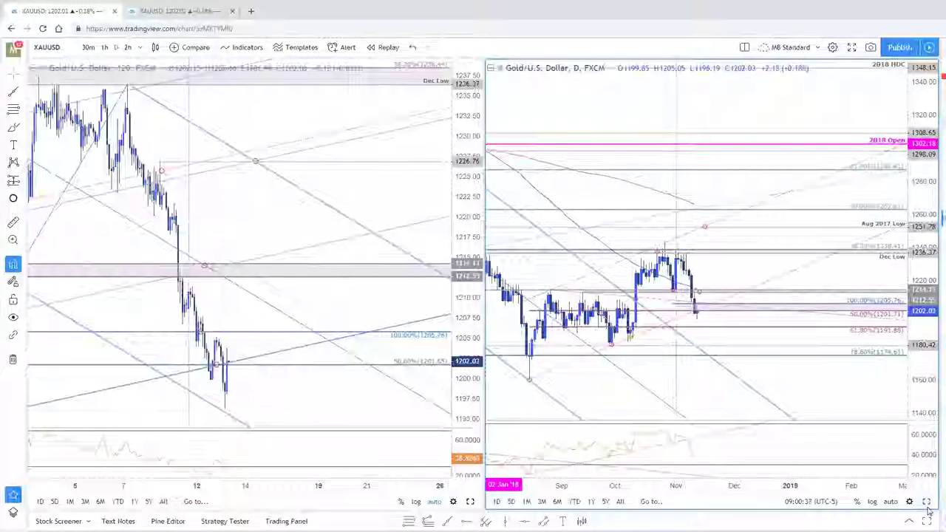
pyautogui.click(474, 505)
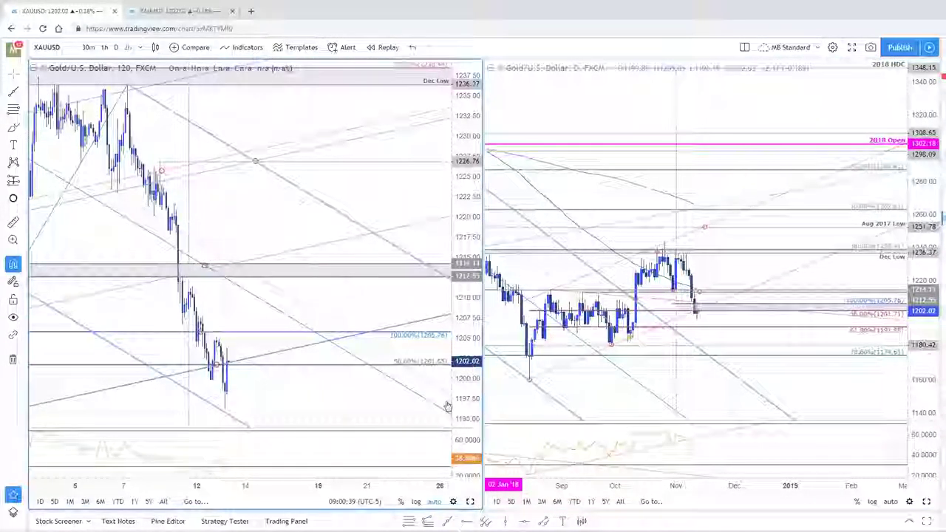
pyautogui.click(470, 501)
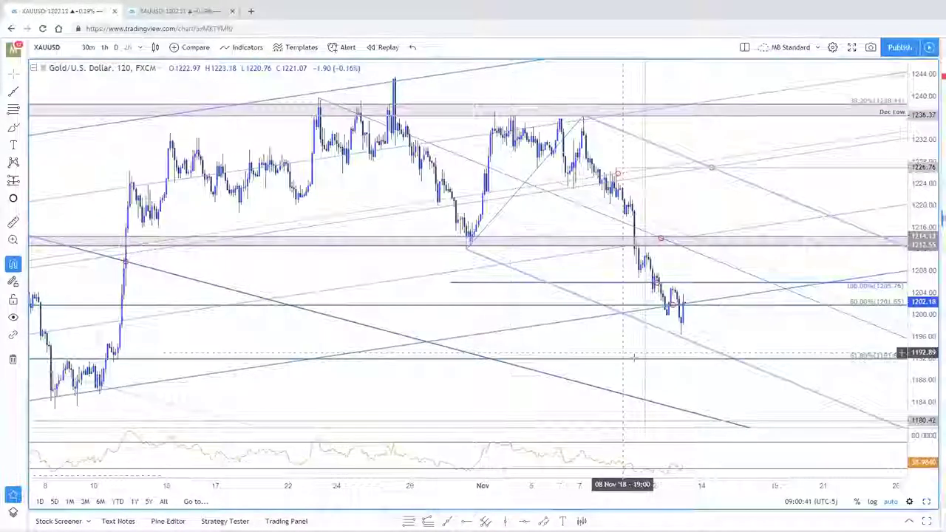
pyautogui.moveTo(721, 345); pyautogui.dragTo(708, 316)
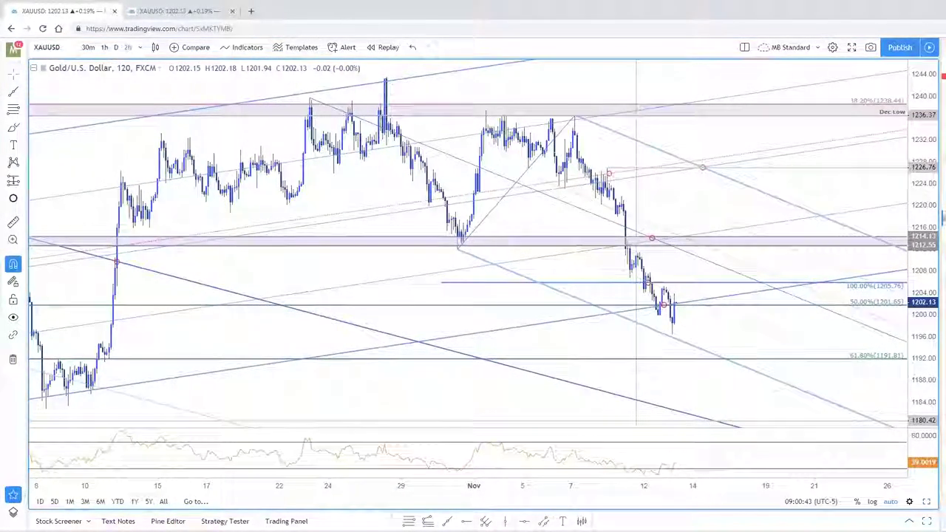
# Step: Compare the live 120-minute gold chart with the published gold chart in the SB Intraday Update, then return to TradingView
pyautogui.hotkey('alt', 'Tab')
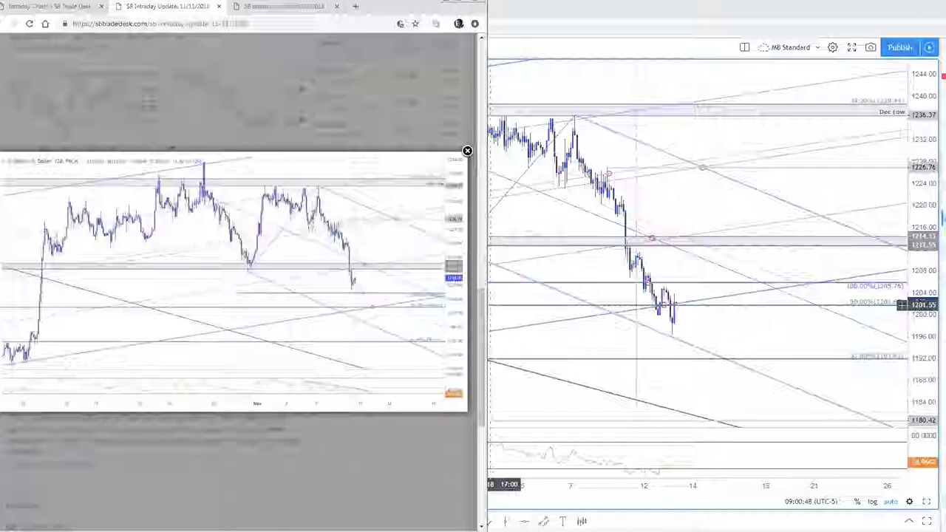
pyautogui.click(661, 311)
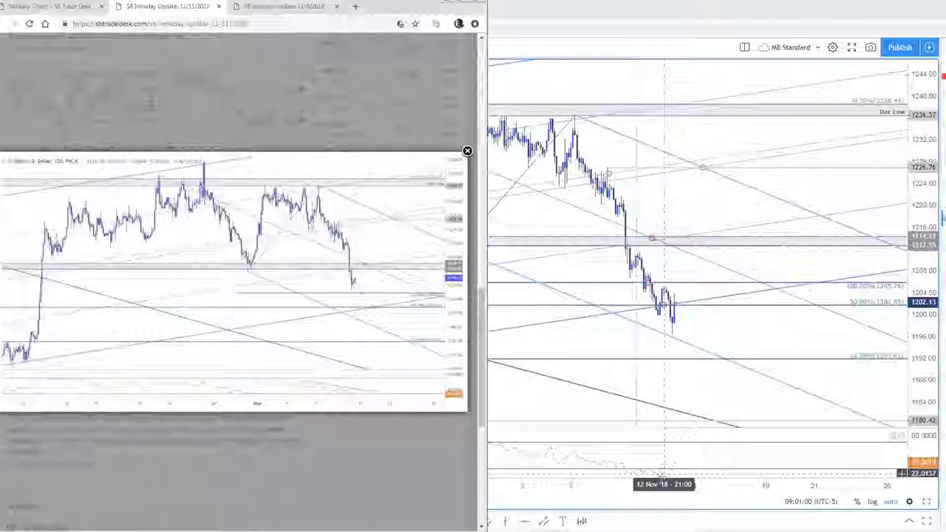
pyautogui.click(656, 469)
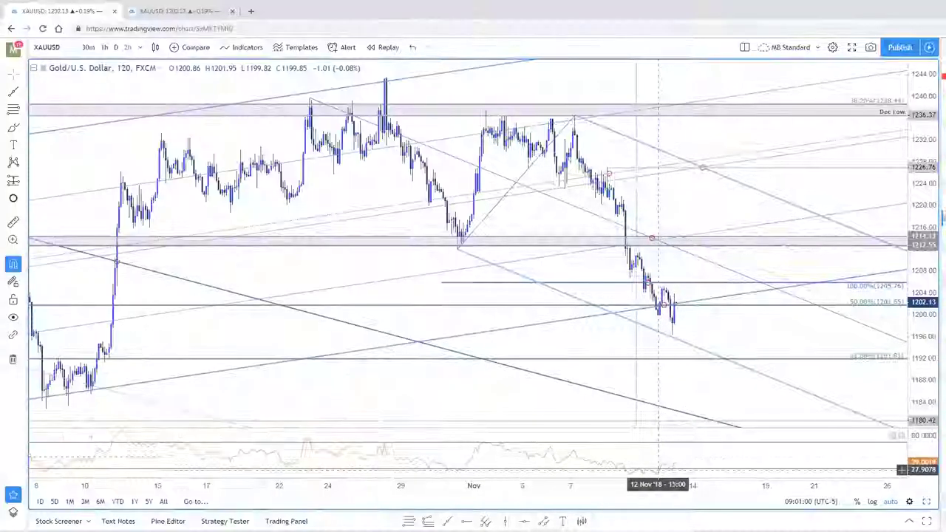
# Step: Draw a descending trend line across the RSI highs of the 120-minute gold chart, from about 7 November to 12 November
pyautogui.click(450, 519)
pyautogui.click(551, 447)
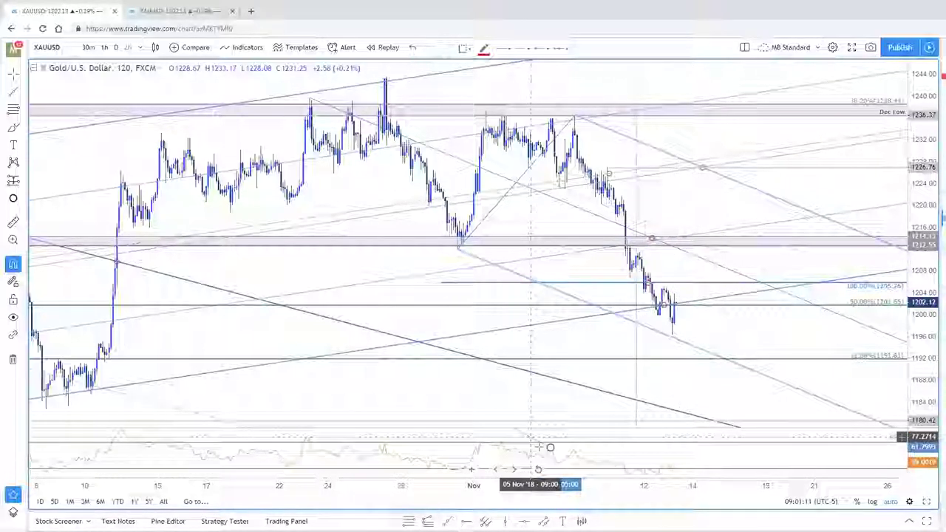
pyautogui.click(641, 461)
pyautogui.moveTo(552, 447); pyautogui.dragTo(571, 450)
pyautogui.moveTo(641, 461); pyautogui.dragTo(641, 468)
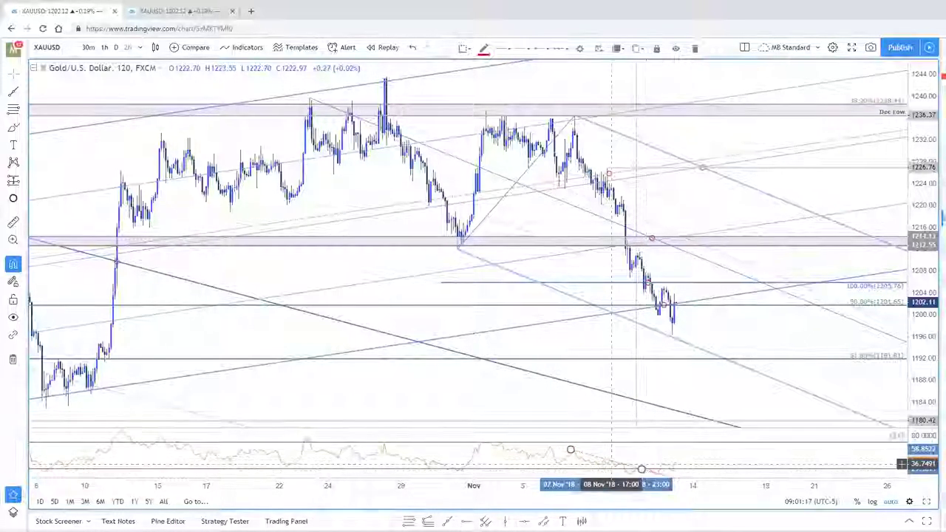
pyautogui.click(644, 471)
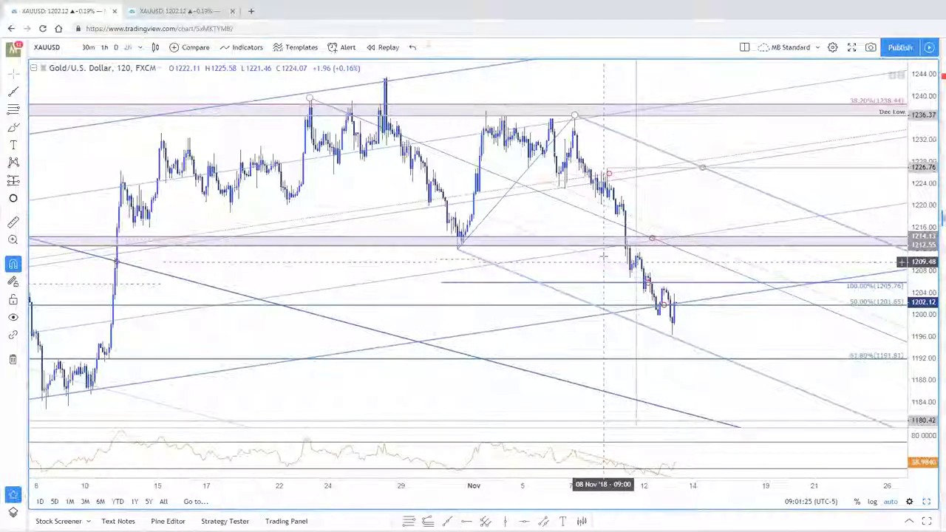
# Step: Move the circle marker in the 1212.55–1214.13 resistance zone over to where the pitchfork's median line meets the zone, around 13 November
pyautogui.moveTo(603, 261); pyautogui.dragTo(597, 258)
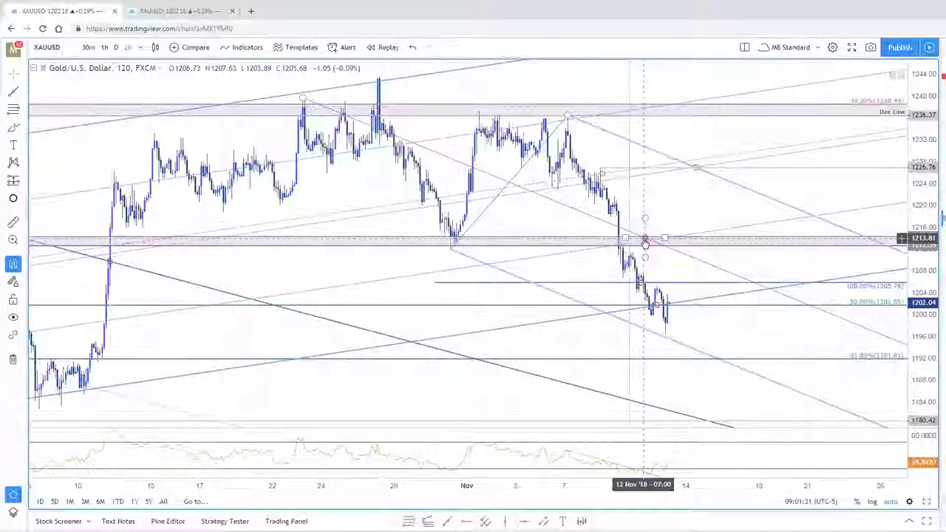
pyautogui.click(677, 247)
pyautogui.moveTo(677, 246)
pyautogui.mouseDown()
pyautogui.moveTo(689, 243)
pyautogui.moveTo(654, 235)
pyautogui.moveTo(689, 241)
pyautogui.mouseUp()
pyautogui.click(664, 241)
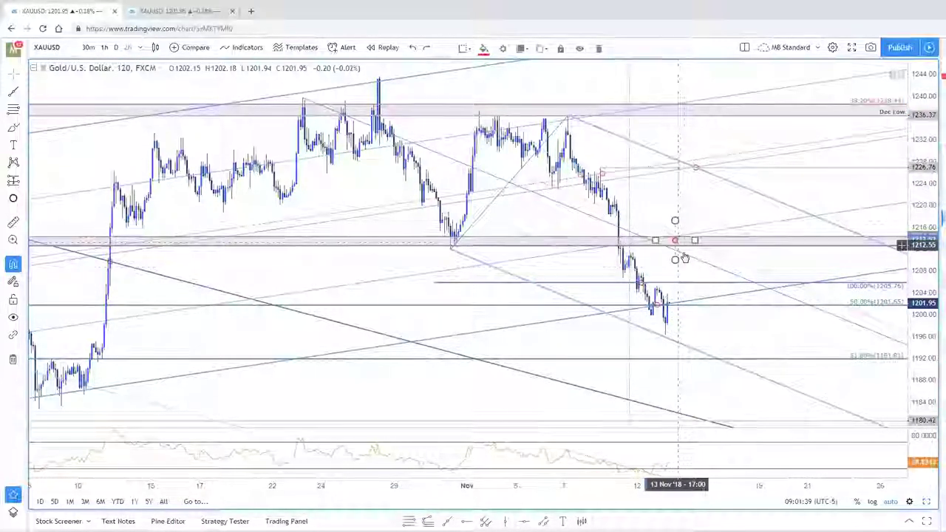
pyautogui.click(684, 264)
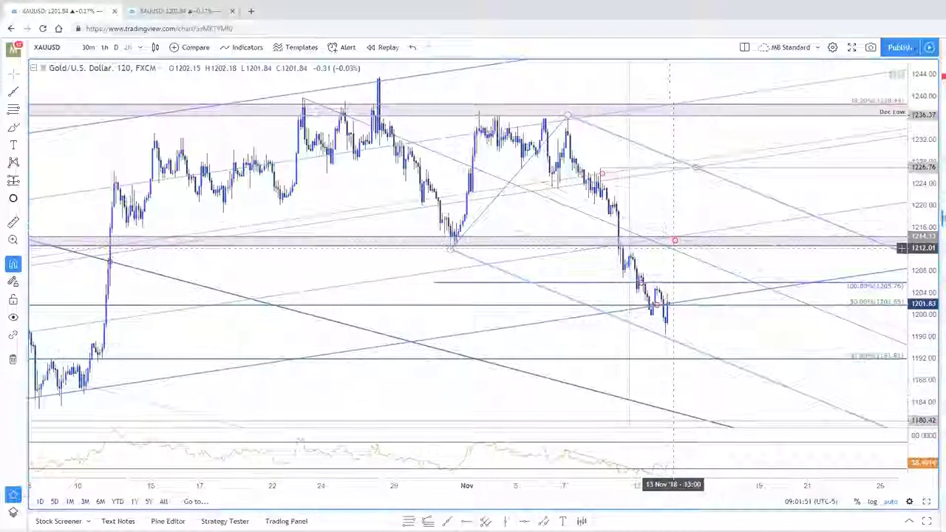
# Step: Examine gold's 120-minute price since September against the pitchfork, the 1205.76 extension and the 50% and 61.8% retracements
pyautogui.scroll(-4, 607, 316)
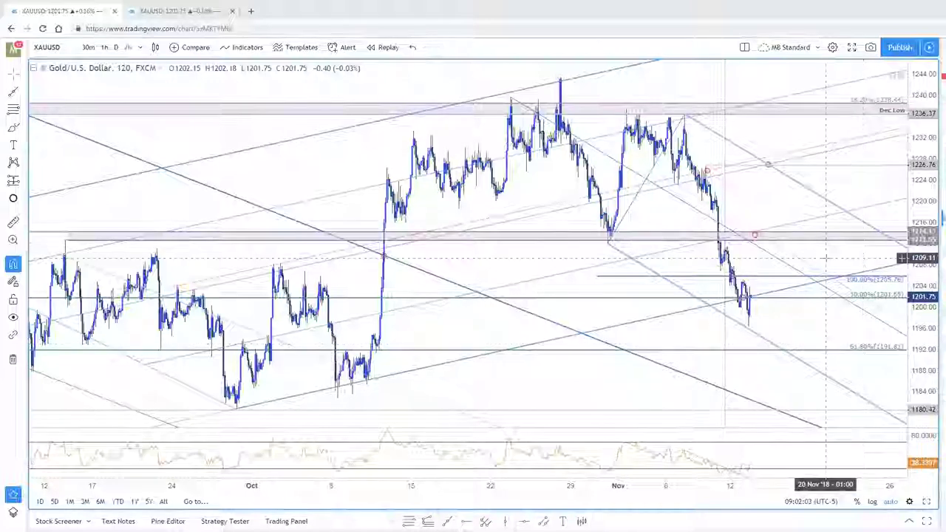
pyautogui.scroll(3, 799, 287)
pyautogui.scroll(2, 739, 244)
pyautogui.scroll(1, 712, 214)
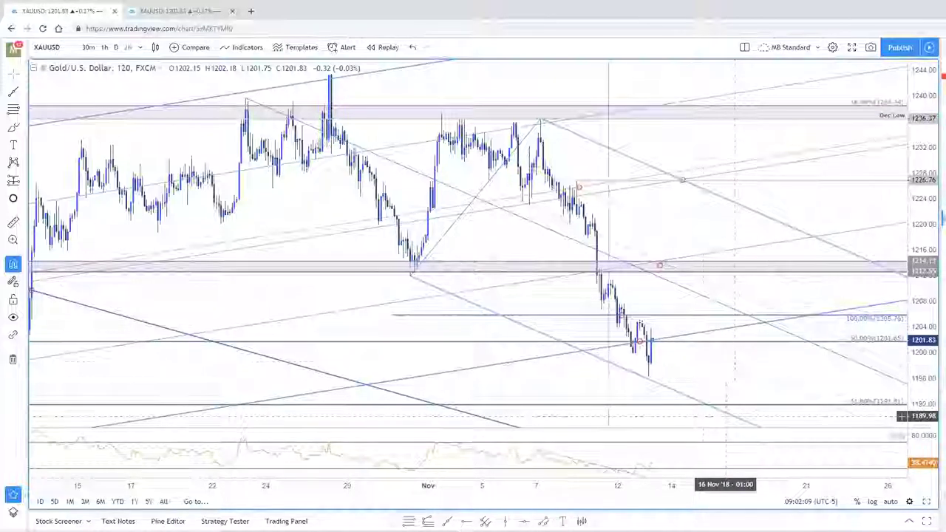
pyautogui.moveTo(693, 369); pyautogui.dragTo(689, 370)
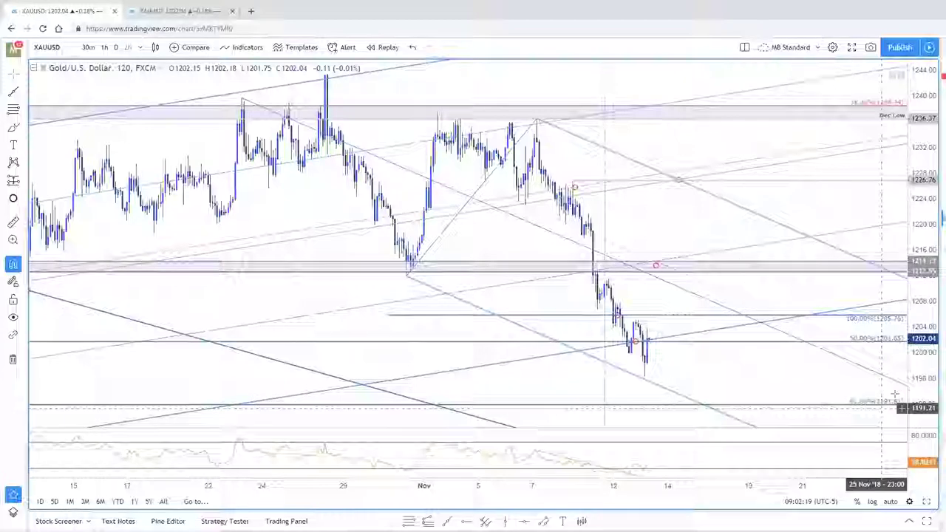
pyautogui.moveTo(835, 203); pyautogui.dragTo(856, 185)
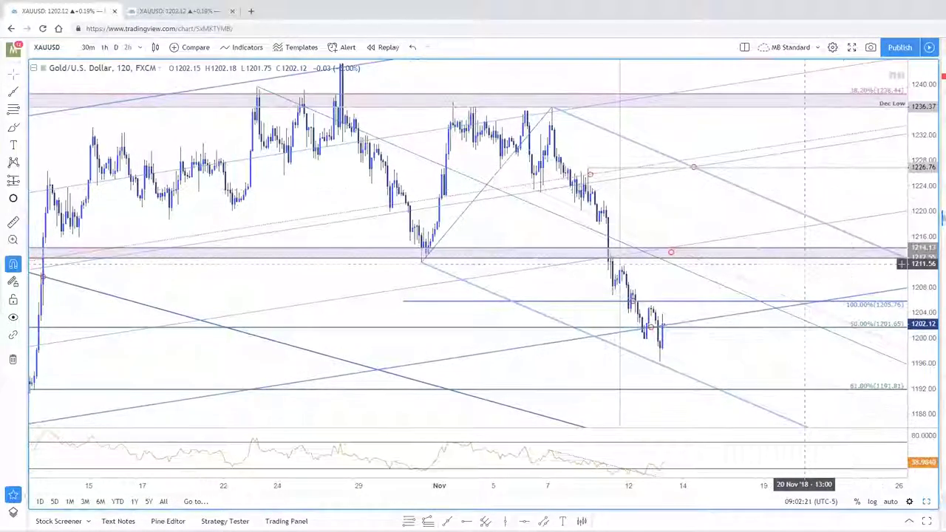
pyautogui.moveTo(538, 287); pyautogui.dragTo(536, 309)
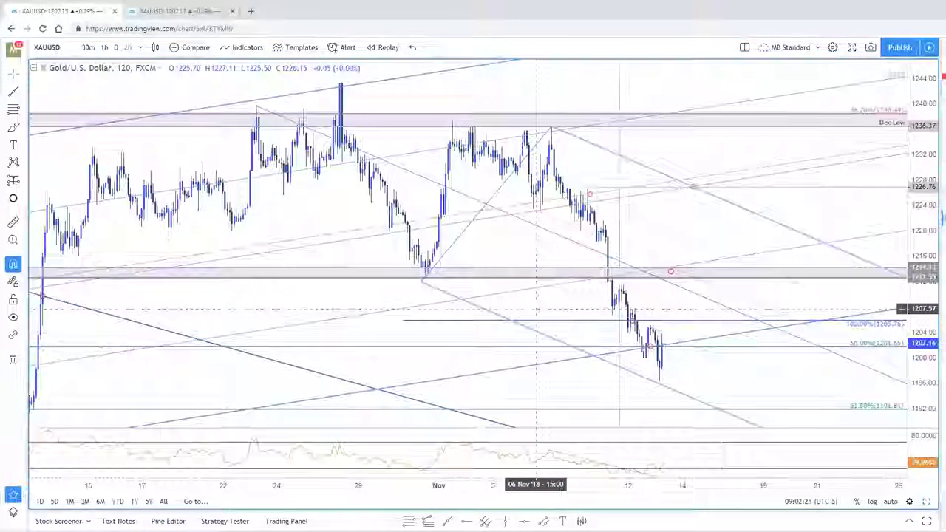
# Step: Restore the split layout, examine the daily gold chart back to June, and show the 120-minute gold chart at full size
pyautogui.click(927, 502)
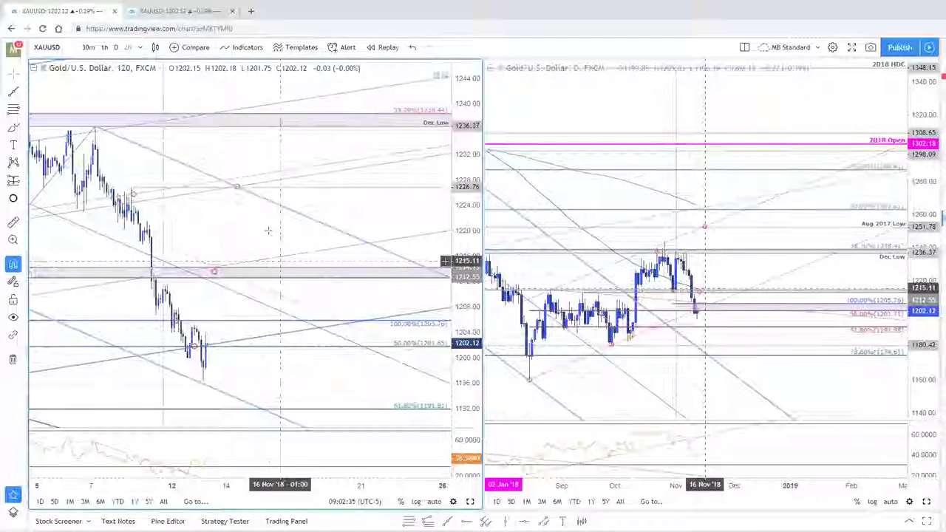
pyautogui.moveTo(268, 230); pyautogui.dragTo(344, 231)
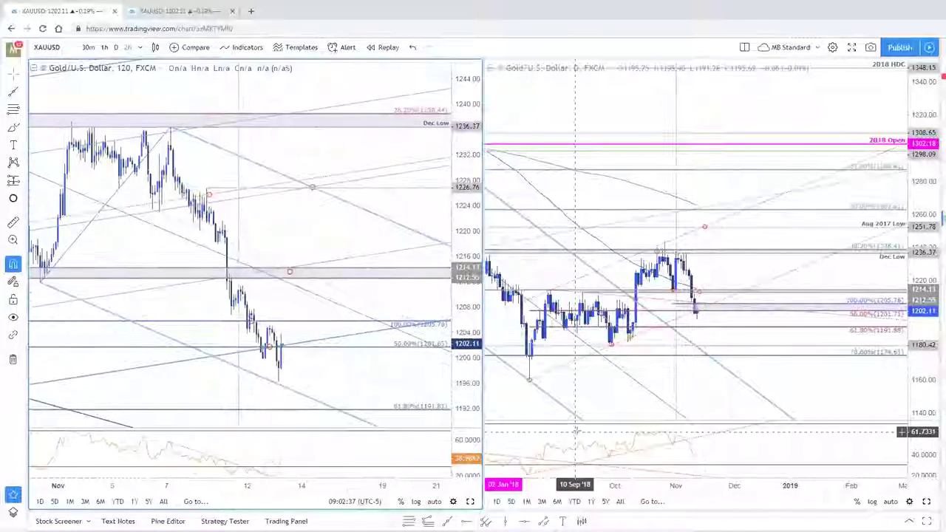
pyautogui.scroll(-2, 697, 317)
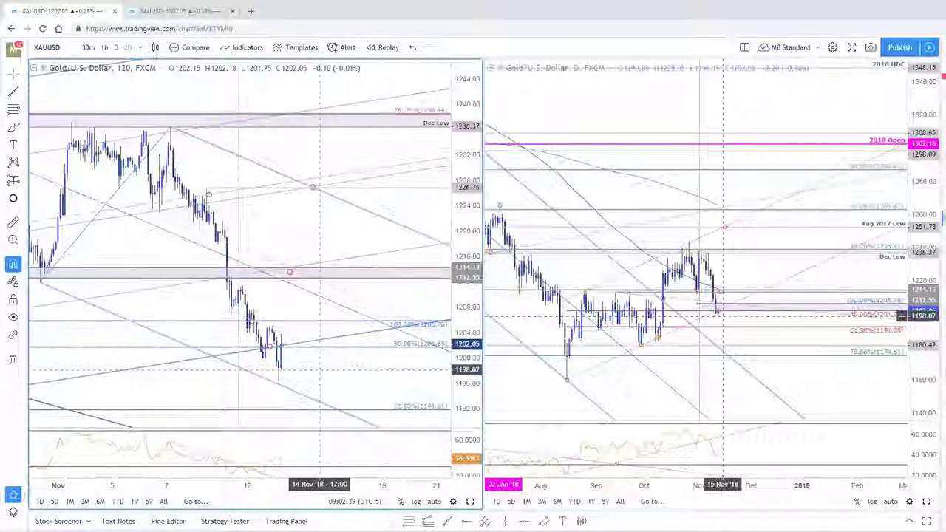
pyautogui.moveTo(762, 277); pyautogui.dragTo(827, 282)
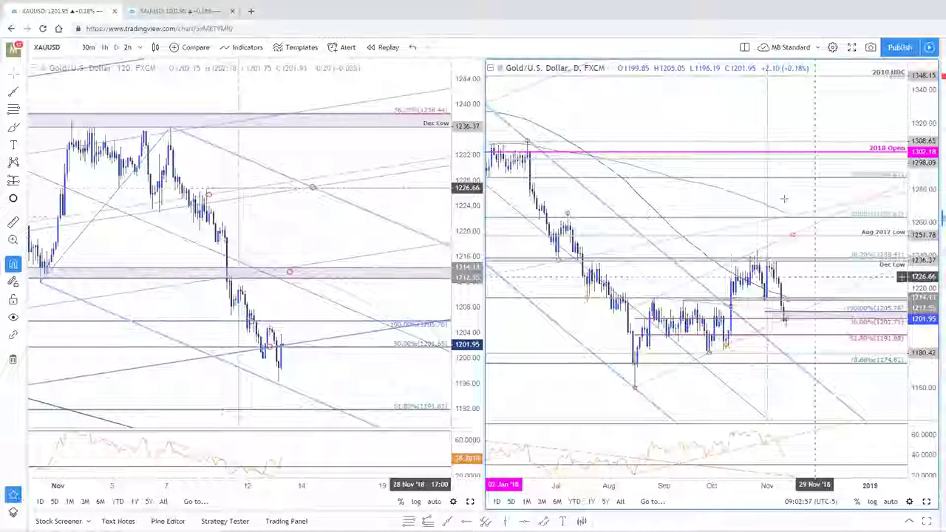
pyautogui.moveTo(740, 104); pyautogui.dragTo(739, 110)
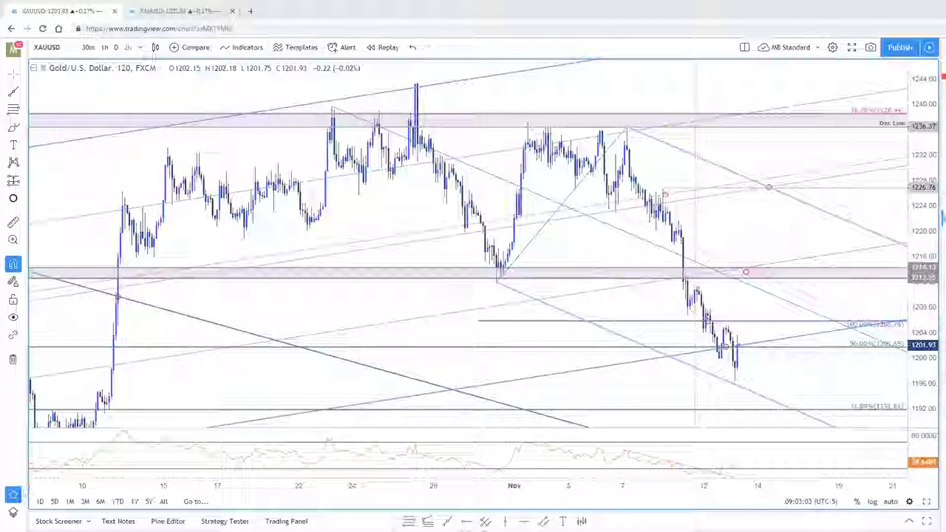
# Step: Switch to the SB Intraday Update page, close the enlarged gold chart and go to the GBPUSD section
pyautogui.hotkey('alt', 'Tab')
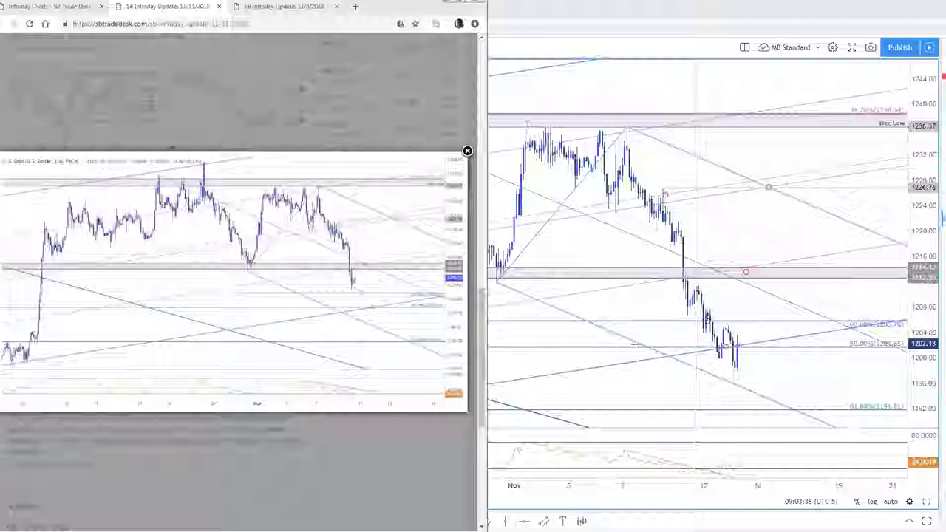
pyautogui.click(427, 132)
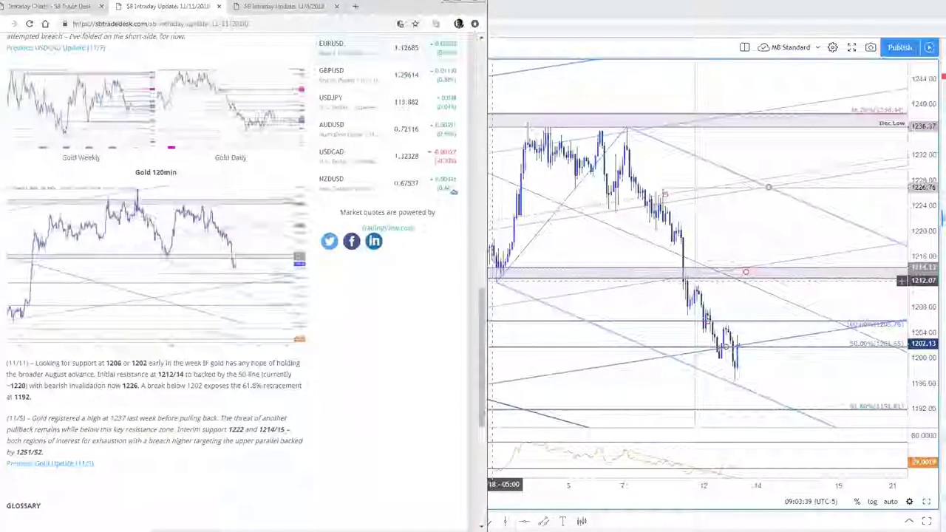
pyautogui.scroll(10, 265, 317)
pyautogui.scroll(-2, 265, 317)
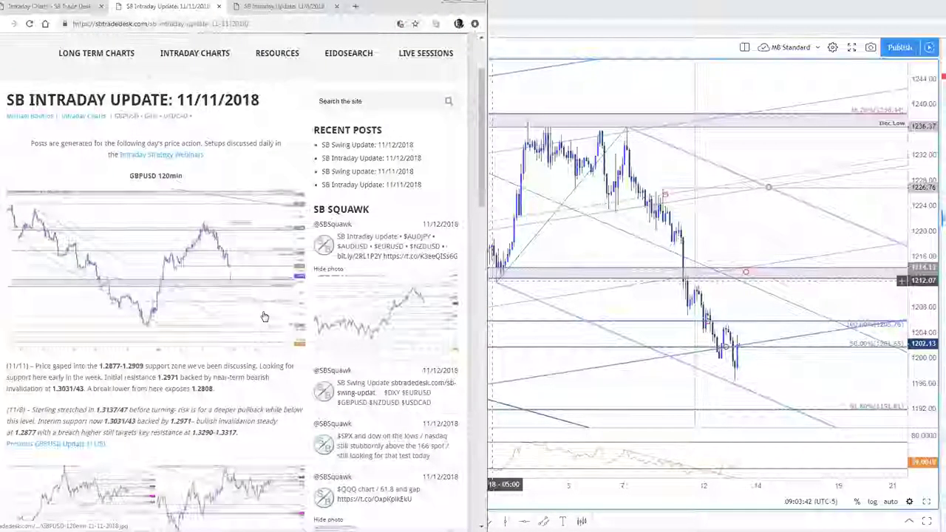
# Step: Examine the enlarged GBPUSD 120-minute chart and highlight the 1.2877-1.2909 support zone in its commentary
pyautogui.click(264, 316)
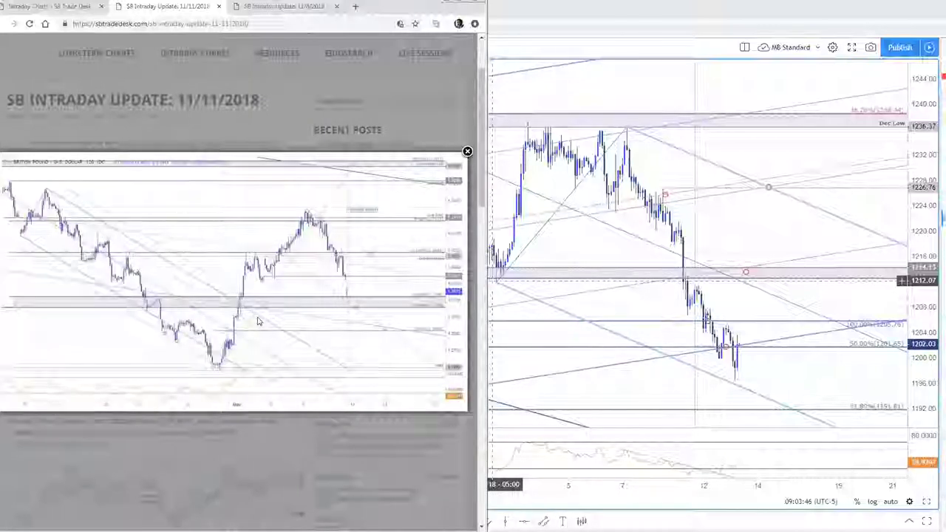
pyautogui.click(354, 460)
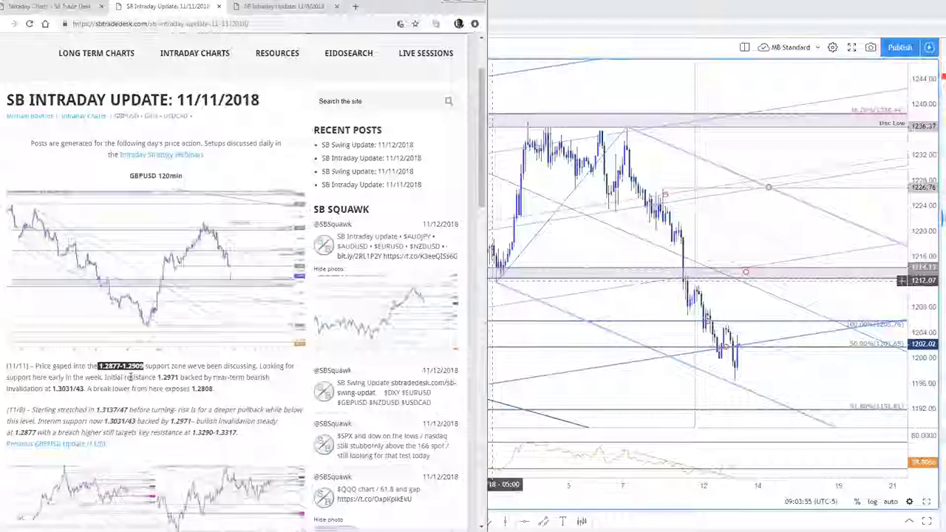
pyautogui.click(232, 289)
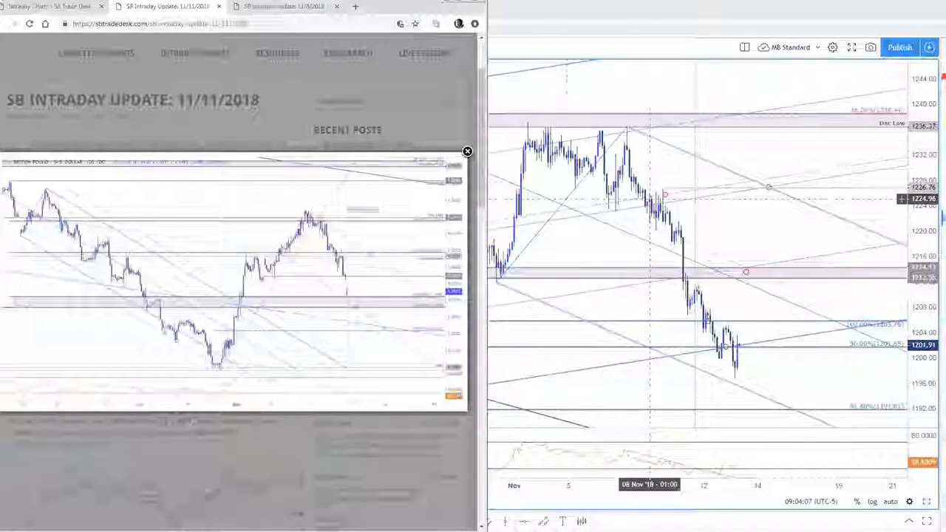
# Step: Load GBPUSD in TradingView and compare recent price on its 120-minute chart with the published GBPUSD chart
pyautogui.click(809, 252)
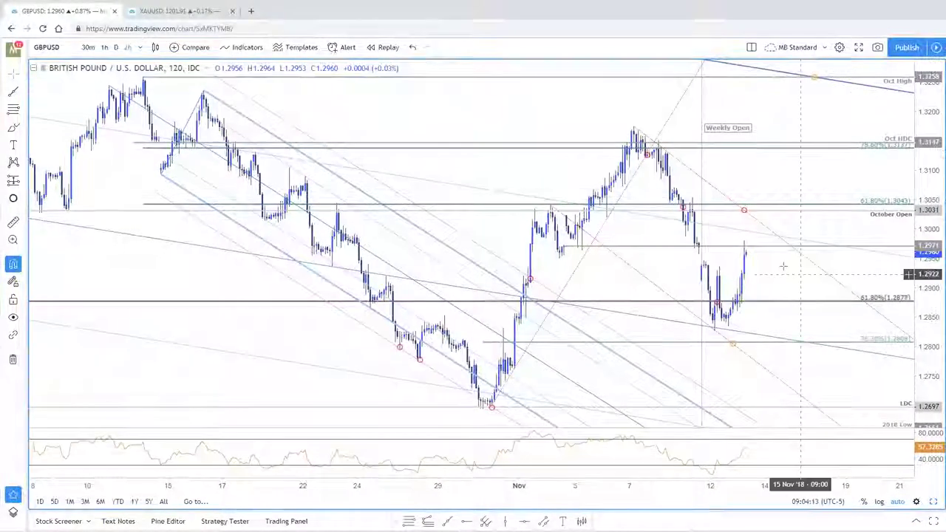
pyautogui.moveTo(776, 269); pyautogui.dragTo(682, 262)
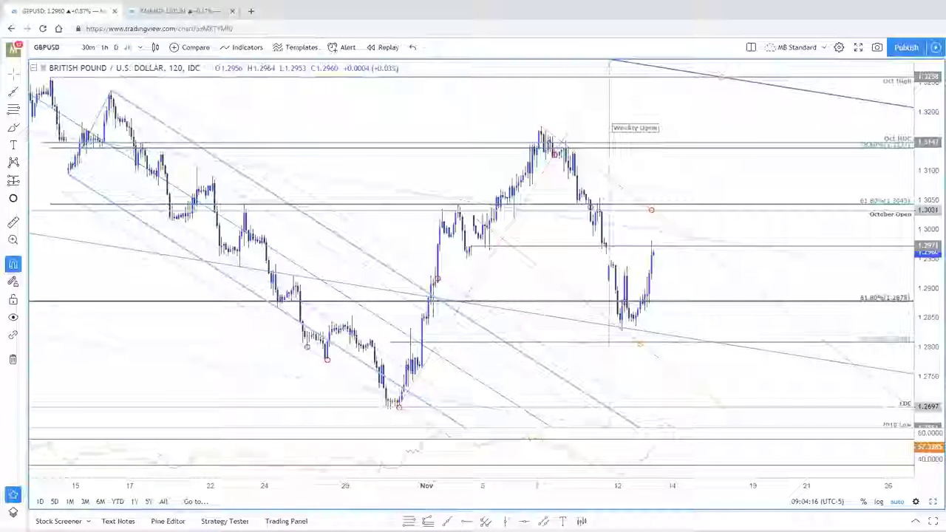
pyautogui.hotkey('alt', 'Tab')
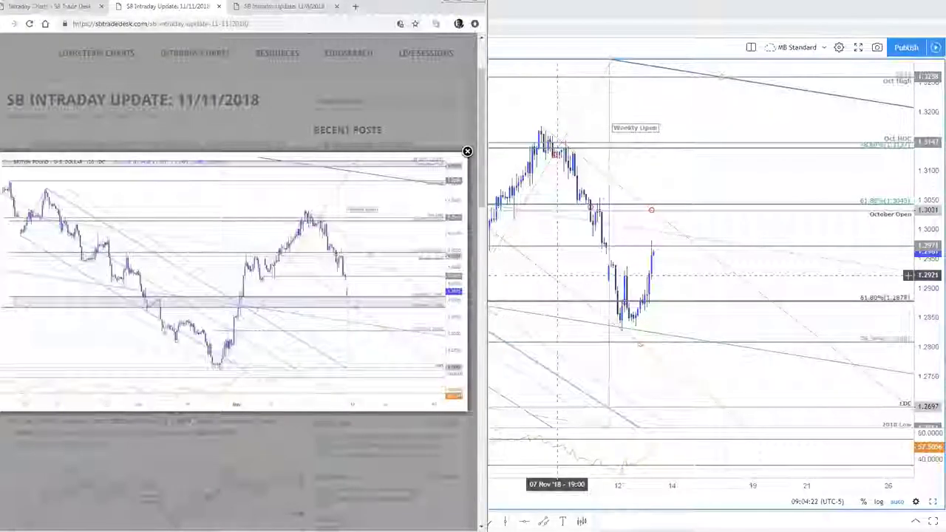
pyautogui.click(642, 347)
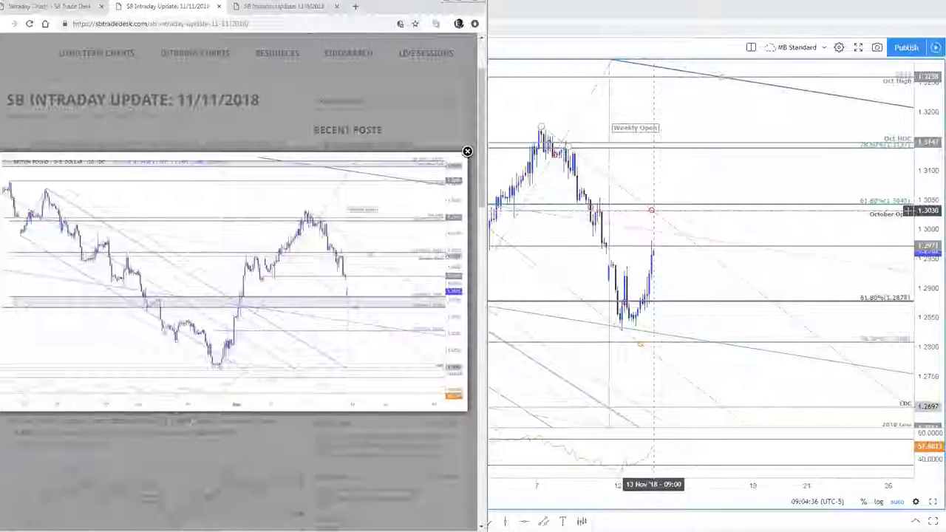
pyautogui.scroll(-2, 662, 218)
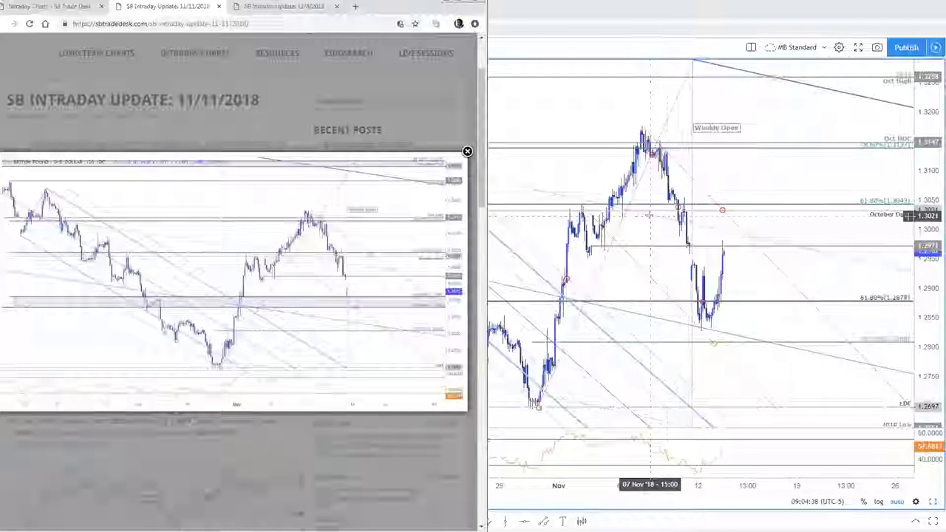
pyautogui.click(771, 172)
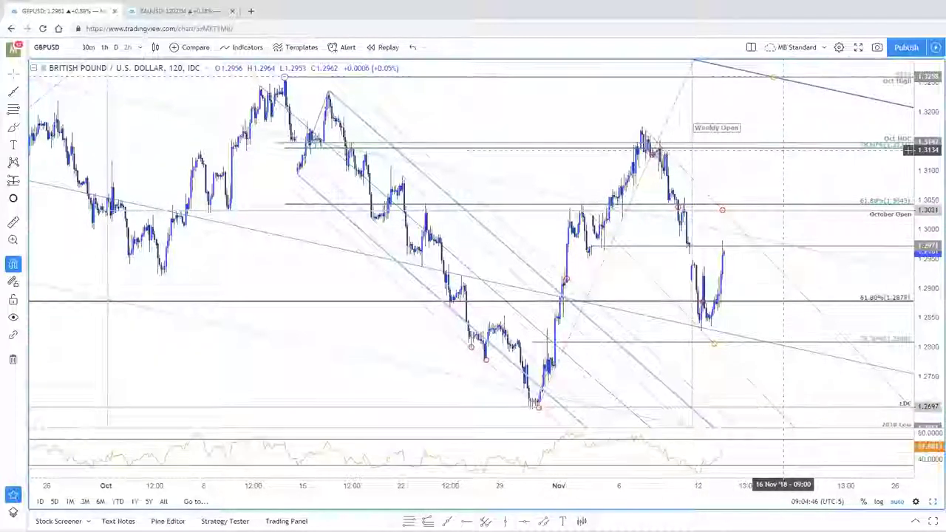
pyautogui.scroll(3, 752, 291)
pyautogui.moveTo(663, 289); pyautogui.dragTo(624, 278)
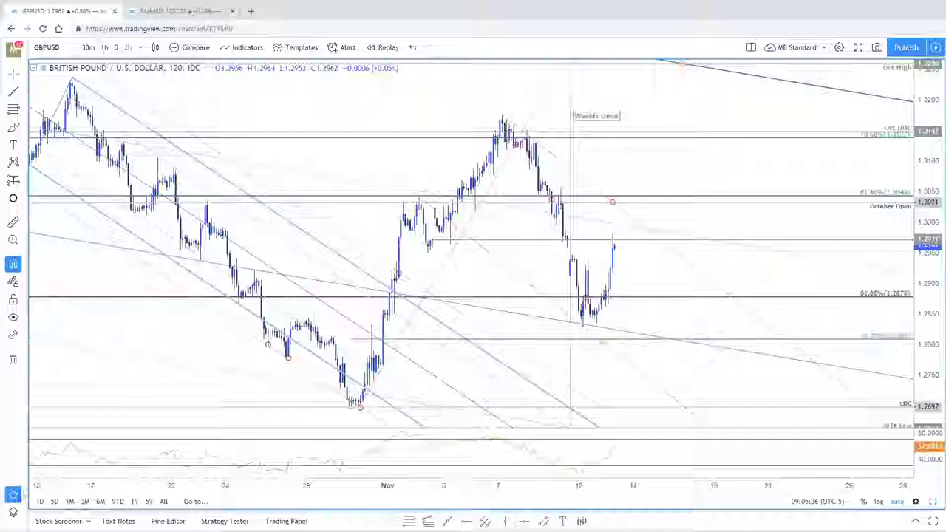
# Step: Show the daily GBPUSD chart at full size and examine November price against the descending pitchfork and retracement levels
pyautogui.click(933, 502)
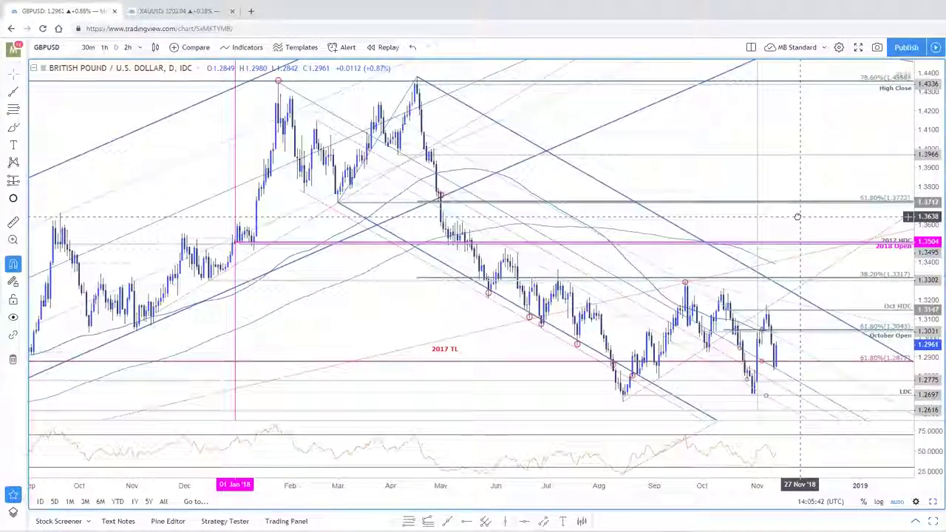
pyautogui.moveTo(797, 216); pyautogui.dragTo(792, 216)
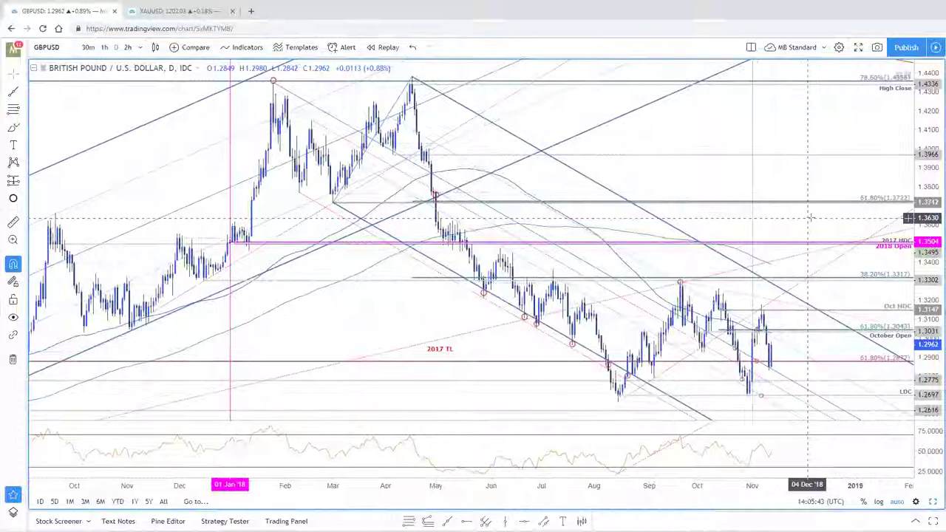
pyautogui.moveTo(925, 200)
pyautogui.mouseDown()
pyautogui.moveTo(925, 187)
pyautogui.moveTo(924, 210)
pyautogui.mouseUp()
pyautogui.moveTo(859, 185); pyautogui.dragTo(810, 163)
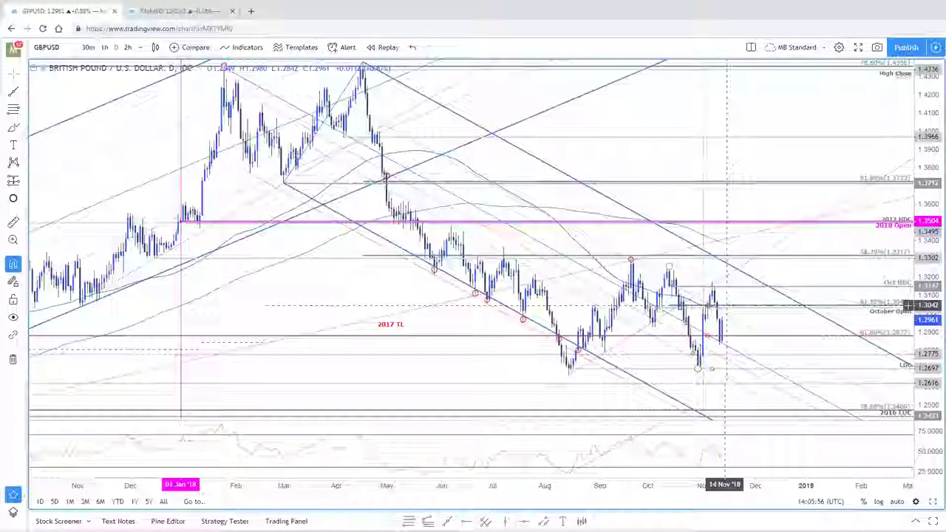
# Step: Examine the daily GBPUSD chart from the 2016 price action to November 2018 against its trend lines, pitchfork slopes and 1.2877 retracement
pyautogui.moveTo(928, 85); pyautogui.dragTo(928, 130)
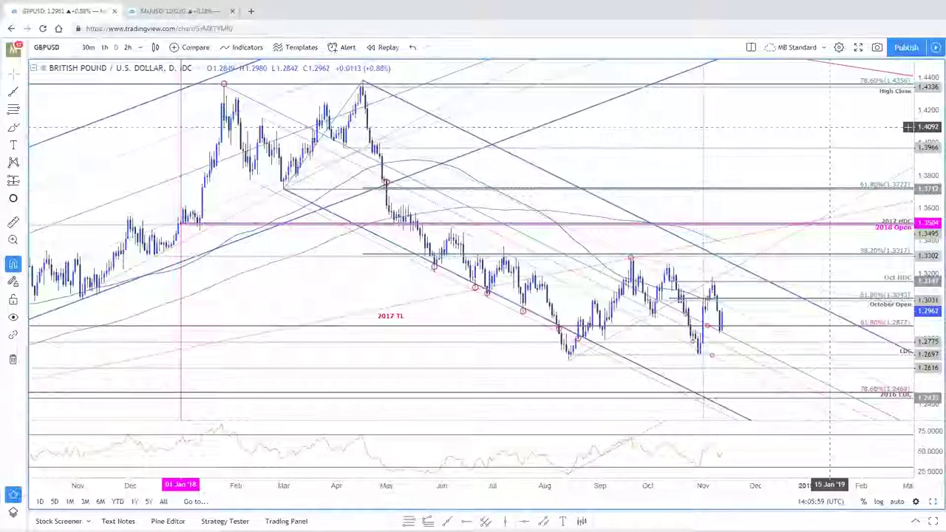
pyautogui.moveTo(830, 129); pyautogui.dragTo(826, 120)
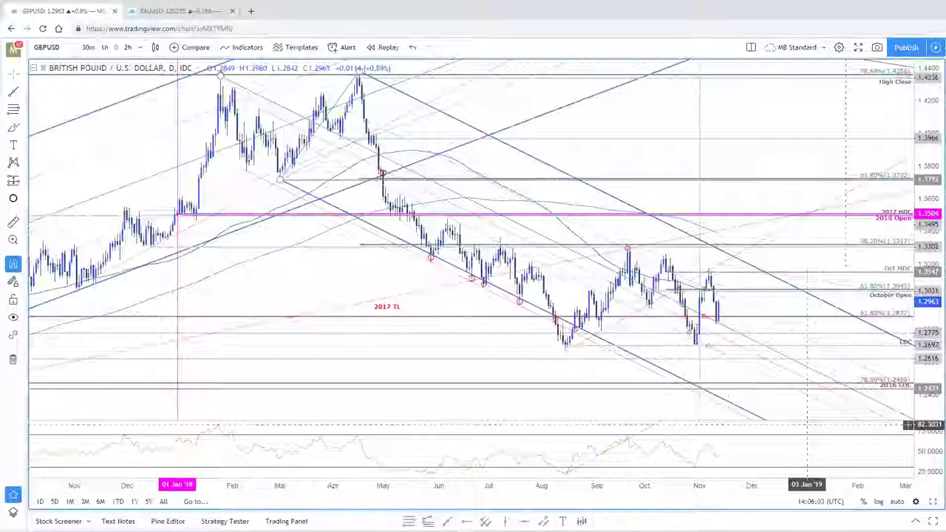
pyautogui.click(723, 337)
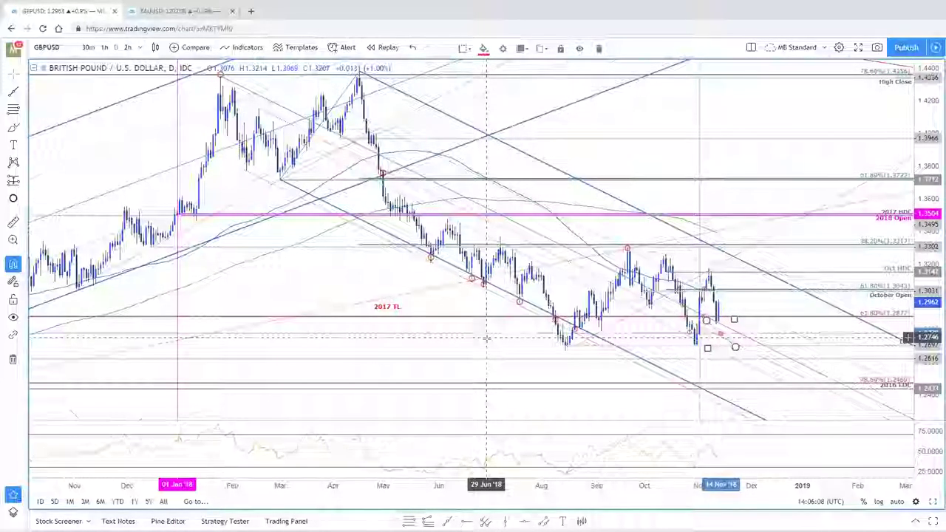
pyautogui.scroll(-3, 907, 340)
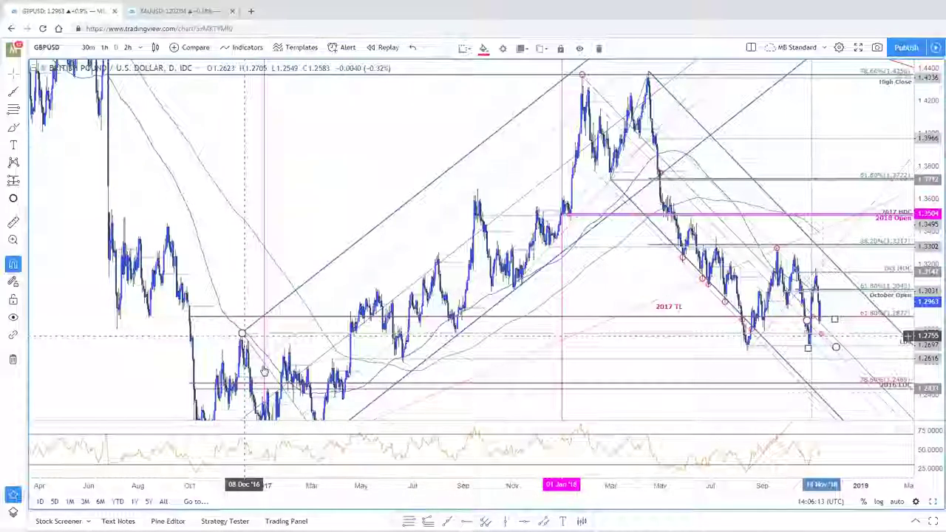
pyautogui.scroll(3, 813, 340)
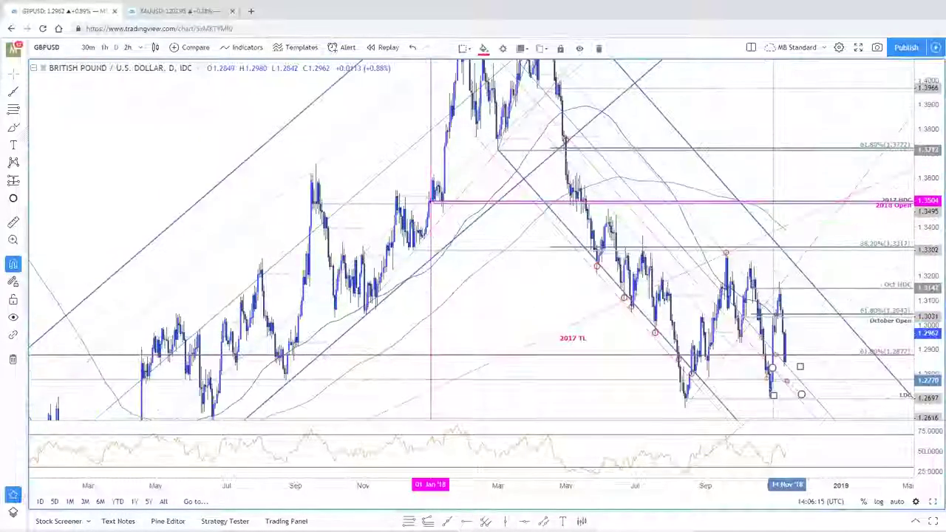
pyautogui.scroll(4, 787, 381)
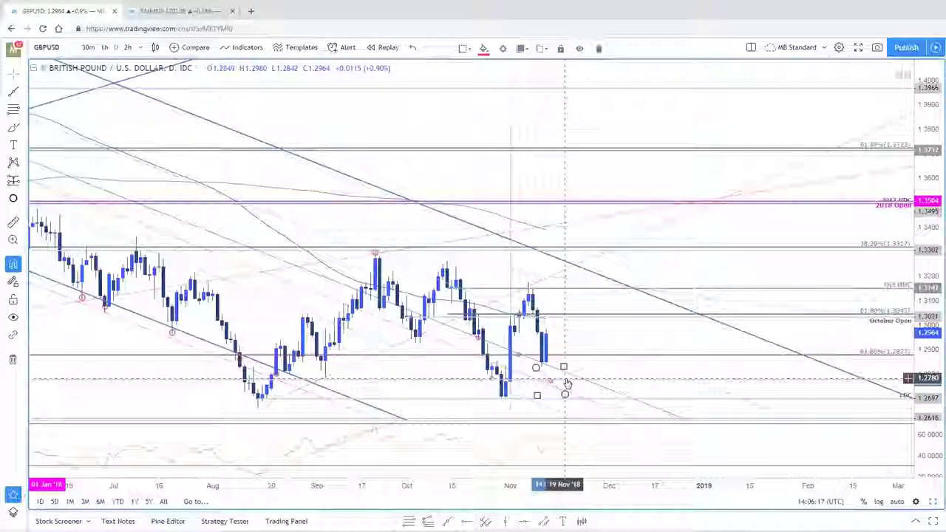
pyautogui.moveTo(651, 323); pyautogui.dragTo(766, 283)
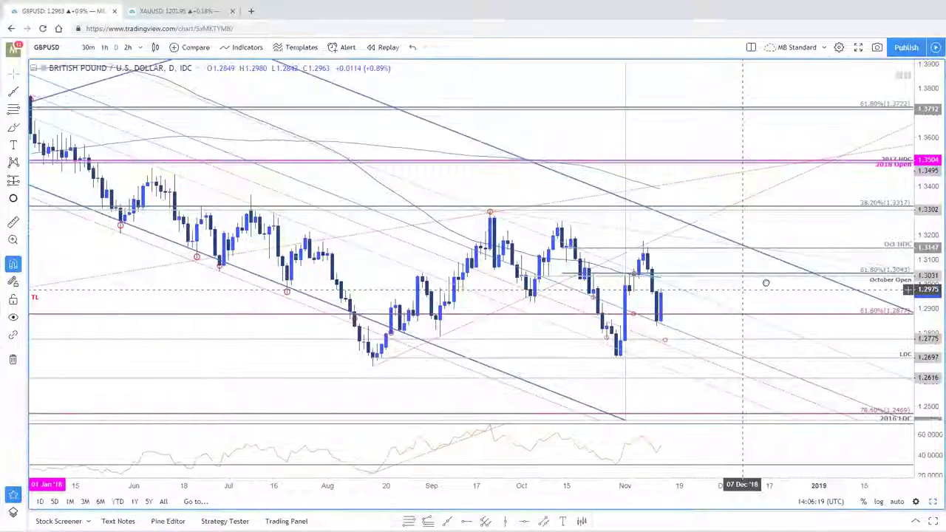
pyautogui.scroll(-2, 813, 280)
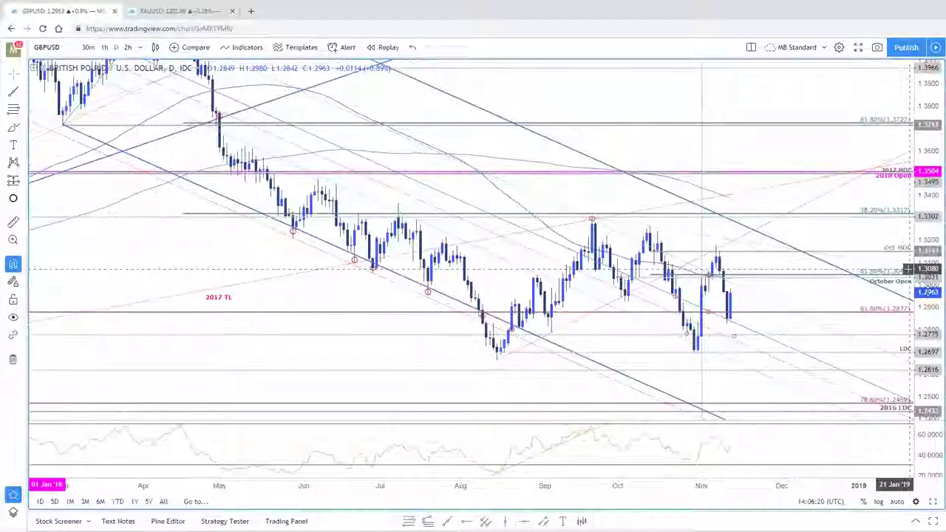
pyautogui.scroll(-1, 702, 270)
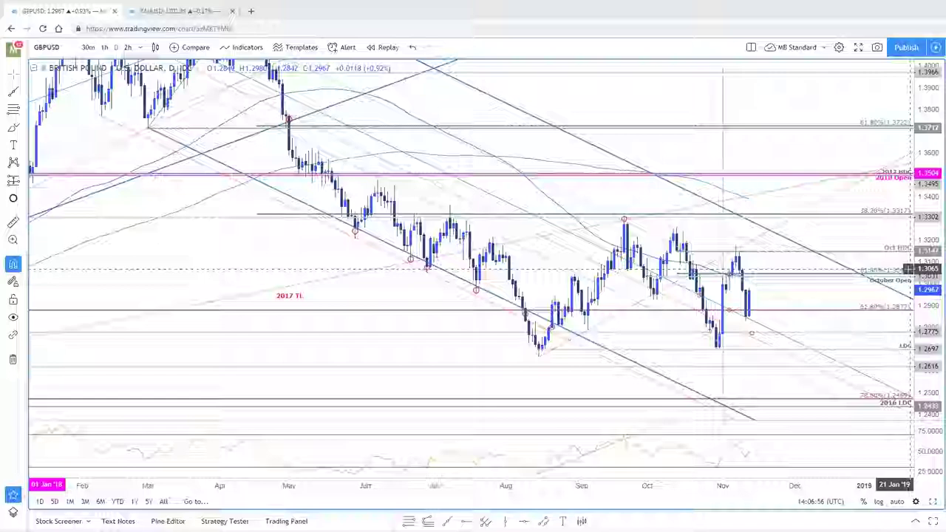
pyautogui.moveTo(825, 308); pyautogui.dragTo(794, 346)
pyautogui.scroll(-2, 795, 347)
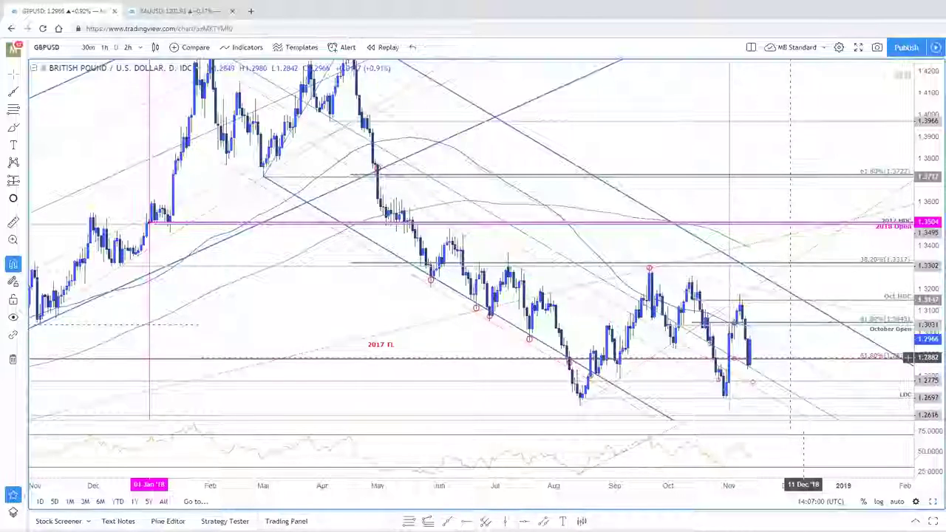
pyautogui.moveTo(800, 359); pyautogui.dragTo(806, 360)
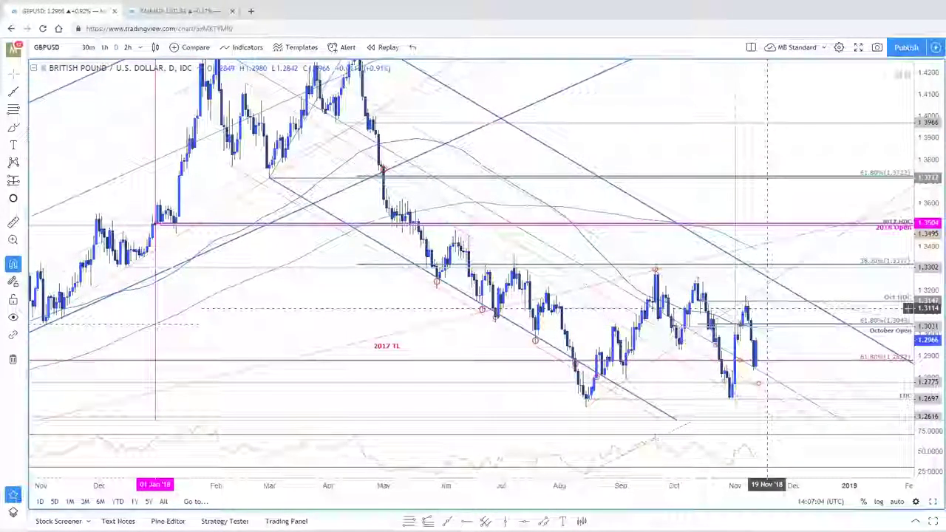
# Step: Show the 120-minute GBPUSD chart at full size and examine the rebound against the 61.8% retracement and October open
pyautogui.click(929, 504)
pyautogui.click(930, 504)
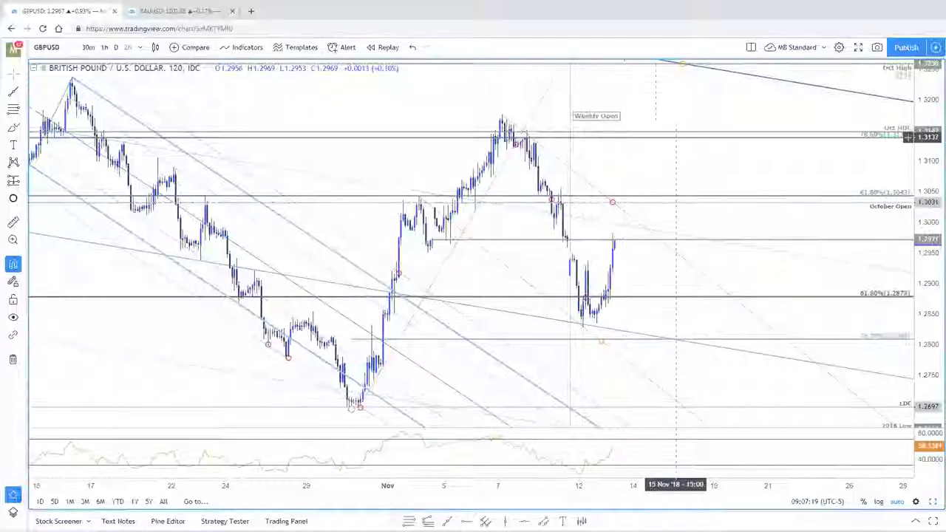
pyautogui.moveTo(625, 253); pyautogui.dragTo(685, 266)
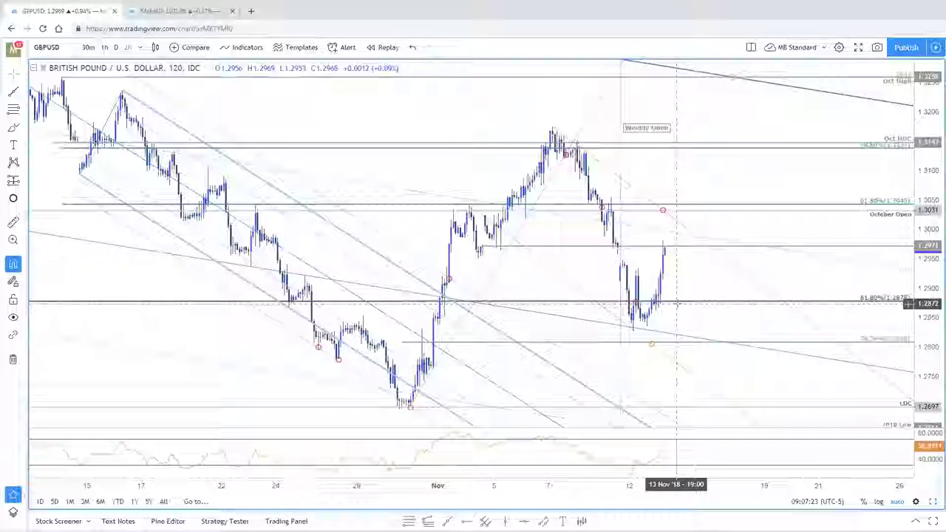
pyautogui.moveTo(699, 298); pyautogui.dragTo(746, 291)
pyautogui.scroll(1, 710, 283)
pyautogui.scroll(-1, 747, 290)
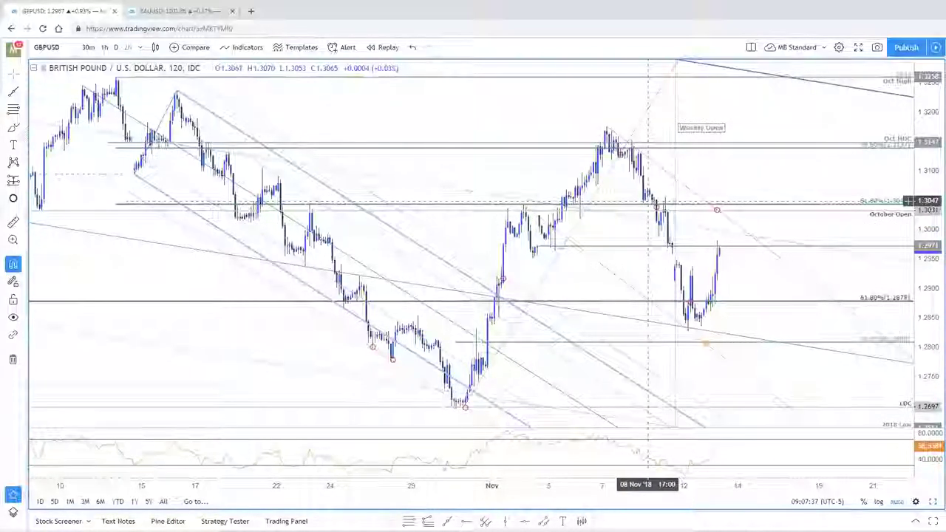
# Step: Draw a trend-based Fibonacci extension from the 30 October low (1.2699) to the 7 November high (1.3175) and 12 November low (1.2826), keeping it on the chart
pyautogui.moveTo(814, 97); pyautogui.dragTo(691, 172)
pyautogui.hotkey('alt', 'f')
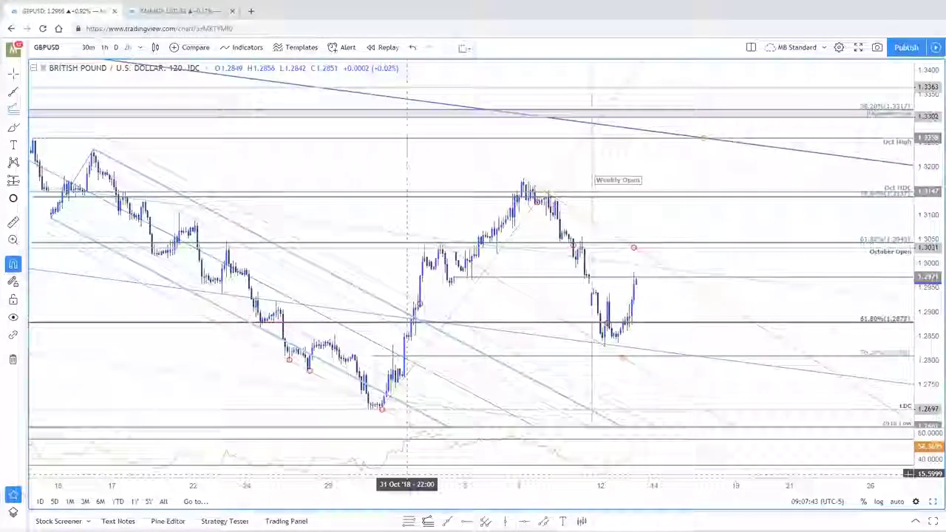
pyautogui.click(378, 407)
pyautogui.click(523, 179)
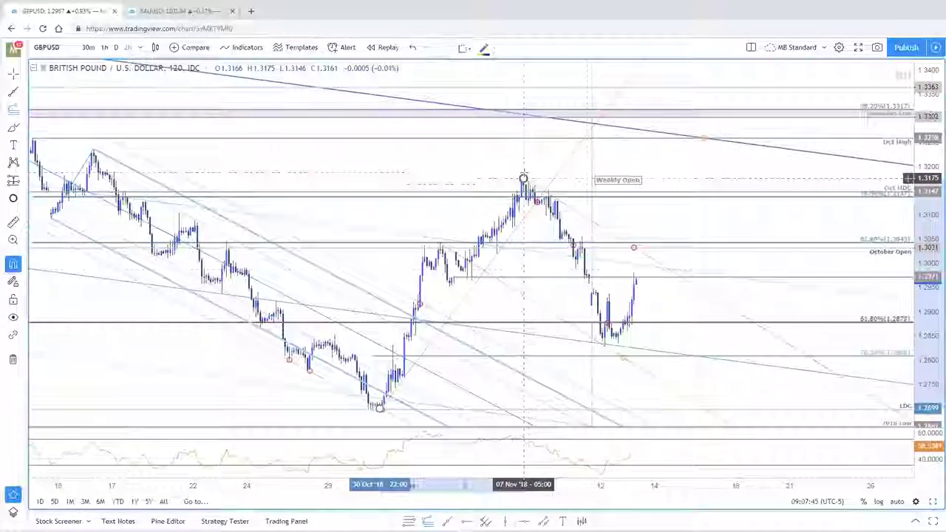
pyautogui.click(605, 346)
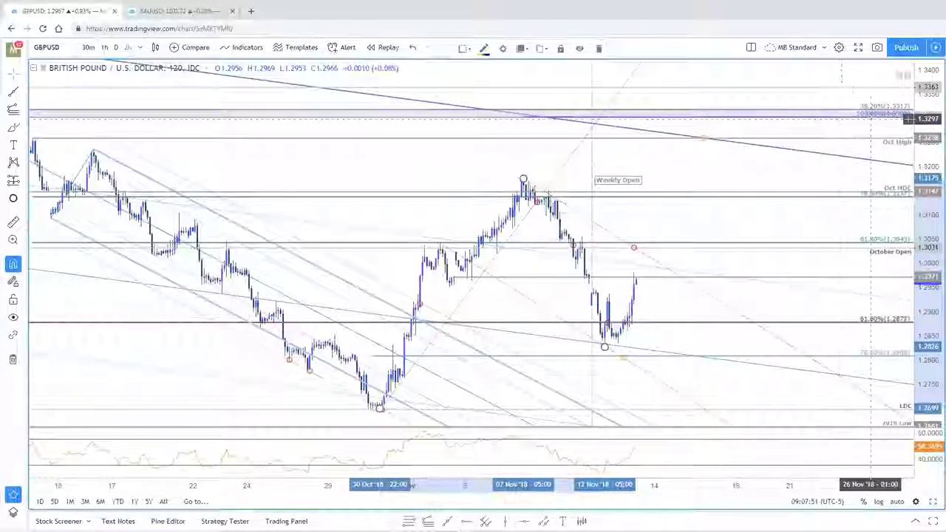
pyautogui.click(767, 163)
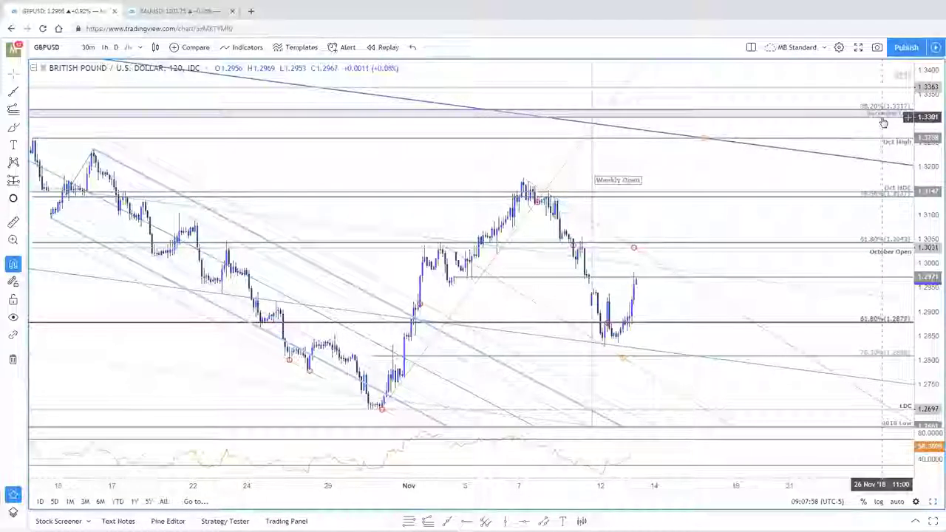
pyautogui.click(412, 48)
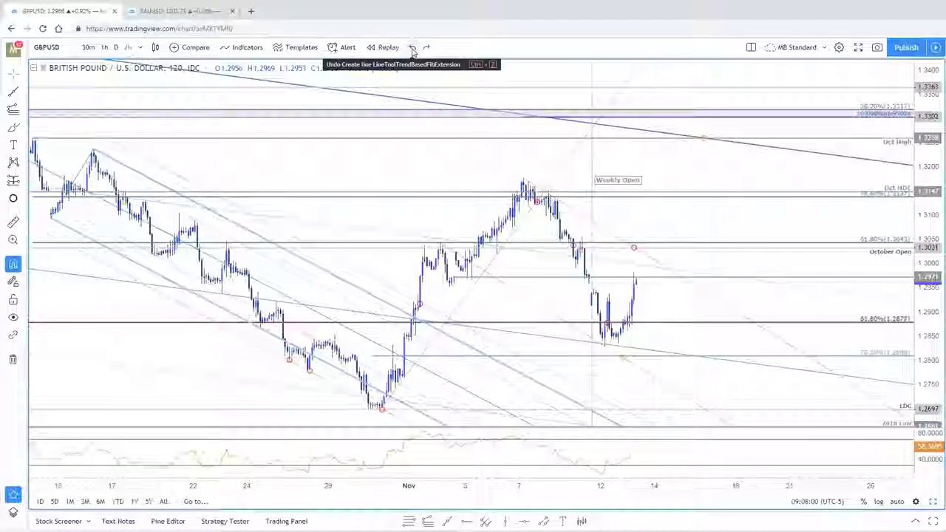
# Step: Try to change the vertical label position of the Fibonacci extension
pyautogui.doubleClick(524, 116)
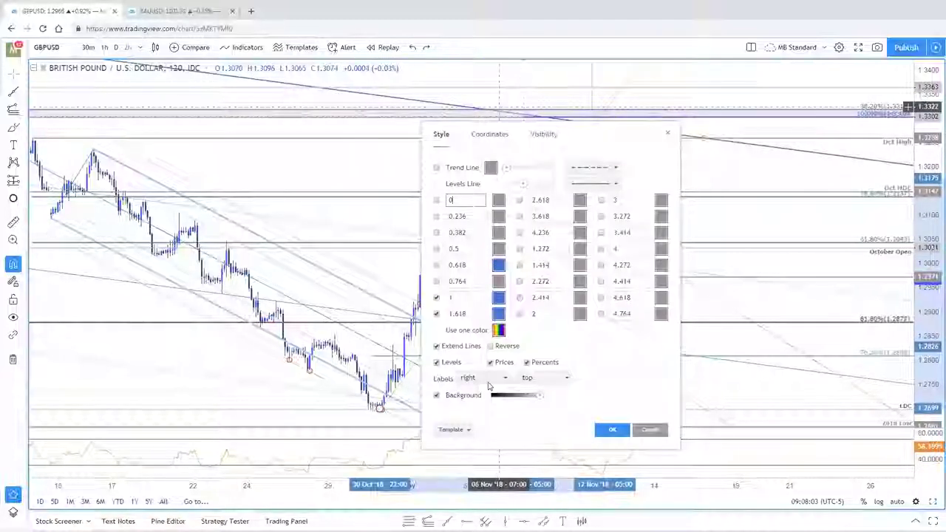
pyautogui.click(547, 377)
pyautogui.click(619, 429)
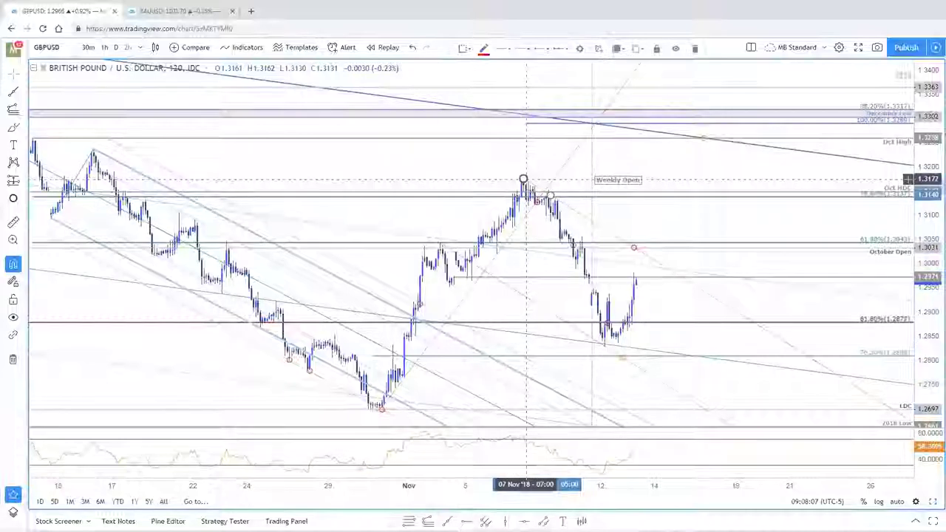
pyautogui.doubleClick(562, 135)
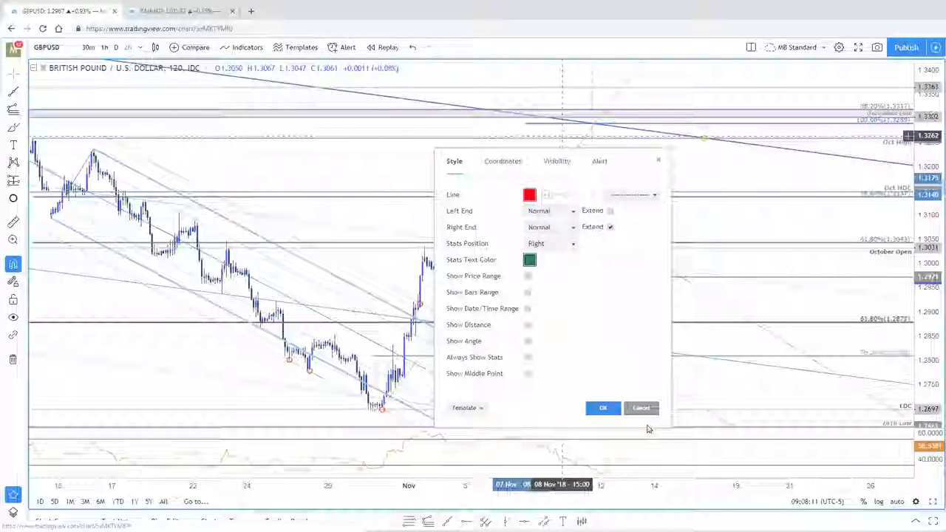
pyautogui.click(641, 408)
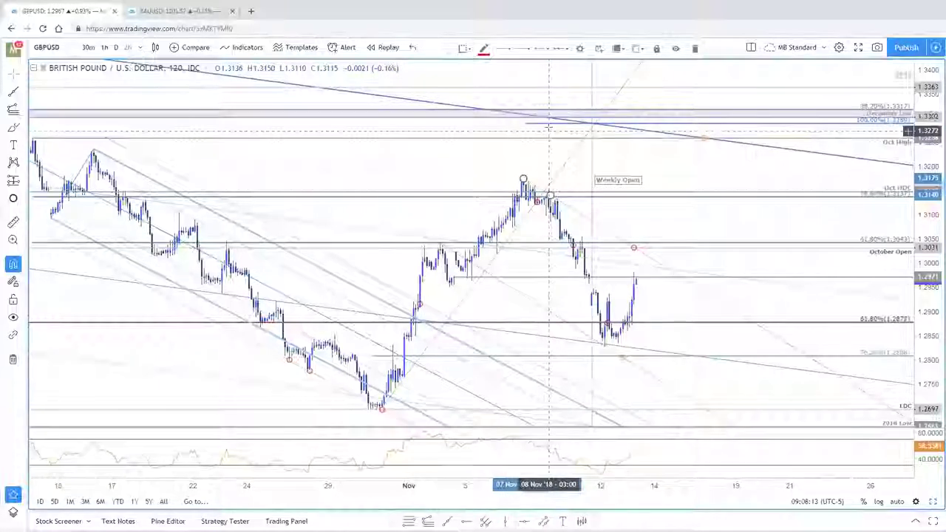
# Step: Snap the Fibonacci extension's second anchor to the 7 November high at 1.3175 and set its labels to bottom
pyautogui.click(548, 127)
pyautogui.moveTo(524, 182); pyautogui.dragTo(524, 176)
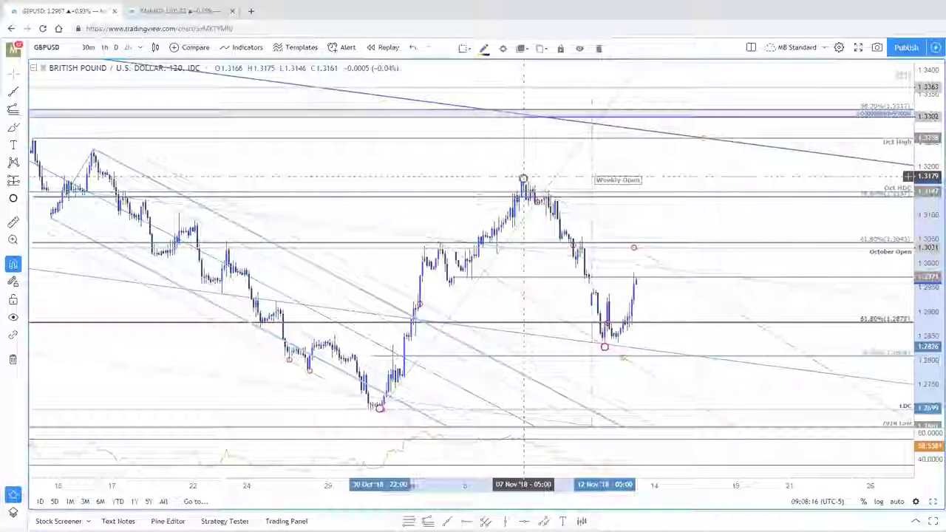
pyautogui.doubleClick(526, 183)
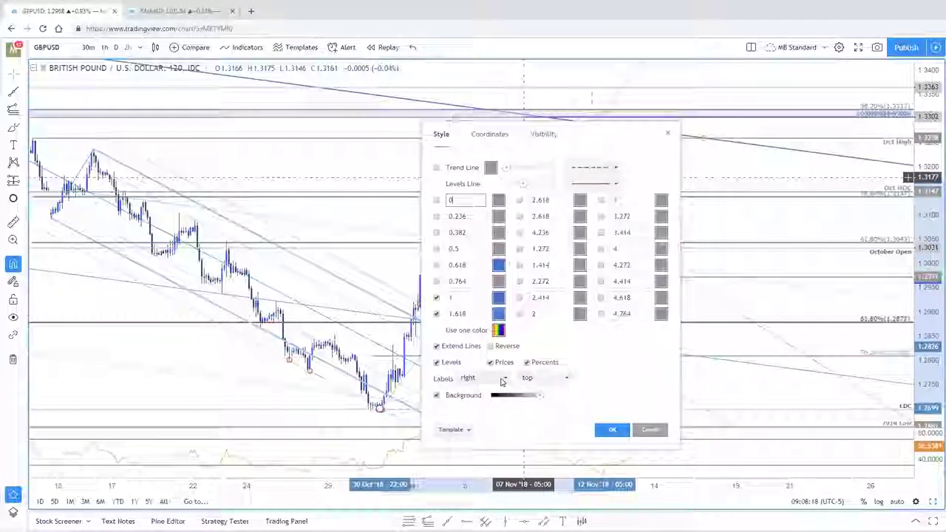
pyautogui.click(545, 378)
pyautogui.click(540, 420)
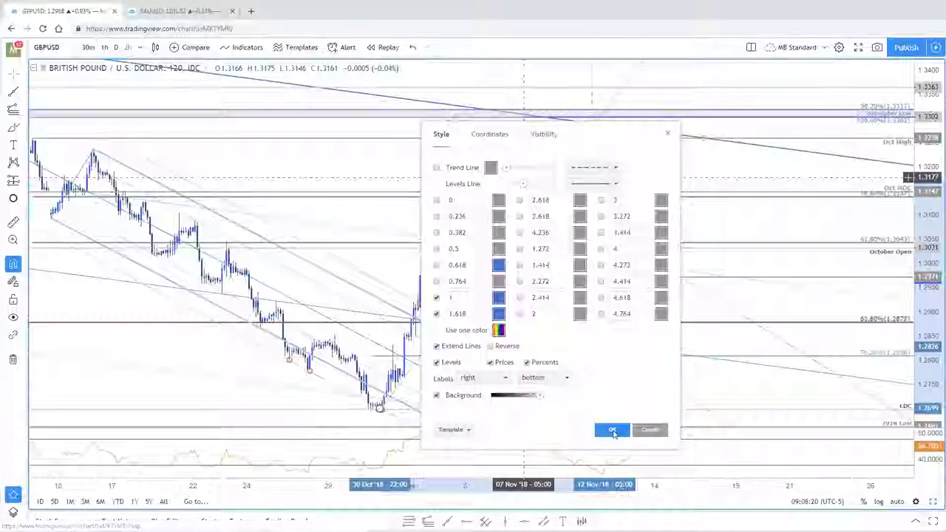
pyautogui.click(613, 430)
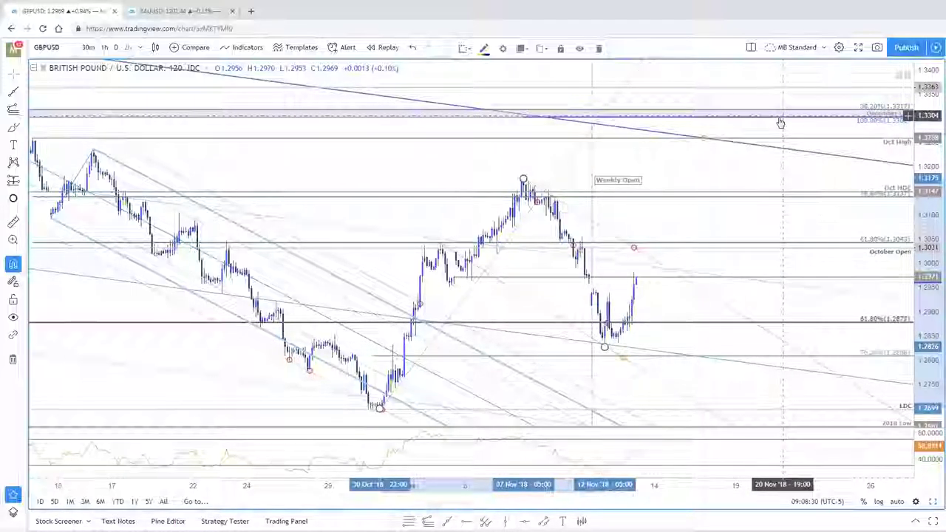
# Step: Examine the extension's 100% level against the September and October highs on the 120-minute chart
pyautogui.scroll(-1, 776, 120)
pyautogui.scroll(-3, 773, 119)
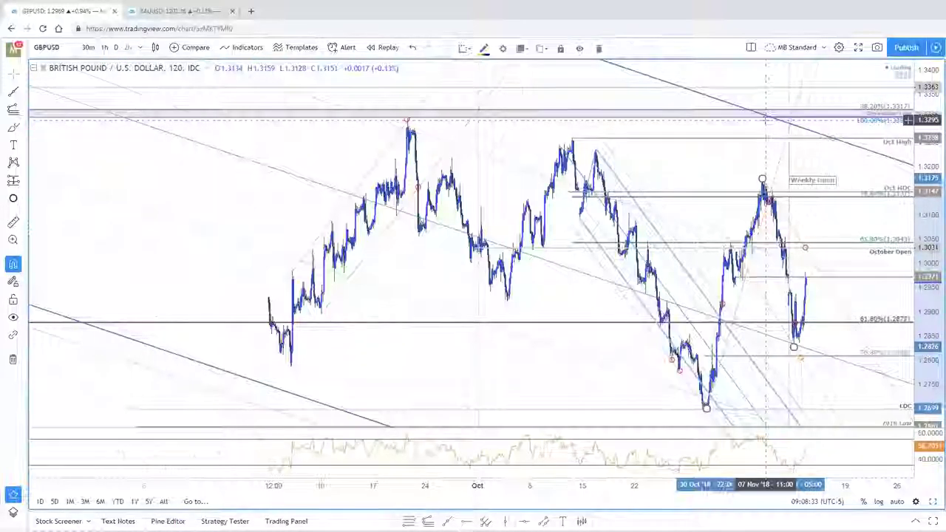
# Step: Restore the split layout from the 2-hour chart and maximize the daily GBPUSD chart, showing price action since January 2018
pyautogui.scroll(-2, 562, 129)
pyautogui.scroll(-1, 281, 133)
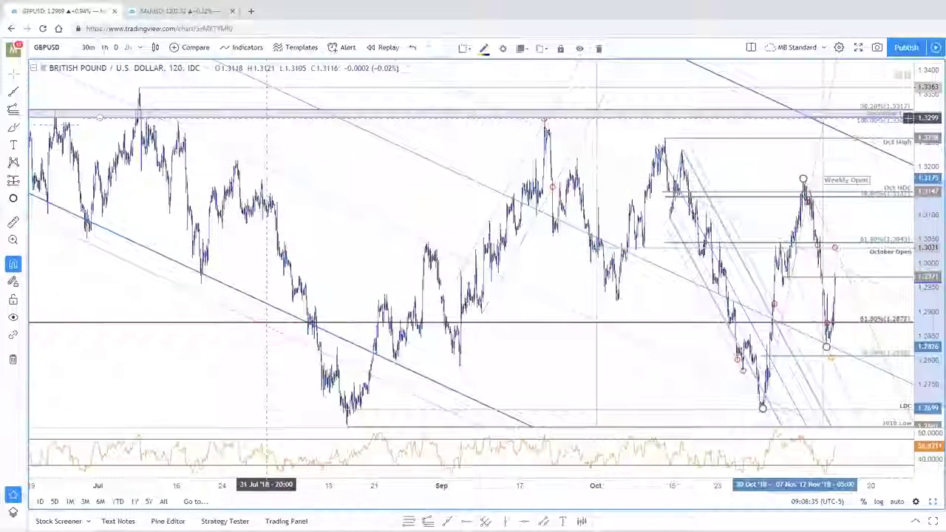
pyautogui.scroll(3, 562, 184)
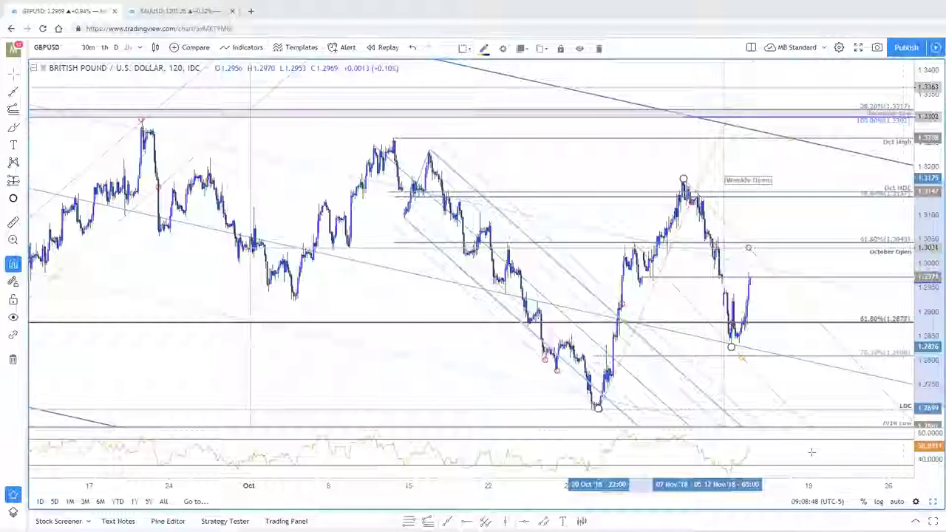
pyautogui.click(933, 502)
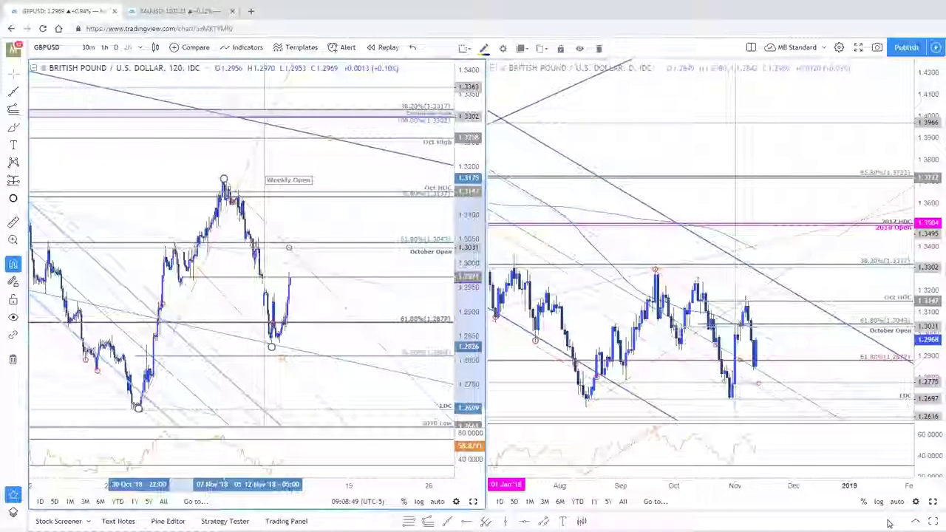
pyautogui.click(933, 501)
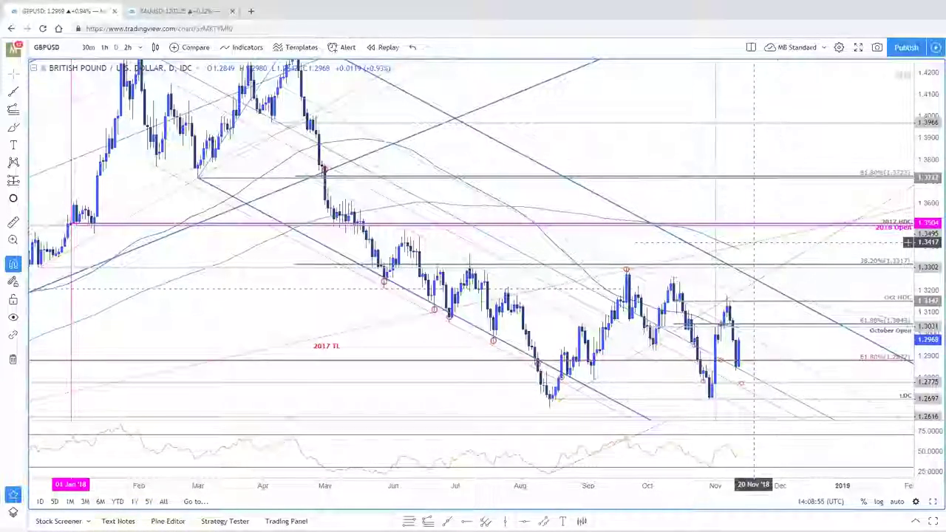
pyautogui.moveTo(772, 248); pyautogui.dragTo(763, 247)
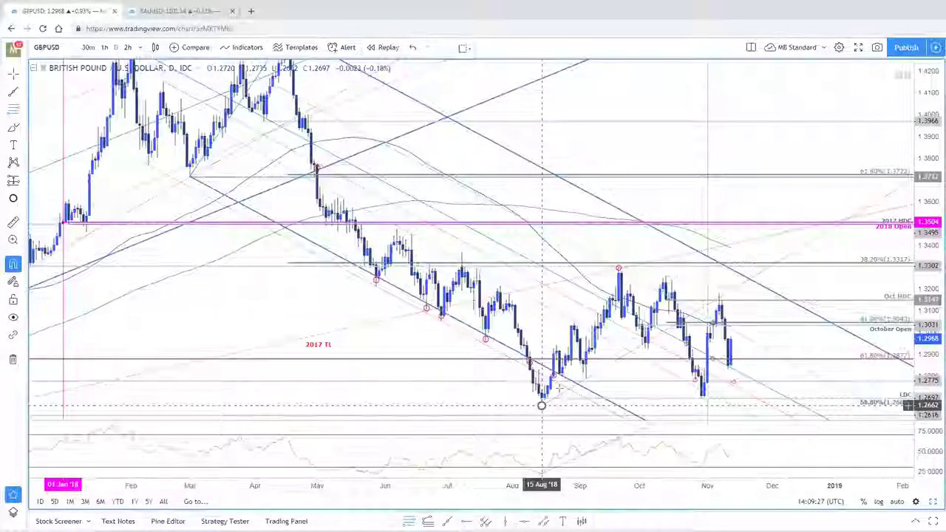
# Step: Complete a Fibonacci retracement from the 15 August low to the 20 September high and replace its 2 level with a -1 level
pyautogui.click(619, 266)
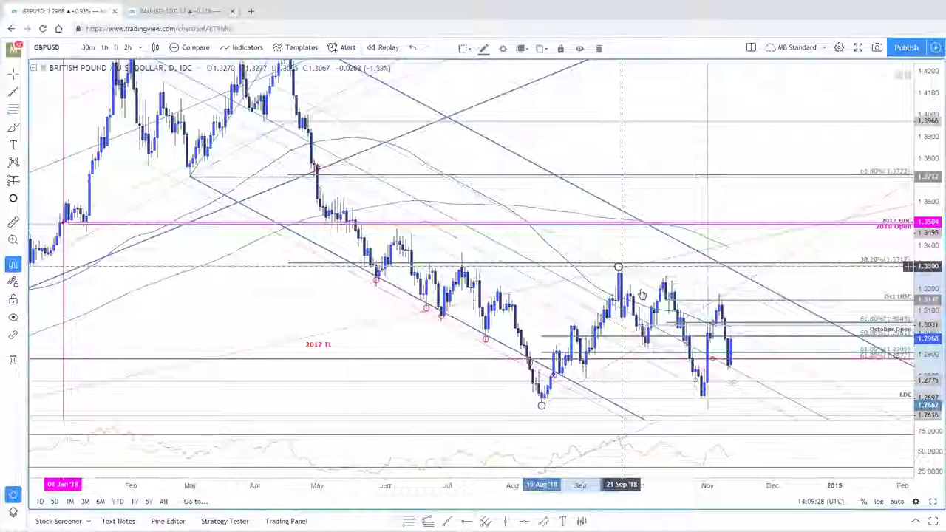
pyautogui.doubleClick(680, 361)
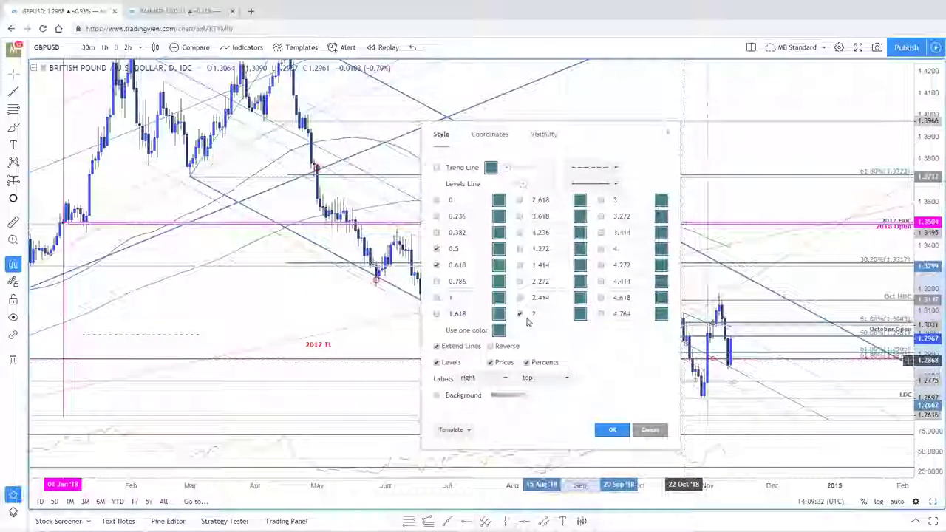
pyautogui.click(436, 297)
pyautogui.click(455, 298)
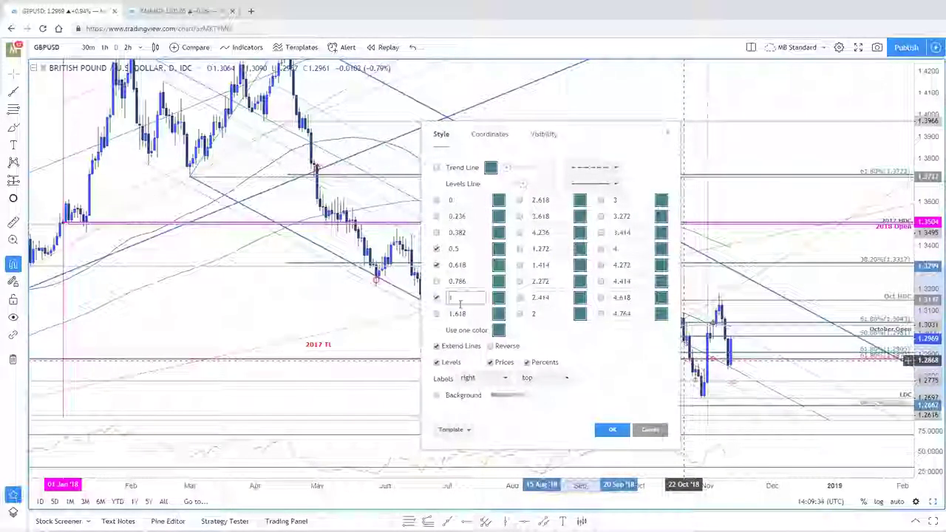
pyautogui.click(498, 297)
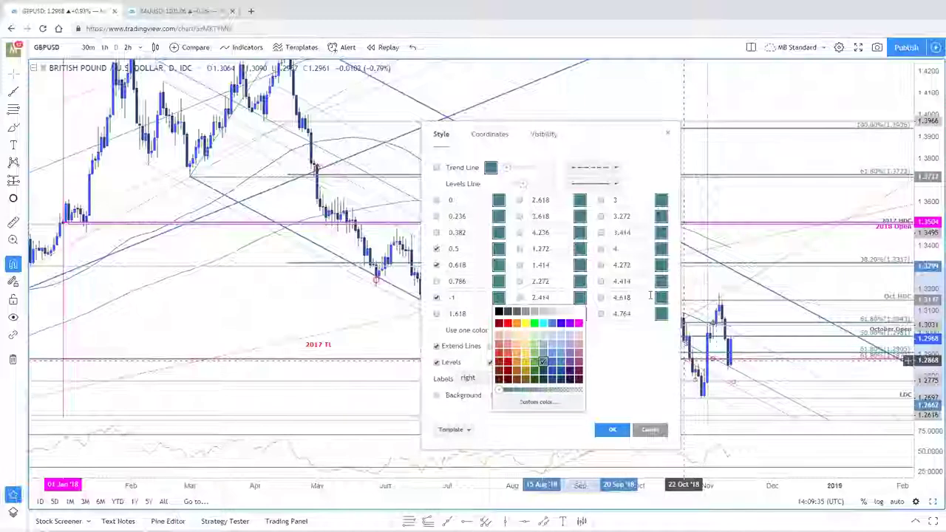
pyautogui.click(779, 149)
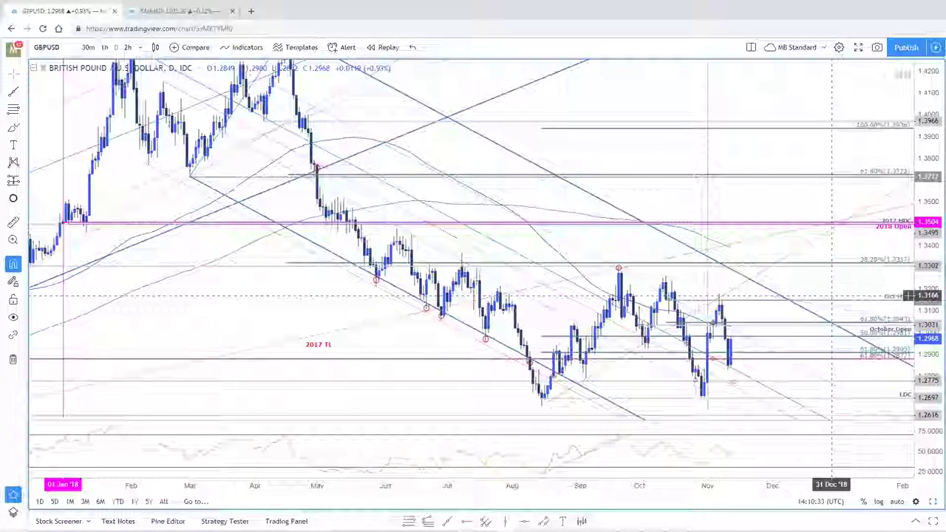
# Step: Place a copy of the circle marker next to the latest daily candle, near the October Open line
pyautogui.moveTo(737, 389); pyautogui.dragTo(745, 314)
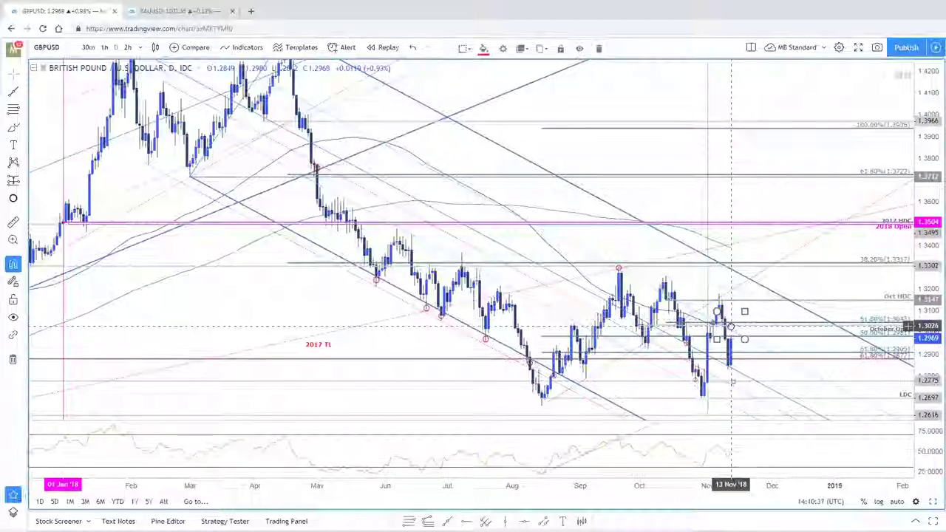
pyautogui.scroll(3, 822, 301)
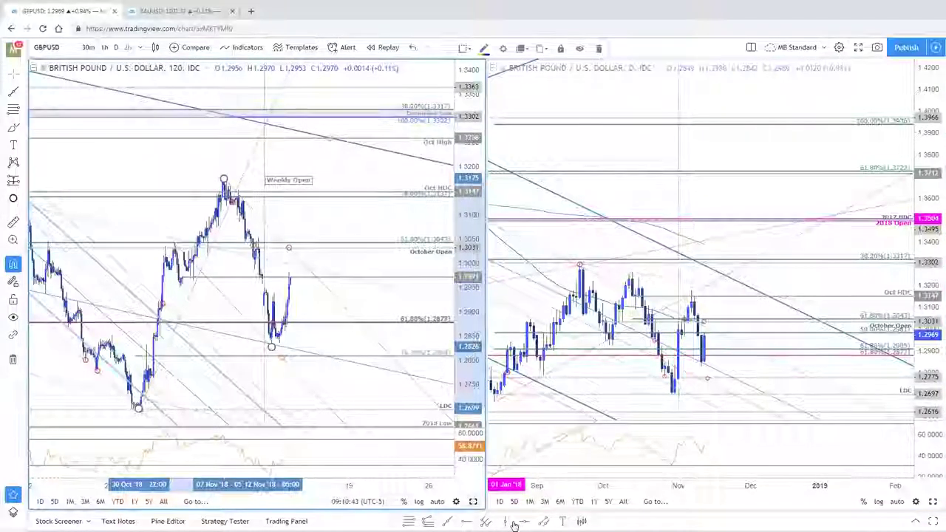
# Step: Maximize the 2-hour GBPUSD chart and examine October's descending channel together with the November price action
pyautogui.hotkey('alt', 'Return')
pyautogui.scroll(3, 606, 417)
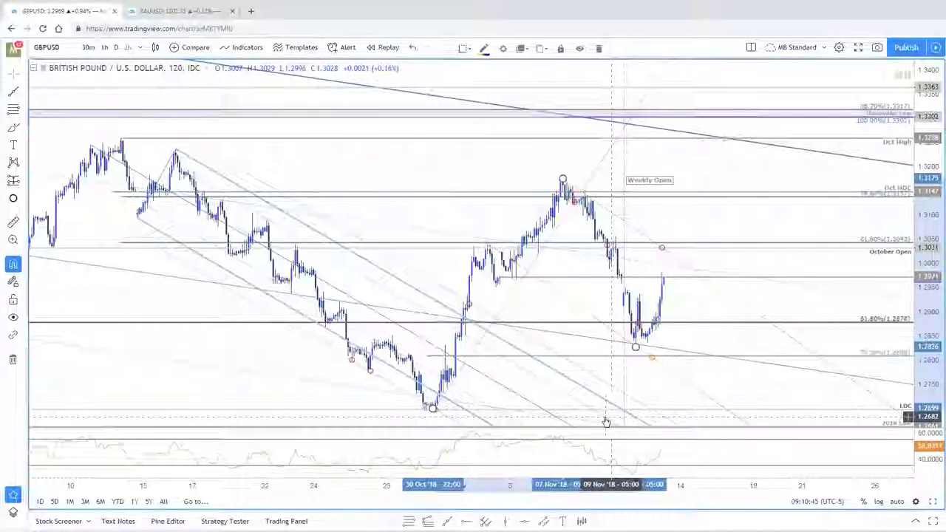
pyautogui.scroll(2, 606, 417)
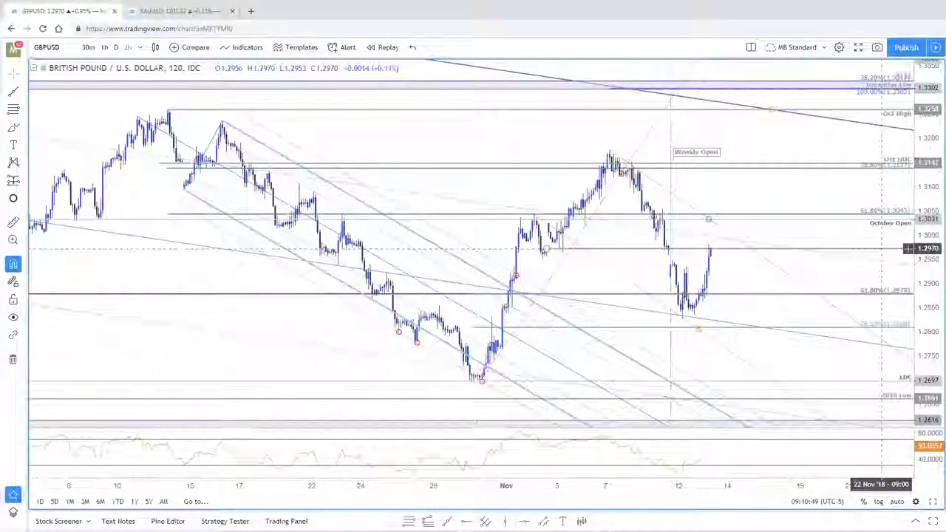
pyautogui.click(431, 244)
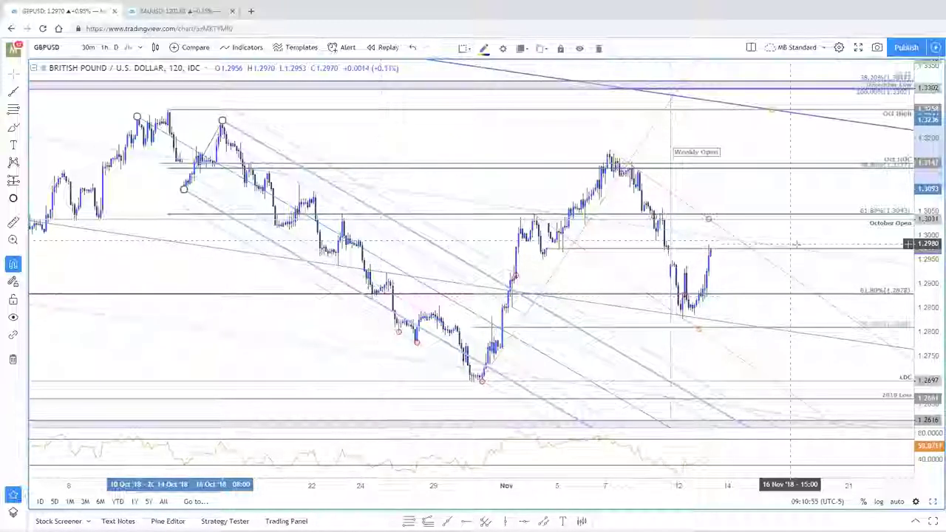
pyautogui.moveTo(767, 243); pyautogui.dragTo(763, 242)
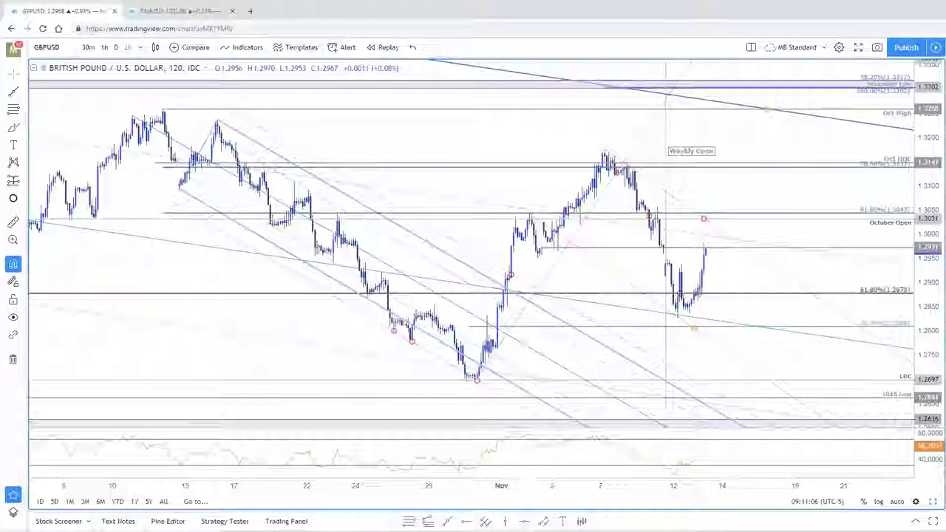
# Step: Load USDCAD and rescale the 2-hour chart around the Sept High line and the 78.60% retracement level
pyautogui.press('Down')
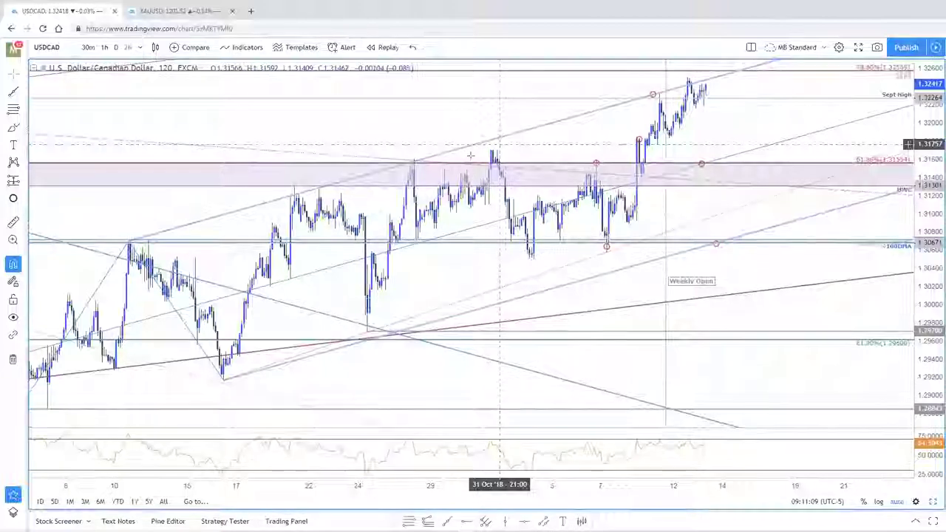
pyautogui.moveTo(784, 94); pyautogui.dragTo(794, 97)
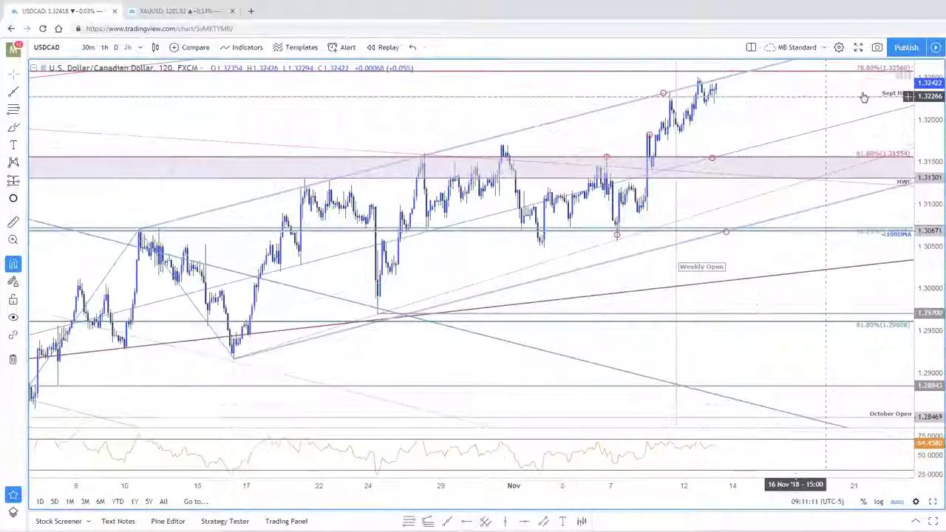
pyautogui.moveTo(928, 91); pyautogui.dragTo(857, 142)
pyautogui.scroll(-5, 749, 164)
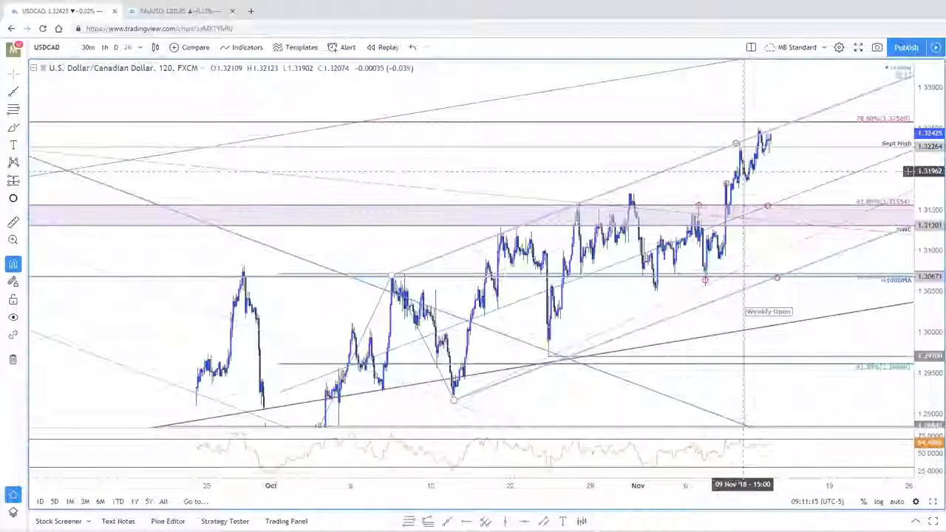
pyautogui.scroll(3, 758, 137)
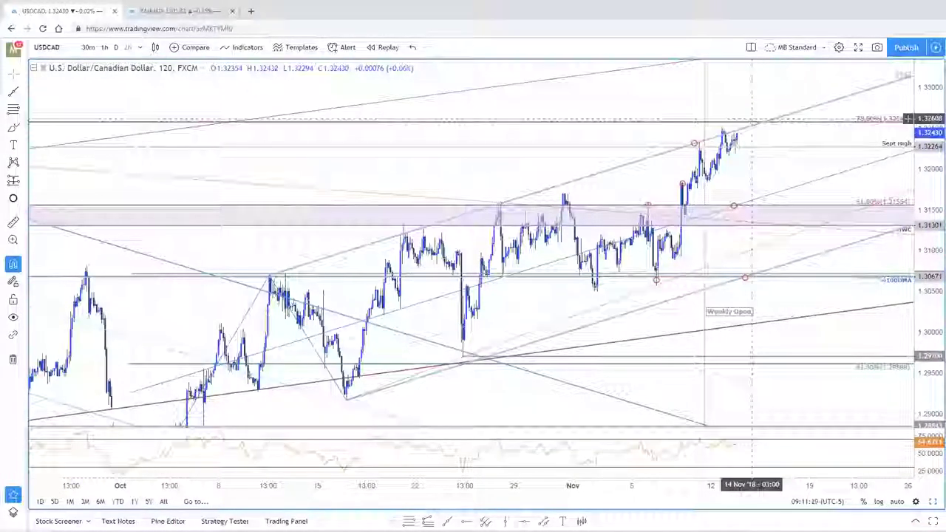
pyautogui.scroll(2, 739, 154)
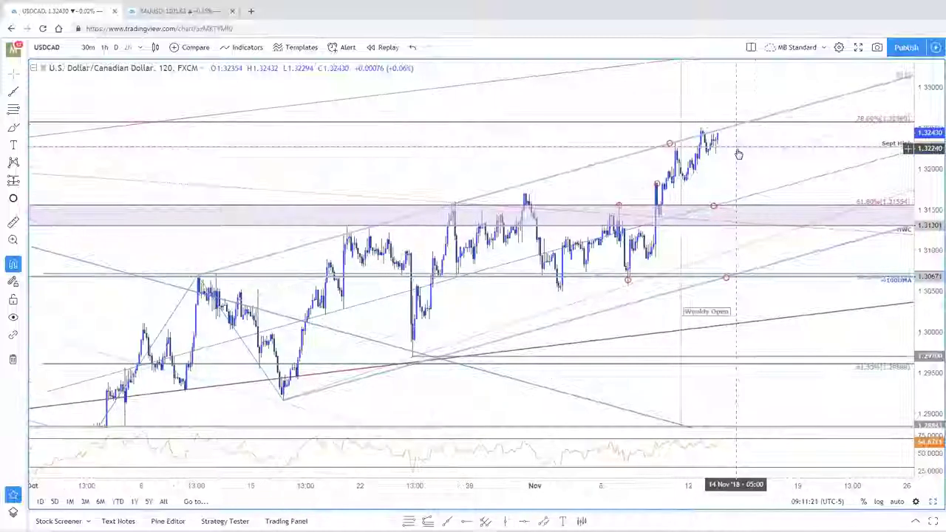
pyautogui.scroll(1, 738, 153)
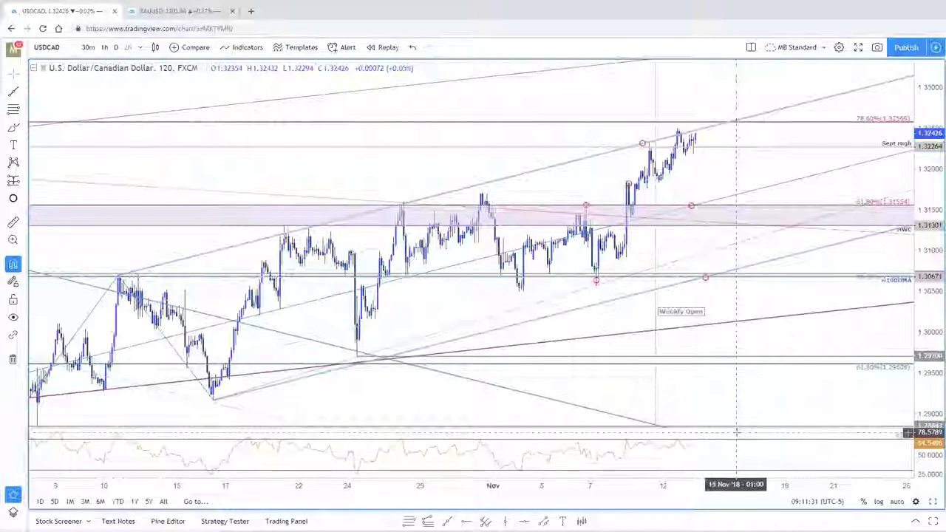
pyautogui.moveTo(711, 183); pyautogui.dragTo(731, 174)
pyautogui.moveTo(933, 179); pyautogui.dragTo(938, 138)
pyautogui.moveTo(752, 173); pyautogui.dragTo(718, 194)
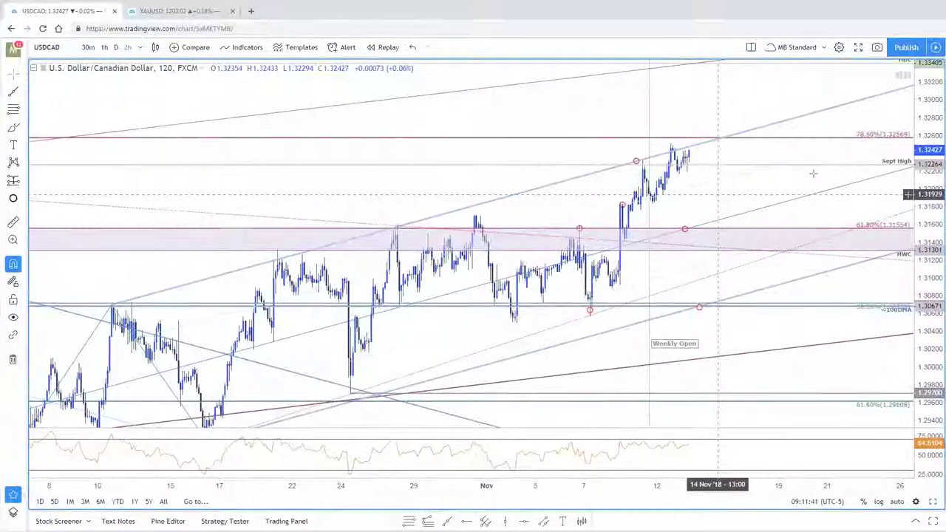
# Step: Maximize the daily USDCAD chart and examine the 2018 ascending channel and the November advance
pyautogui.click(933, 502)
pyautogui.click(932, 503)
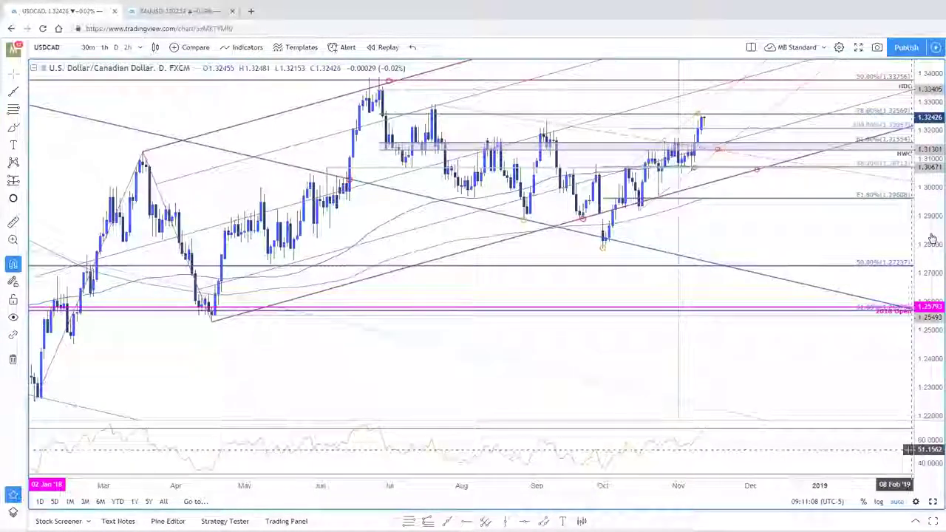
pyautogui.scroll(-2, 933, 238)
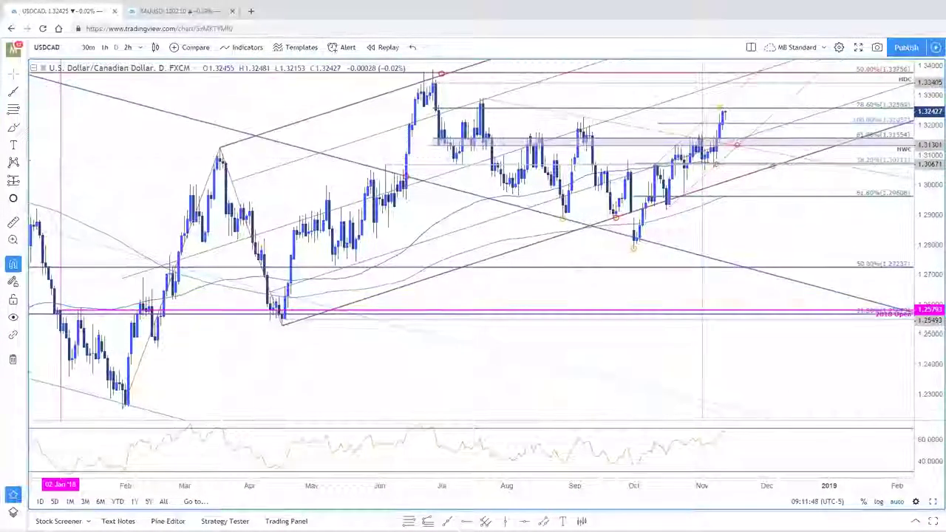
pyautogui.moveTo(870, 237); pyautogui.dragTo(844, 264)
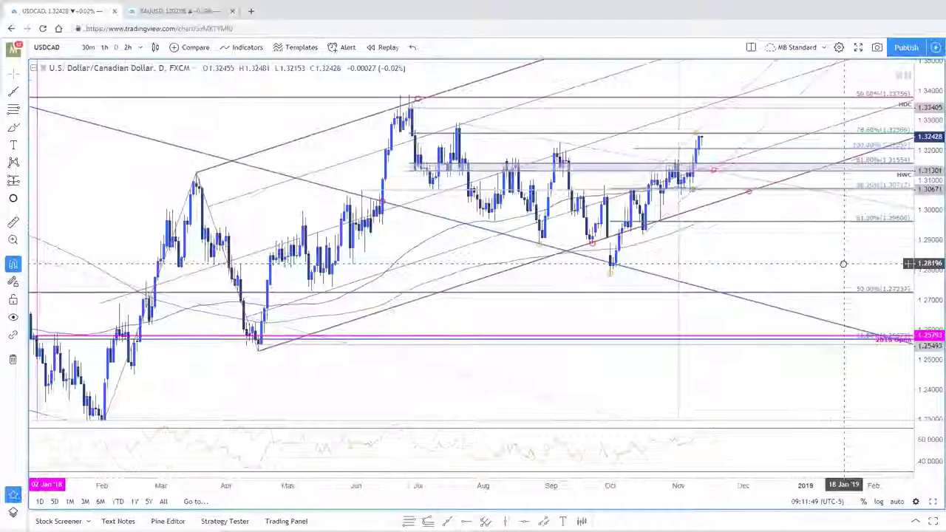
pyautogui.scroll(-1, 844, 264)
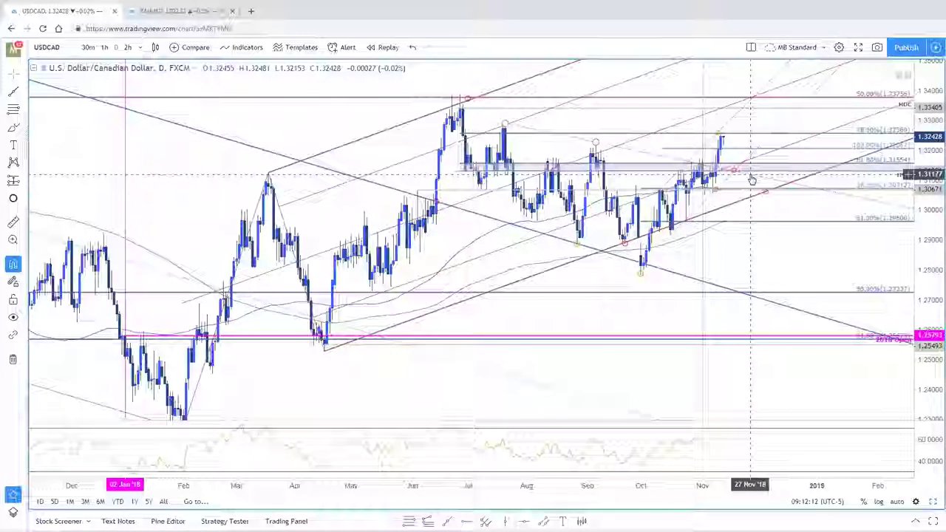
pyautogui.scroll(-3, 737, 127)
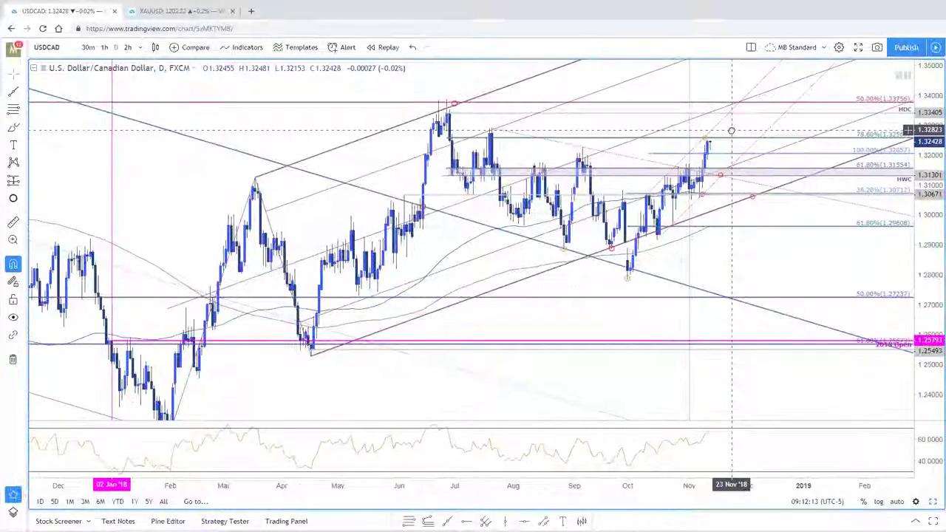
pyautogui.moveTo(380, 130); pyautogui.dragTo(383, 117)
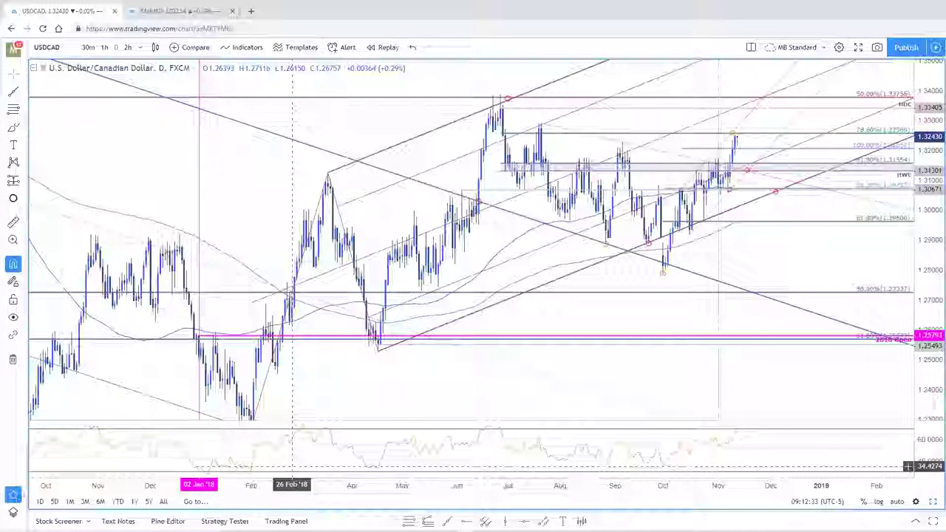
# Step: Maximize the 2-hour USDCAD chart and move the circle marker on the channel's median line to about 1.3159, just past the latest candle
pyautogui.click(933, 502)
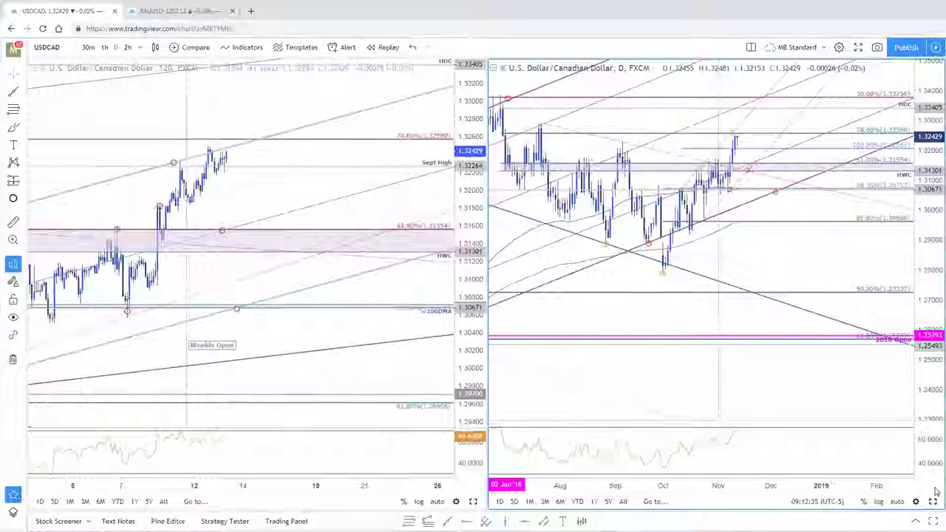
pyautogui.hotkey('alt', 'Return')
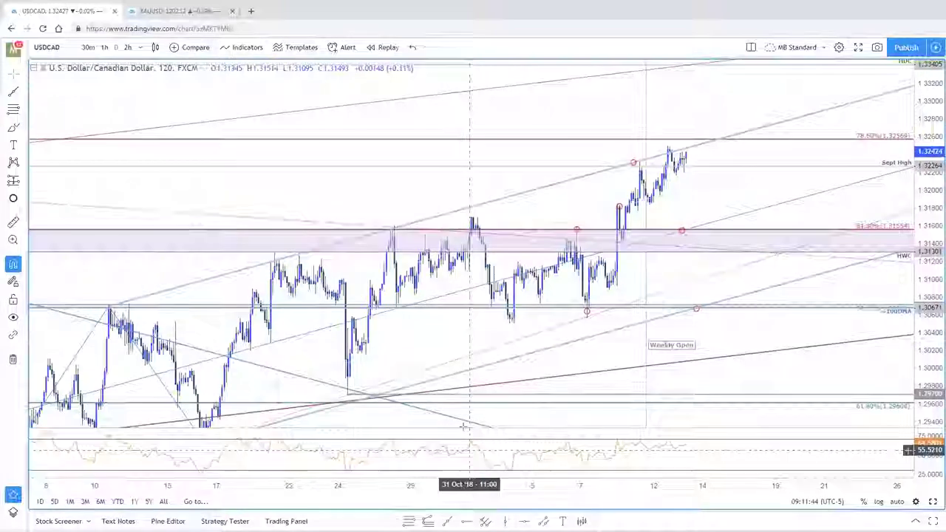
pyautogui.moveTo(764, 93); pyautogui.dragTo(792, 58)
pyautogui.moveTo(714, 198); pyautogui.dragTo(734, 193)
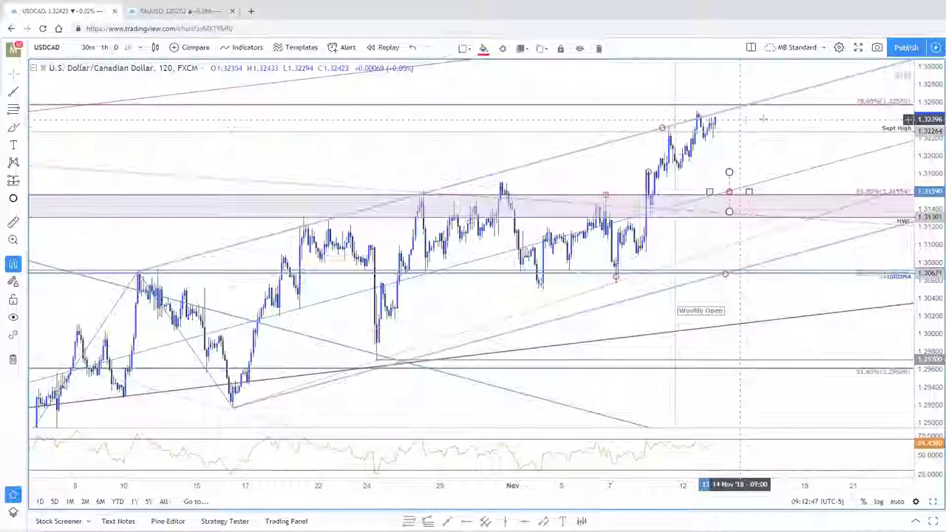
pyautogui.moveTo(744, 121); pyautogui.dragTo(737, 137)
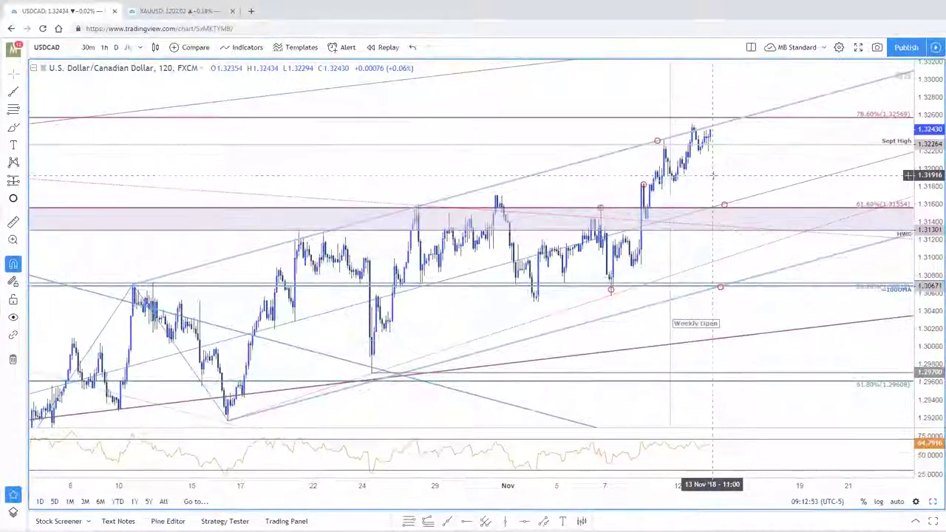
# Step: Move the circle marker from the channel's upper line up to the HDC line at 1.33405, just past the latest candle
pyautogui.moveTo(723, 94); pyautogui.dragTo(725, 103)
pyautogui.moveTo(933, 118); pyautogui.dragTo(939, 144)
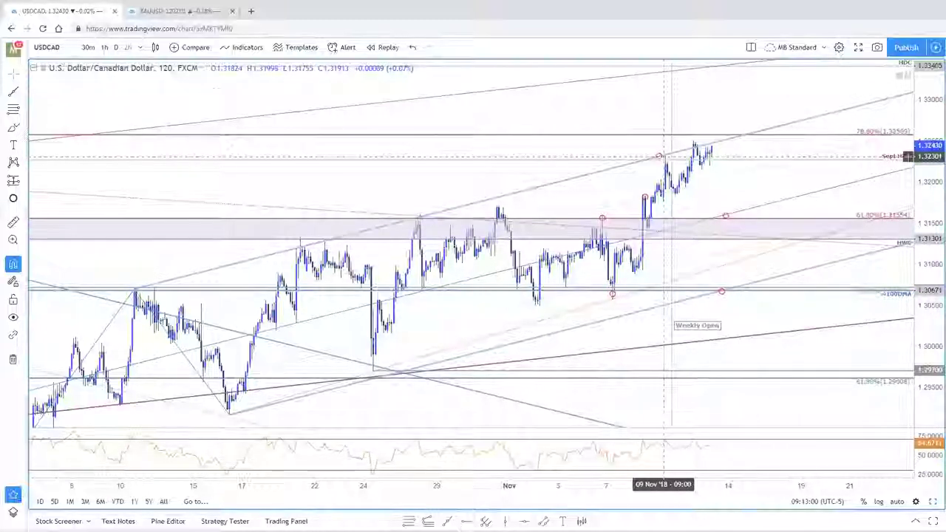
pyautogui.click(728, 68)
pyautogui.click(714, 204)
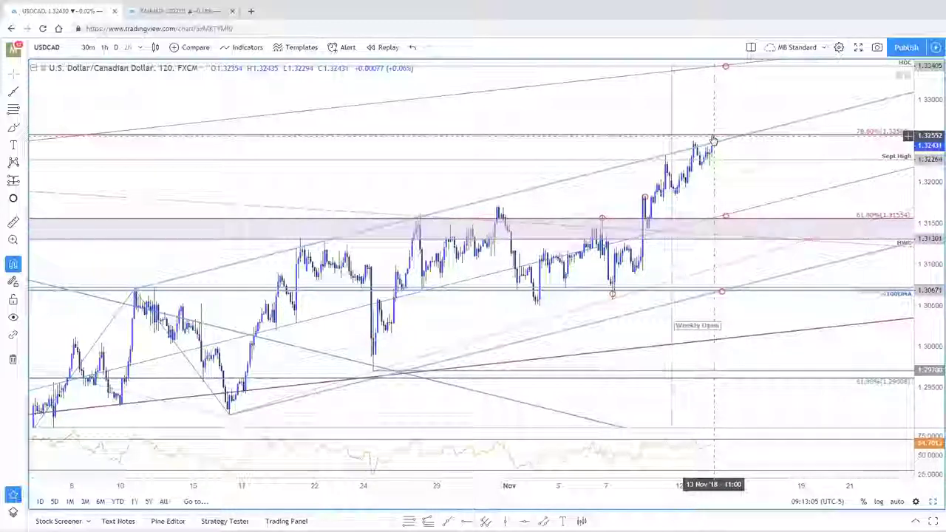
# Step: Examine USDCAD on the 2-hour chart against the 78.60% retracement, the Sept High line and the ascending channel
pyautogui.moveTo(734, 116); pyautogui.dragTo(751, 110)
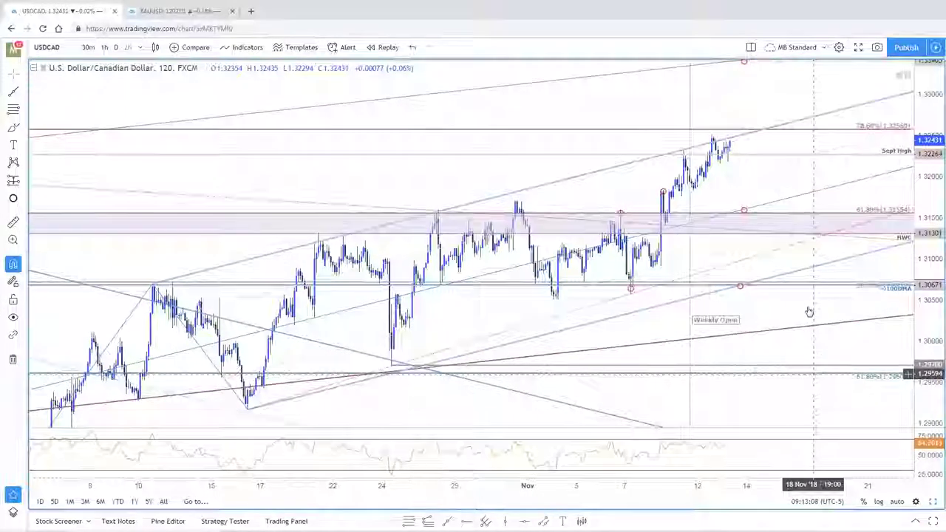
pyautogui.moveTo(804, 118); pyautogui.dragTo(801, 121)
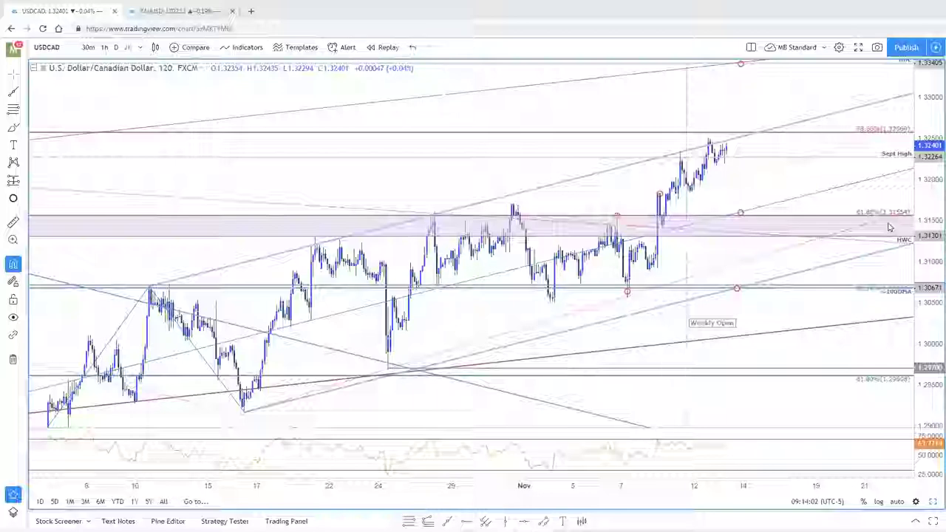
pyautogui.moveTo(777, 109); pyautogui.dragTo(744, 108)
pyautogui.moveTo(930, 93); pyautogui.dragTo(929, 108)
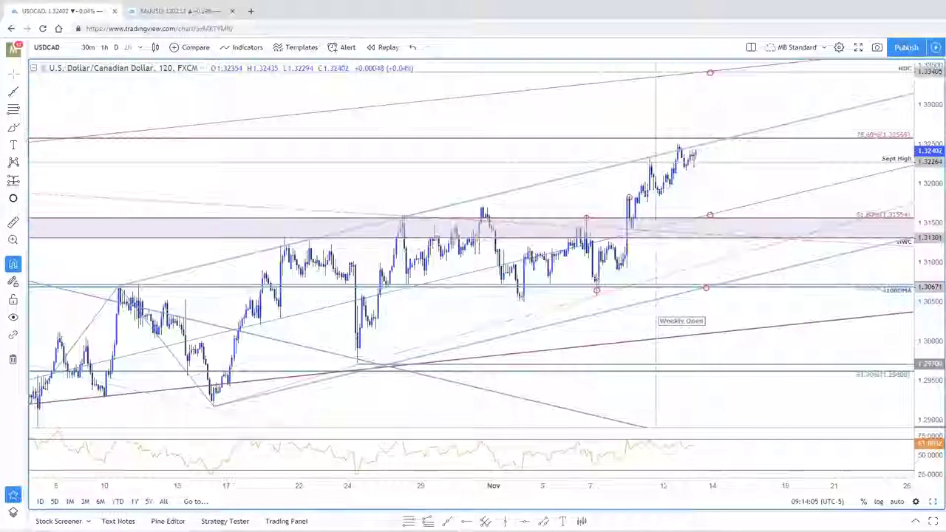
pyautogui.moveTo(755, 251); pyautogui.dragTo(742, 254)
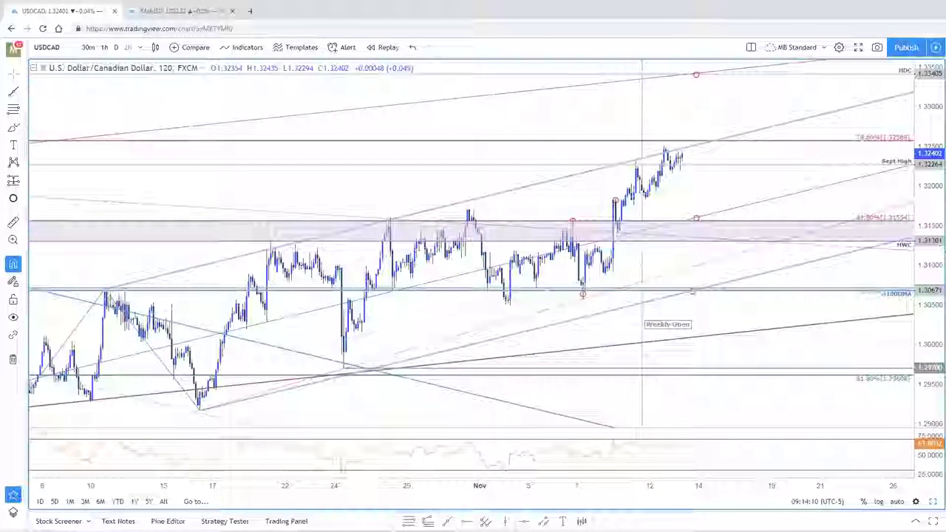
# Step: Load the 2-hour USOIL chart, and switch to the SB Trade Desk website to look through the intraday update posts
pyautogui.press('Down')
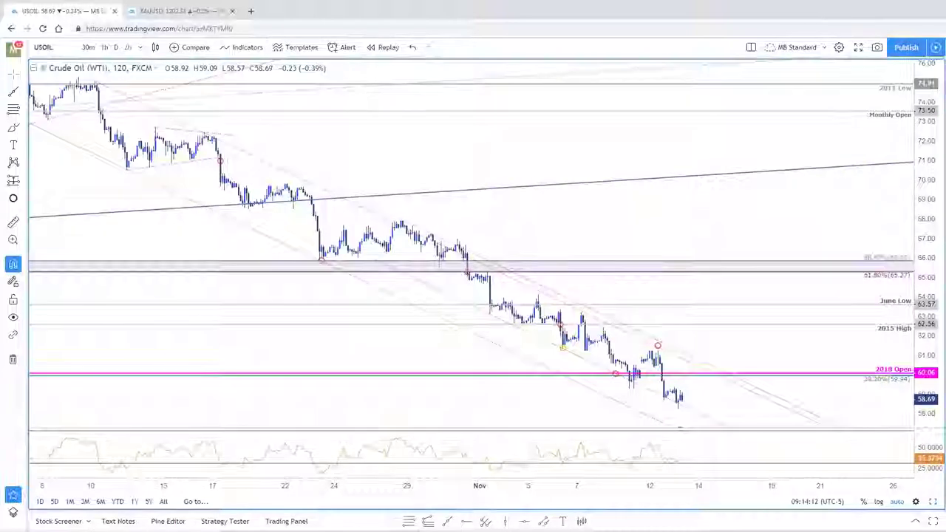
pyautogui.hotkey('alt', 'Tab')
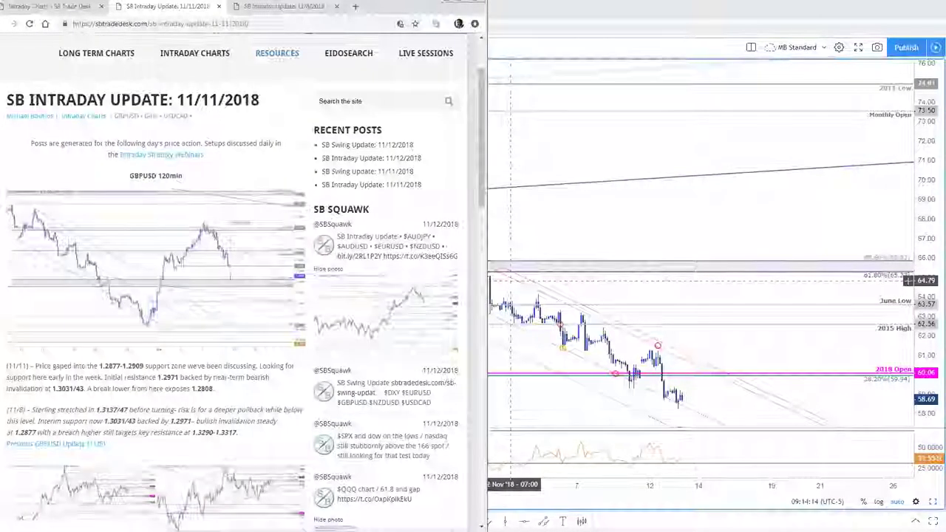
pyautogui.hotkey('ctrl', 'Tab')
pyautogui.scroll(-8, 284, 219)
pyautogui.click(285, 219)
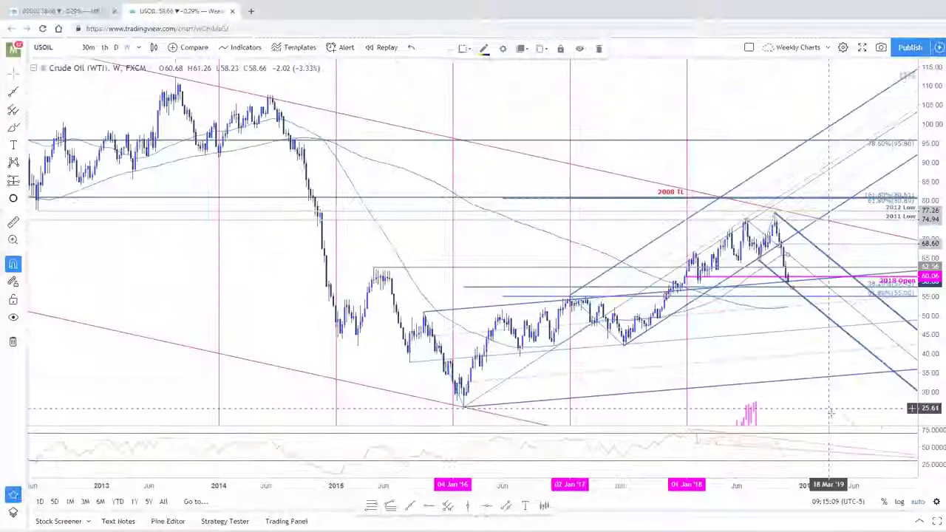
# Step: Examine the 2018 decline on the weekly USOIL chart and select the moving average
pyautogui.scroll(2, 829, 412)
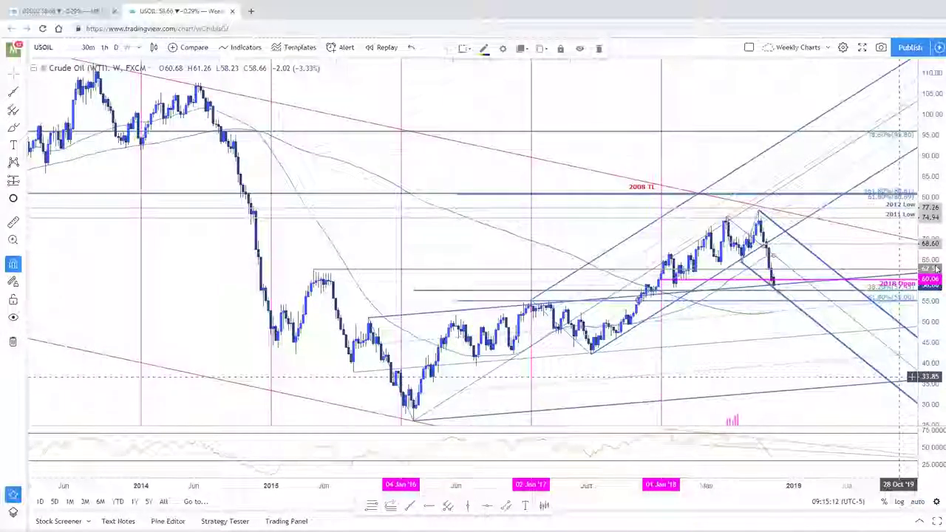
pyautogui.scroll(-1, 845, 249)
pyautogui.moveTo(730, 148); pyautogui.dragTo(649, 144)
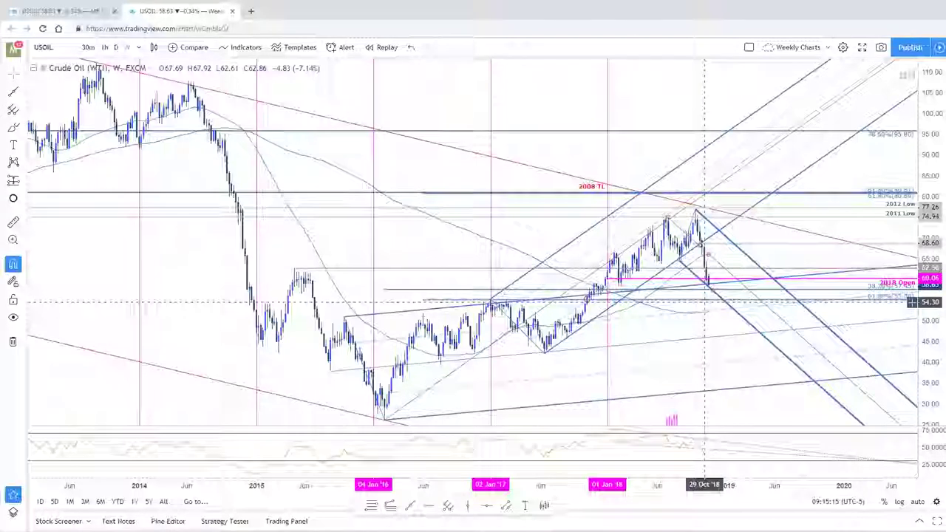
pyautogui.click(682, 289)
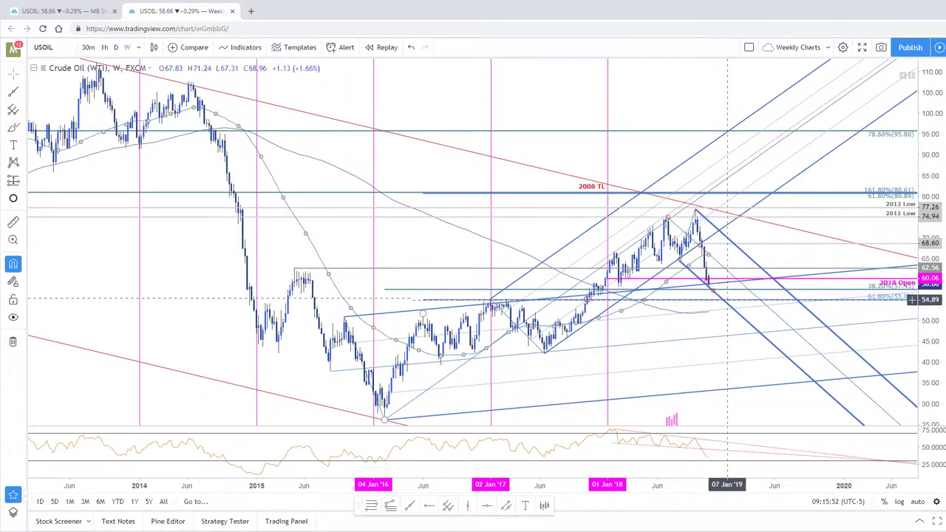
# Step: Stretch the weekly USOIL price scale around the latest decline and select the rising channel that starts at the August 2015 low
pyautogui.moveTo(792, 257); pyautogui.dragTo(806, 242)
pyautogui.moveTo(935, 287); pyautogui.dragTo(933, 223)
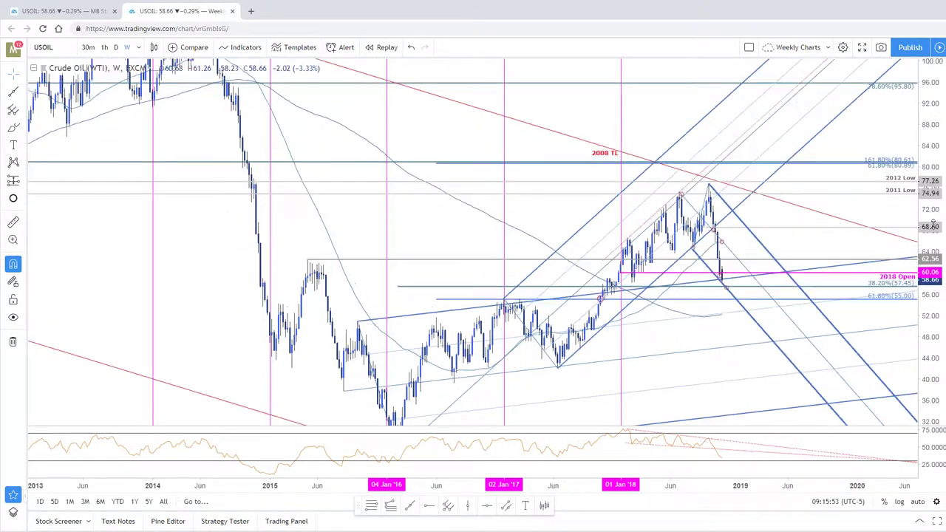
pyautogui.scroll(2, 353, 292)
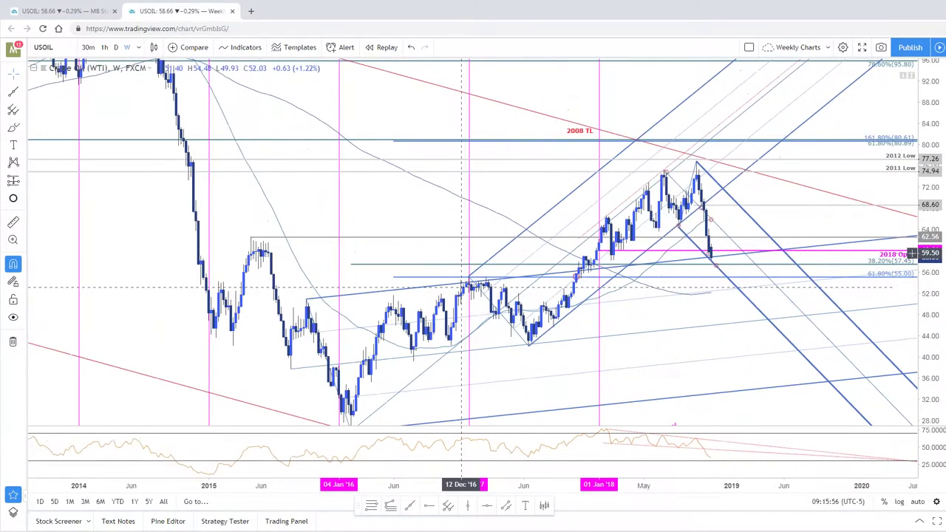
pyautogui.click(290, 371)
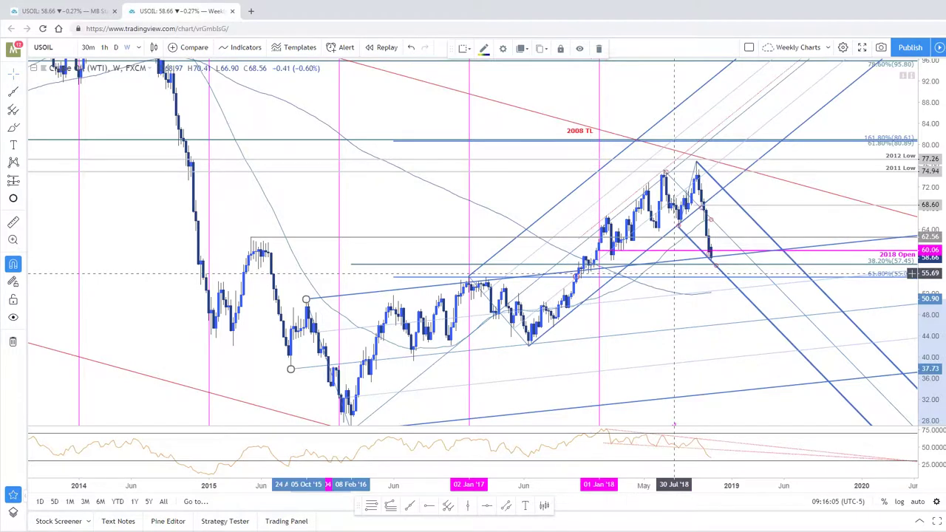
# Step: Shift the circle marker at the November 2018 low slightly down the weekly descending channel's lower line, and select the 68.60 horizontal line
pyautogui.moveTo(710, 262); pyautogui.dragTo(712, 263)
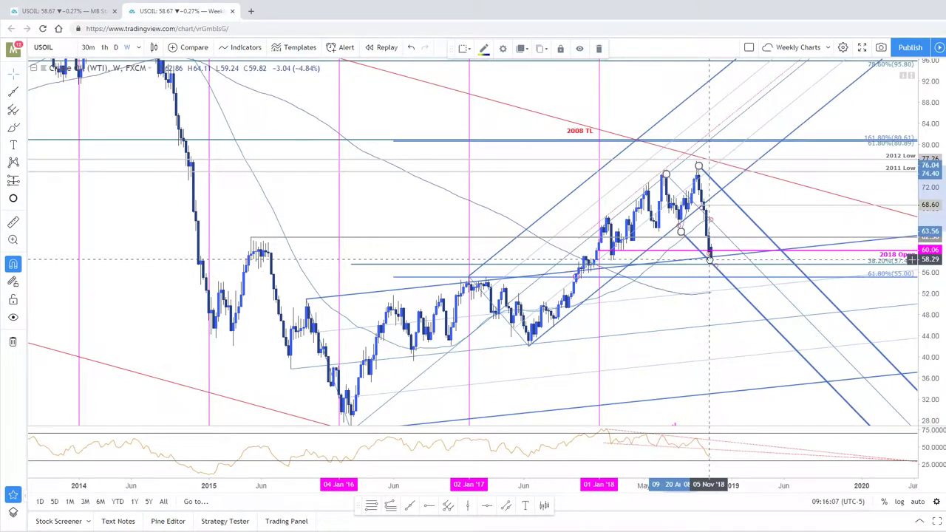
pyautogui.click(412, 47)
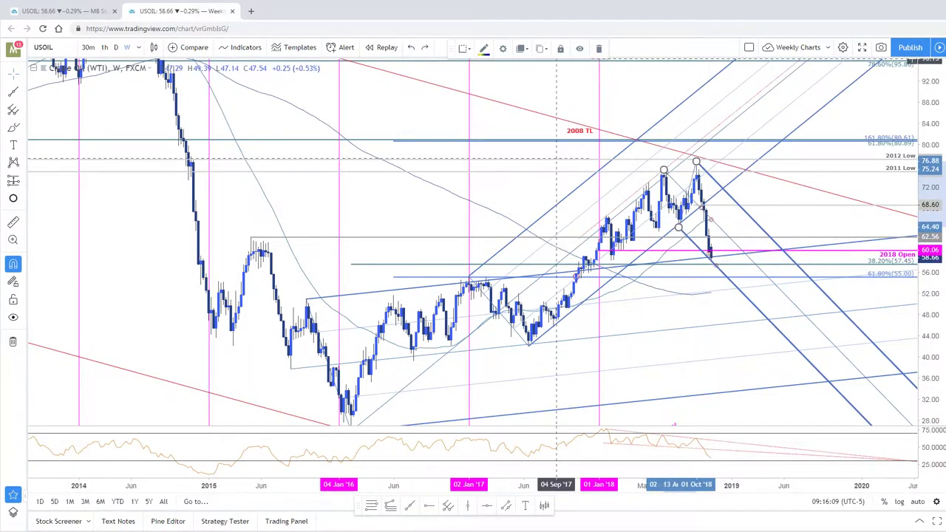
pyautogui.moveTo(709, 253); pyautogui.dragTo(707, 259)
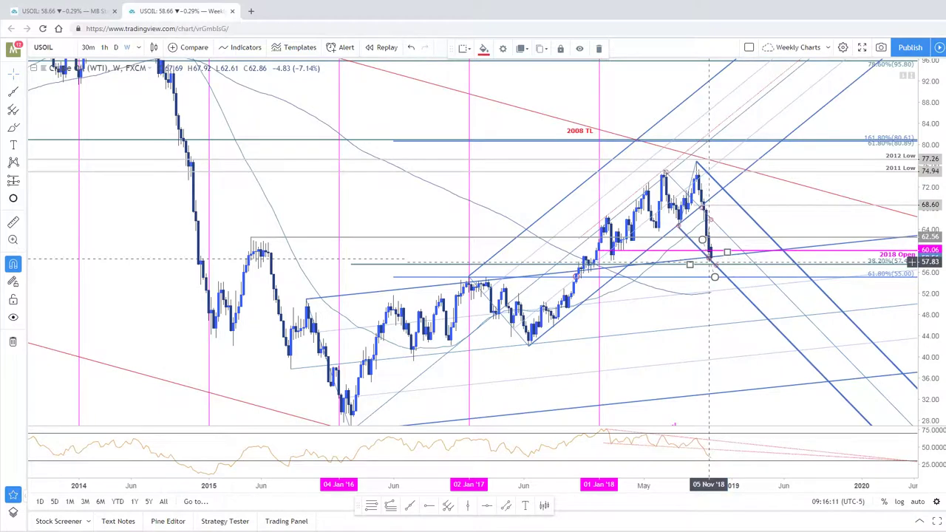
pyautogui.click(806, 205)
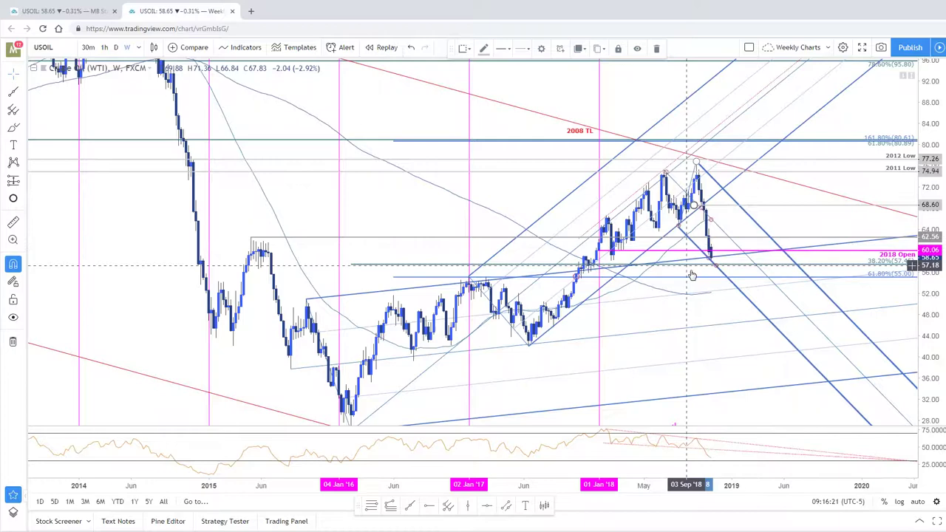
pyautogui.scroll(-1, 721, 283)
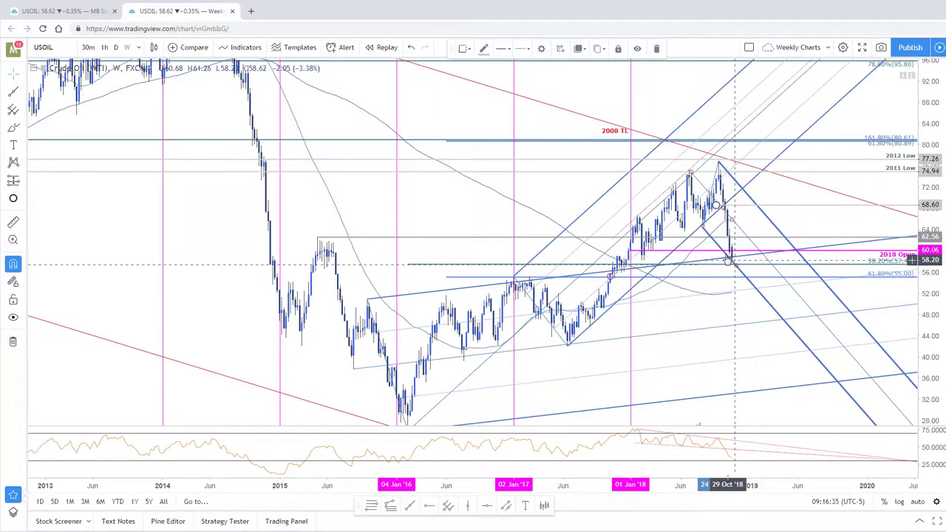
# Step: Return to the MB Standard layout, maximize the daily USOIL chart and select its RSI line
pyautogui.click(88, 11)
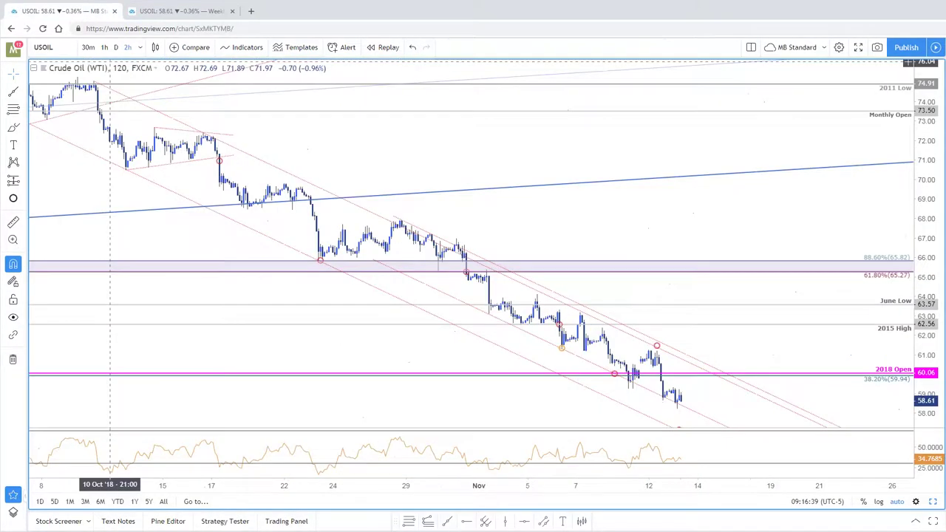
pyautogui.click(933, 503)
pyautogui.click(933, 503)
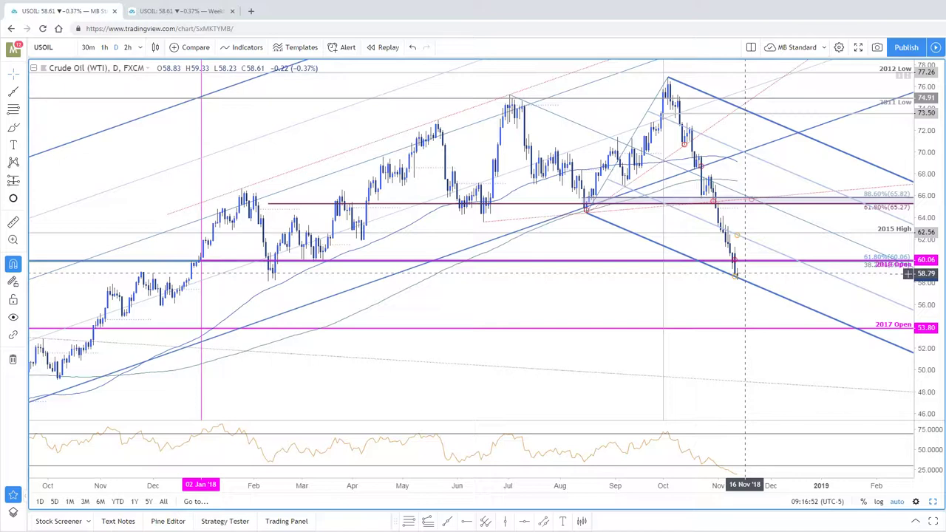
pyautogui.click(732, 474)
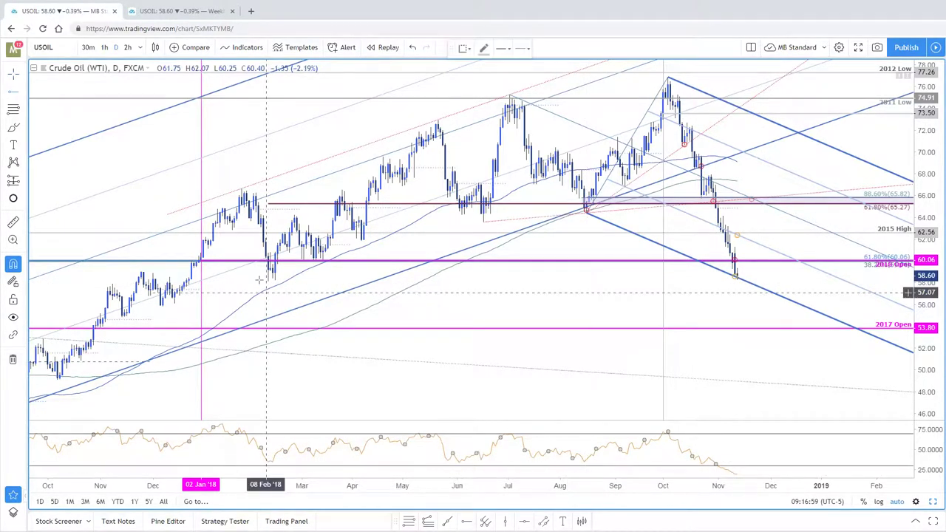
# Step: Draw a horizontal ray from the 9 February 2018 low at 58.10 and examine the daily USOIL chart back to 2017
pyautogui.click(270, 271)
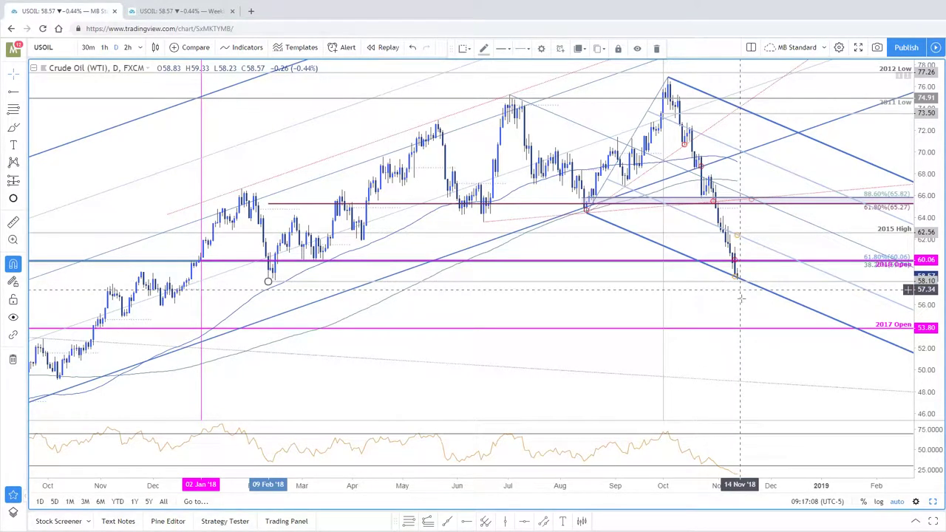
pyautogui.scroll(-2, 753, 331)
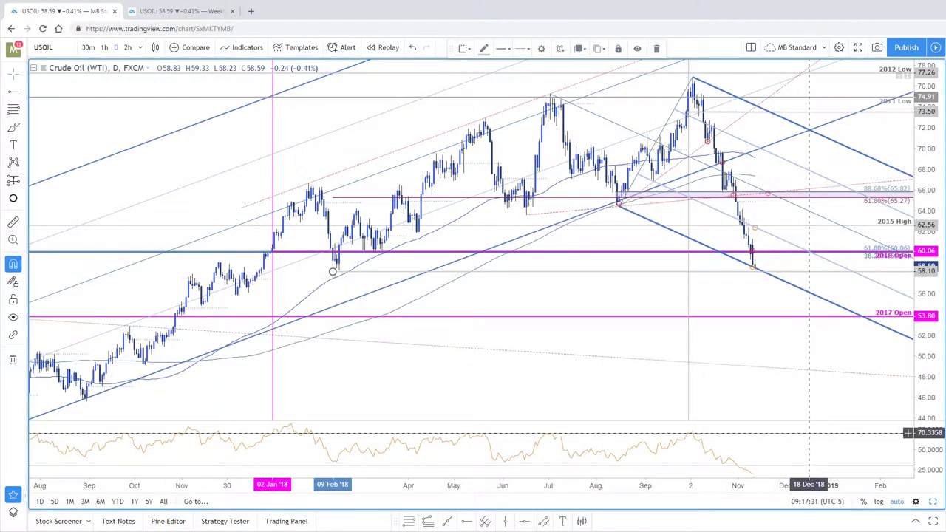
pyautogui.moveTo(757, 306); pyautogui.dragTo(752, 335)
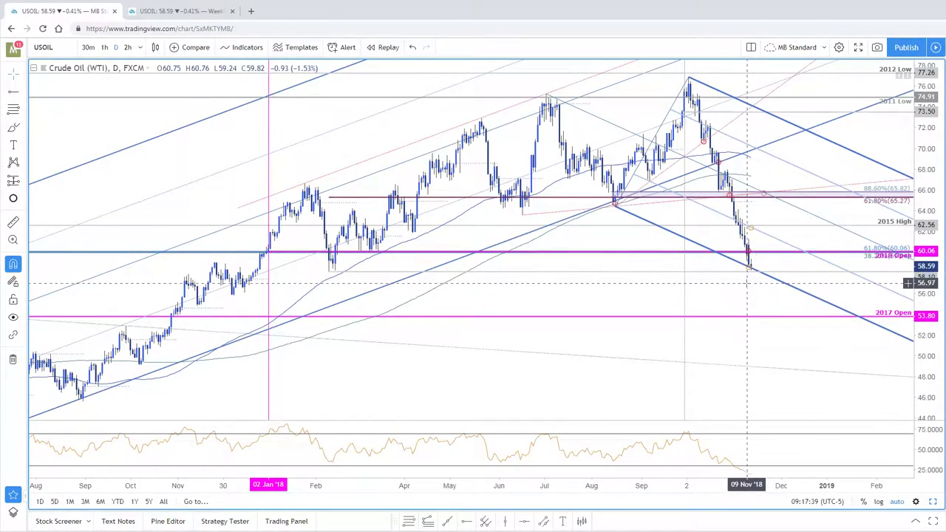
pyautogui.scroll(-3, 739, 348)
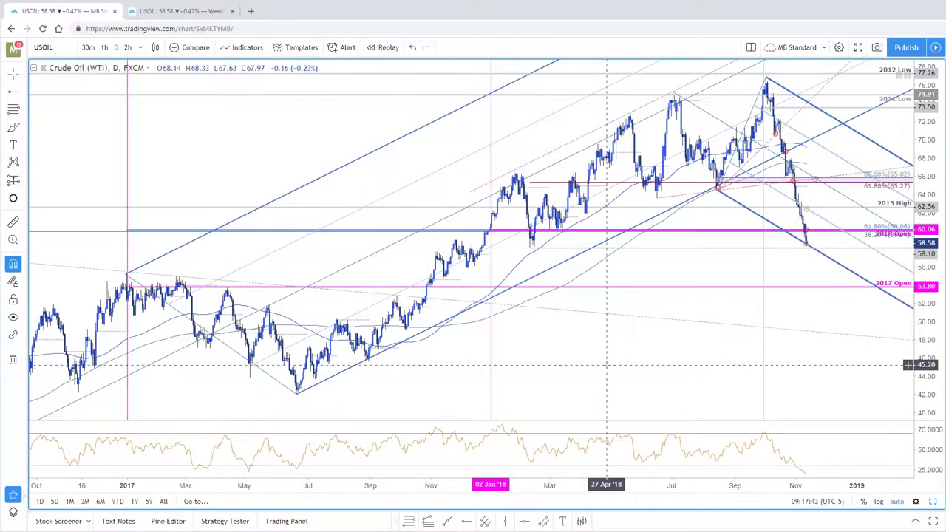
pyautogui.scroll(2, 605, 364)
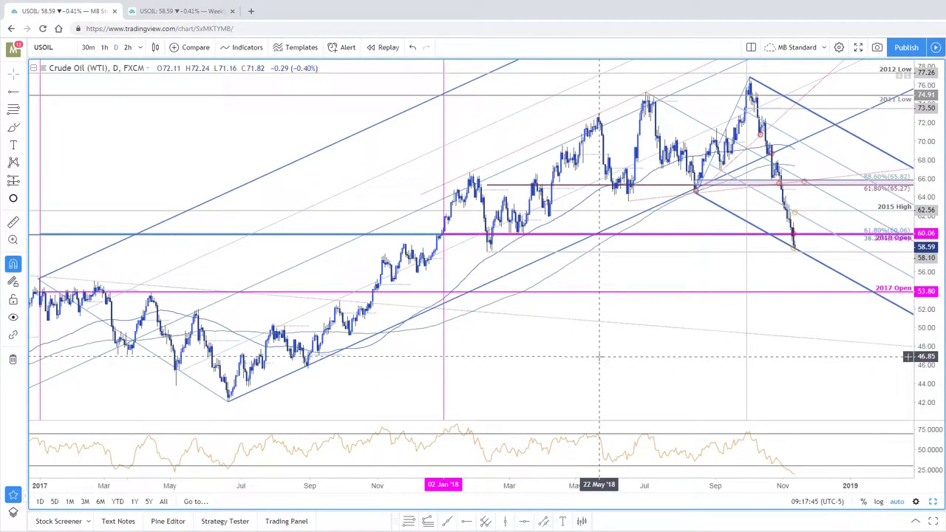
pyautogui.scroll(2, 390, 70)
# Step: Maximize the 2-hour USOIL chart and select the inner parallel line of the descending channel
pyautogui.hotkey('alt', 'Return')
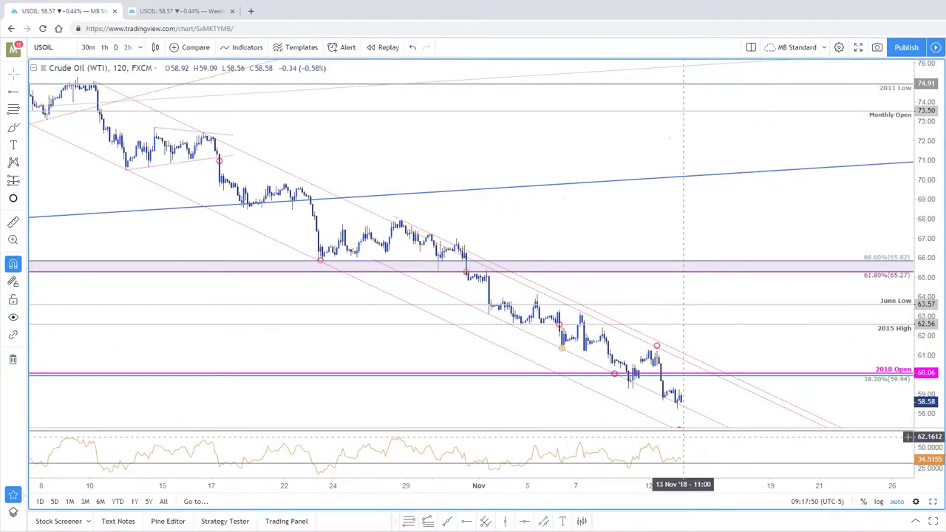
pyautogui.click(440, 291)
pyautogui.moveTo(440, 291)
pyautogui.mouseDown()
pyautogui.moveTo(436, 244)
pyautogui.moveTo(440, 291)
pyautogui.mouseUp()
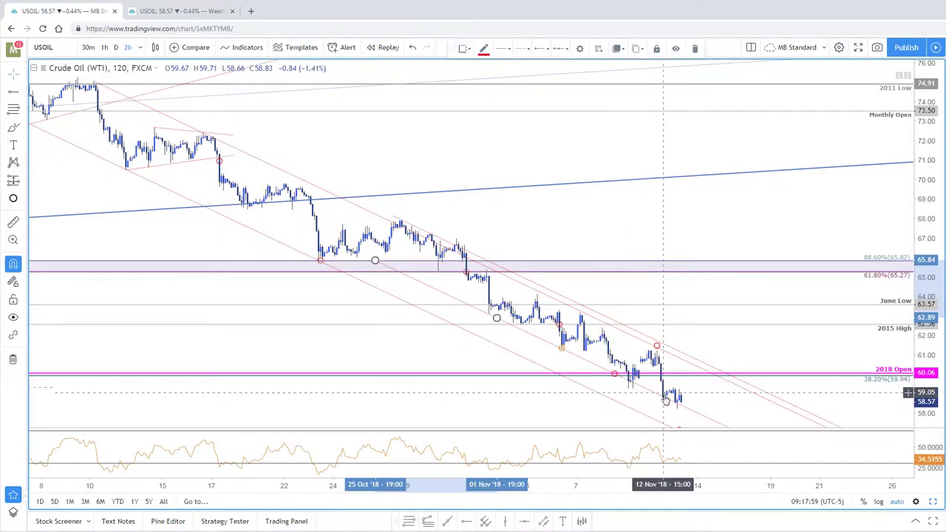
# Step: Display the 2-hour USOIL price as a Line chart and examine it against the descending channel down to the circle marker near 57
pyautogui.click(155, 48)
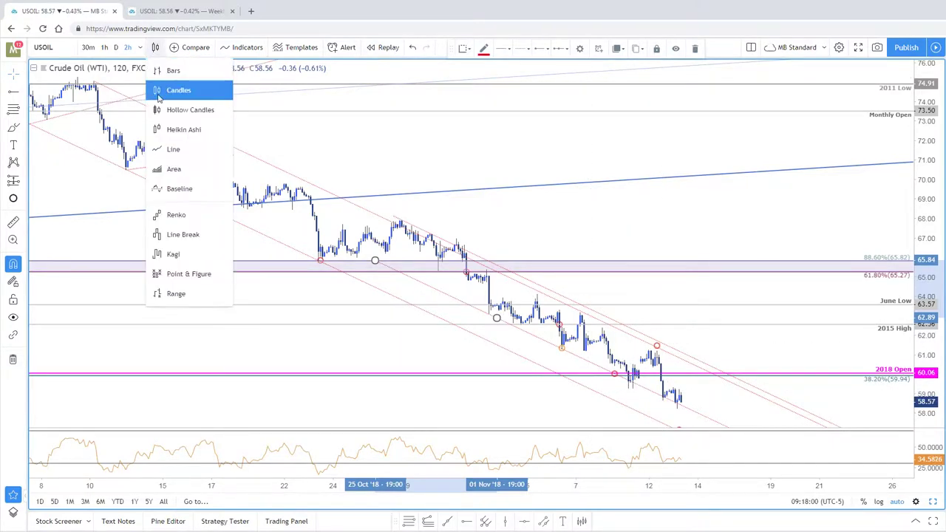
pyautogui.click(173, 150)
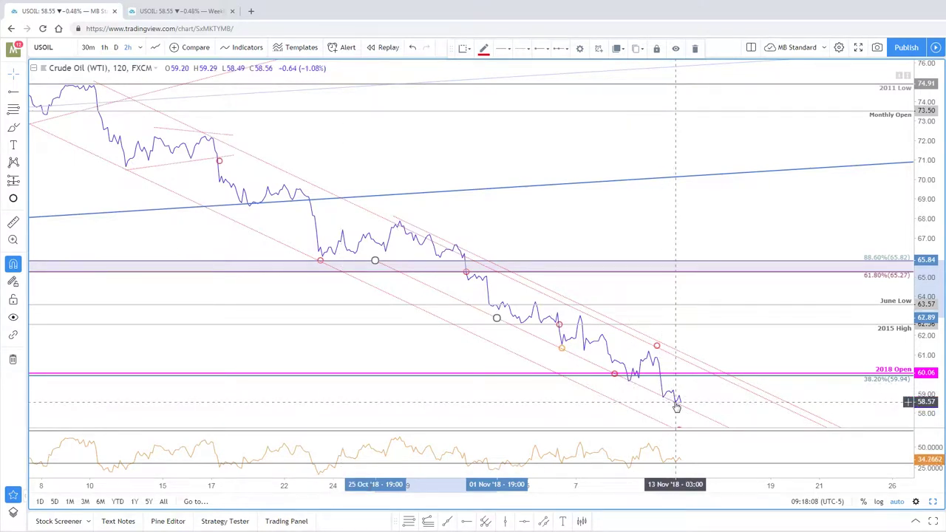
pyautogui.click(768, 345)
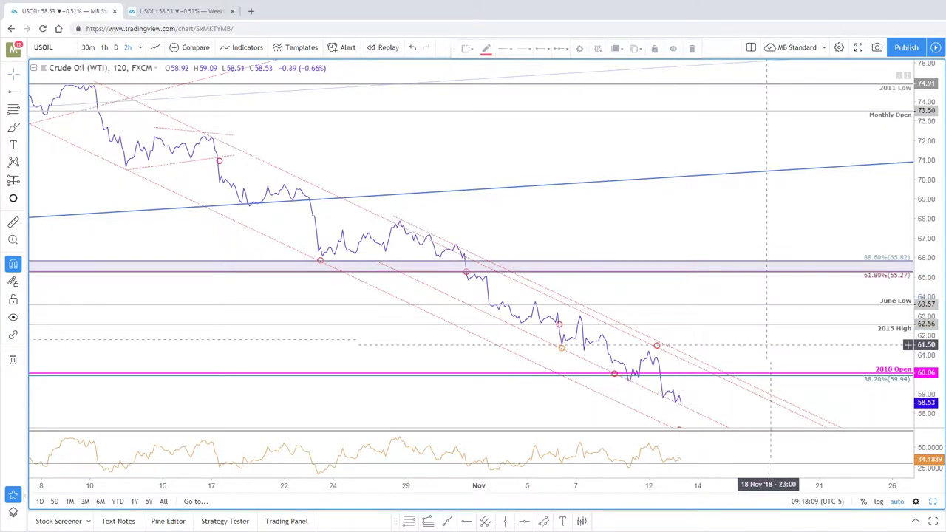
pyautogui.moveTo(769, 344); pyautogui.dragTo(756, 334)
pyautogui.moveTo(926, 322); pyautogui.dragTo(926, 339)
pyautogui.moveTo(802, 335); pyautogui.dragTo(790, 323)
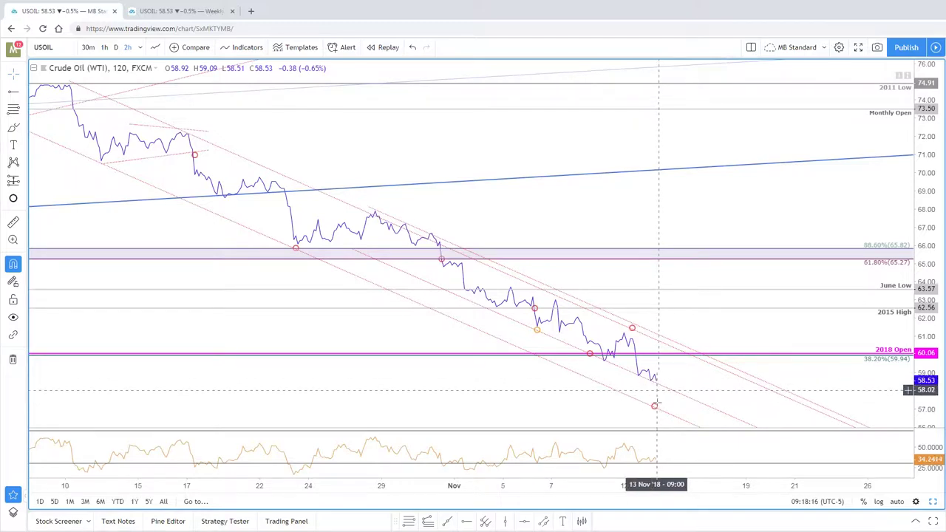
pyautogui.moveTo(684, 373); pyautogui.dragTo(680, 373)
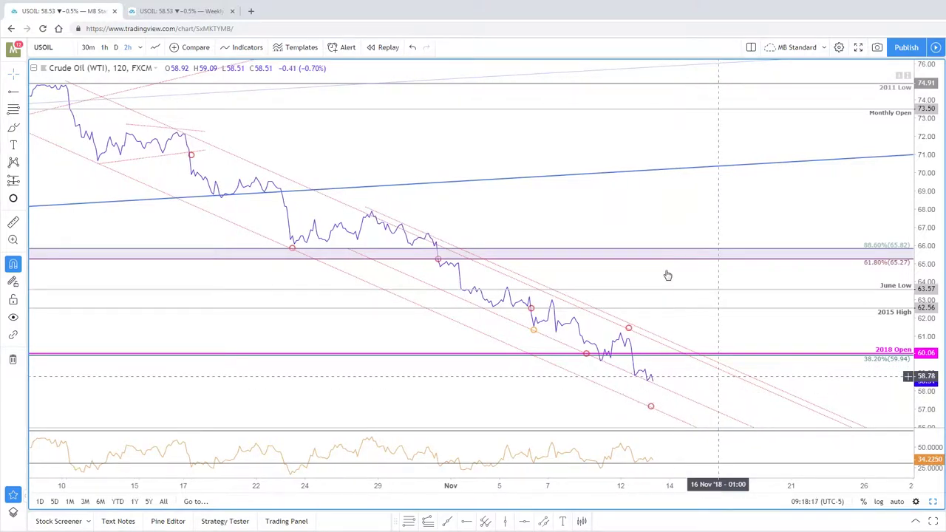
# Step: Set the 2-hour USOIL chart type to Candles and show the price history back to early October
pyautogui.click(155, 46)
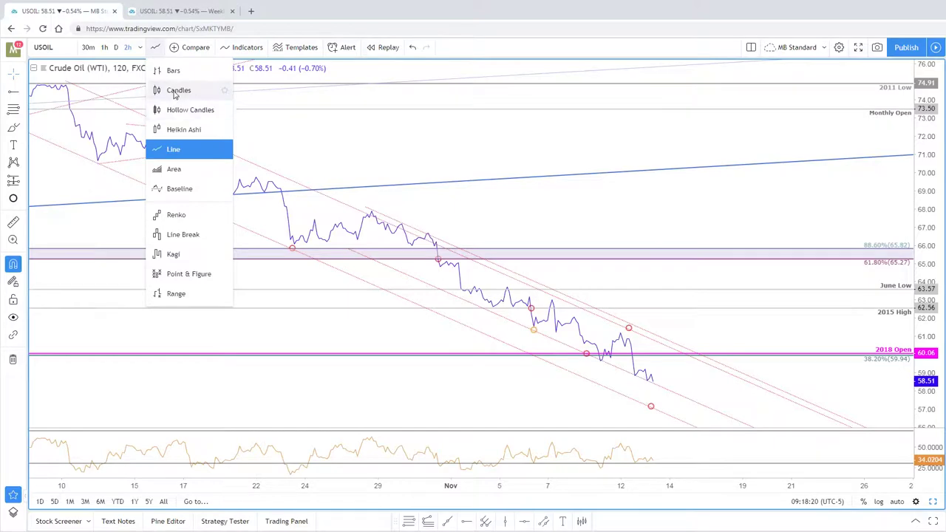
pyautogui.click(182, 90)
pyautogui.scroll(-2, 299, 78)
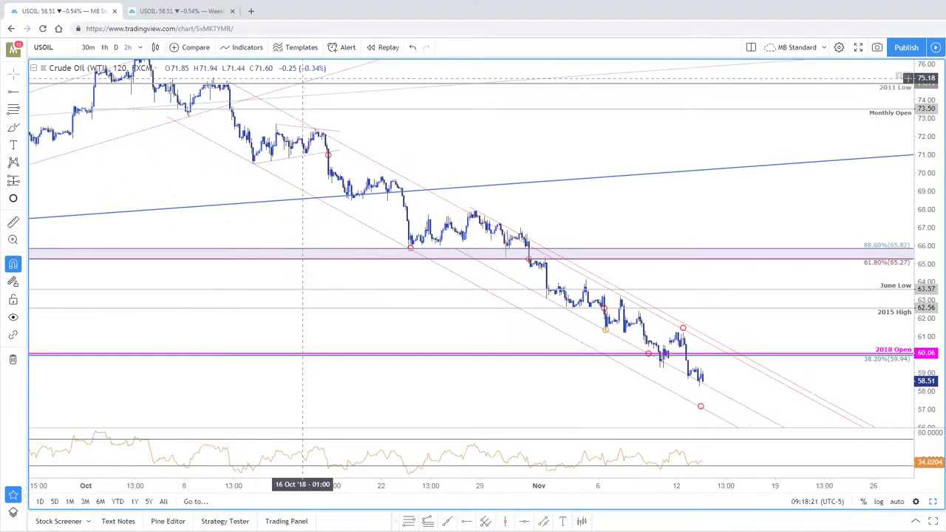
# Step: Restore the side-by-side charts and examine daily USOIL against the descending channel's lower line and the 58.10 level
pyautogui.click(933, 502)
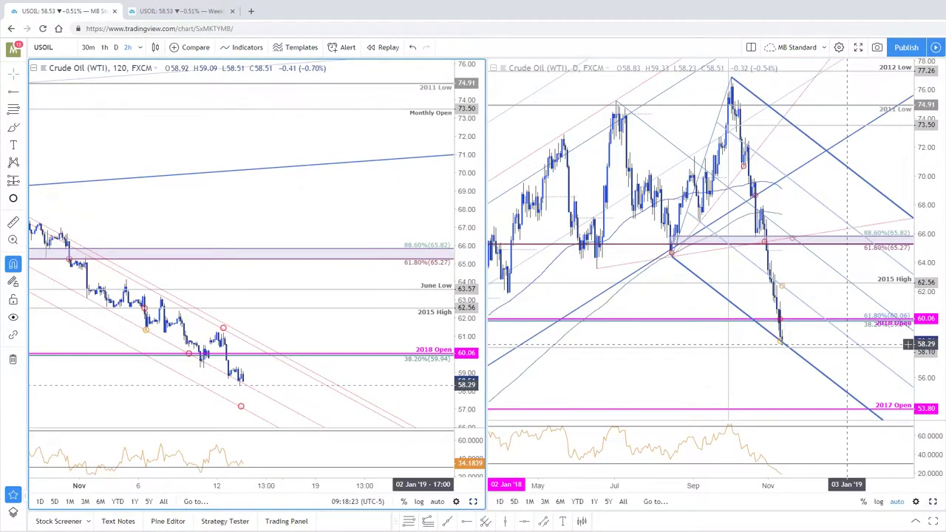
pyautogui.scroll(2, 908, 343)
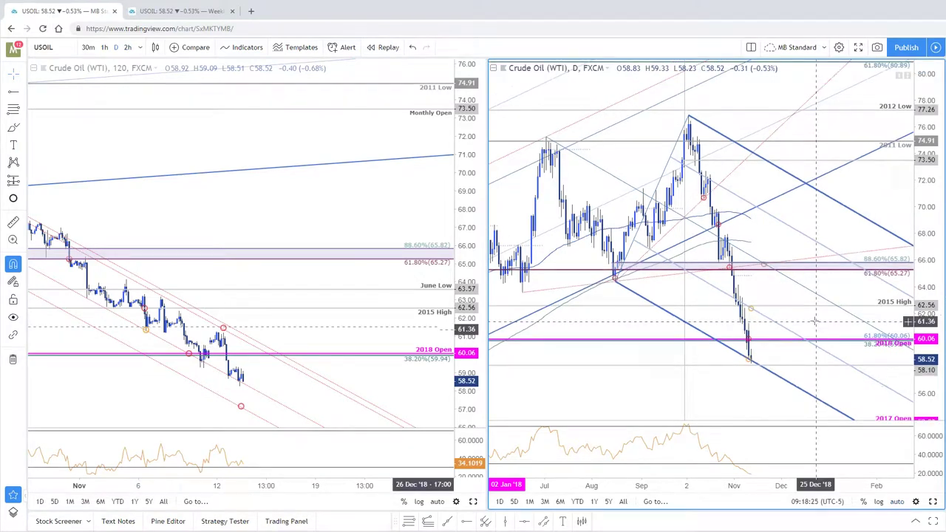
pyautogui.scroll(1, 940, 326)
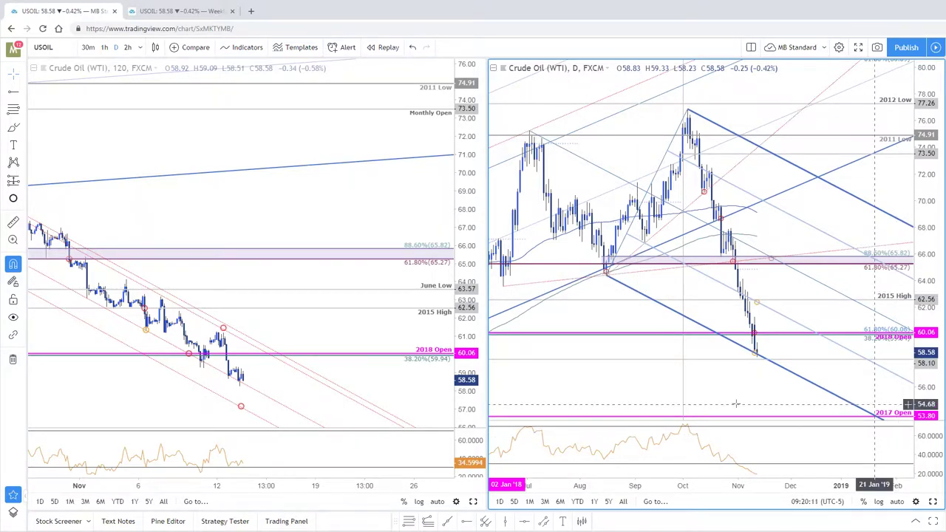
pyautogui.moveTo(302, 384); pyautogui.dragTo(361, 380)
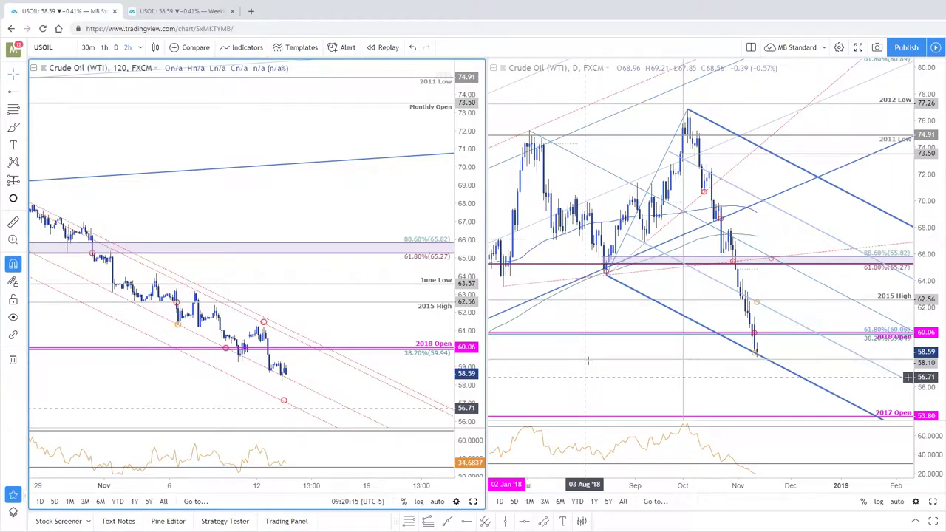
pyautogui.moveTo(619, 313); pyautogui.dragTo(627, 321)
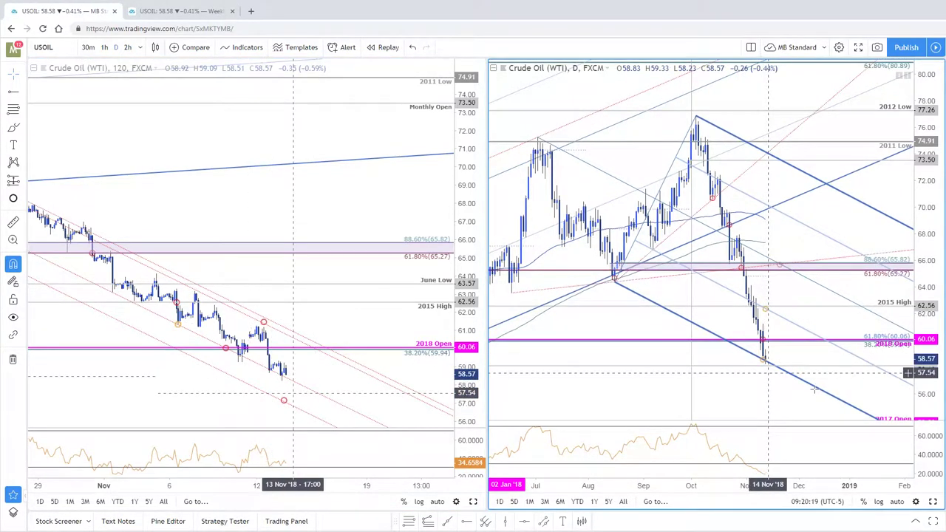
pyautogui.moveTo(787, 393); pyautogui.dragTo(769, 368)
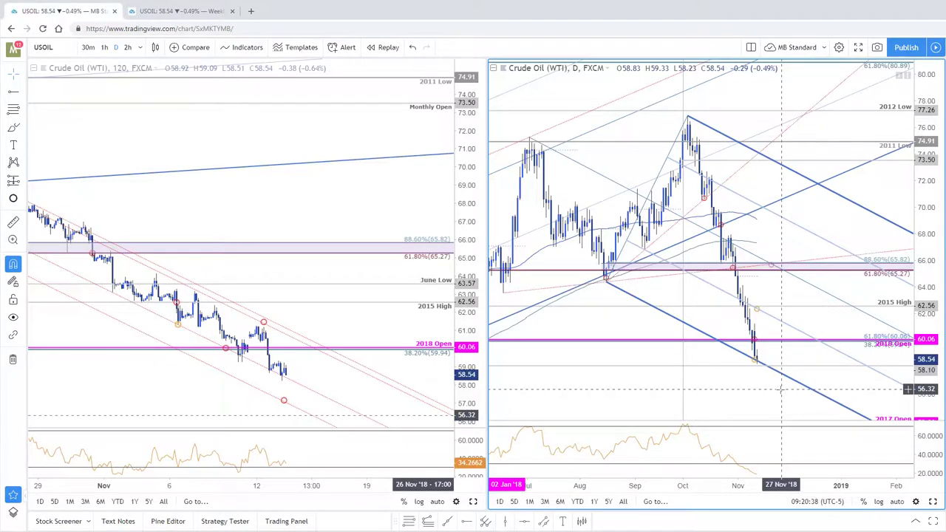
pyautogui.scroll(-2, 781, 390)
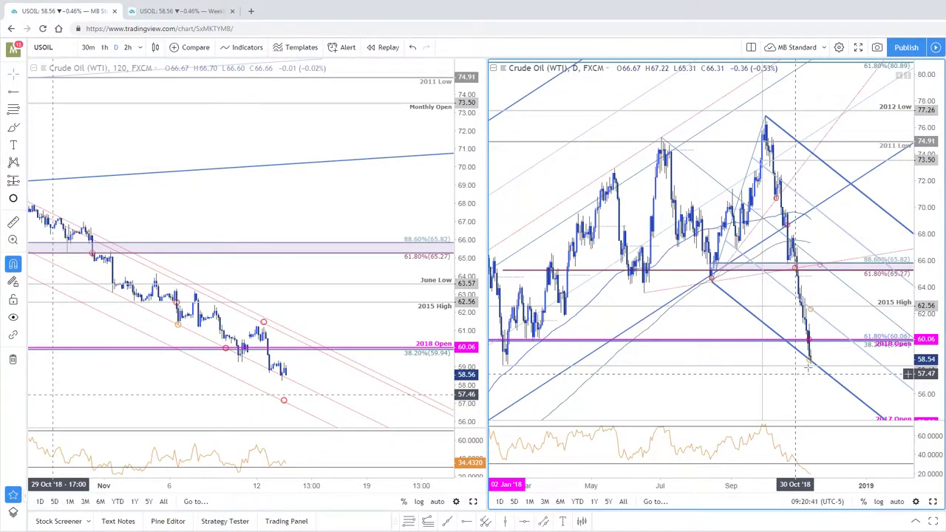
pyautogui.scroll(-1, 808, 367)
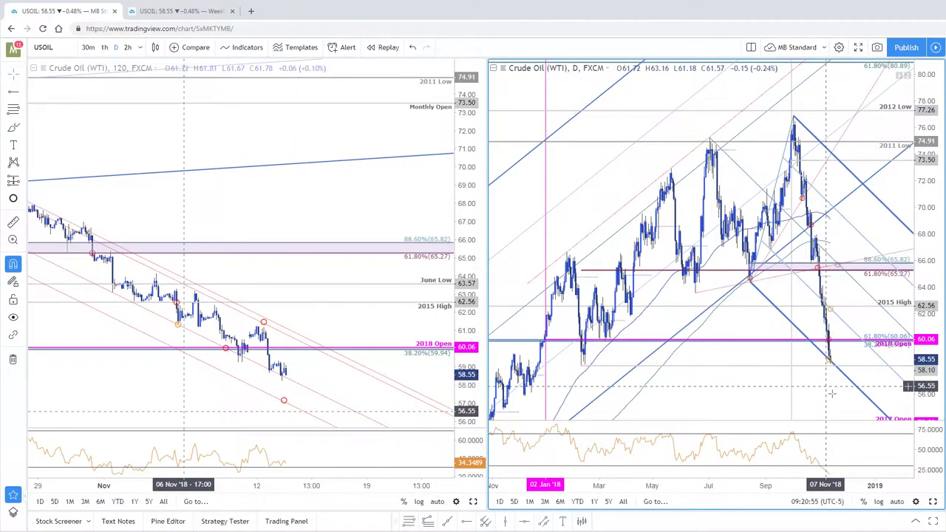
pyautogui.scroll(2, 834, 405)
pyautogui.scroll(2, 834, 411)
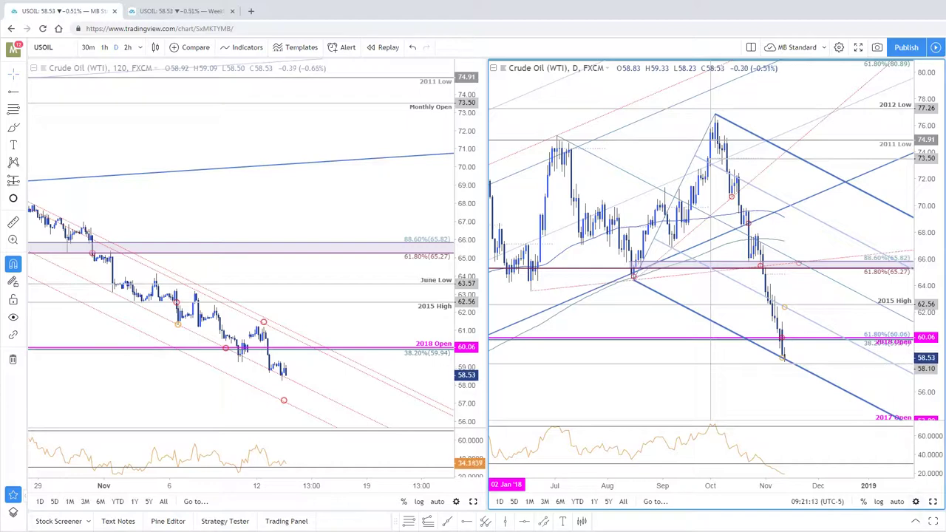
# Step: Load USDCHF, maximize its daily chart and compress the price scale to include the 2016 HWC level at 1.02639
pyautogui.press('Down')
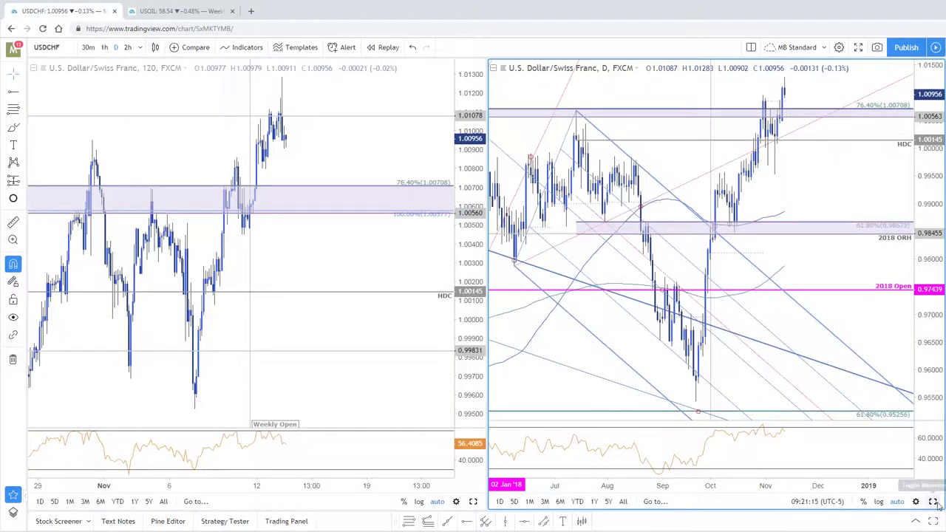
pyautogui.click(934, 502)
pyautogui.moveTo(838, 148); pyautogui.dragTo(797, 148)
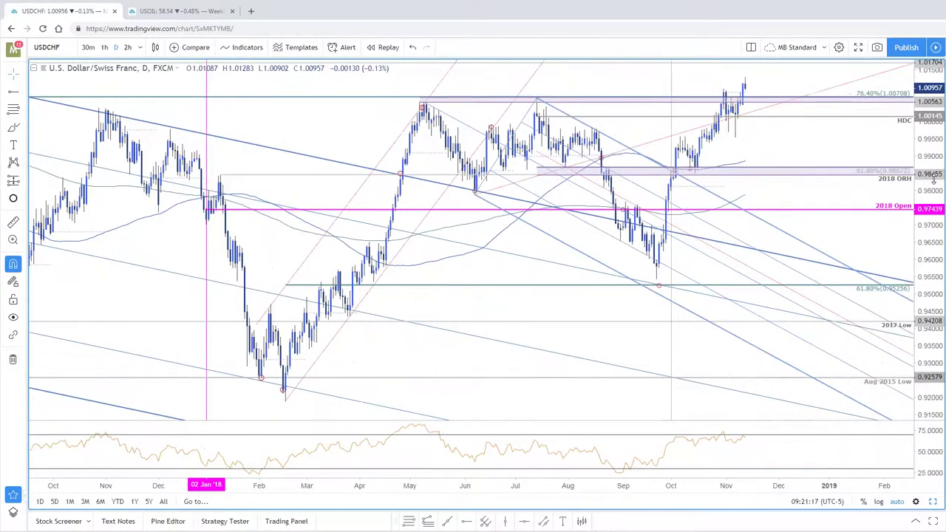
pyautogui.moveTo(934, 181); pyautogui.dragTo(933, 214)
pyautogui.moveTo(827, 163); pyautogui.dragTo(763, 209)
pyautogui.moveTo(607, 126); pyautogui.dragTo(661, 129)
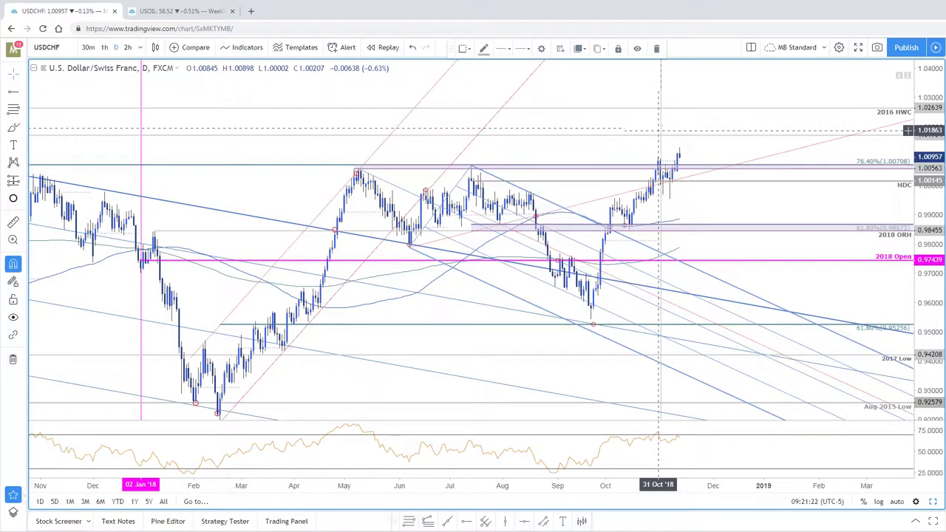
pyautogui.moveTo(714, 203); pyautogui.dragTo(837, 203)
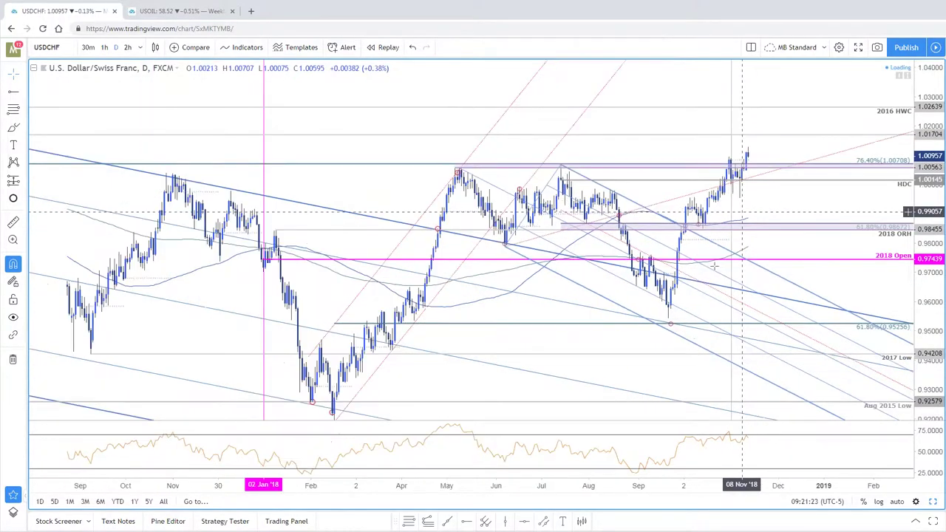
# Step: Examine the daily USDCHF history back to 2016, comparing earlier highs with the current advance above the 76.4% retracement
pyautogui.scroll(-4, 712, 395)
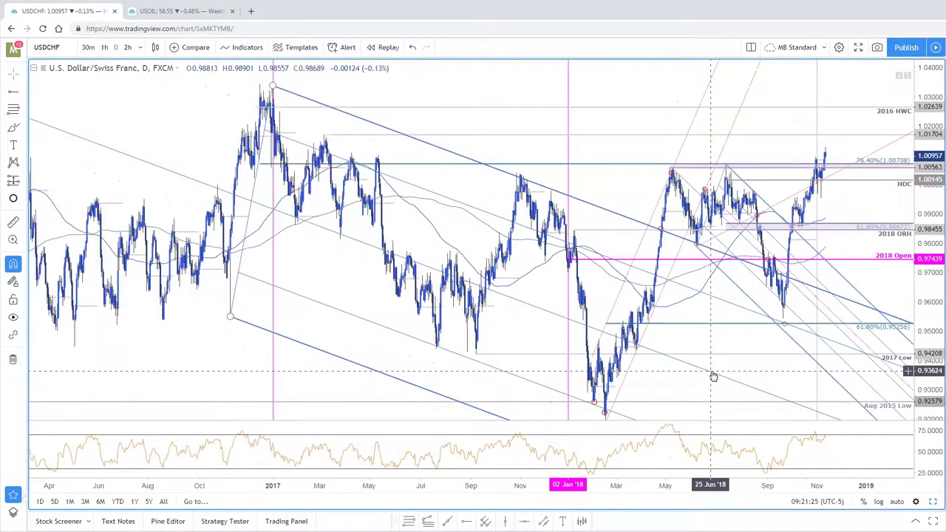
pyautogui.scroll(-2, 712, 373)
pyautogui.scroll(1, 655, 164)
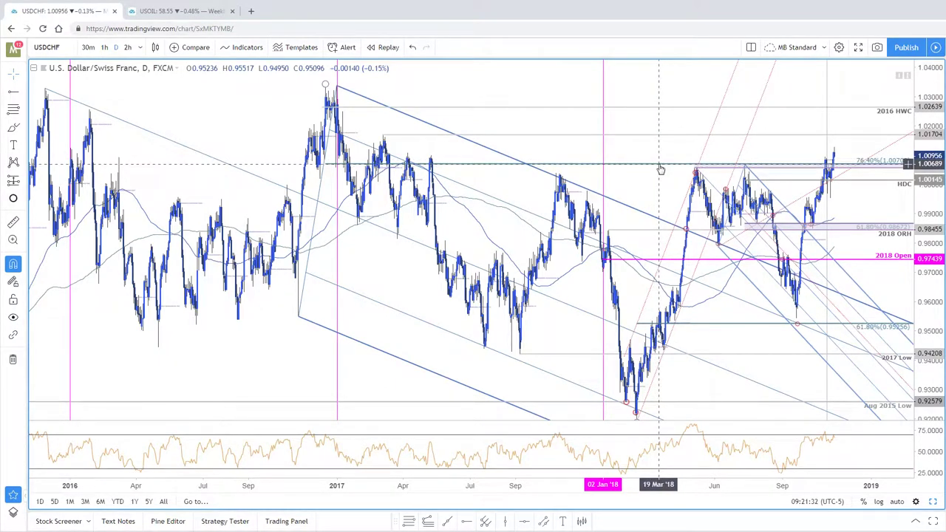
pyautogui.scroll(2, 513, 171)
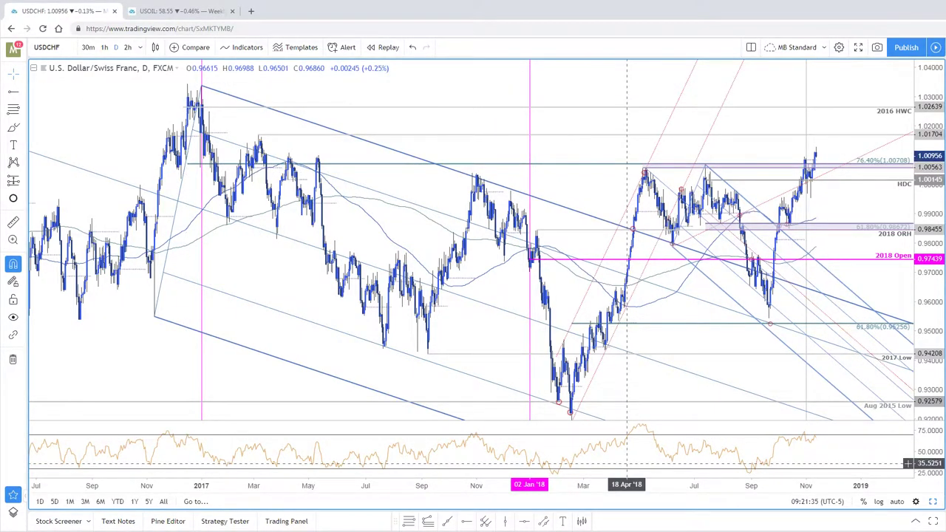
pyautogui.scroll(2, 740, 222)
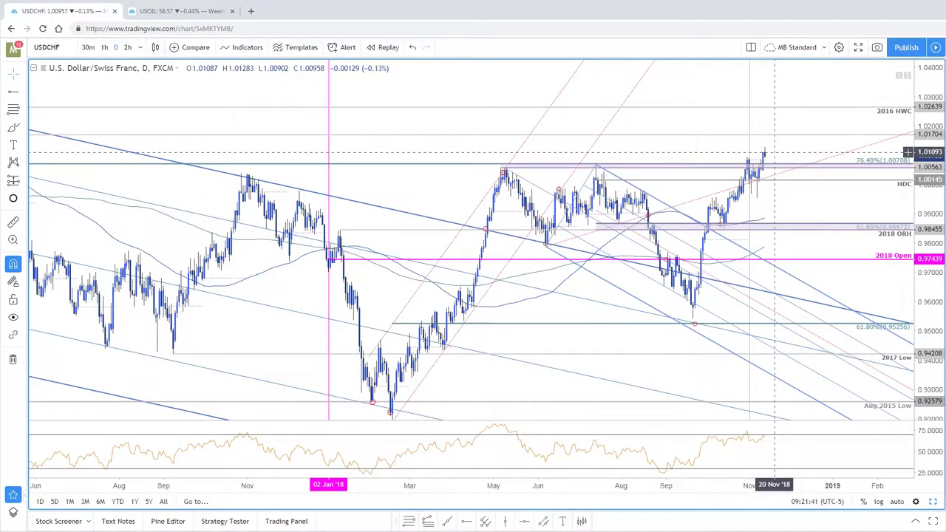
pyautogui.scroll(-2, 811, 194)
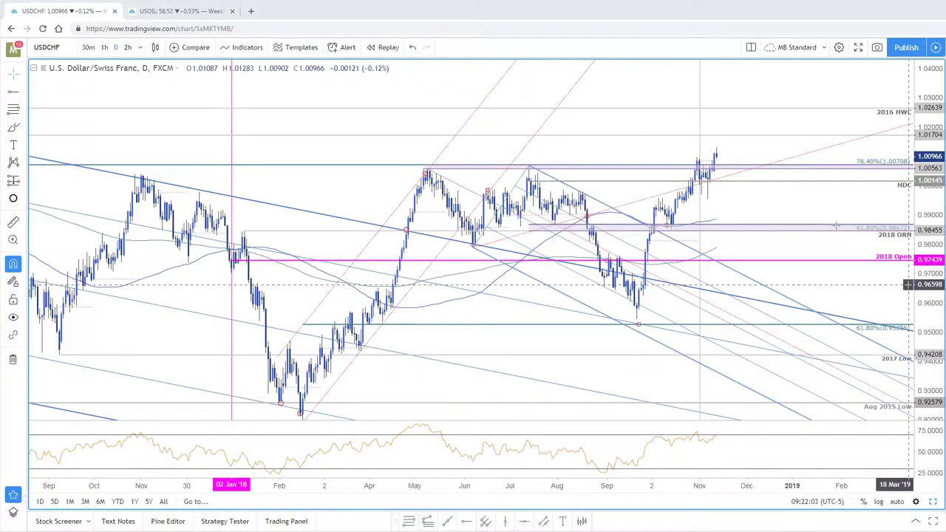
pyautogui.moveTo(748, 226); pyautogui.dragTo(733, 226)
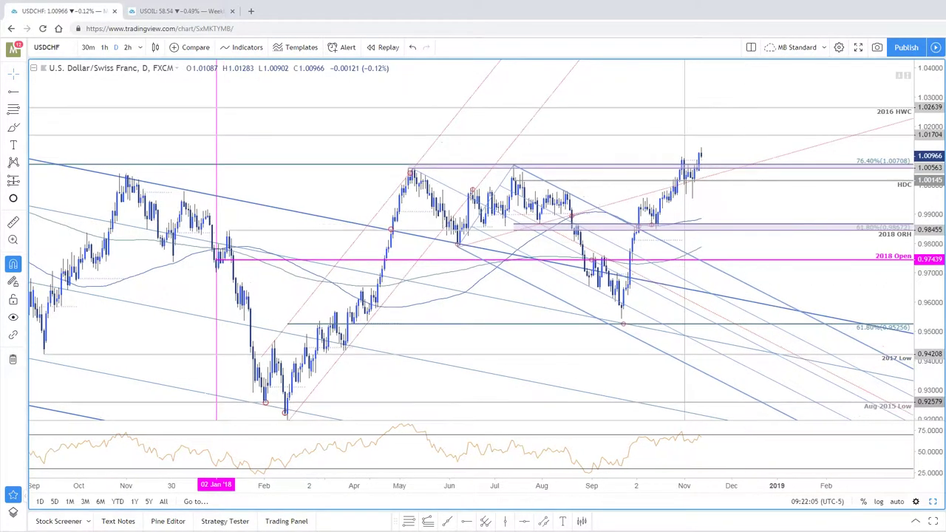
# Step: Load the US Dollar Currency Index (DXY) and examine its daily price against the 2018 ascending channel and the 97.78 level
pyautogui.press('space')
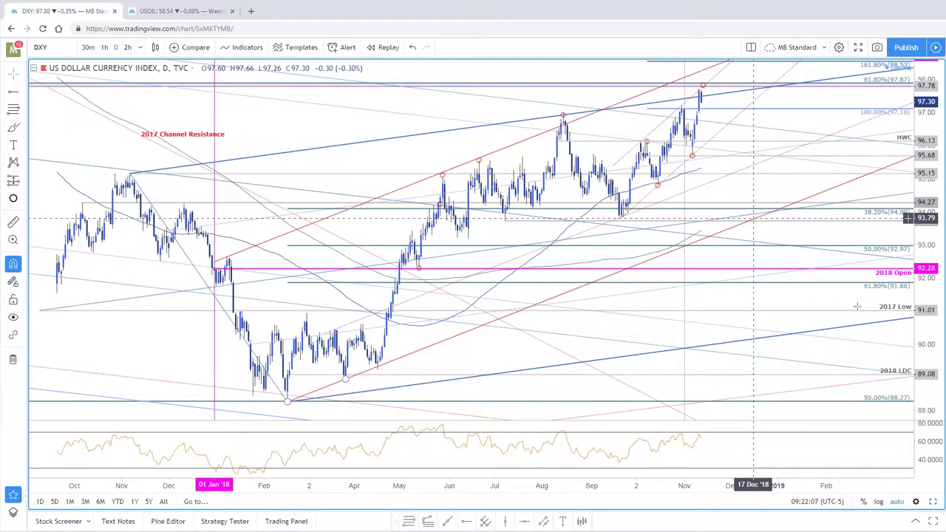
pyautogui.moveTo(618, 141); pyautogui.dragTo(602, 167)
pyautogui.scroll(-1, 680, 301)
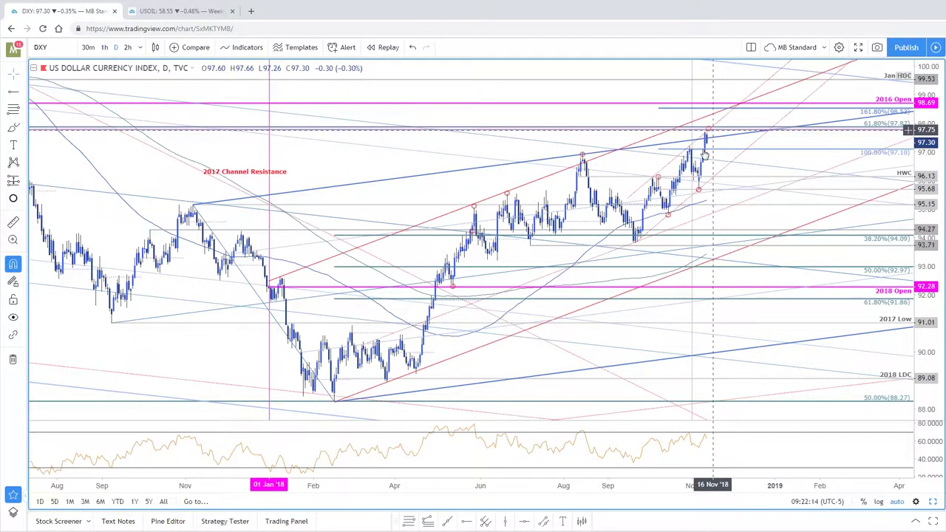
pyautogui.scroll(1, 444, 189)
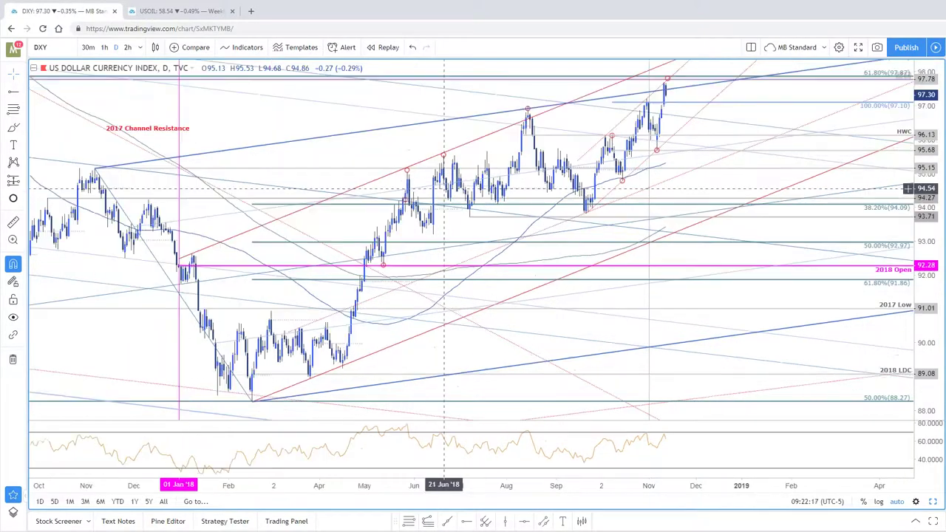
pyautogui.scroll(-1, 695, 151)
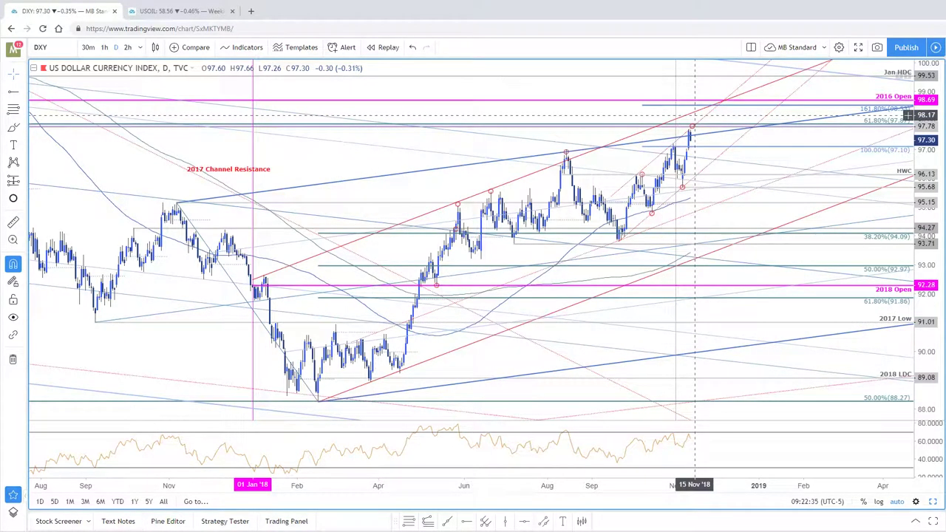
pyautogui.scroll(1, 720, 292)
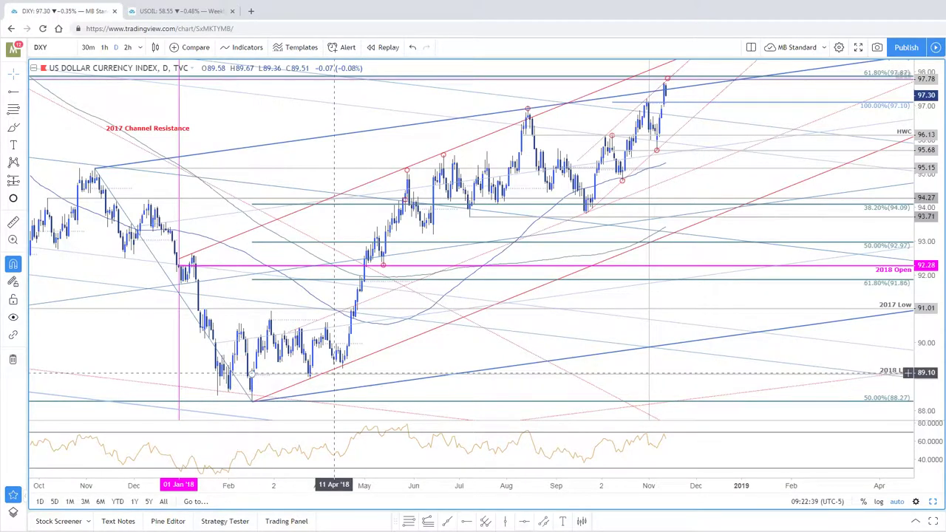
pyautogui.moveTo(712, 180); pyautogui.dragTo(722, 180)
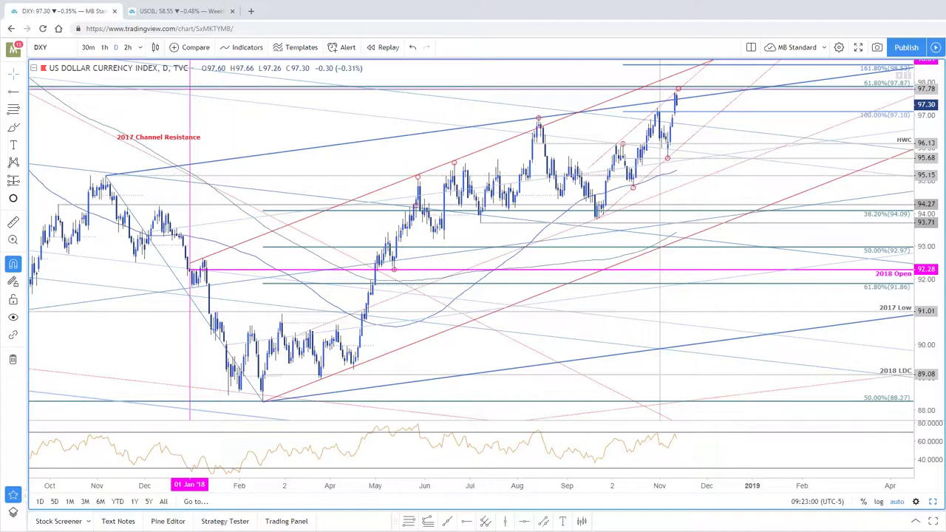
# Step: Return to daily USDCHF and compress the price scale to examine the advance against the 1.01704 and 2016 HWC levels
pyautogui.press('Down')
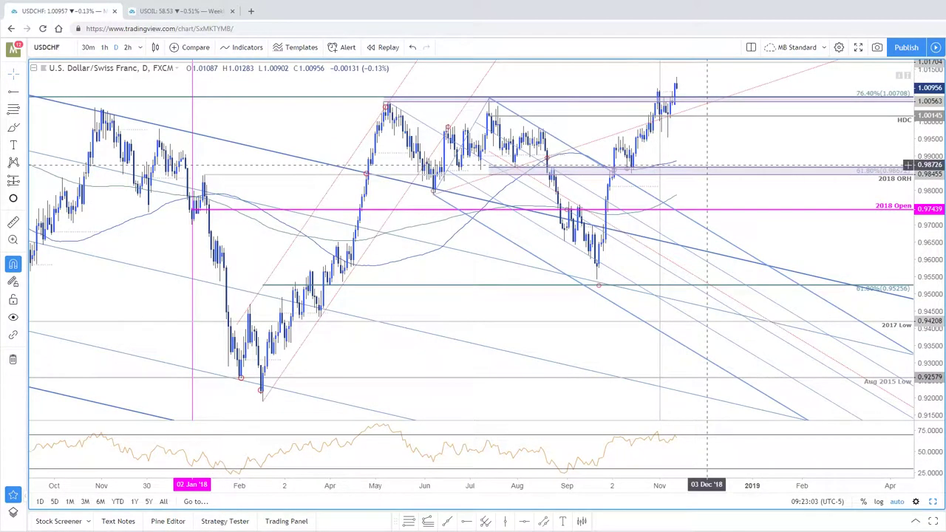
pyautogui.moveTo(929, 125); pyautogui.dragTo(929, 151)
pyautogui.moveTo(843, 151); pyautogui.dragTo(865, 188)
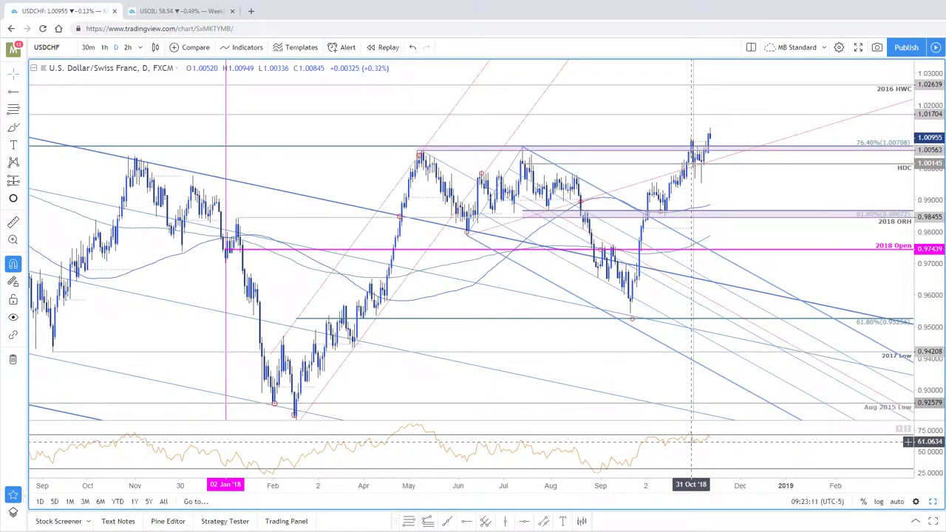
pyautogui.moveTo(723, 453); pyautogui.dragTo(729, 453)
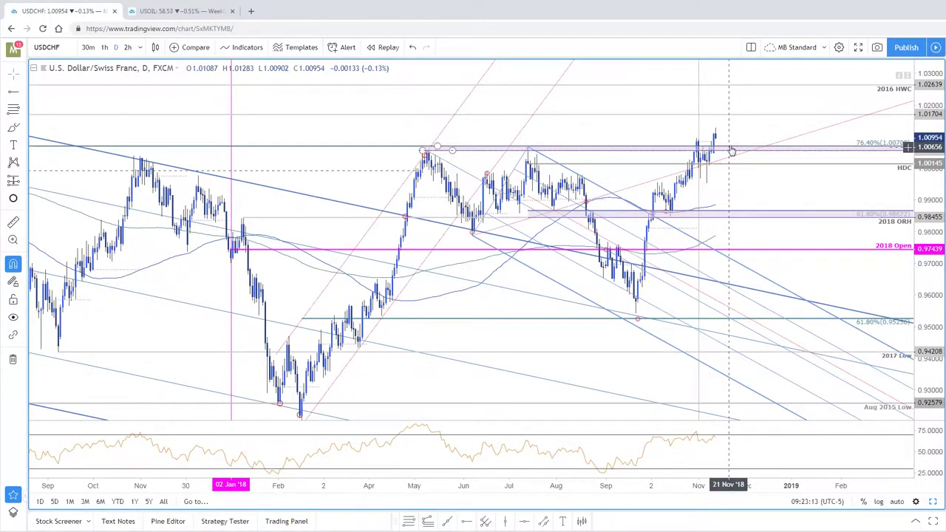
pyautogui.hscroll(-2, 750, 127)
pyautogui.moveTo(750, 127); pyautogui.dragTo(752, 125)
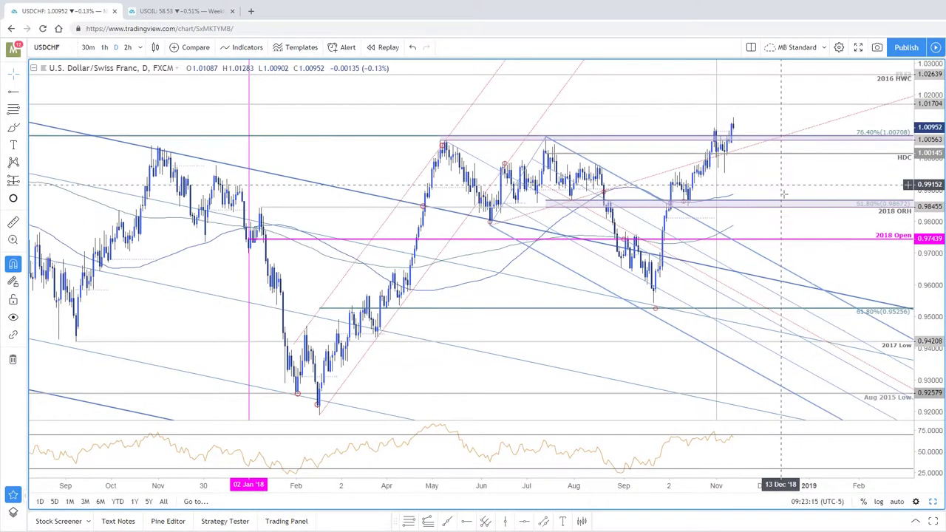
# Step: Switch USDCHF to the 2-hour interval and examine the price history back to June with the descending channel
pyautogui.scroll(2, 834, 322)
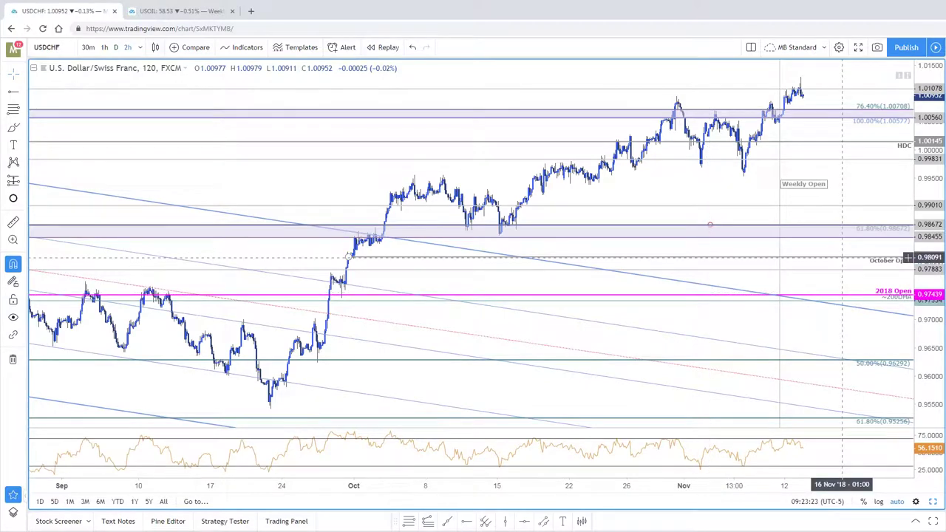
pyautogui.scroll(-3, 650, 167)
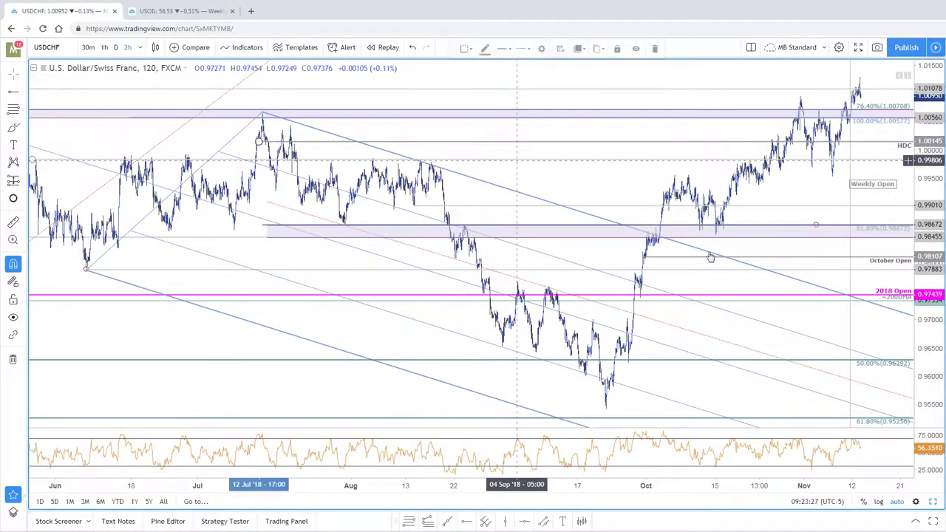
pyautogui.moveTo(601, 141); pyautogui.dragTo(425, 156)
pyautogui.moveTo(819, 207); pyautogui.dragTo(863, 222)
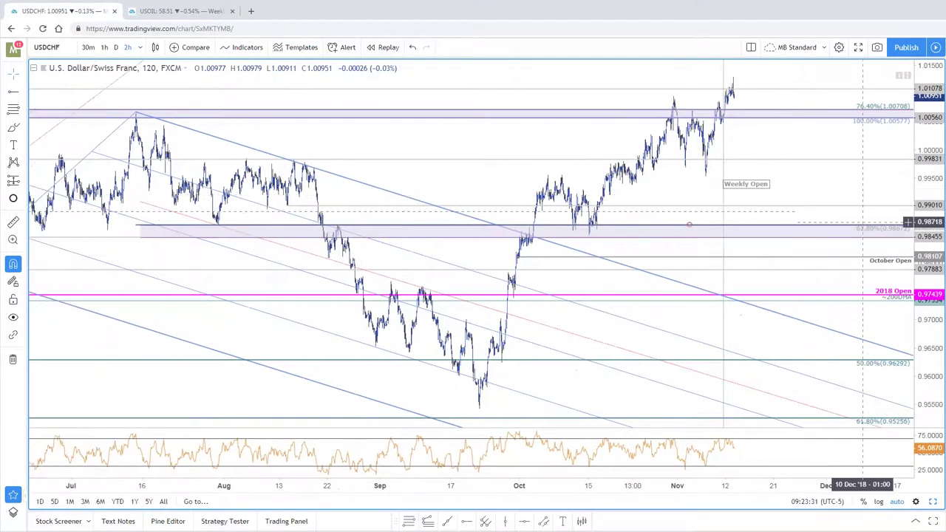
# Step: Set the USDCHF chart interval to 240 minutes
pyautogui.scroll(3, 880, 226)
pyautogui.write('240')
pyautogui.press('Return')
pyautogui.write('240')
pyautogui.press('Return')
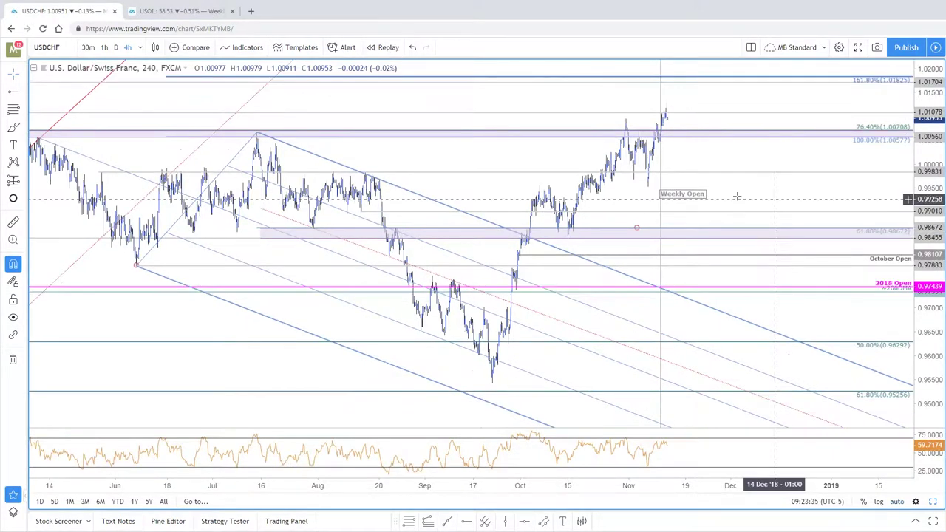
# Step: Delete the shaded zone between 0.98455 and 0.98672, the 61.8% retracement on its upper edge and the nearby circle marker
pyautogui.click(267, 248)
pyautogui.press('Delete')
pyautogui.click(606, 248)
pyautogui.click(643, 249)
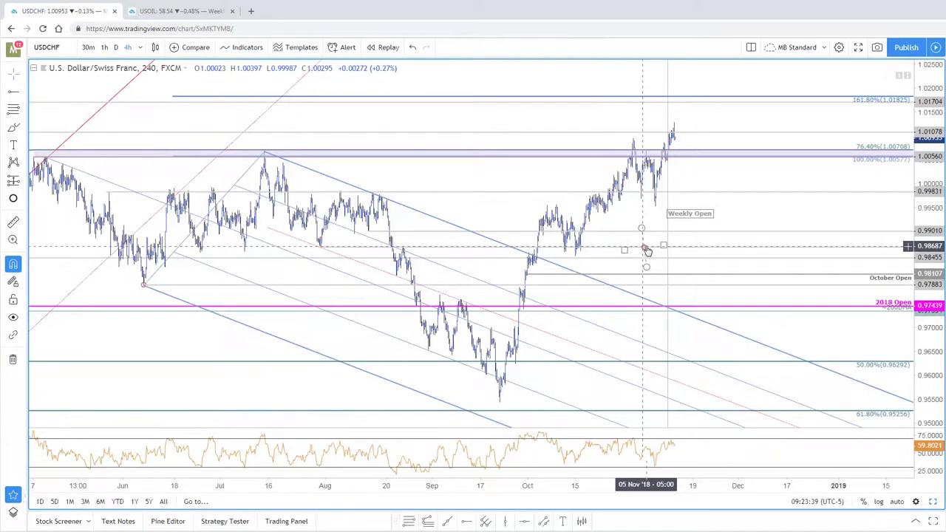
pyautogui.press('Delete')
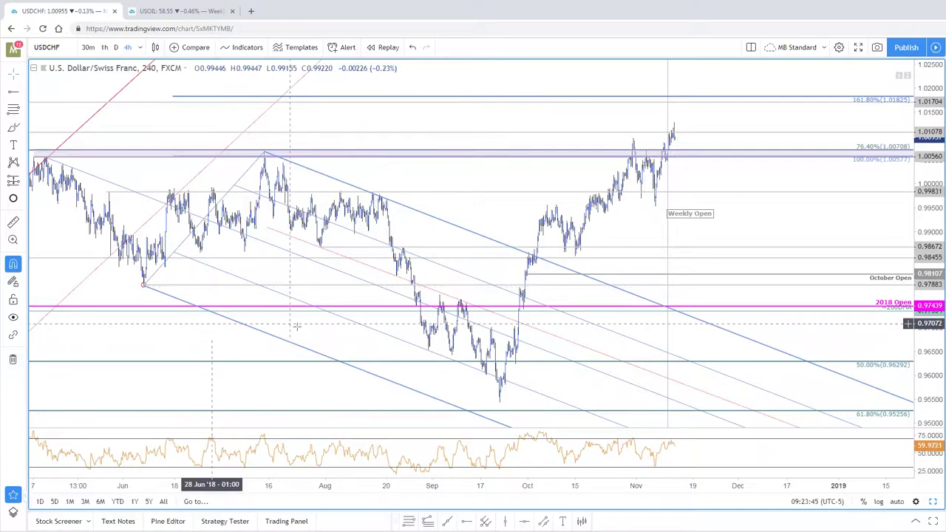
# Step: Delete the October Open level line from the 4-hour USDCHF chart
pyautogui.scroll(-2, 739, 344)
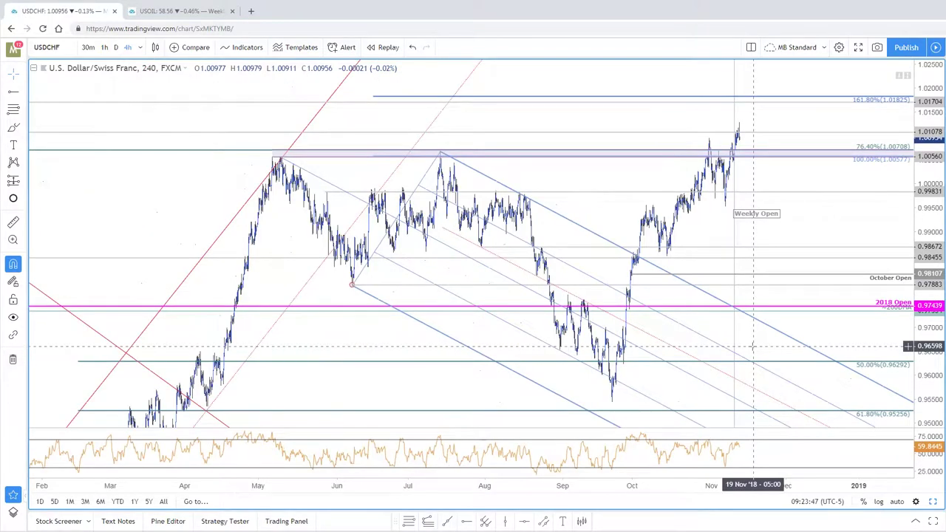
pyautogui.click(646, 274)
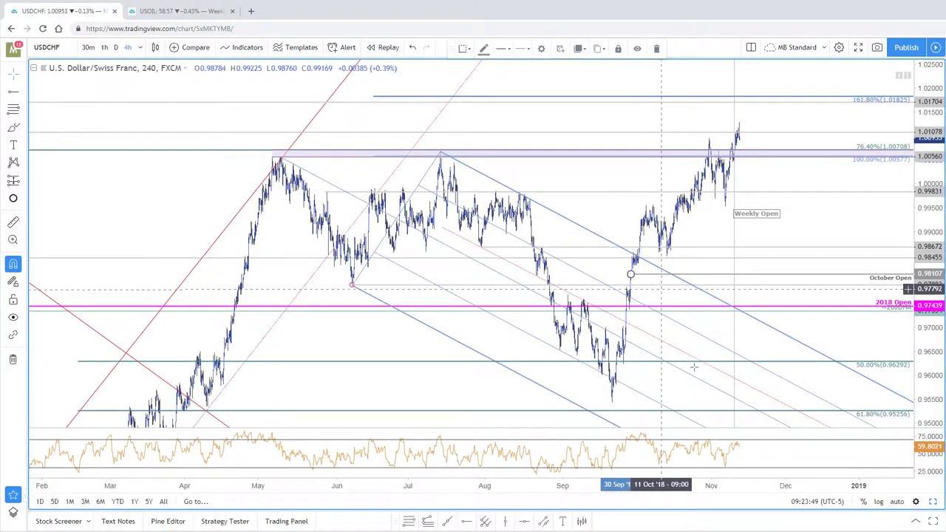
pyautogui.press('Delete')
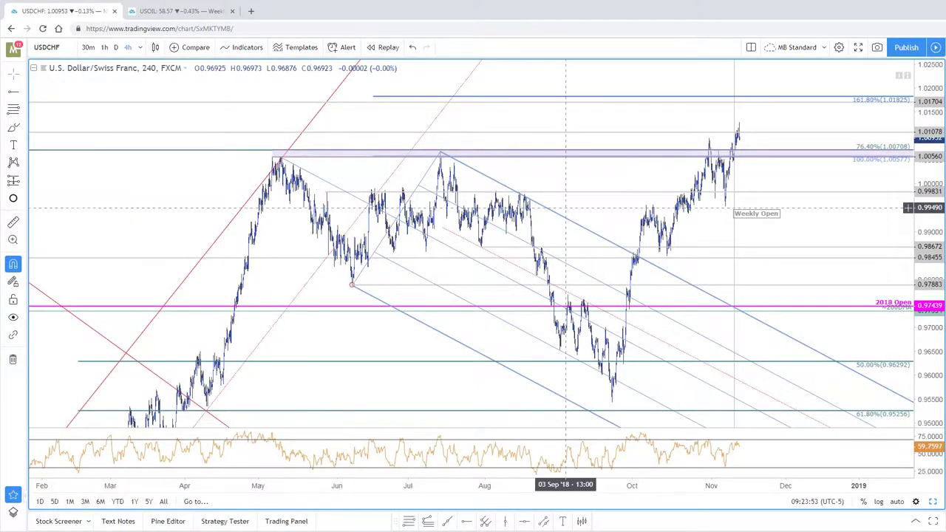
# Step: Draw a rising trend line through the 15 October and 7 November lows and place a parallel copy along the early-October highs
pyautogui.moveTo(813, 217); pyautogui.dragTo(719, 221)
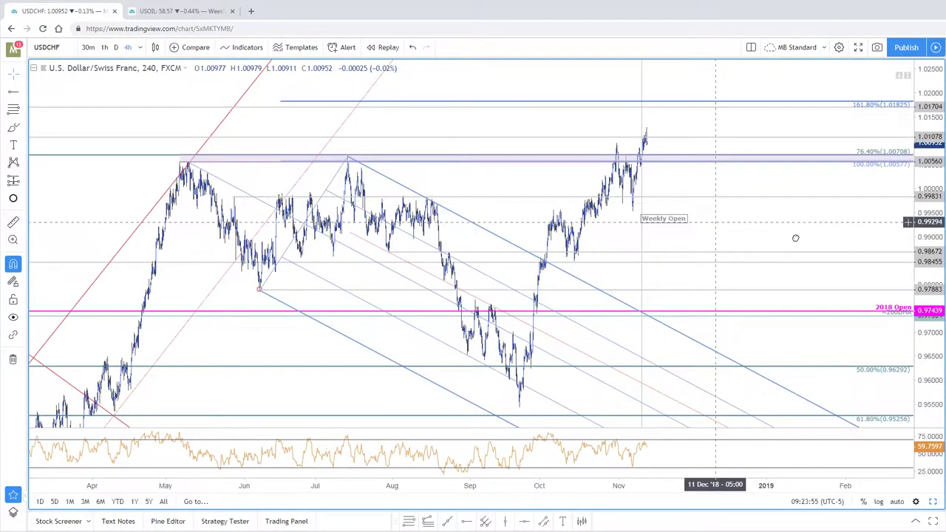
pyautogui.scroll(5, 876, 218)
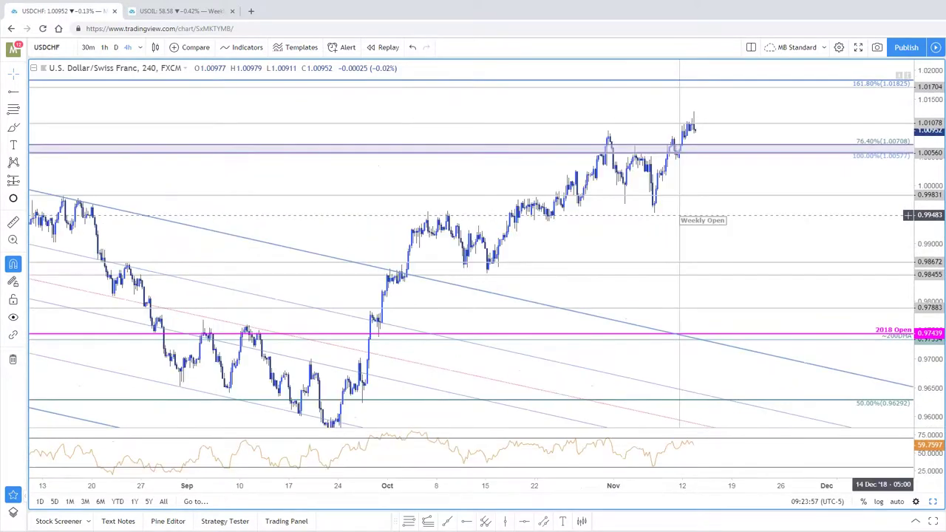
pyautogui.scroll(4, 908, 215)
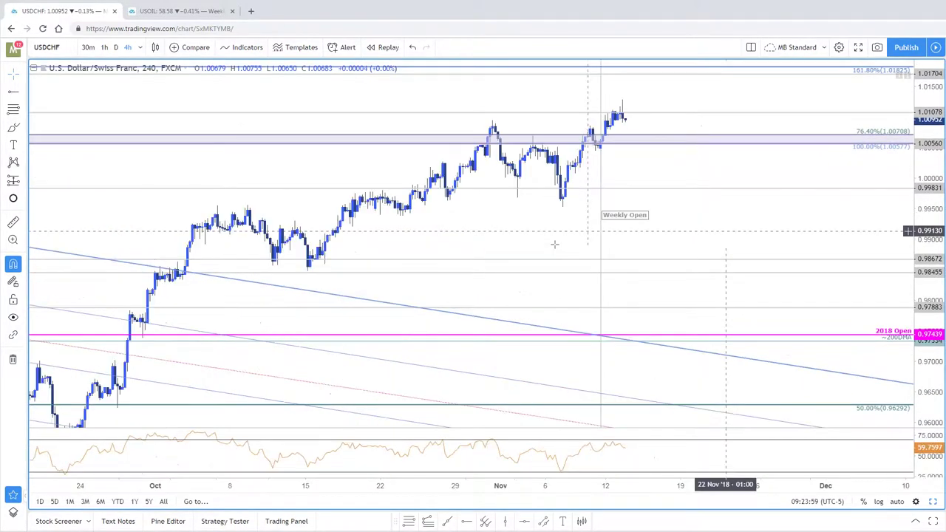
pyautogui.moveTo(522, 237); pyautogui.dragTo(614, 234)
pyautogui.scroll(-1, 622, 226)
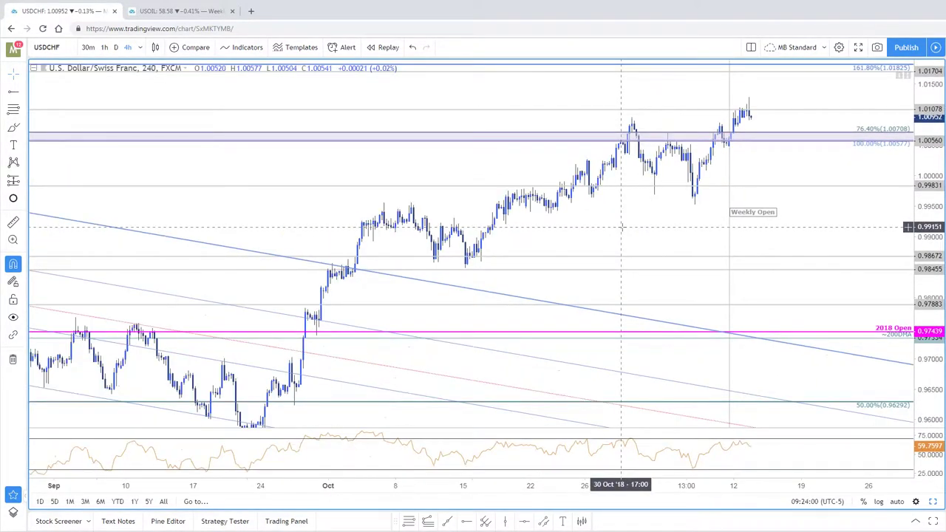
pyautogui.click(466, 288)
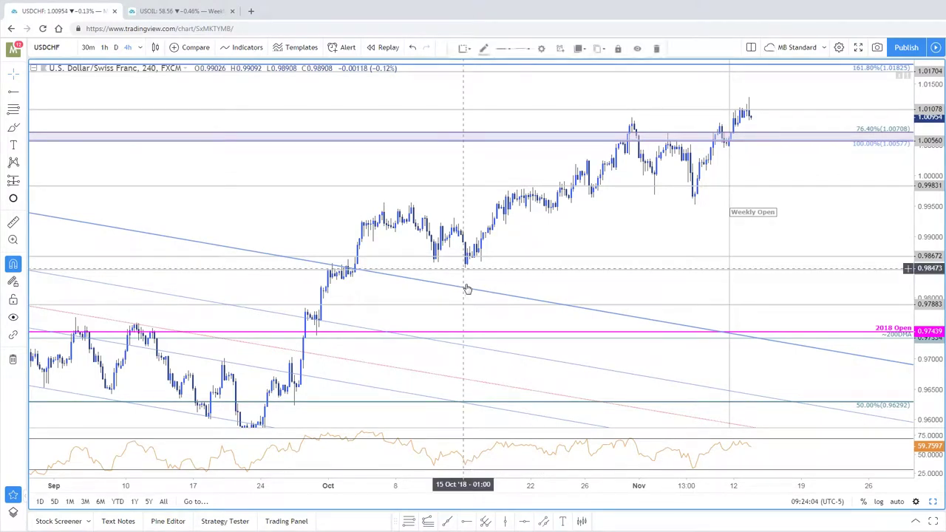
pyautogui.click(447, 521)
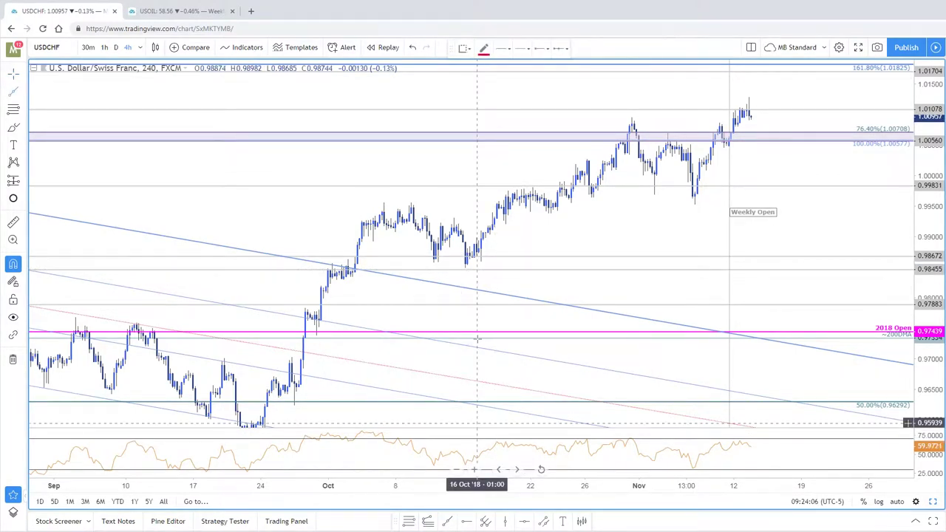
pyautogui.click(465, 269)
pyautogui.click(465, 267)
pyautogui.click(695, 205)
pyautogui.moveTo(595, 233)
pyautogui.mouseDown()
pyautogui.moveTo(442, 192)
pyautogui.moveTo(480, 176)
pyautogui.mouseUp()
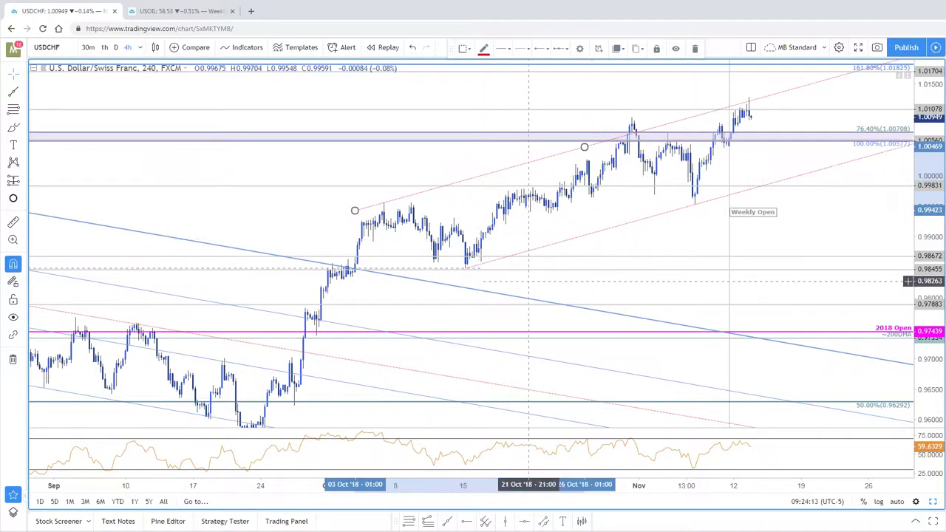
# Step: Set the USDCHF interval to 120 minutes and stretch the price scale around the ascending channel
pyautogui.scroll(-1, 693, 288)
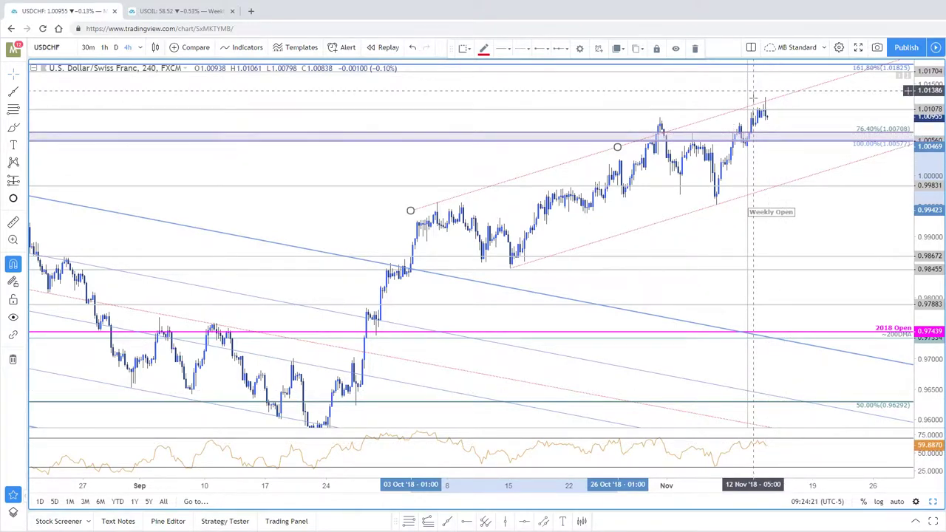
pyautogui.moveTo(788, 101)
pyautogui.mouseDown()
pyautogui.moveTo(762, 110)
pyautogui.moveTo(790, 119)
pyautogui.mouseUp()
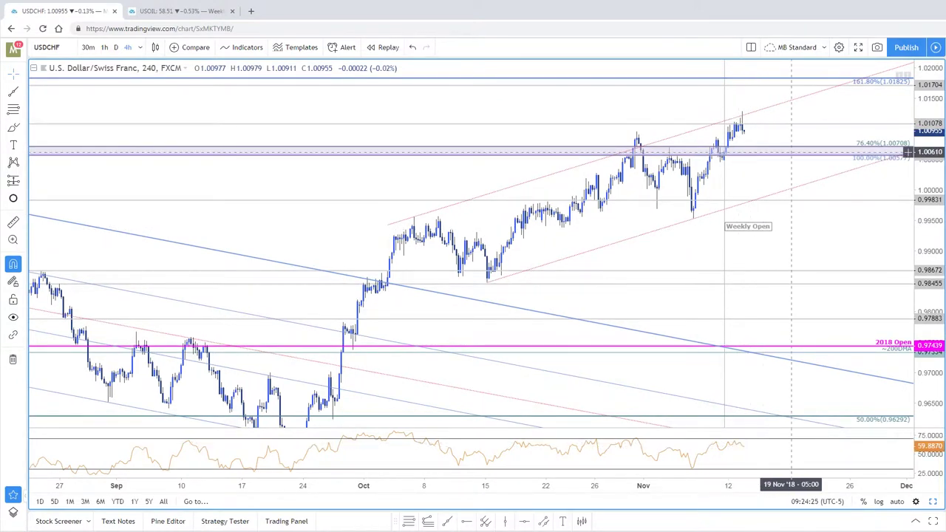
pyautogui.write('120')
pyautogui.press('Return')
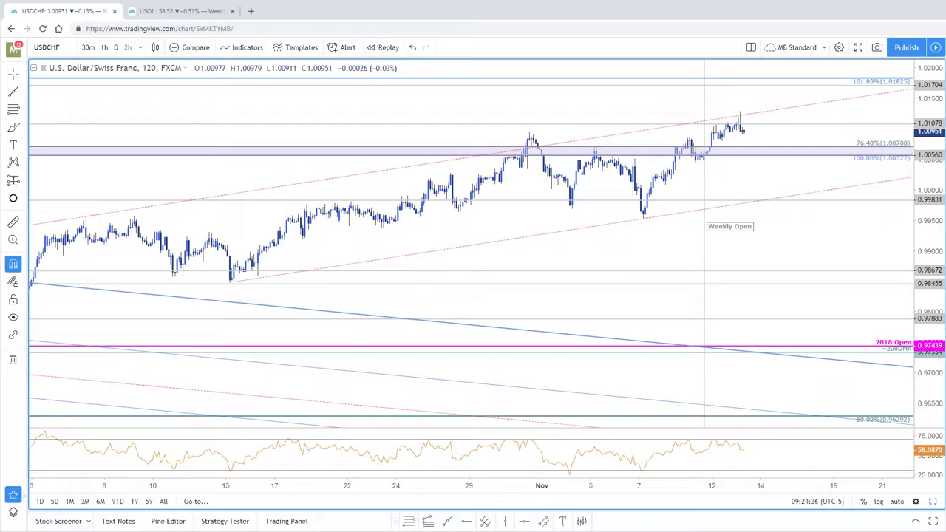
pyautogui.moveTo(936, 237); pyautogui.dragTo(936, 180)
pyautogui.moveTo(887, 226); pyautogui.dragTo(901, 258)
pyautogui.moveTo(782, 205); pyautogui.dragTo(756, 228)
pyautogui.scroll(-2, 757, 228)
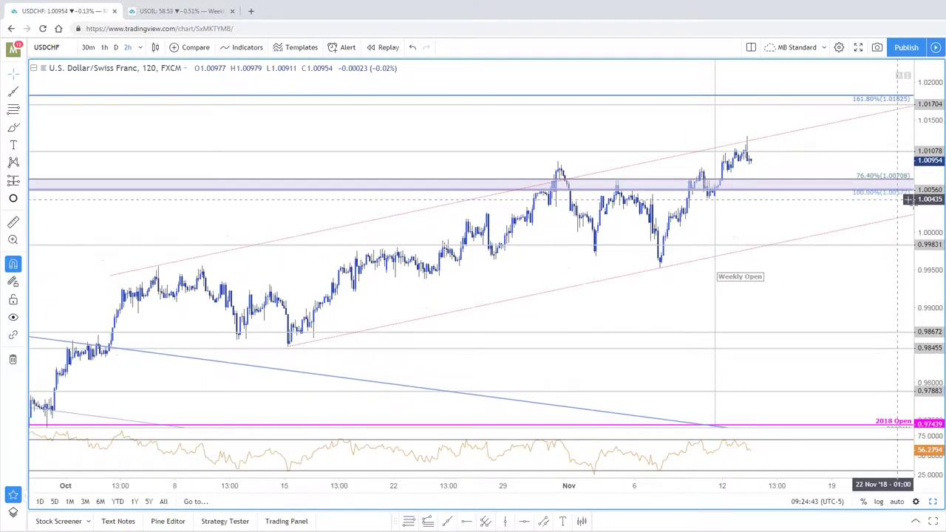
pyautogui.moveTo(771, 165); pyautogui.dragTo(790, 177)
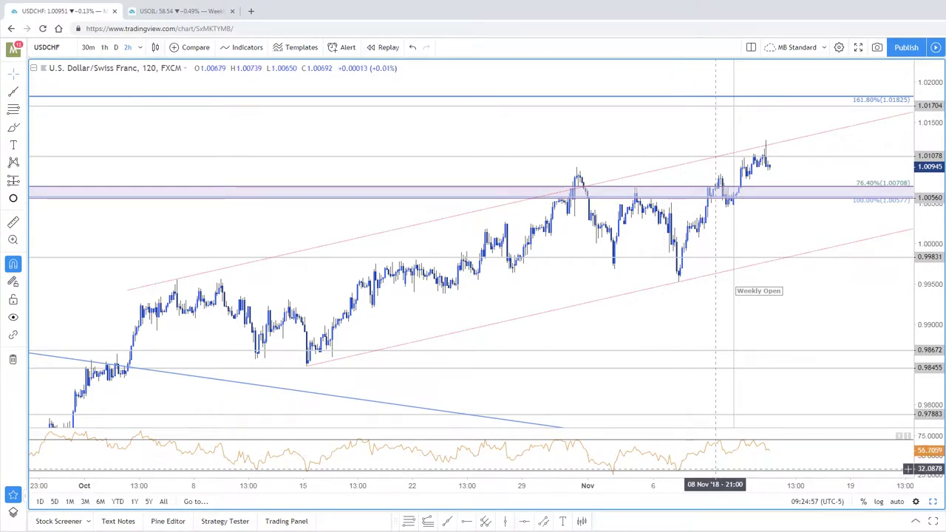
# Step: Draw a rising support trend line on the RSI from its 7 November low past the current reading
pyautogui.click(448, 522)
pyautogui.click(676, 471)
pyautogui.moveTo(812, 426); pyautogui.dragTo(812, 427)
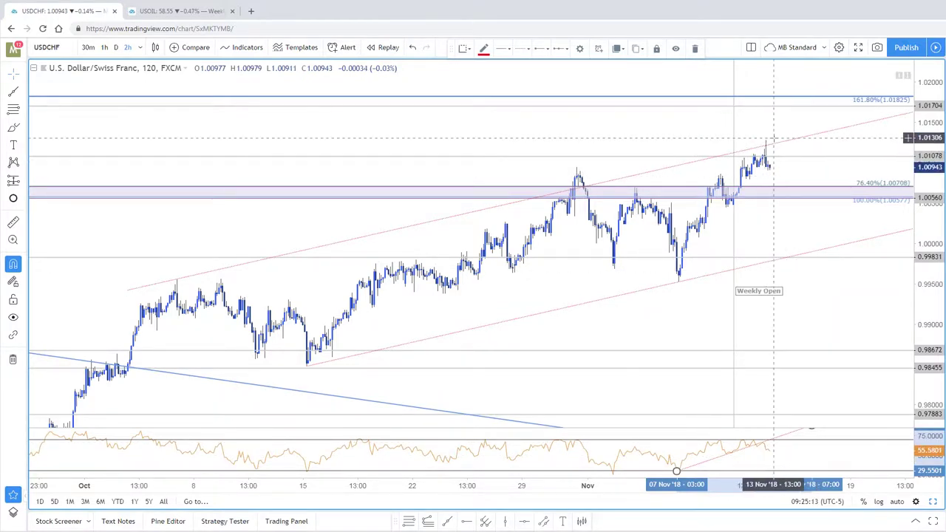
# Step: Duplicate the channel's upper line and place the parallel copy above it through the 31 October high
pyautogui.click(666, 177)
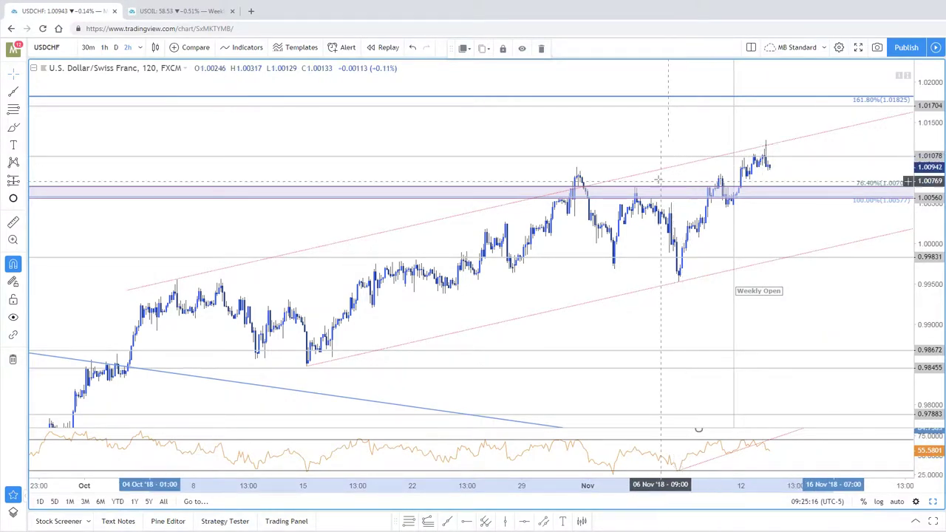
pyautogui.click(665, 172)
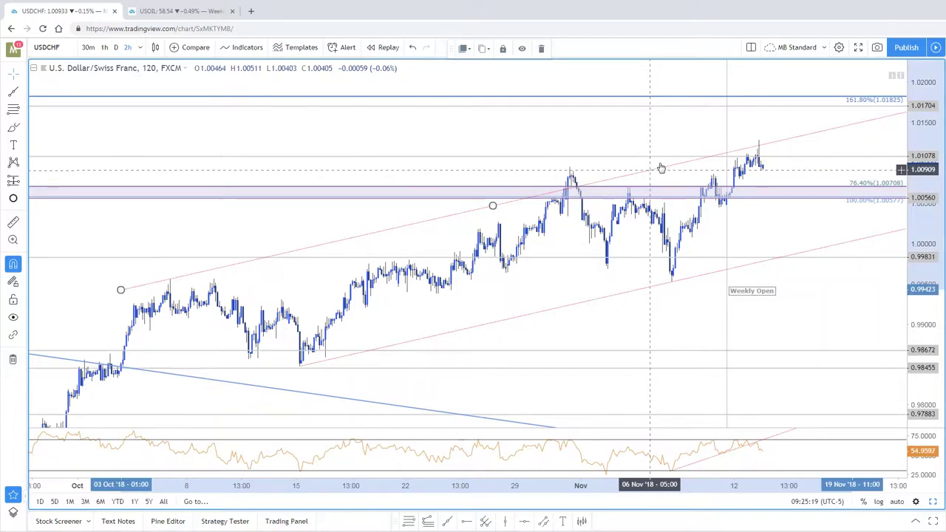
pyautogui.click(386, 226)
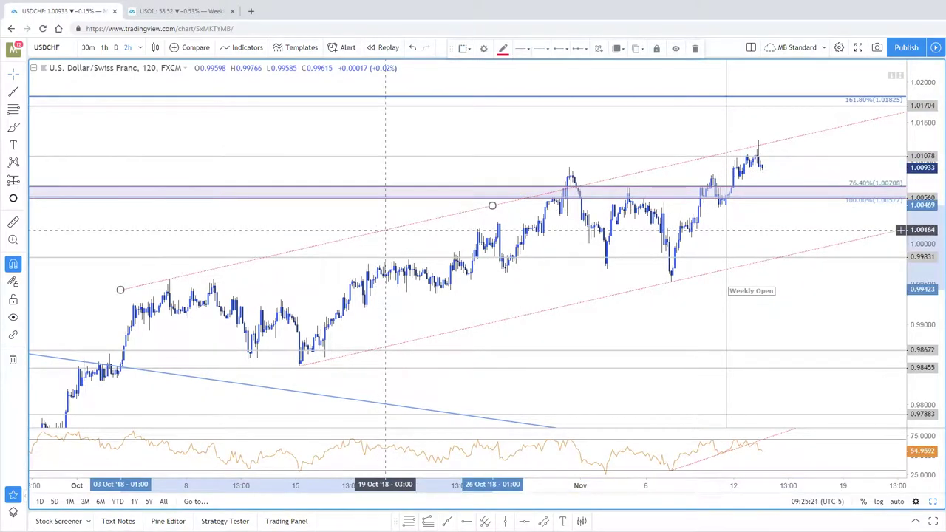
pyautogui.hotkey('ctrl', 'c')
pyautogui.hotkey('ctrl', 'v')
pyautogui.moveTo(392, 211); pyautogui.dragTo(415, 201)
pyautogui.moveTo(507, 130); pyautogui.dragTo(422, 133)
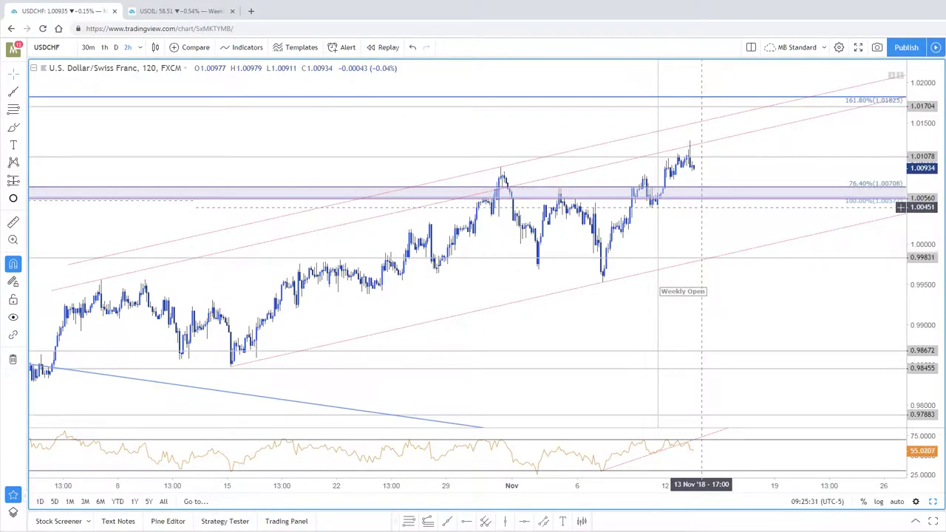
# Step: Examine the 2-hour USDCHF history back to June, comparing the shaded resistance zone with the recent advance
pyautogui.scroll(-3, 731, 205)
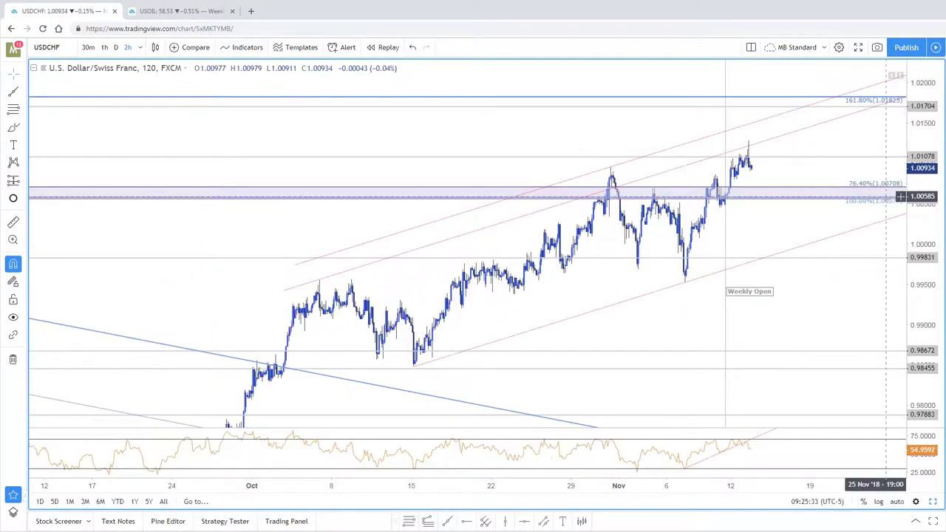
pyautogui.scroll(-4, 681, 224)
pyautogui.scroll(-3, 495, 185)
pyautogui.scroll(-2, 313, 182)
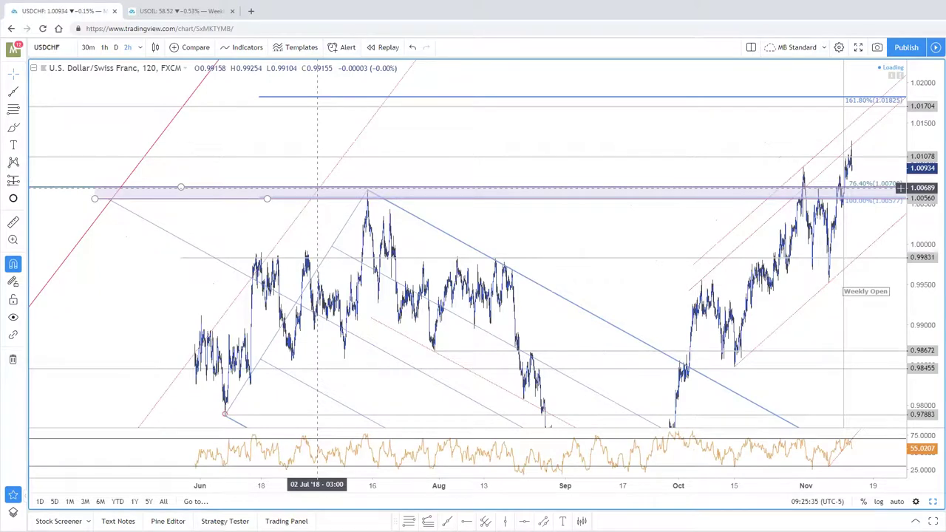
pyautogui.scroll(5, 636, 200)
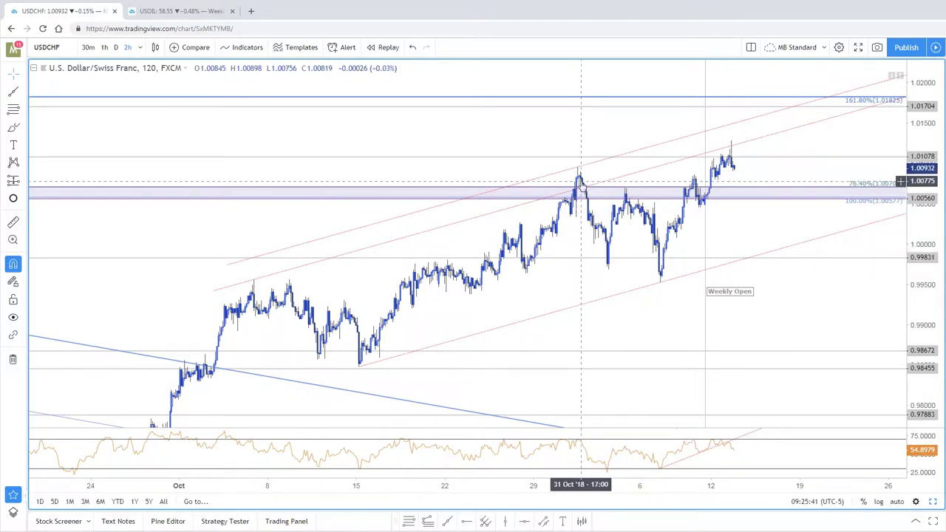
pyautogui.scroll(1, 691, 196)
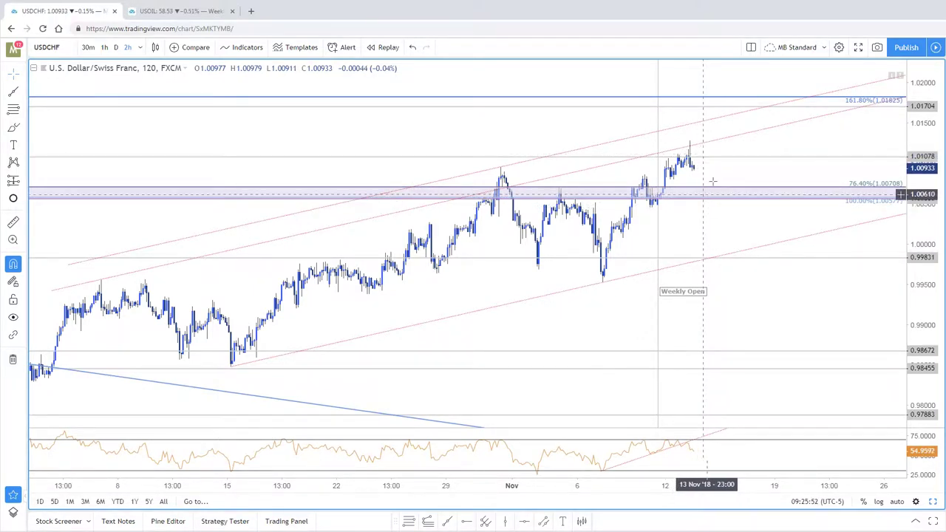
# Step: Expand the USDCHF price scale to examine November price action between the channel lines and the 1.01704 and 0.99831 levels
pyautogui.moveTo(718, 173); pyautogui.dragTo(750, 166)
pyautogui.moveTo(919, 198); pyautogui.dragTo(918, 155)
pyautogui.moveTo(743, 224); pyautogui.dragTo(719, 234)
pyautogui.scroll(-1, 686, 234)
pyautogui.moveTo(931, 256); pyautogui.dragTo(931, 246)
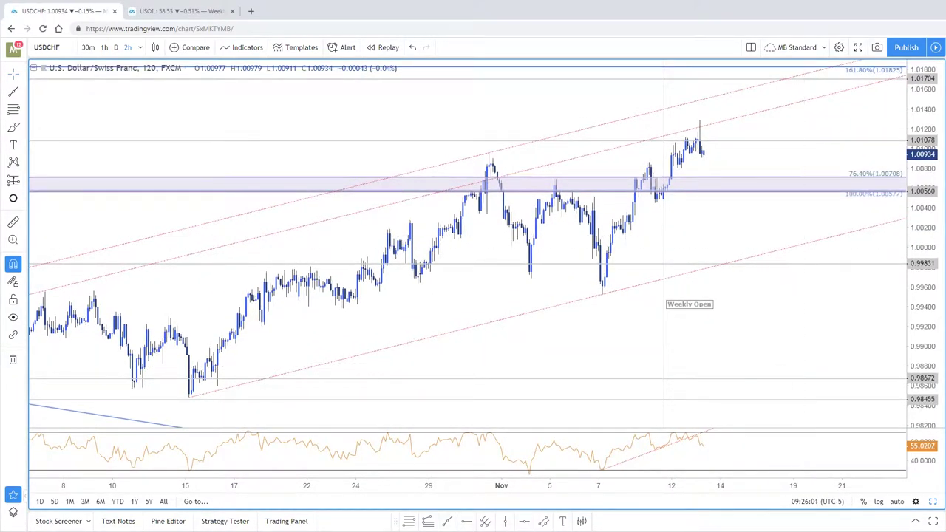
pyautogui.moveTo(716, 236); pyautogui.dragTo(731, 235)
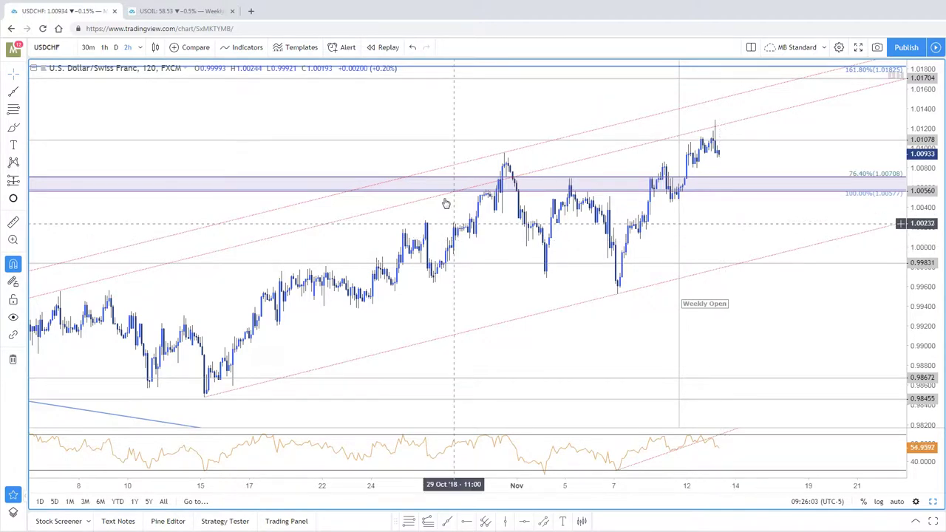
pyautogui.moveTo(436, 115); pyautogui.dragTo(433, 117)
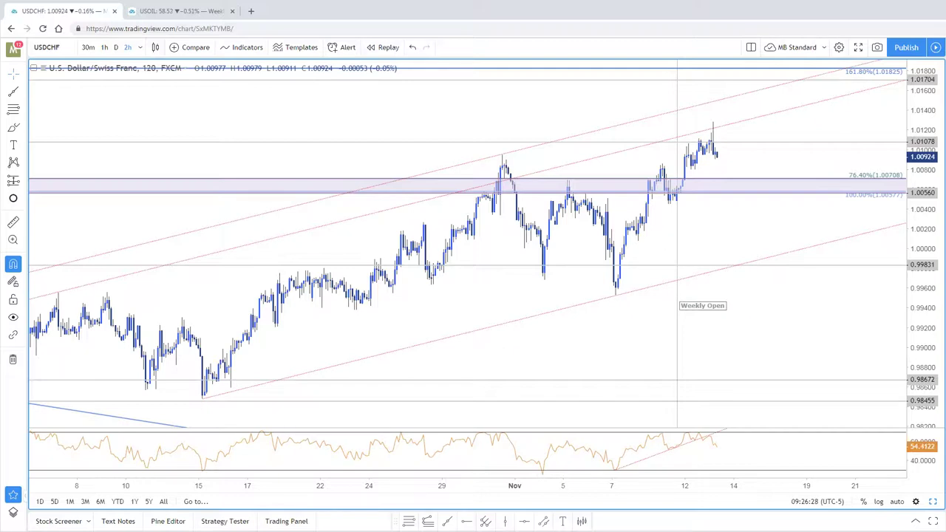
pyautogui.moveTo(714, 231); pyautogui.dragTo(729, 249)
pyautogui.moveTo(927, 235); pyautogui.dragTo(927, 192)
pyautogui.moveTo(781, 218); pyautogui.dragTo(793, 225)
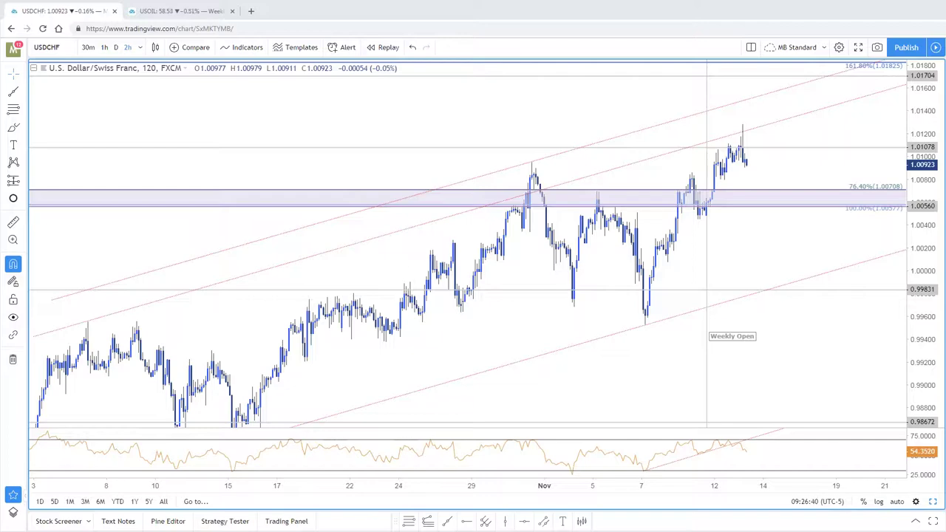
# Step: Switch the chart to EURJPY and examine its 2-hour price structure from late September onward
pyautogui.press('Down')
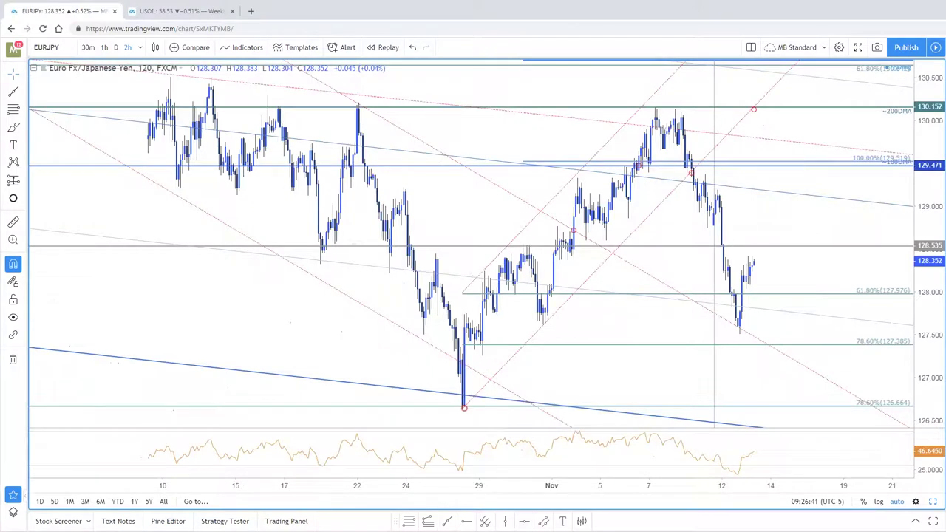
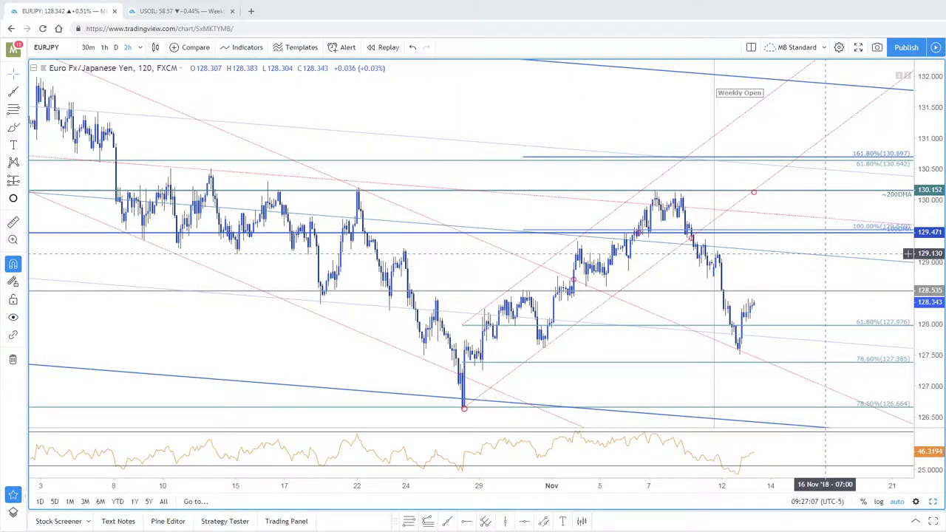
pyautogui.scroll(2, 826, 254)
pyautogui.scroll(-4, 754, 315)
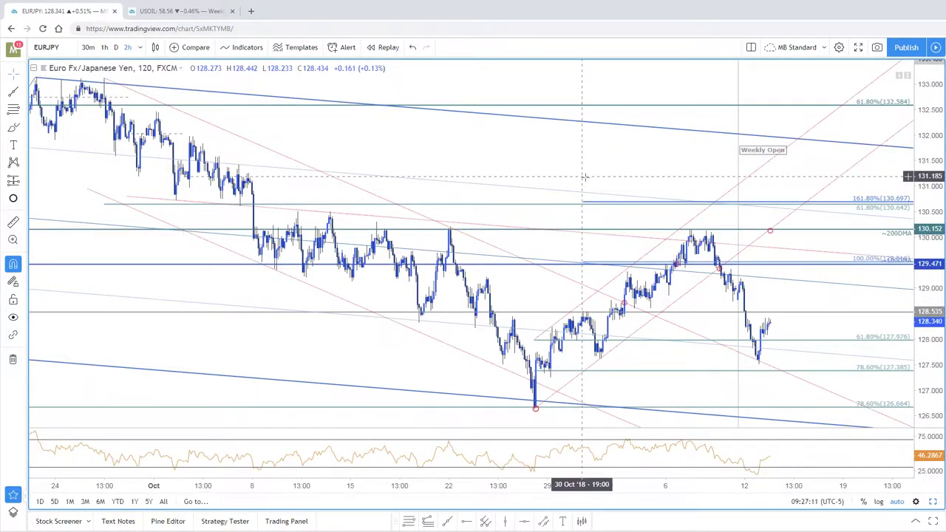
pyautogui.scroll(1, 583, 177)
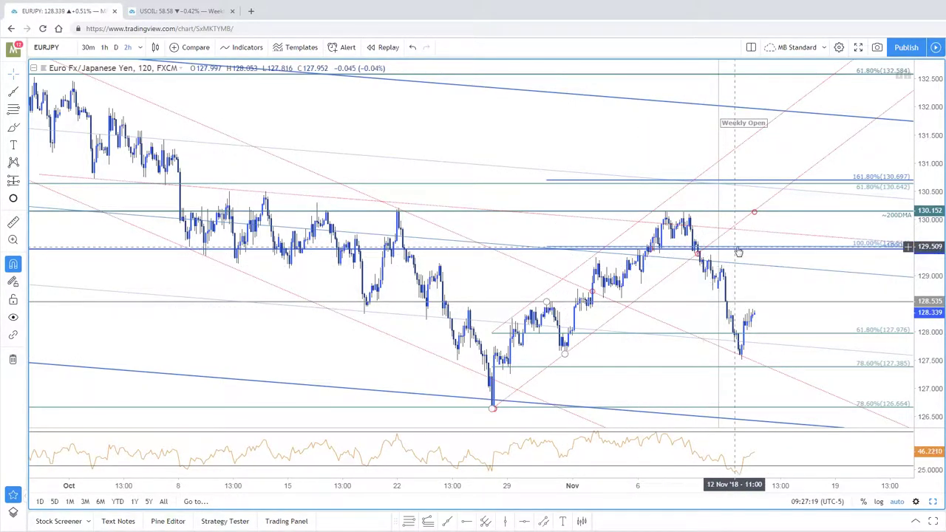
pyautogui.moveTo(751, 287); pyautogui.dragTo(749, 284)
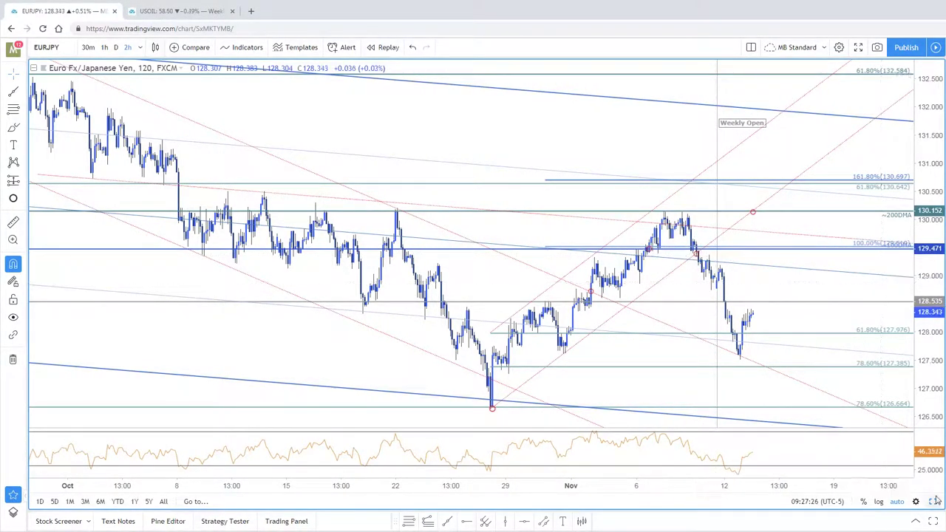
# Step: Show the daily EURJPY chart alone in the layout and examine its price action from May onward
pyautogui.hotkey('alt', 'Return')
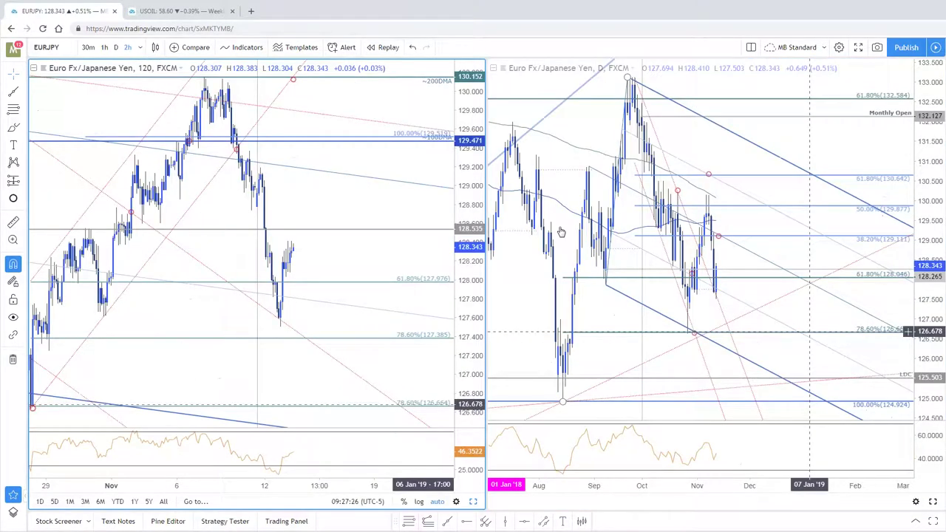
pyautogui.click(344, 141)
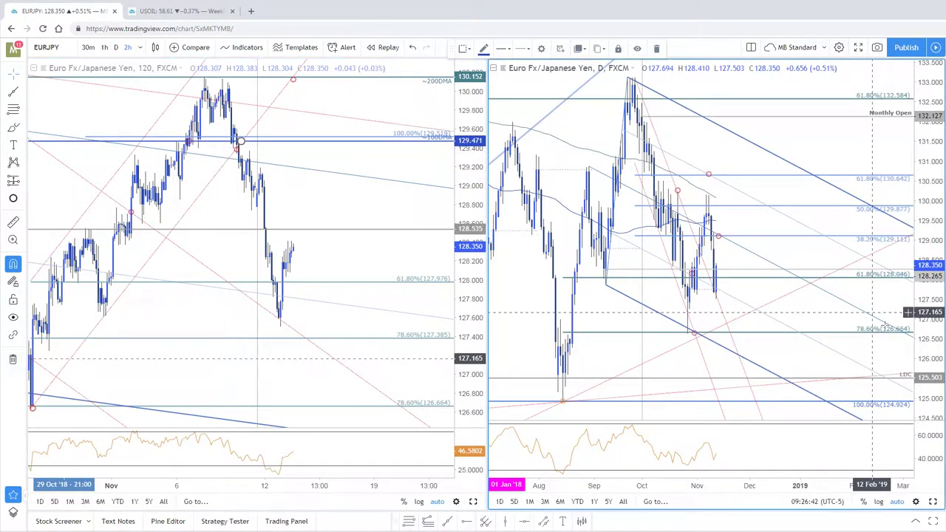
pyautogui.click(933, 502)
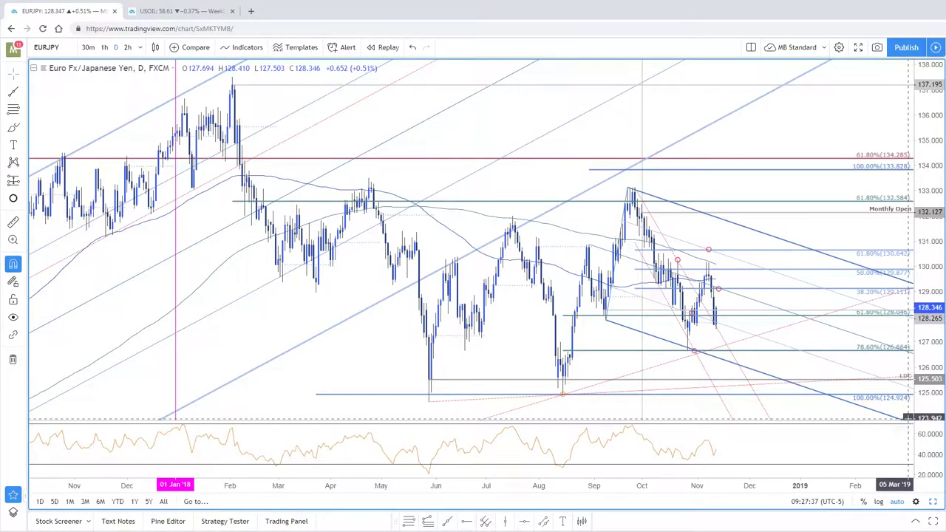
pyautogui.scroll(3, 909, 418)
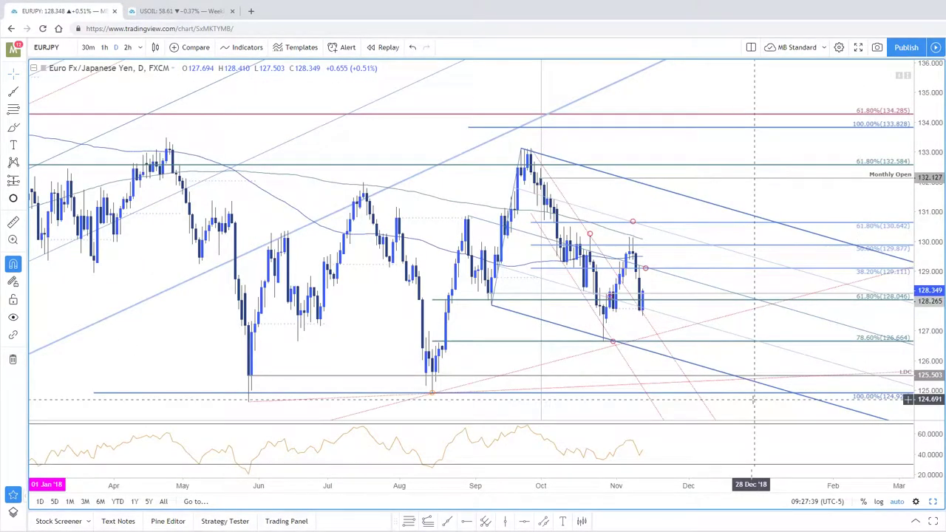
pyautogui.scroll(2, 650, 221)
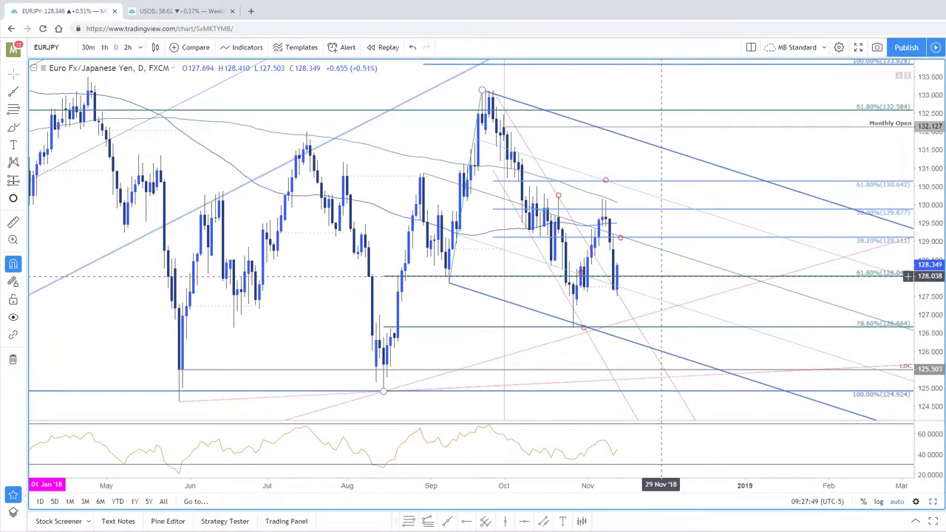
# Step: Hide the 0.618 level of the Fibonacci retracement drawn between the 15 August low and the 21 September high
pyautogui.click(666, 278)
pyautogui.doubleClick(665, 278)
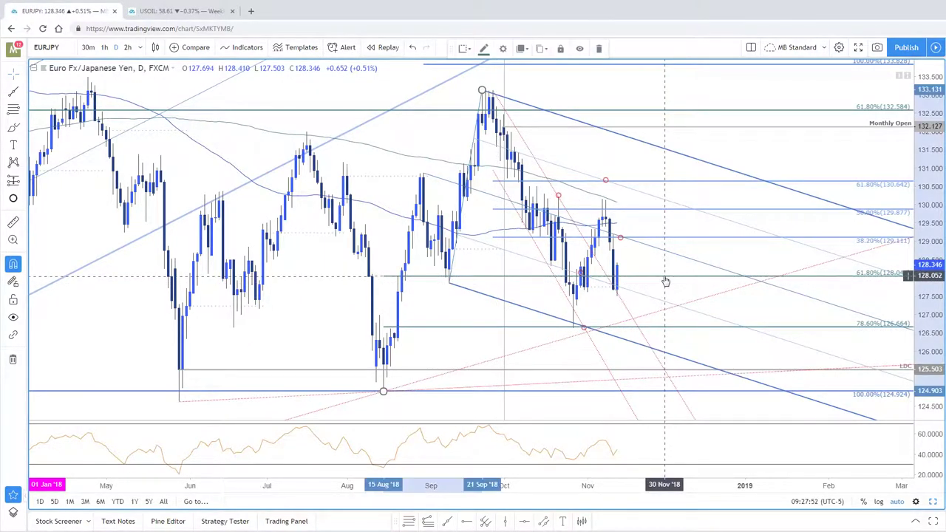
pyautogui.click(436, 266)
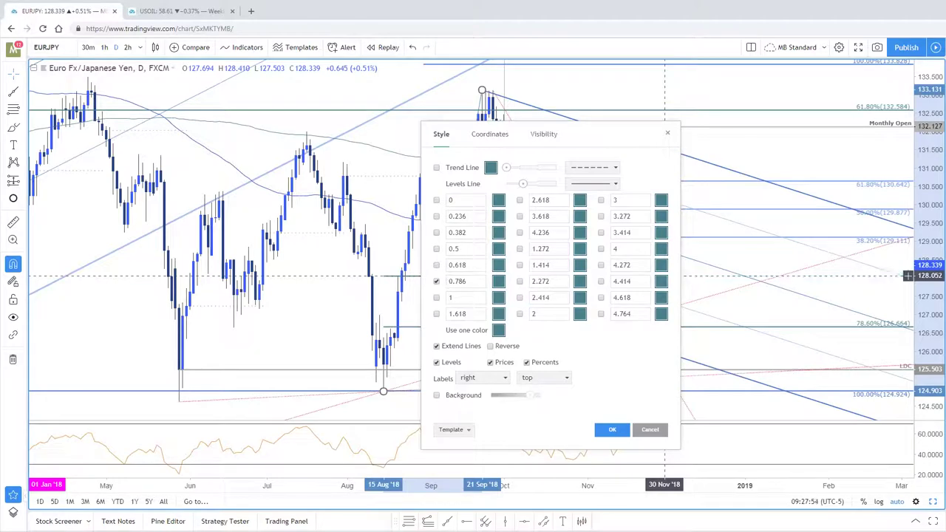
pyautogui.click(613, 427)
pyautogui.scroll(-3, 617, 417)
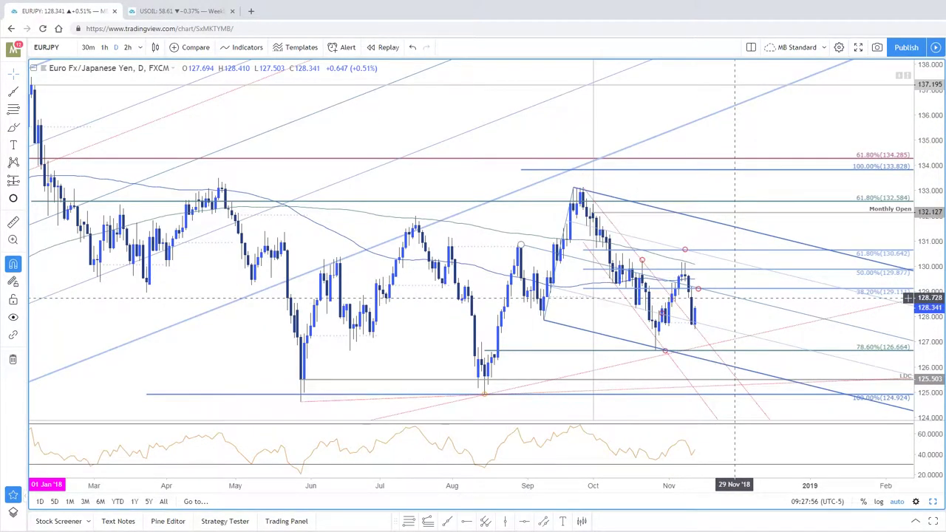
# Step: Nudge the circle marker near the 38.2% level slightly later in time, and hide the 0.5 level of the September–October retracement
pyautogui.moveTo(697, 290); pyautogui.dragTo(702, 291)
pyautogui.click(731, 347)
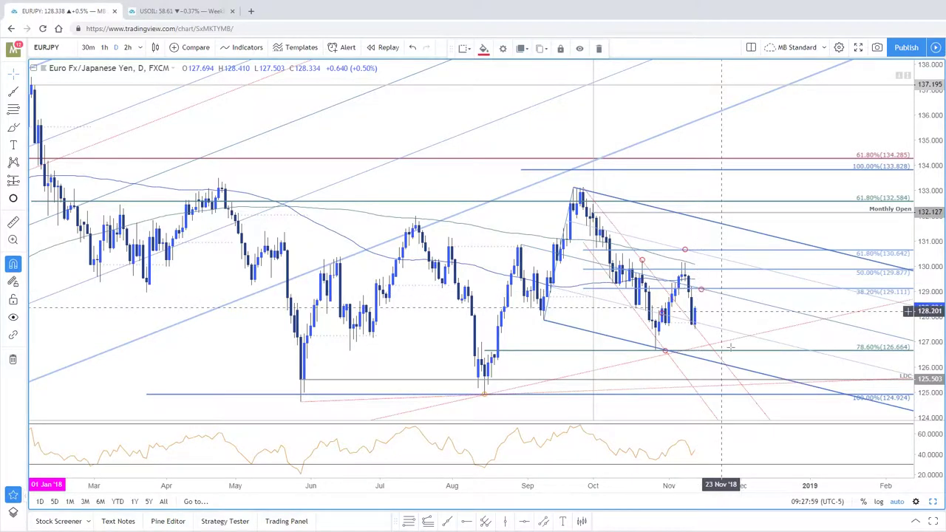
pyautogui.click(710, 321)
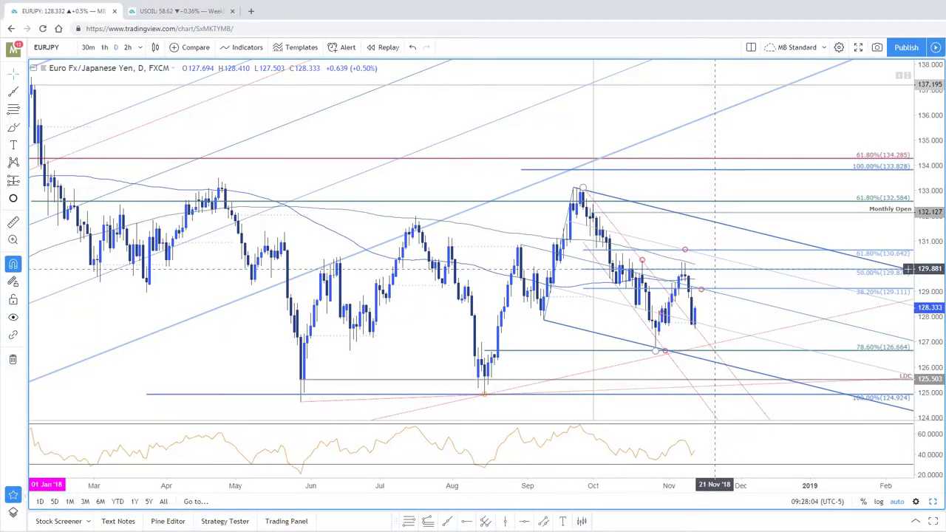
pyautogui.doubleClick(704, 282)
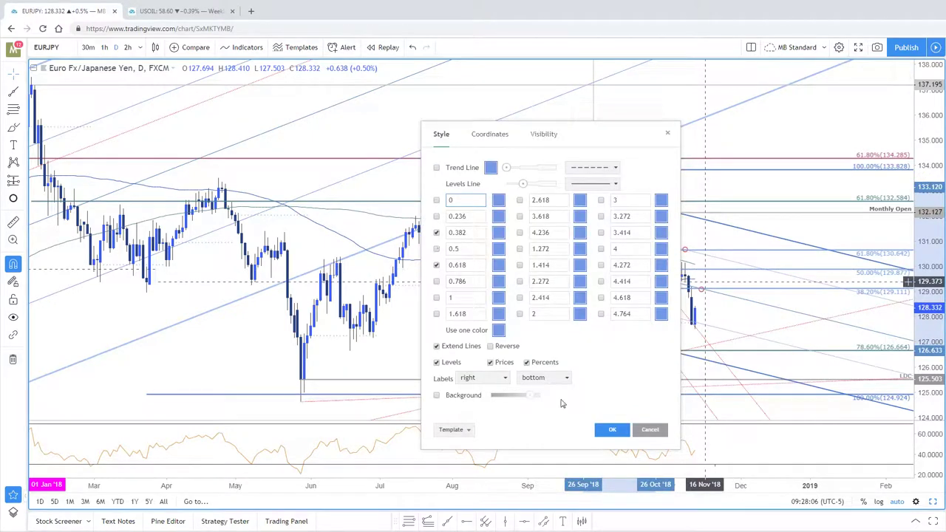
pyautogui.click(649, 429)
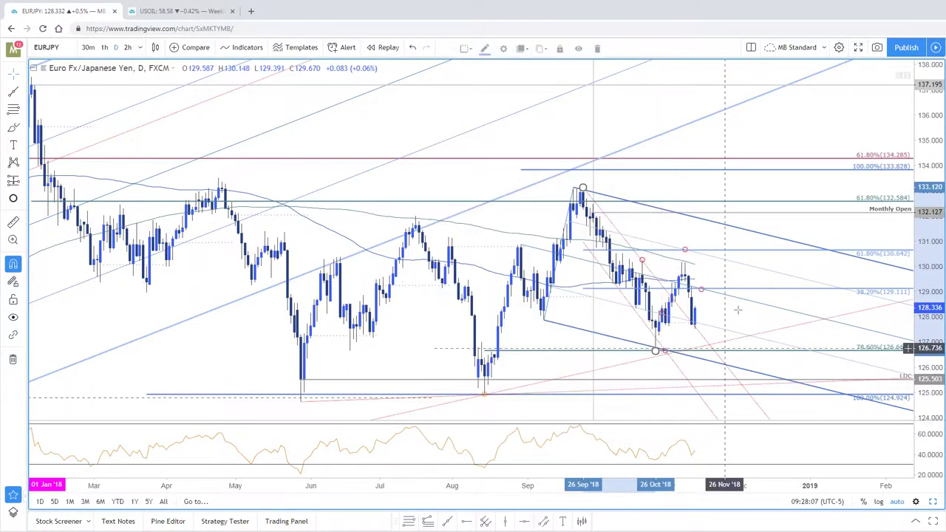
# Step: Move the circle marker at the 130.642 level onto the falling channel line and add another on the red line near 126.664
pyautogui.moveTo(682, 249); pyautogui.dragTo(705, 256)
pyautogui.click(718, 272)
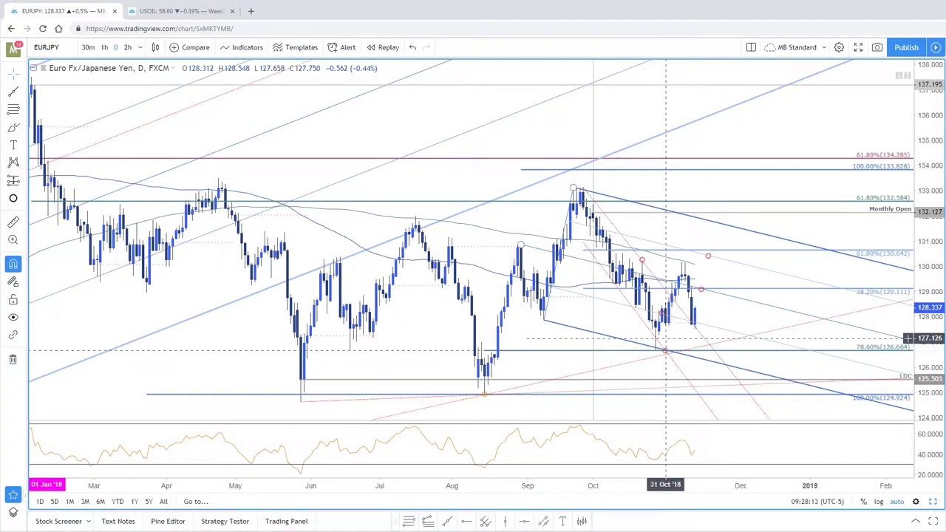
pyautogui.click(709, 345)
pyautogui.moveTo(738, 317); pyautogui.dragTo(720, 317)
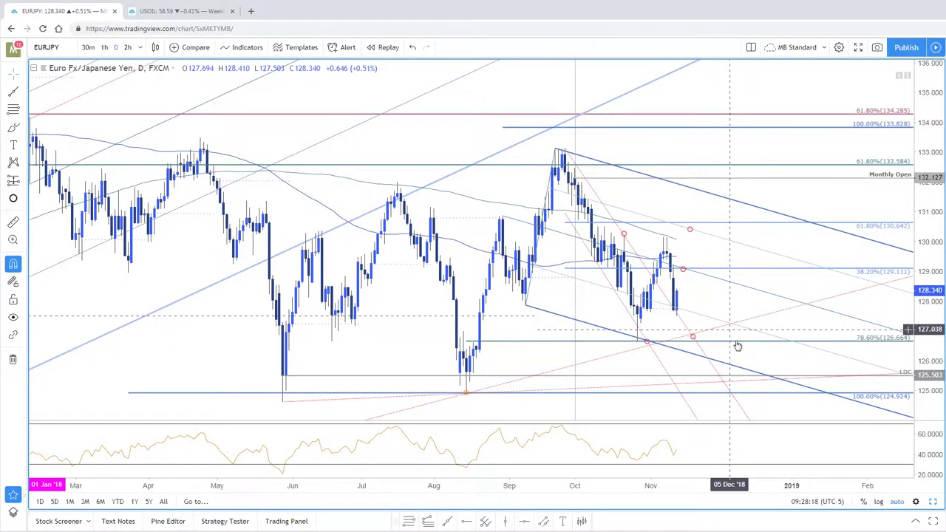
pyautogui.scroll(-1, 732, 344)
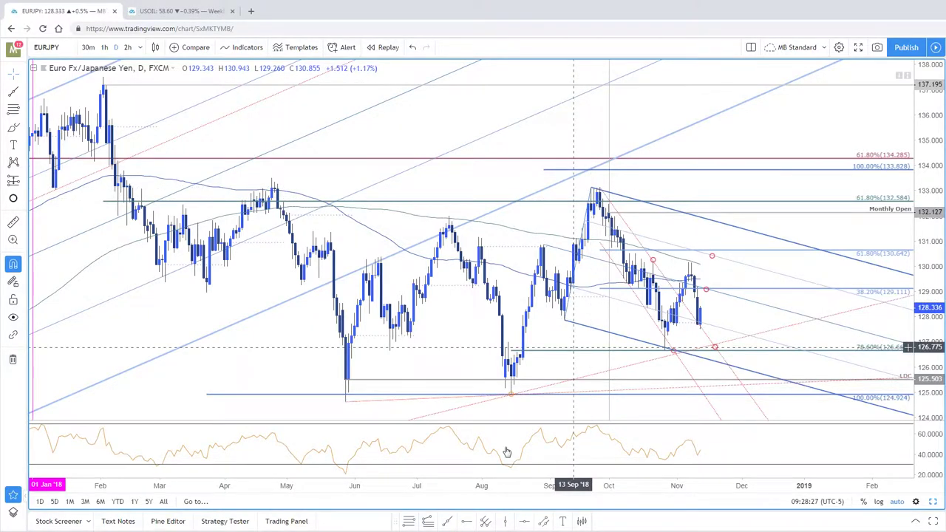
# Step: Draw a trend line along the upper channel line from the 21 September high, and shift it down in parallel through the mid-October high
pyautogui.click(447, 522)
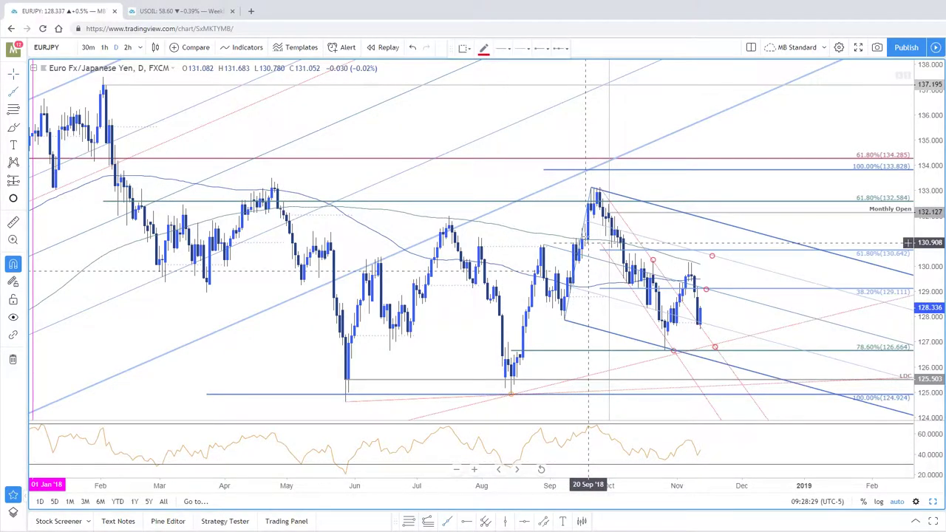
pyautogui.click(592, 188)
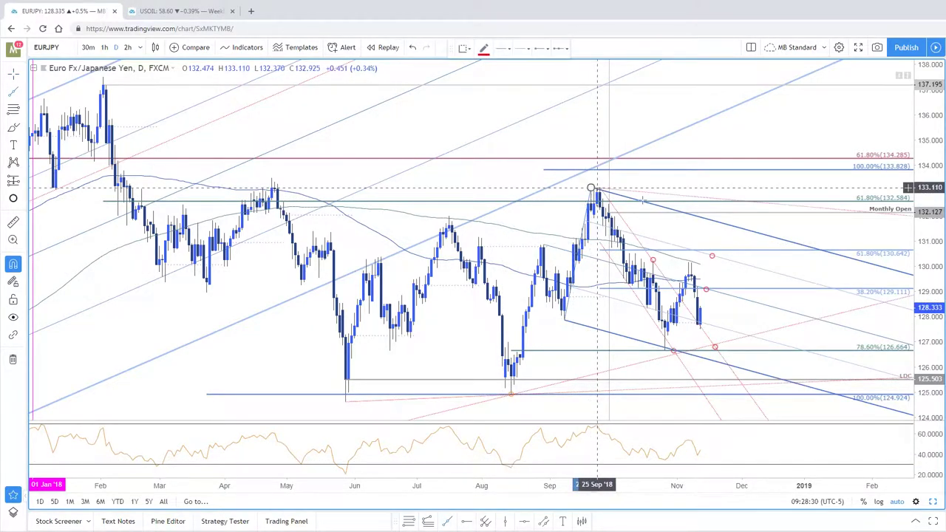
pyautogui.click(716, 222)
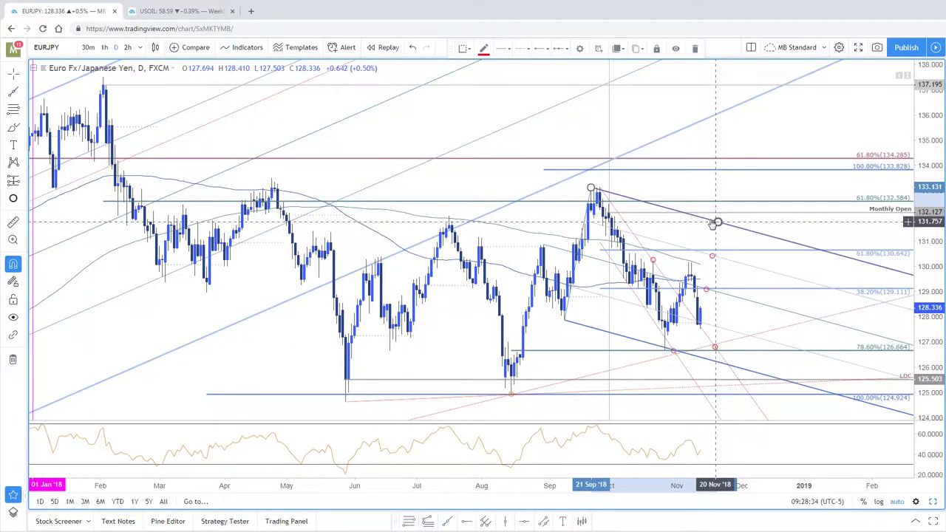
pyautogui.moveTo(714, 221)
pyautogui.mouseDown()
pyautogui.moveTo(731, 279)
pyautogui.moveTo(714, 277)
pyautogui.mouseUp()
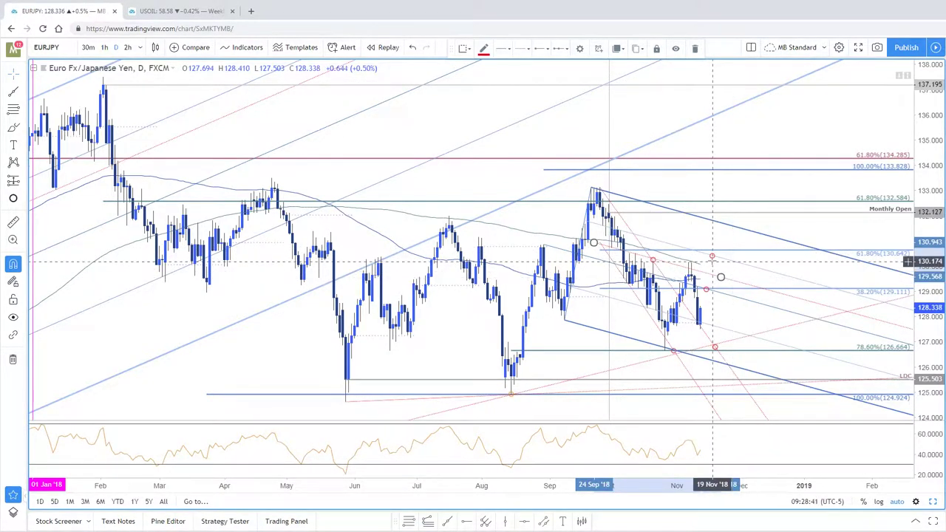
# Step: Examine the daily EURJPY history back to late 2017, comparing the descending channel with the retracement levels and the 2017 open
pyautogui.moveTo(736, 310); pyautogui.dragTo(720, 314)
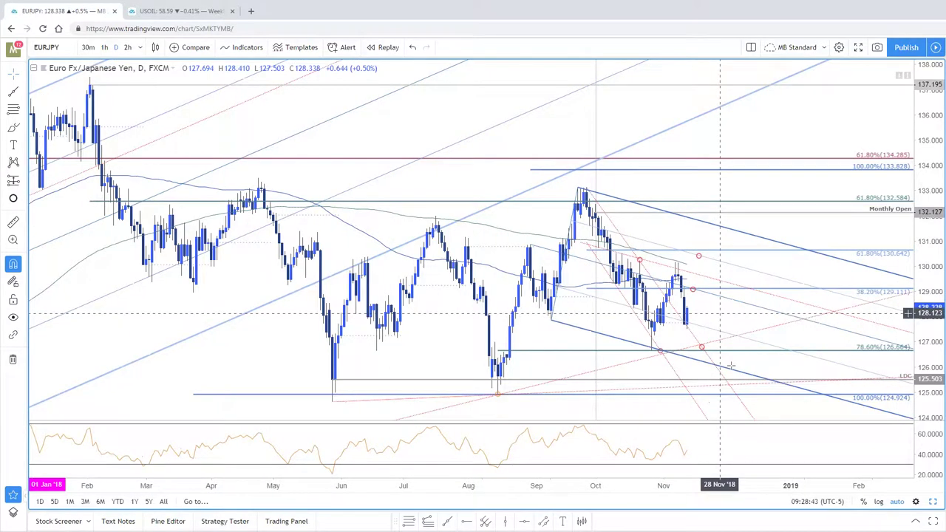
pyautogui.scroll(-1, 715, 281)
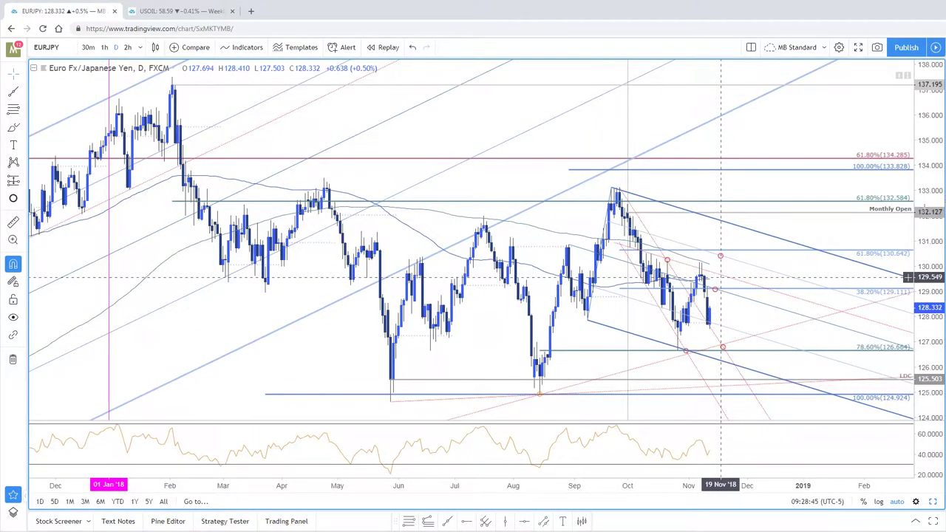
pyautogui.moveTo(925, 207); pyautogui.dragTo(922, 228)
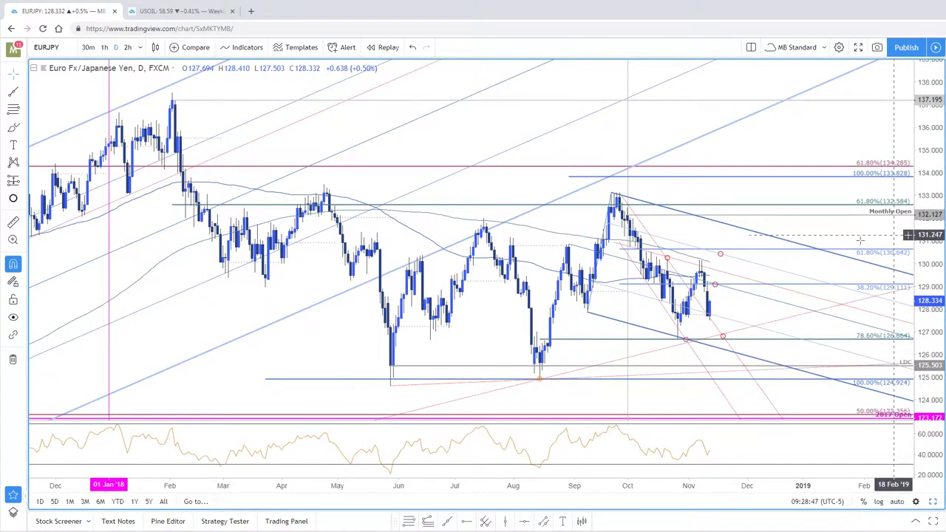
pyautogui.scroll(-3, 857, 238)
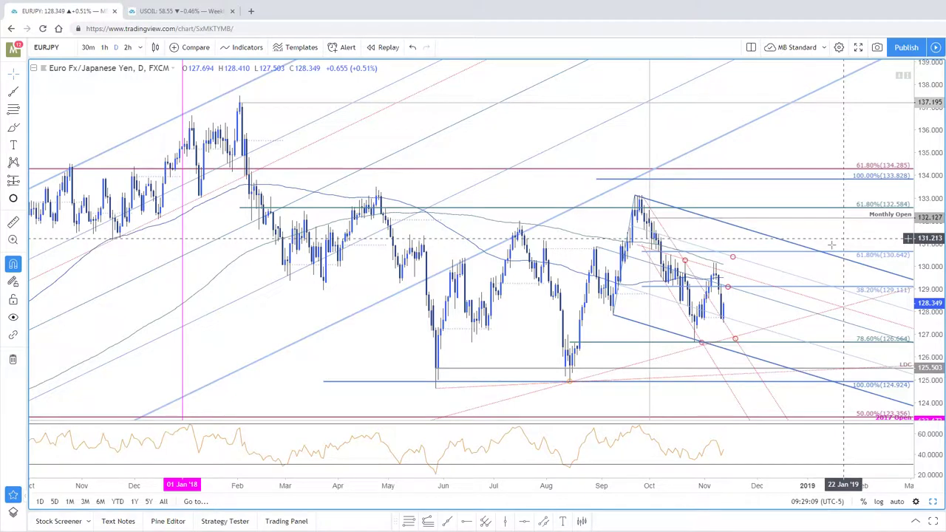
pyautogui.moveTo(738, 309); pyautogui.dragTo(726, 303)
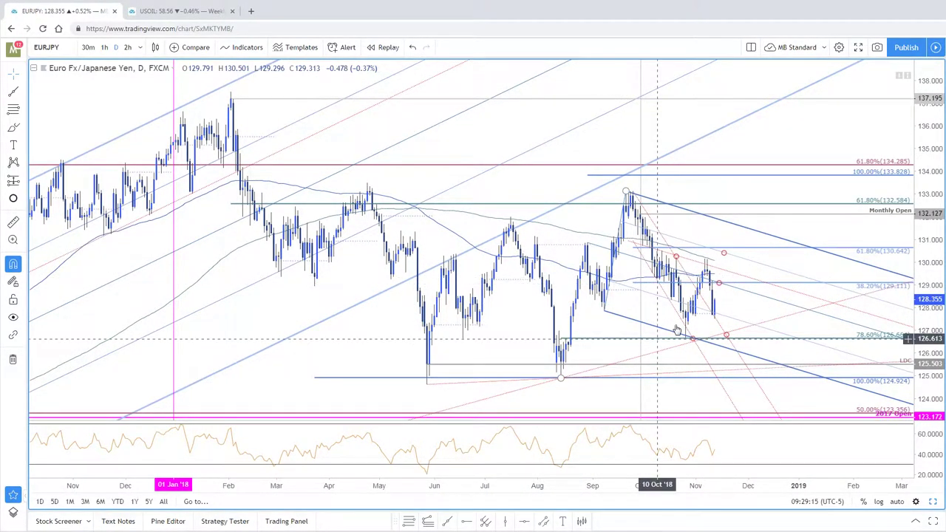
pyautogui.scroll(2, 819, 306)
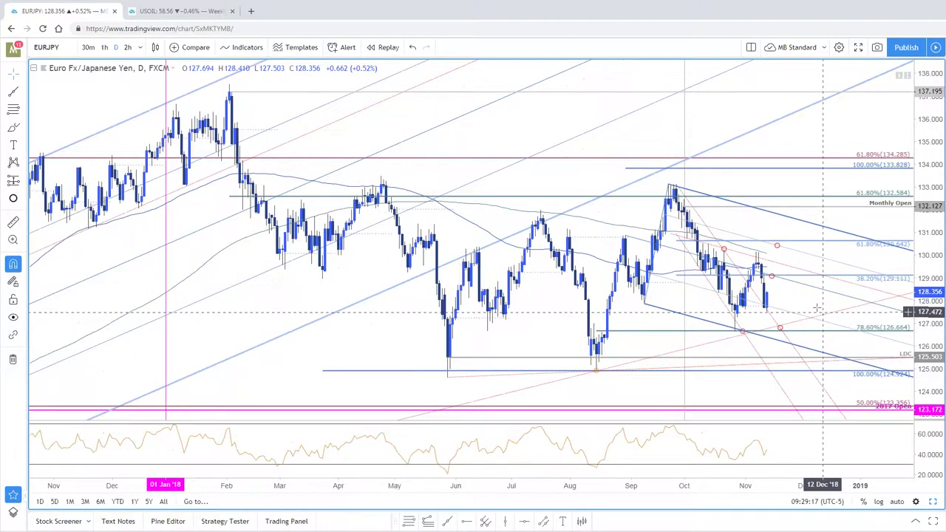
pyautogui.scroll(1, 819, 306)
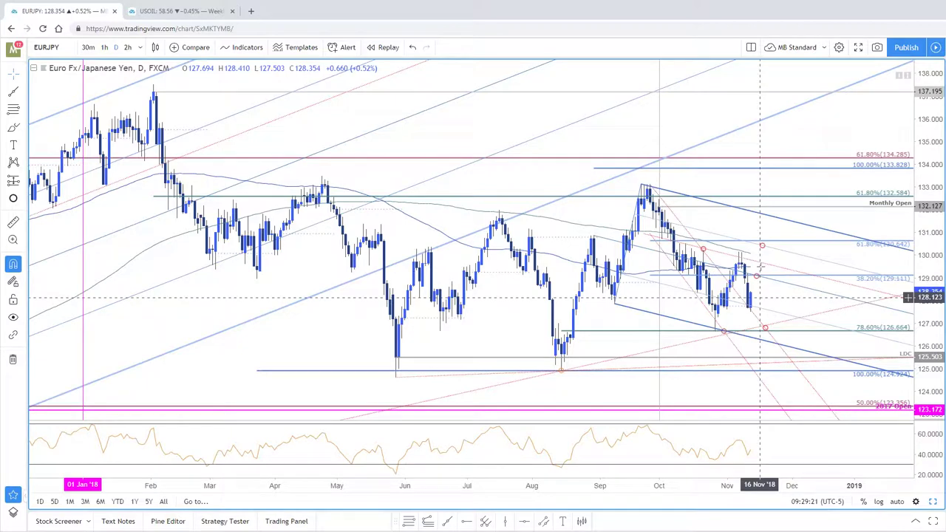
pyautogui.moveTo(773, 297); pyautogui.dragTo(779, 298)
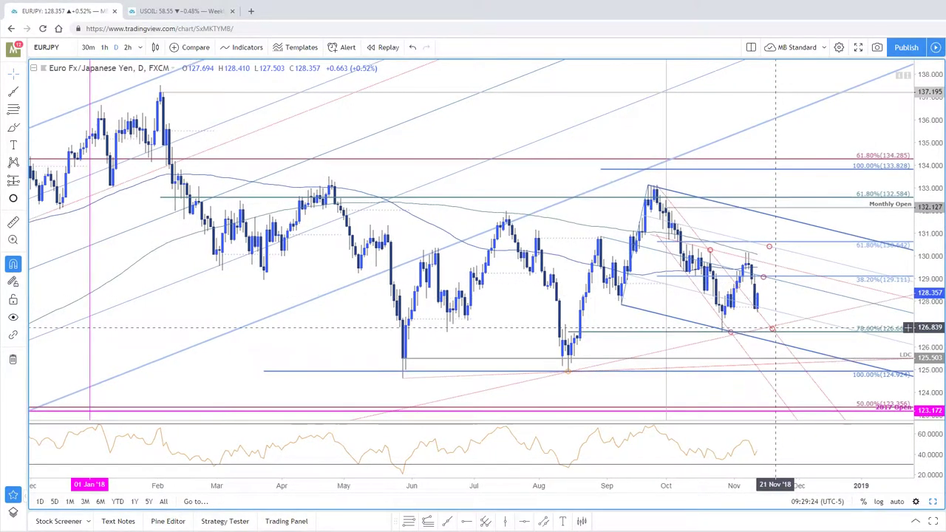
# Step: Show the 2-hour EURJPY chart alone and examine the November decline against the red channel lines and retracement levels
pyautogui.click(933, 501)
pyautogui.click(473, 501)
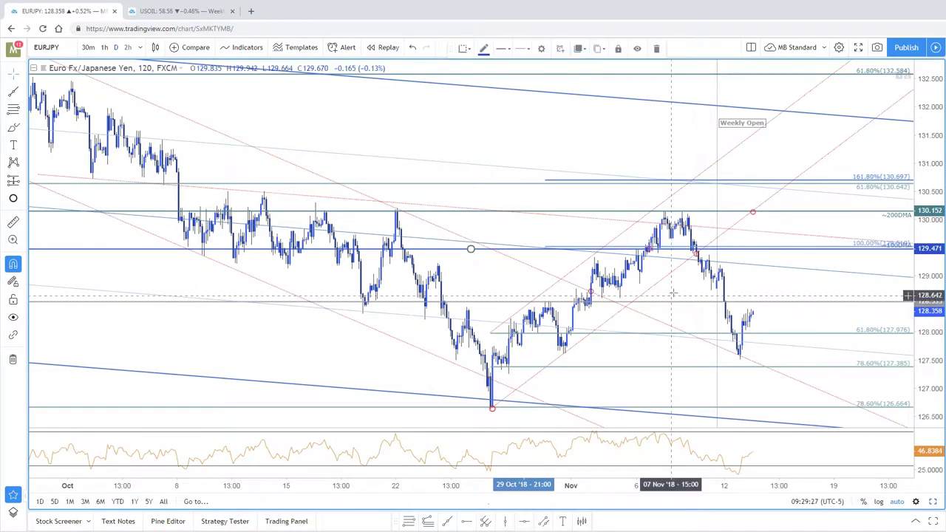
pyautogui.scroll(2, 669, 289)
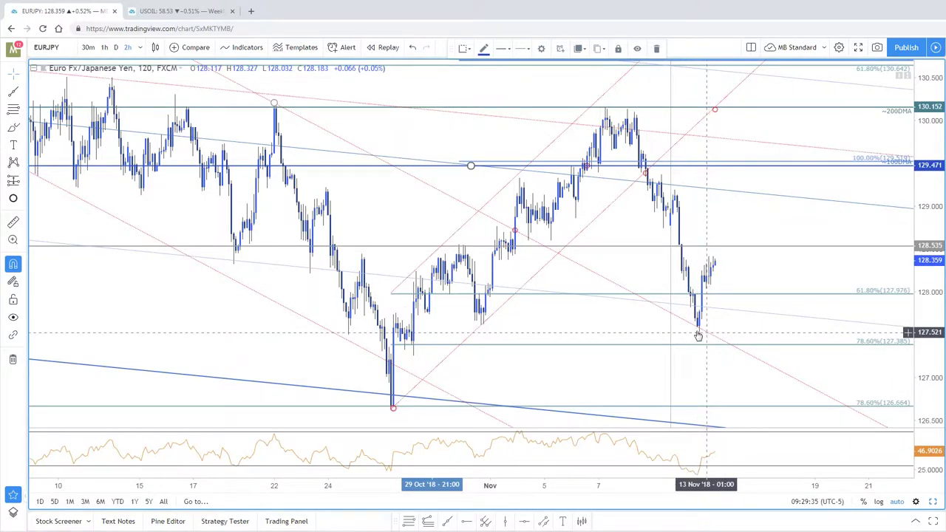
pyautogui.moveTo(928, 158); pyautogui.dragTo(932, 264)
pyautogui.moveTo(393, 102); pyautogui.dragTo(485, 154)
pyautogui.scroll(-2, 466, 171)
pyautogui.moveTo(451, 121); pyautogui.dragTo(384, 161)
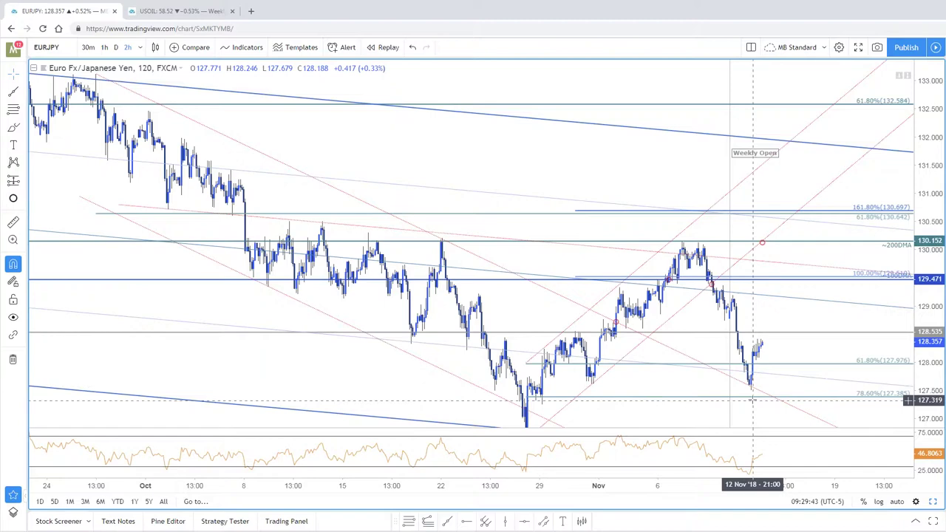
pyautogui.moveTo(771, 315); pyautogui.dragTo(778, 273)
pyautogui.scroll(3, 783, 300)
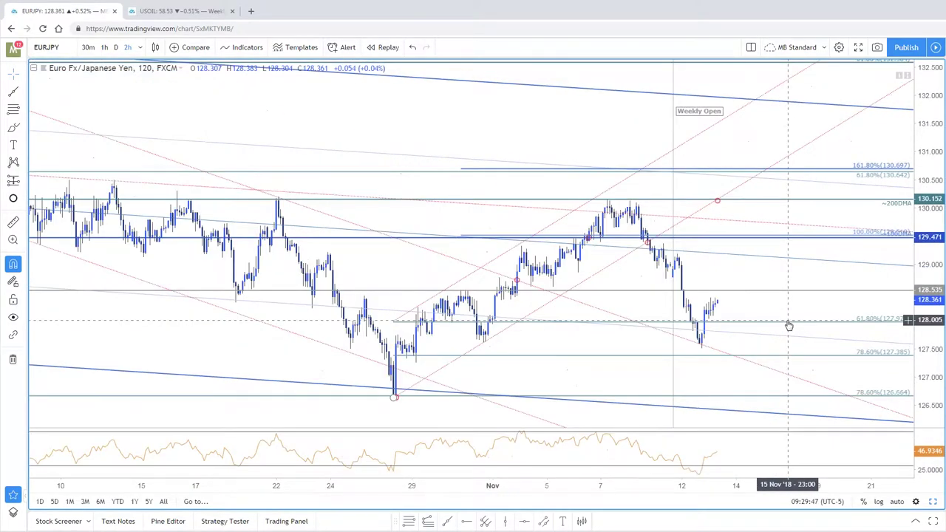
# Step: Hide the 0.618 level of the Fibonacci retracement drawn from the 26 October low to the 7 November high
pyautogui.click(789, 323)
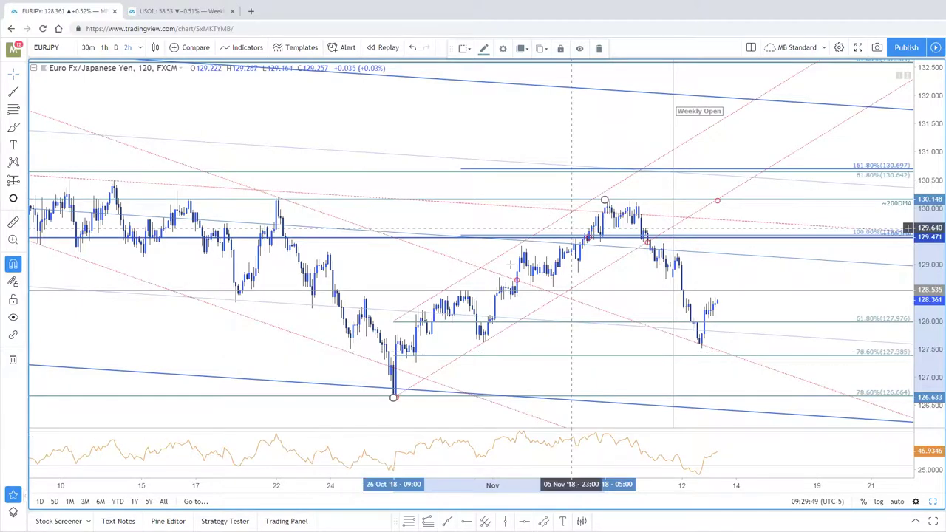
pyautogui.doubleClick(804, 321)
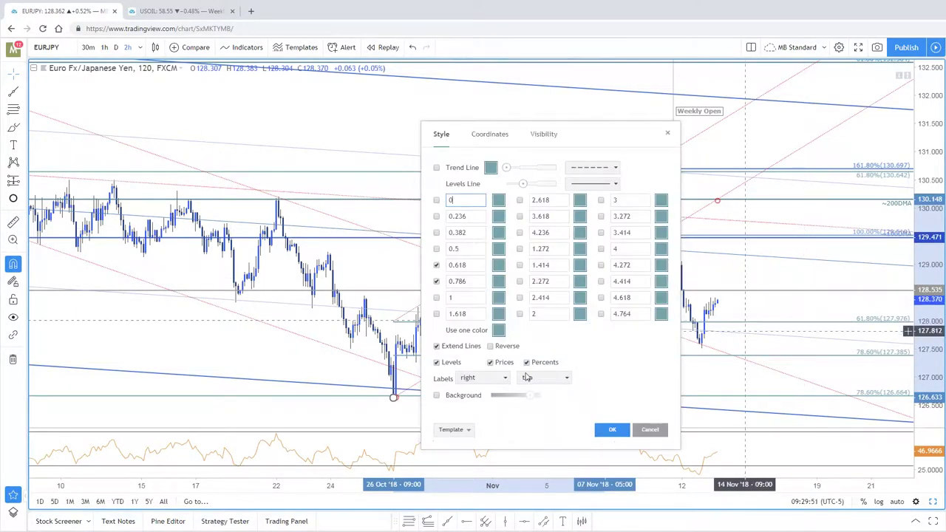
pyautogui.click(436, 264)
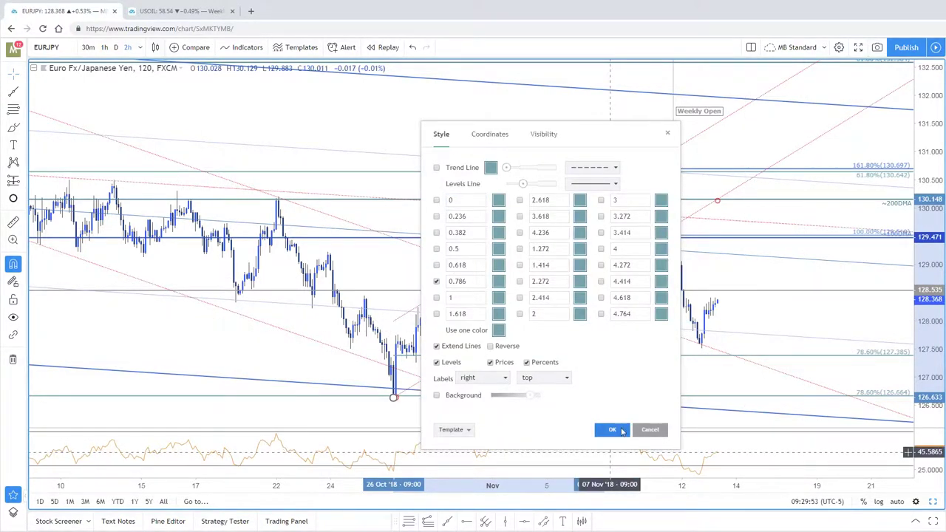
pyautogui.click(620, 430)
pyautogui.scroll(-5, 579, 427)
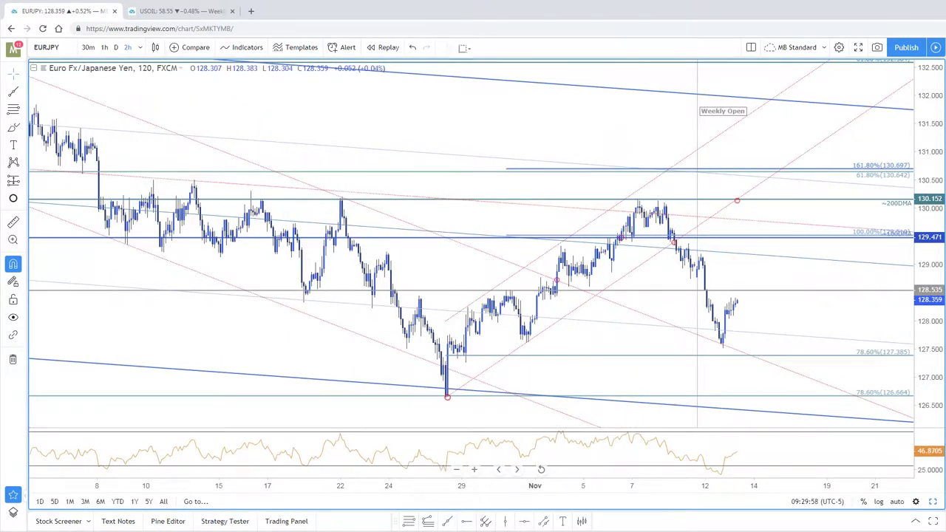
# Step: Draw a pitchfork from the 18 October low through the 22 October high and the 26 October low
pyautogui.click(486, 521)
pyautogui.click(303, 302)
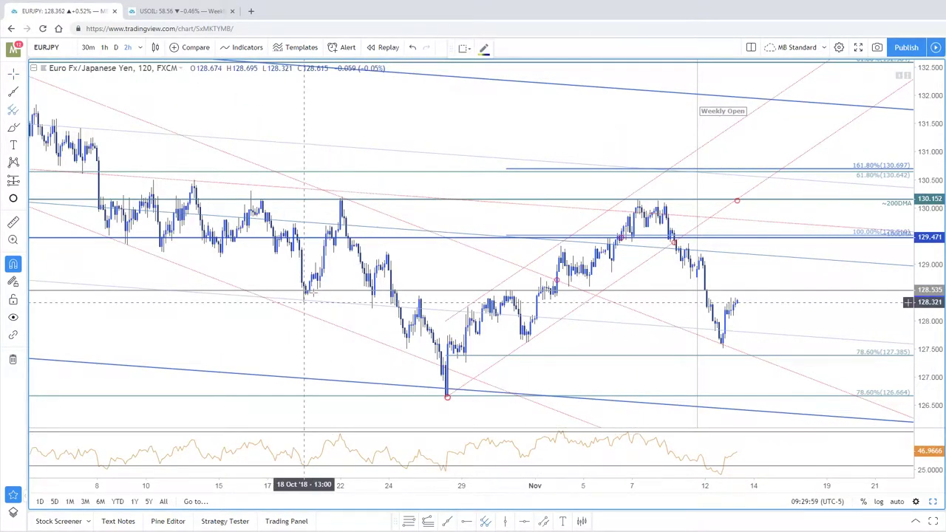
pyautogui.click(343, 197)
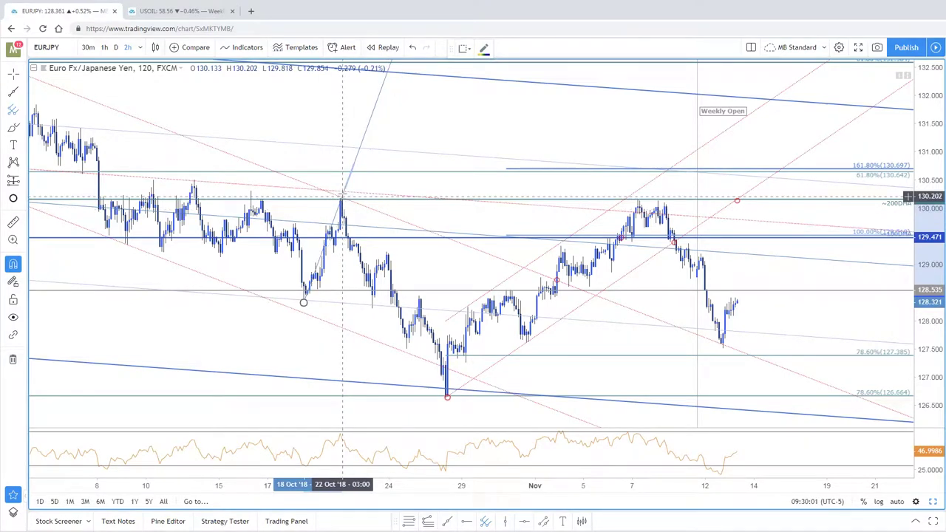
pyautogui.click(447, 397)
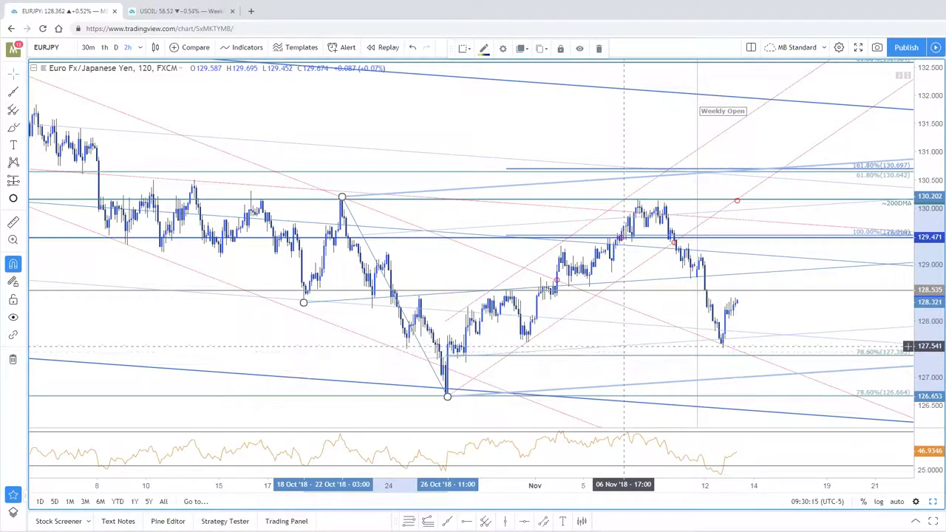
# Step: Show the 0.75 level and hide the 0.618 level on the October pitchfork
pyautogui.doubleClick(623, 345)
pyautogui.moveTo(584, 159); pyautogui.dragTo(258, 85)
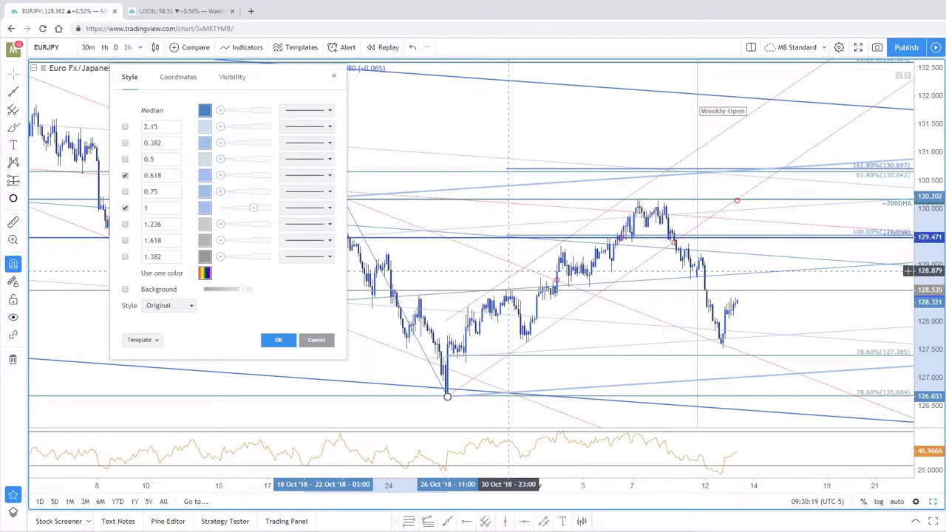
pyautogui.click(125, 192)
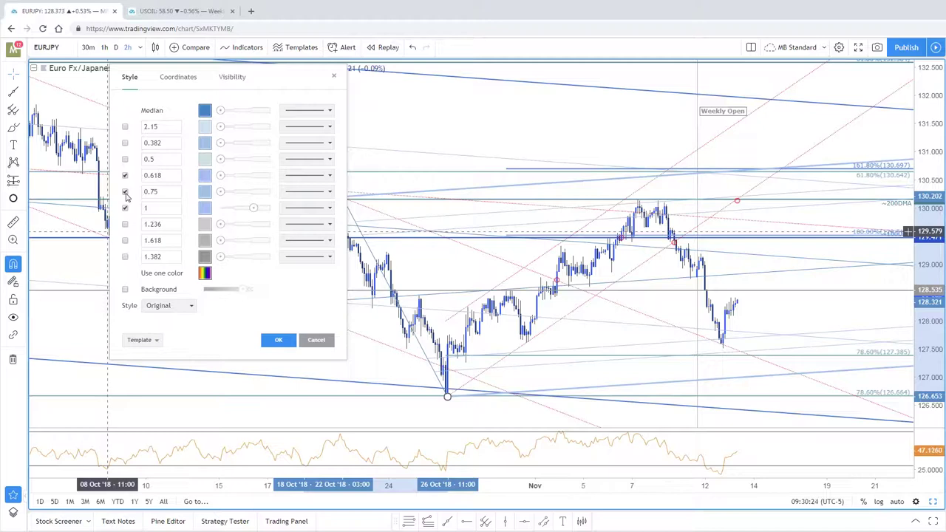
pyautogui.click(125, 175)
pyautogui.click(278, 341)
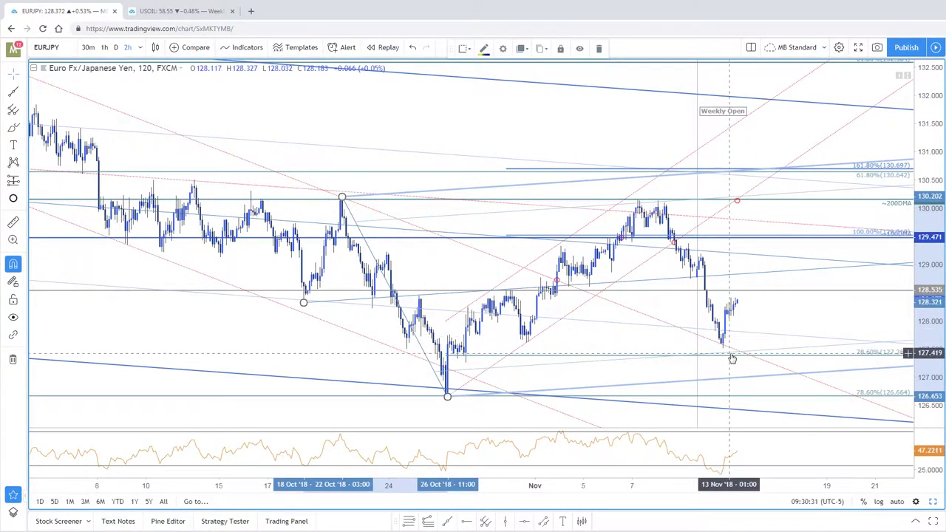
# Step: Hide the 0.5 and 1.68 levels of the descending pitchfork anchored at the 10 September low
pyautogui.scroll(-1, 595, 371)
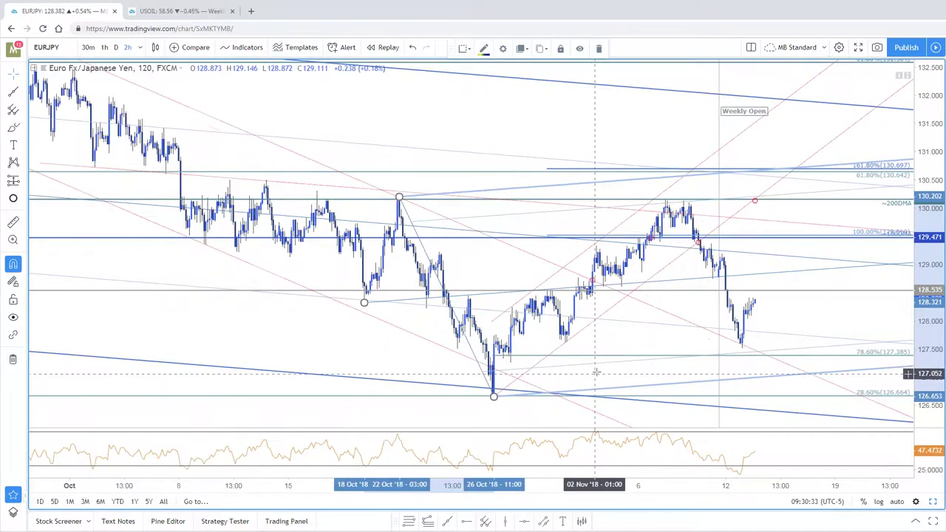
pyautogui.scroll(-3, 595, 371)
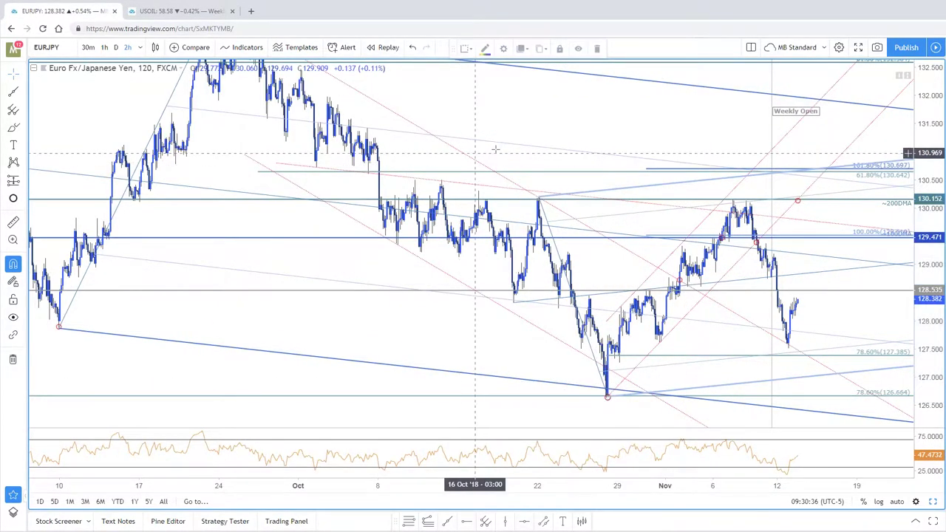
pyautogui.doubleClick(572, 393)
pyautogui.click(447, 232)
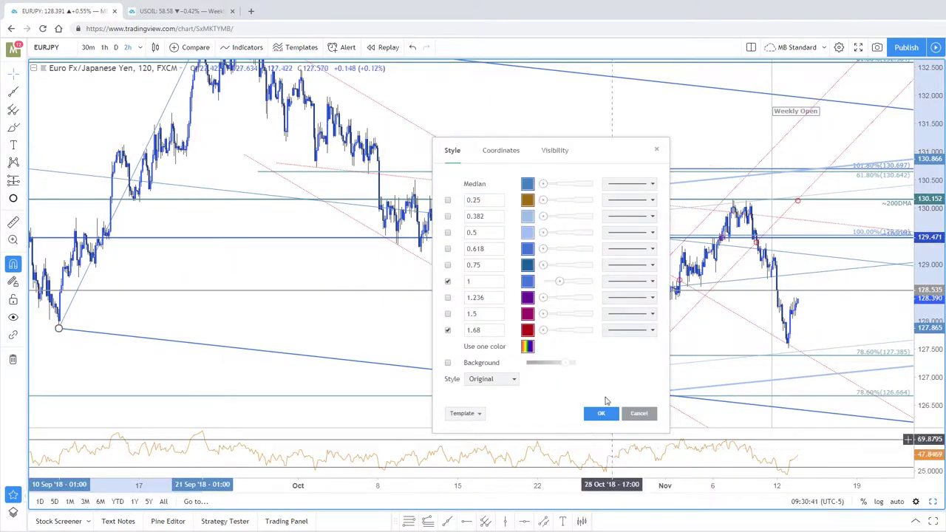
pyautogui.click(601, 412)
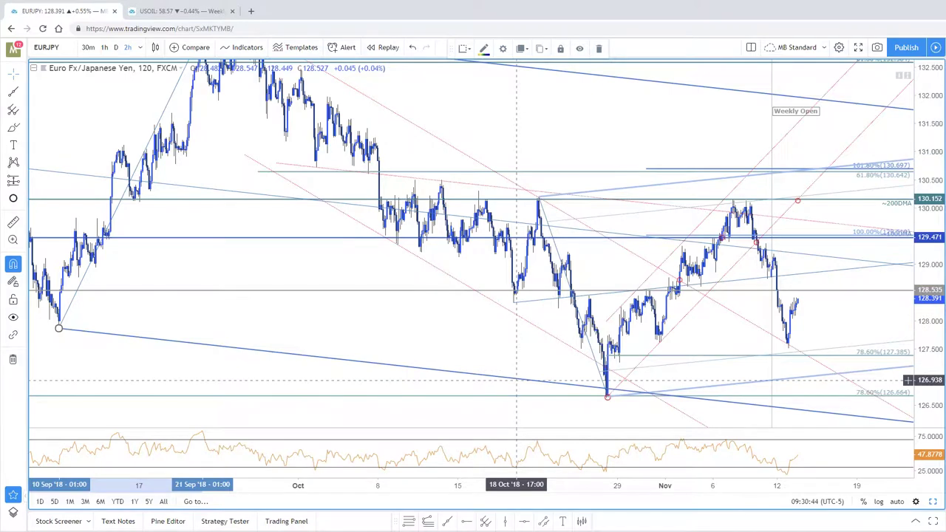
pyautogui.doubleClick(519, 381)
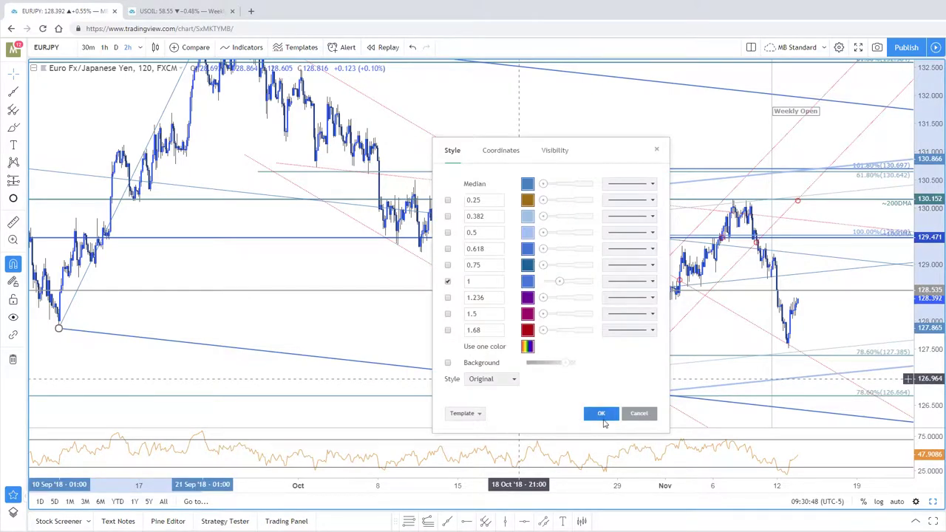
pyautogui.click(601, 413)
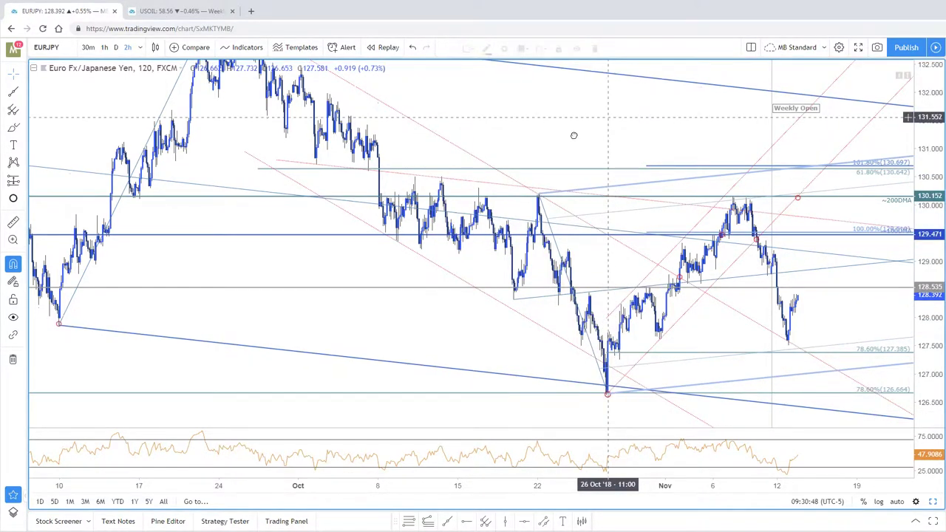
# Step: Thicken the October pitchfork's 0.75 level and recolour its 0.75 and 1 levels in darker blues
pyautogui.moveTo(574, 135); pyautogui.dragTo(560, 131)
pyautogui.scroll(4, 748, 323)
pyautogui.moveTo(752, 310); pyautogui.dragTo(765, 291)
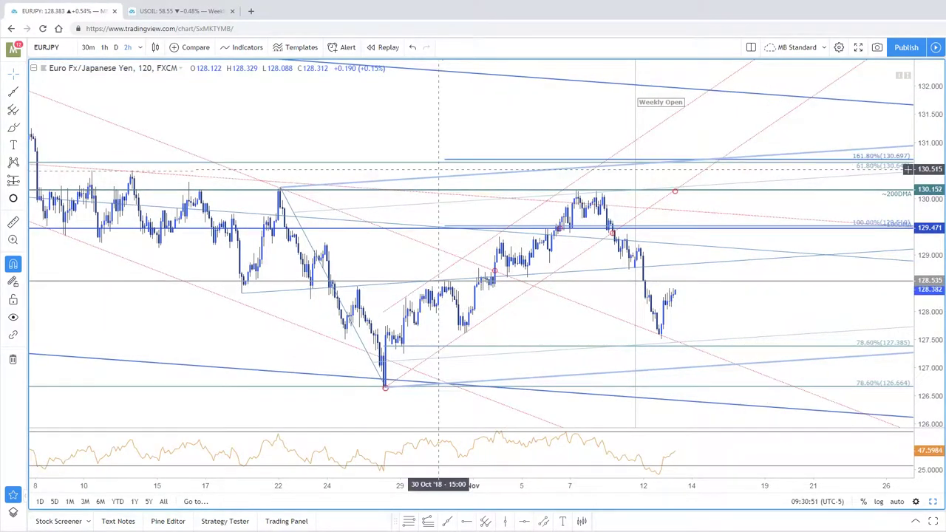
pyautogui.doubleClick(442, 175)
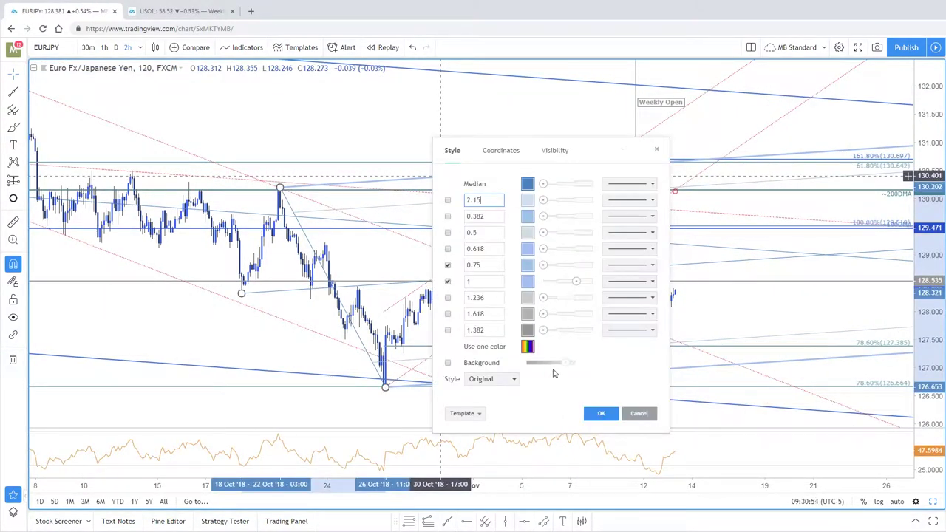
pyautogui.click(543, 364)
pyautogui.moveTo(544, 267); pyautogui.dragTo(560, 266)
pyautogui.click(527, 265)
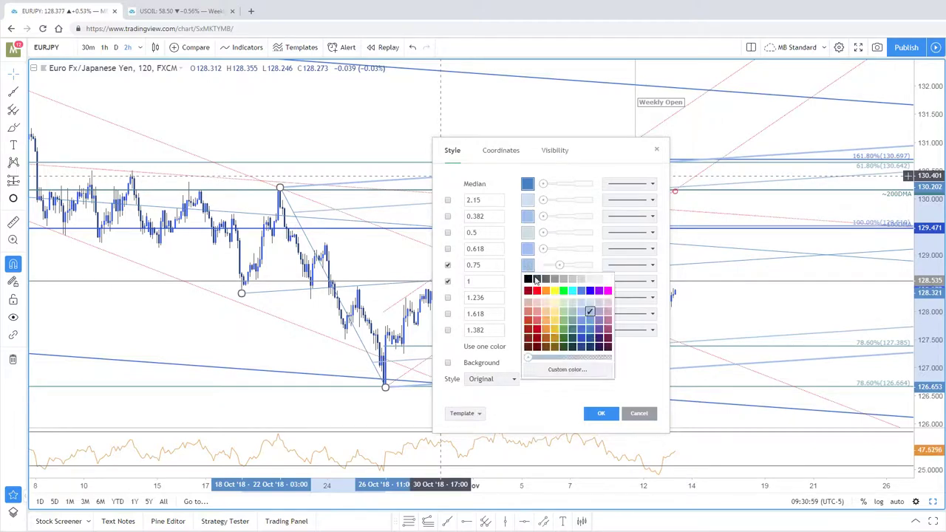
pyautogui.click(591, 331)
pyautogui.click(527, 281)
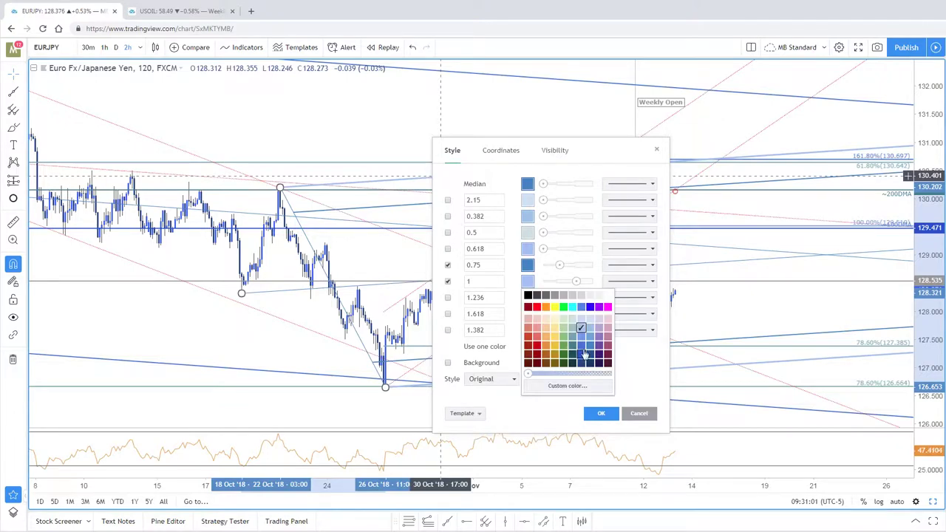
pyautogui.click(584, 356)
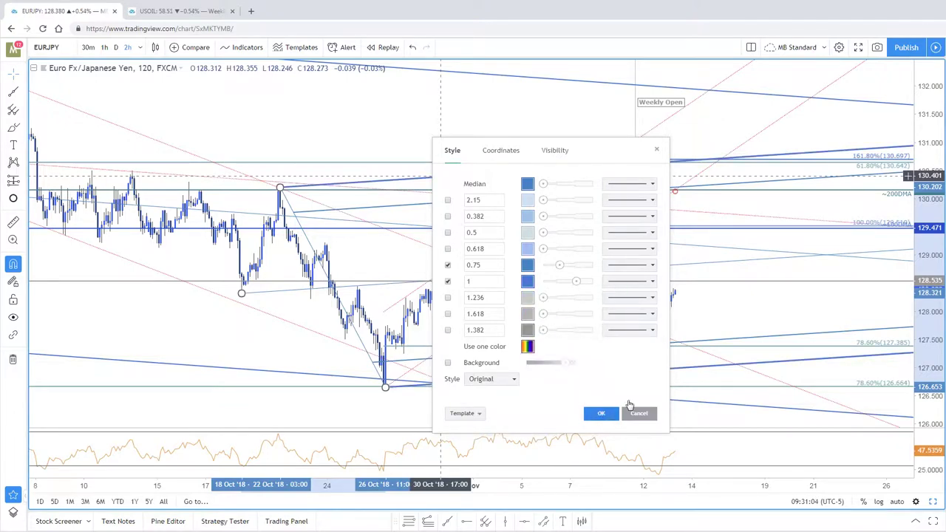
pyautogui.click(608, 411)
# Step: Draw a second pitchfork from the 26 October low through the 7 November high and the 12 November low
pyautogui.scroll(-3, 703, 269)
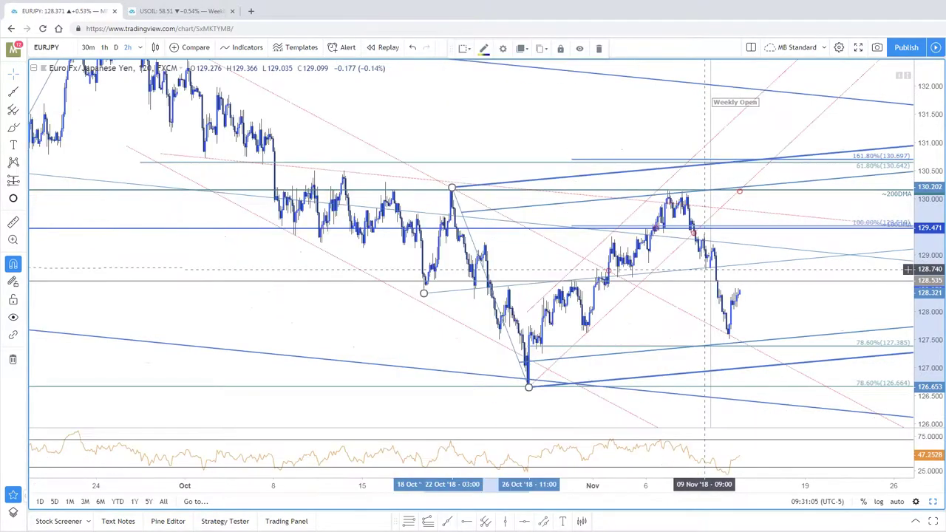
pyautogui.scroll(3, 891, 253)
pyautogui.moveTo(929, 290); pyautogui.dragTo(929, 184)
pyautogui.moveTo(776, 315); pyautogui.dragTo(758, 254)
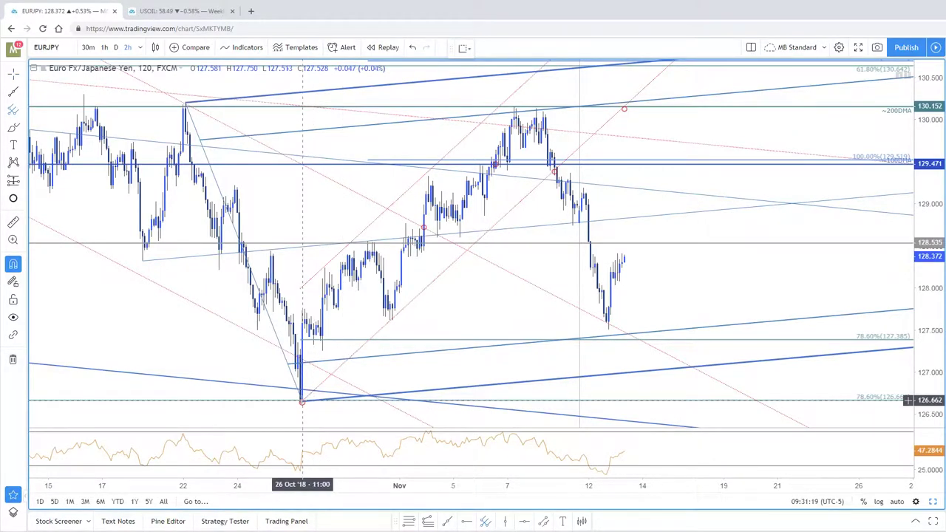
pyautogui.click(302, 400)
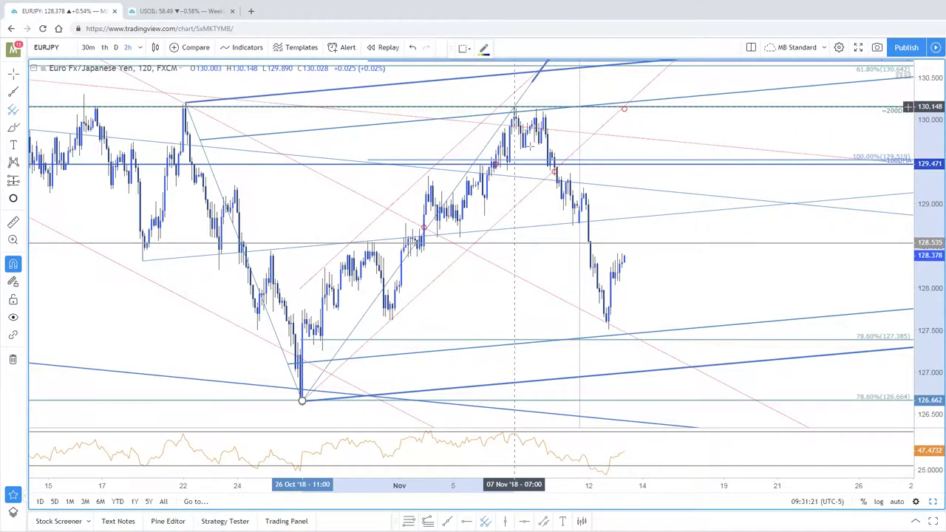
pyautogui.click(514, 110)
pyautogui.click(609, 329)
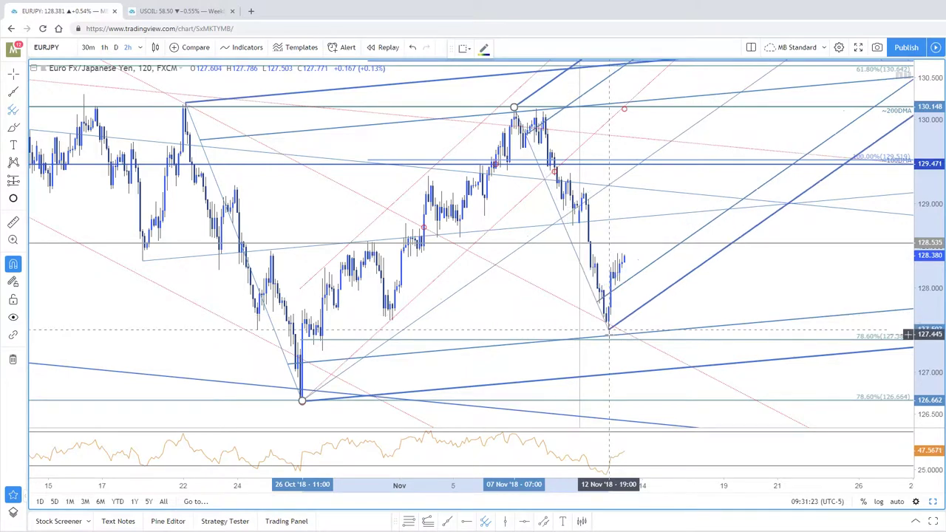
# Step: Try the November pitchfork as Modified Schiff with the 0.5 level in place of 0.75, and delete the pitchfork
pyautogui.rightClick(686, 277)
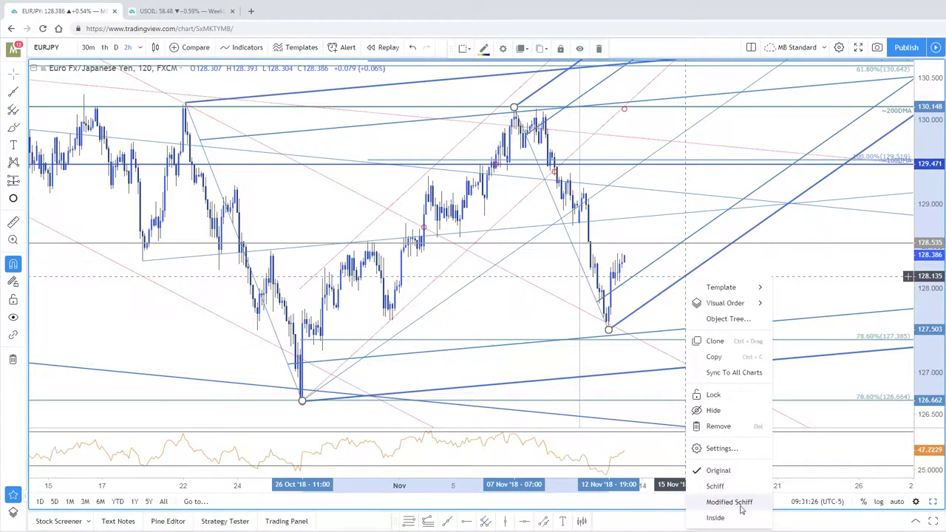
pyautogui.click(731, 502)
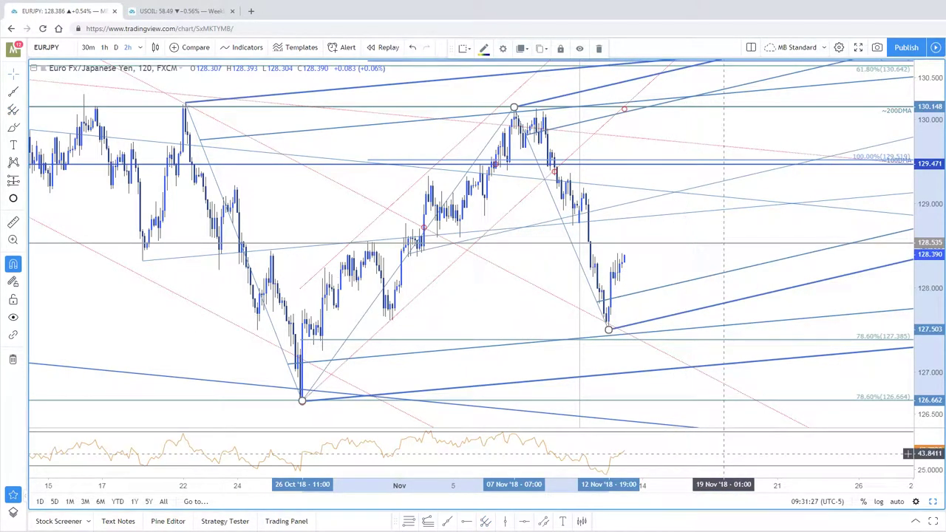
pyautogui.doubleClick(668, 284)
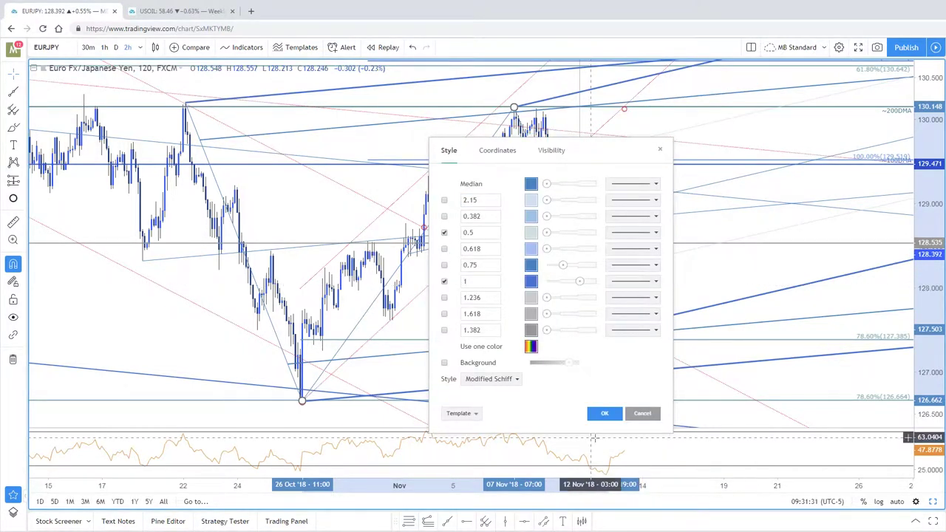
pyautogui.click(604, 413)
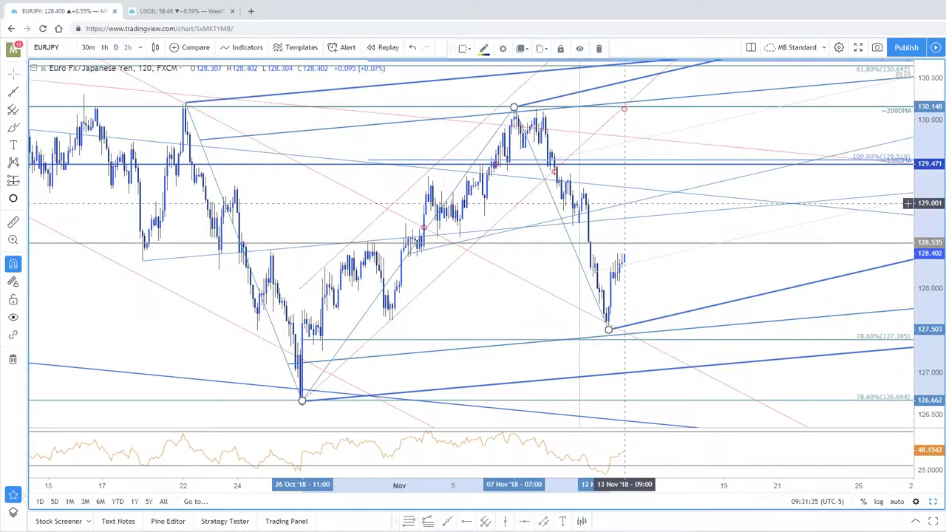
pyautogui.press('Delete')
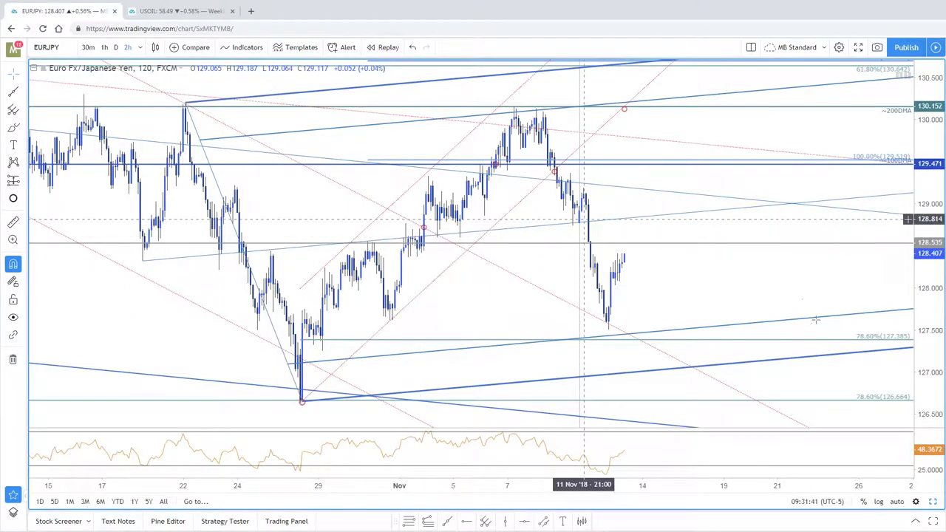
# Step: Move the red circle marker from the 200DMA level down to the channel line confluence near the 12 November low, at about 127.46
pyautogui.moveTo(820, 320); pyautogui.dragTo(823, 316)
pyautogui.click(628, 104)
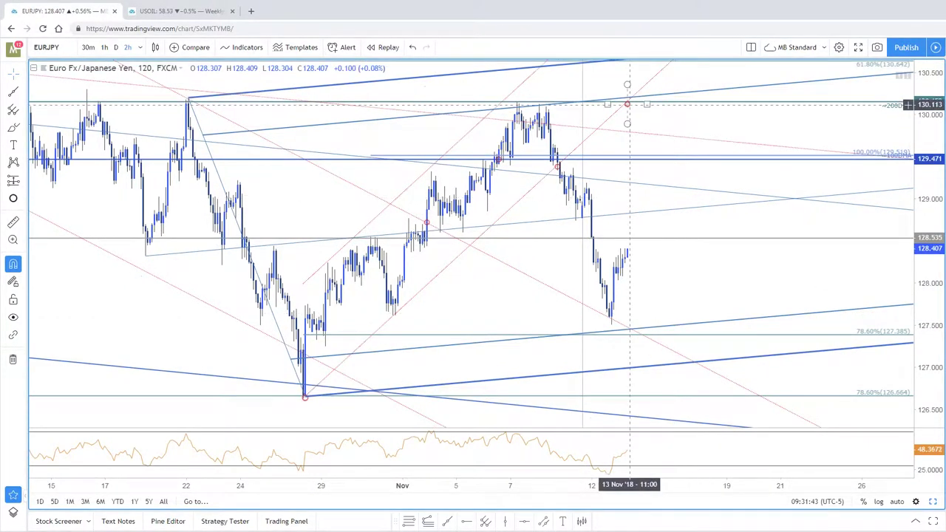
pyautogui.moveTo(627, 104); pyautogui.dragTo(633, 328)
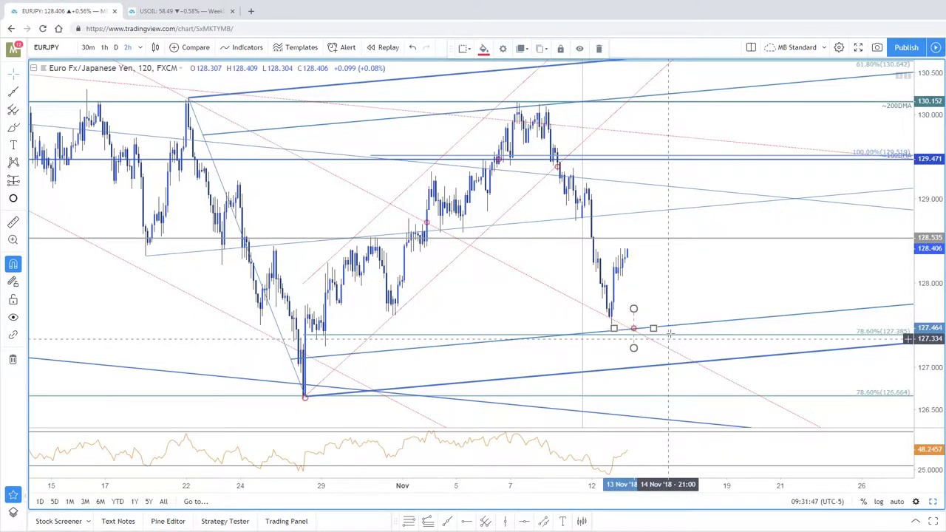
pyautogui.moveTo(685, 300); pyautogui.dragTo(751, 319)
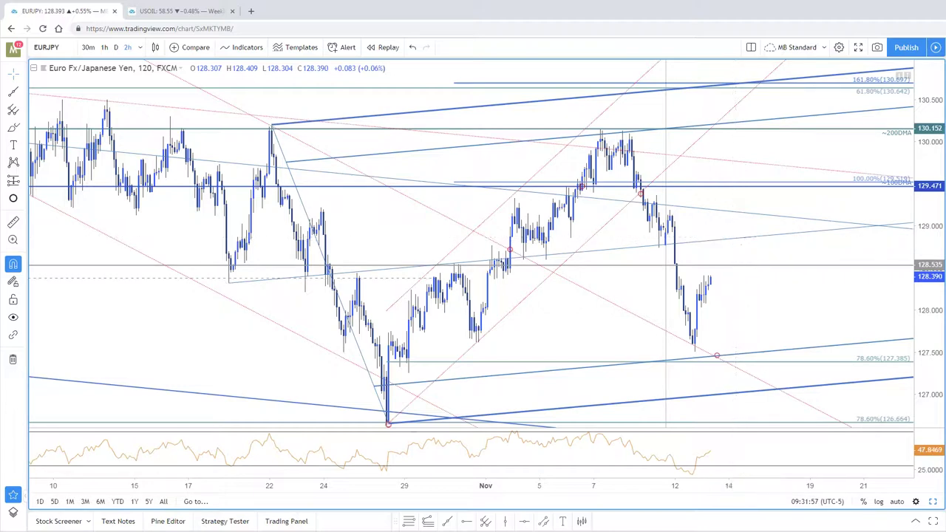
pyautogui.click(570, 238)
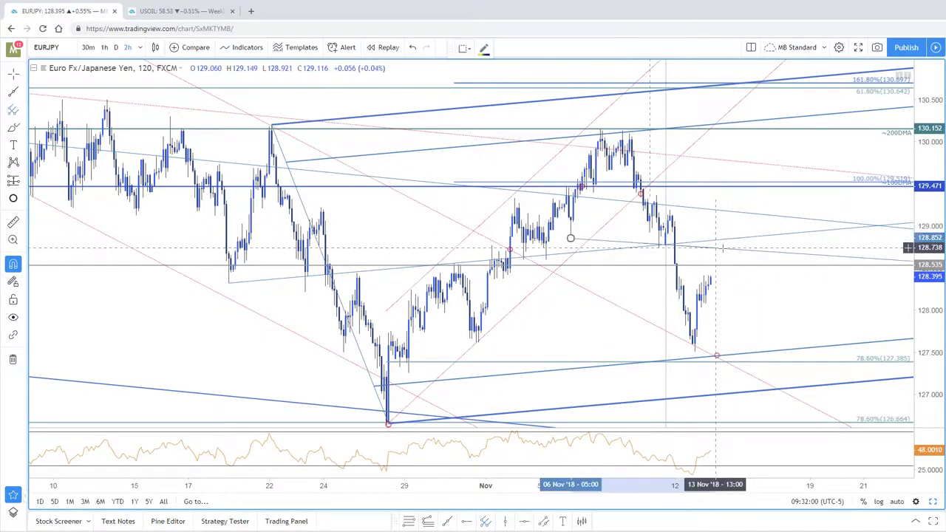
pyautogui.doubleClick(648, 255)
pyautogui.click(640, 411)
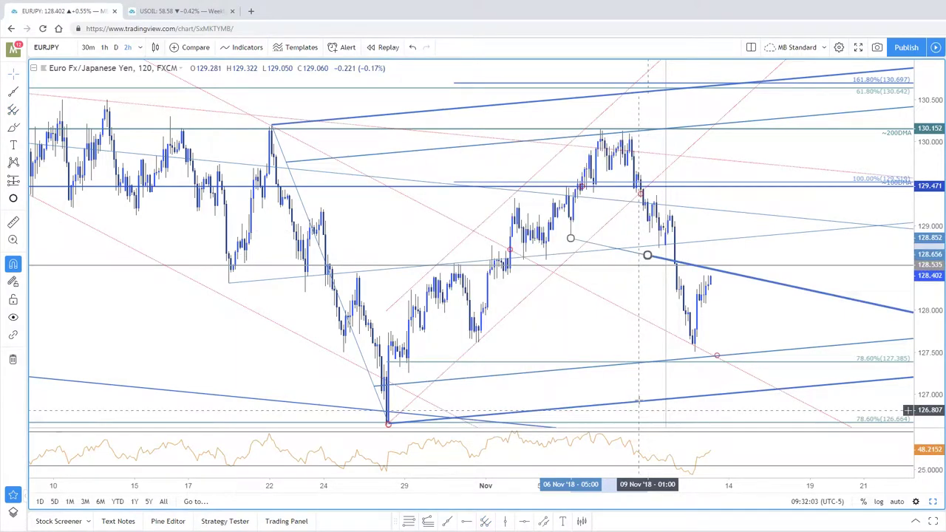
pyautogui.press('Delete')
# Step: Draw a horizontal ray from the 6 November low at about 128.85 and copy the red circle marker onto its crossing with the rising median line
pyautogui.click(466, 521)
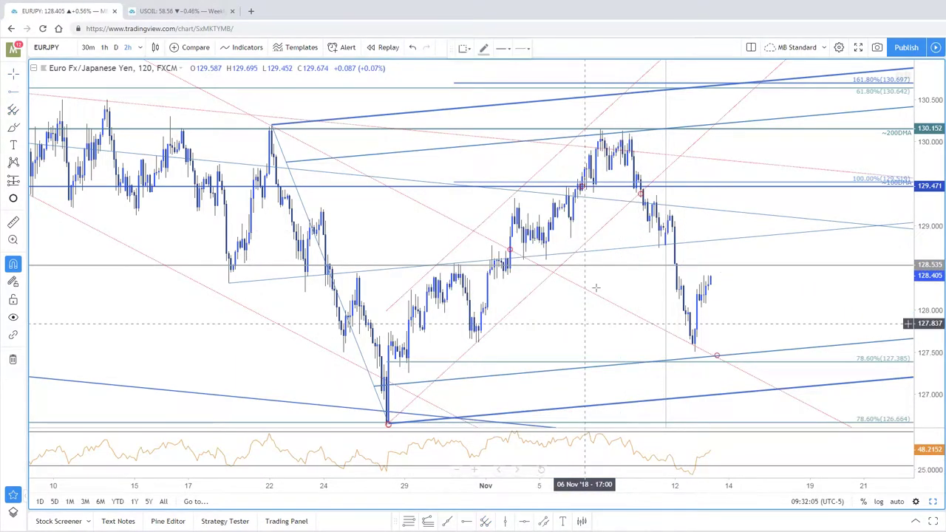
pyautogui.click(573, 239)
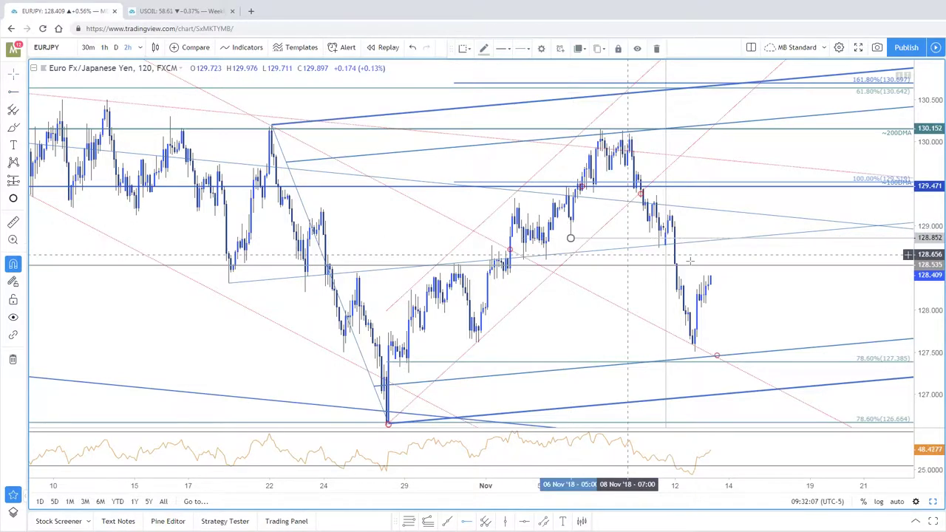
pyautogui.keyDown('ctrl'); pyautogui.moveTo(718, 358); pyautogui.dragTo(744, 208); pyautogui.keyUp('ctrl')
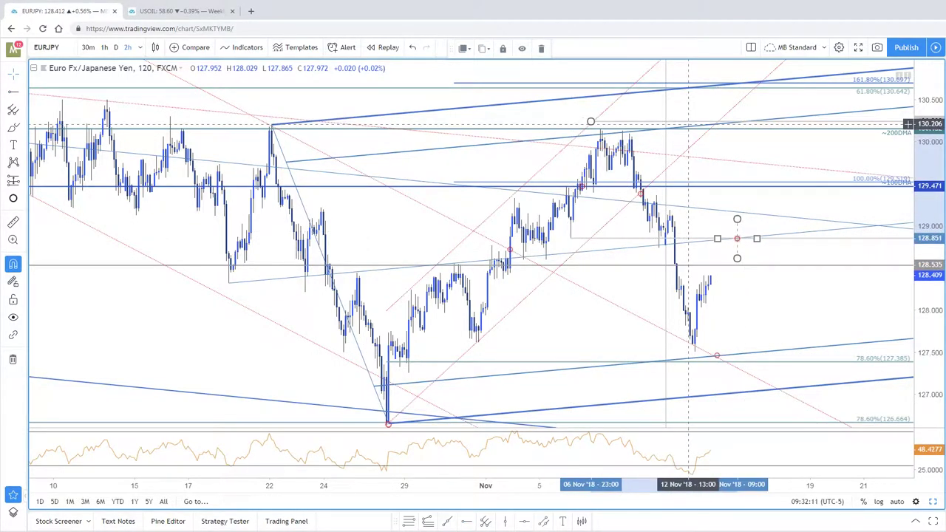
pyautogui.click(697, 120)
pyautogui.press('Delete')
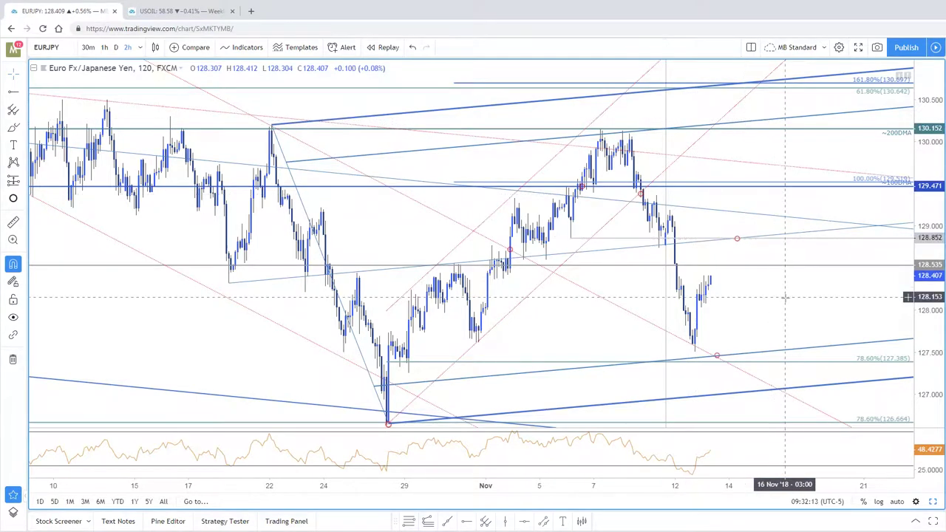
# Step: Draw a Fibonacci retracement from the 7 November high at 130.148 to the 12 November low at 127.503
pyautogui.moveTo(757, 316); pyautogui.dragTo(735, 311)
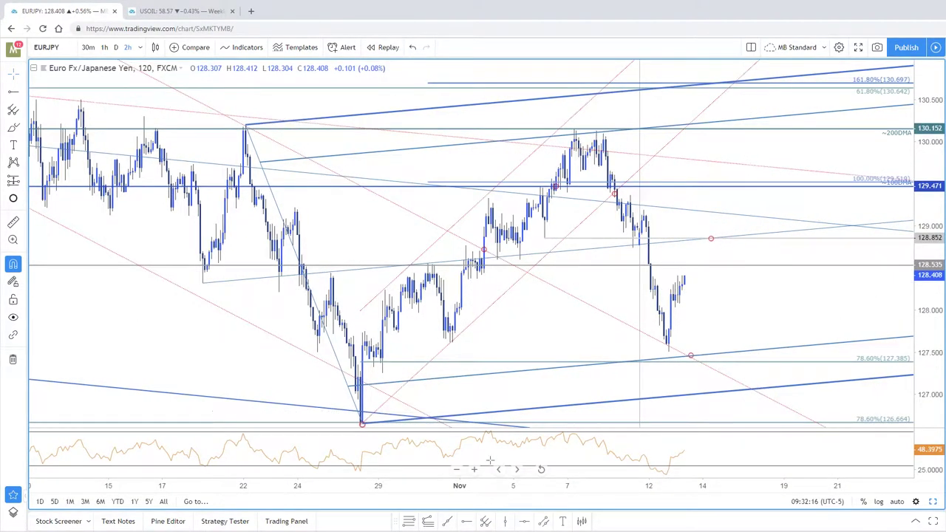
pyautogui.click(408, 522)
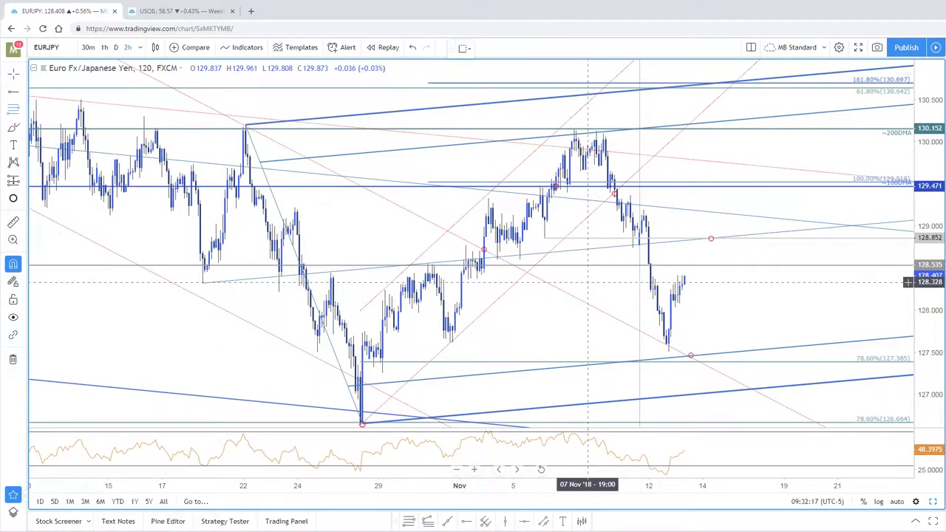
pyautogui.click(573, 129)
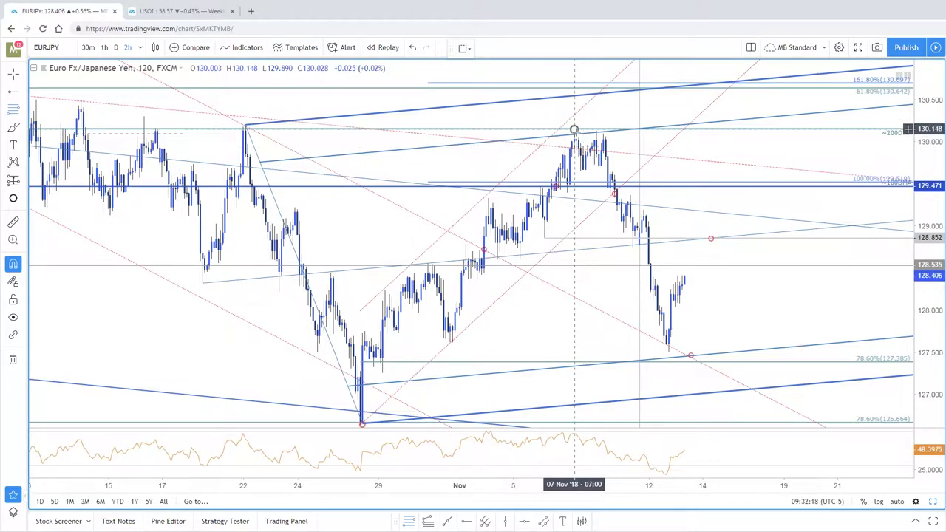
pyautogui.click(669, 351)
# Step: Set the new retracement to show only its 0.5 and 0.618 levels
pyautogui.click(851, 181)
pyautogui.doubleClick(843, 180)
pyautogui.click(437, 280)
pyautogui.click(437, 264)
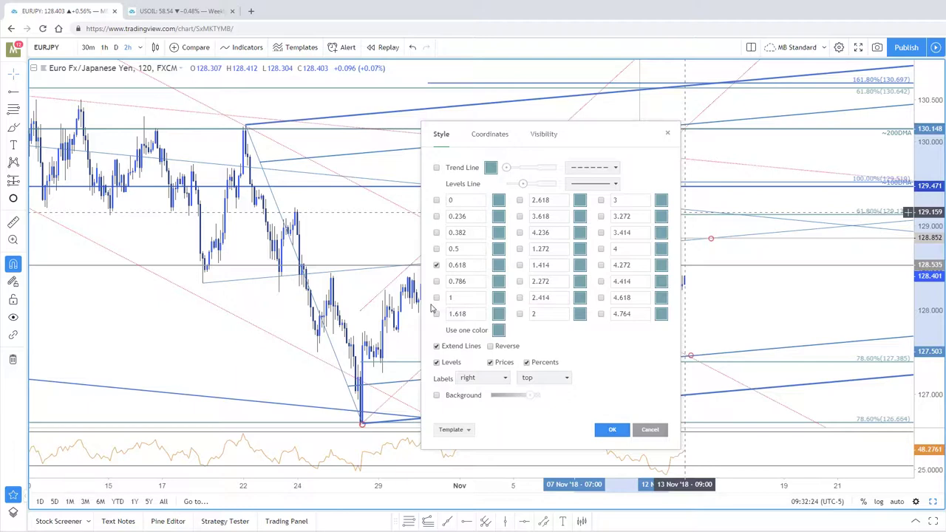
pyautogui.click(436, 249)
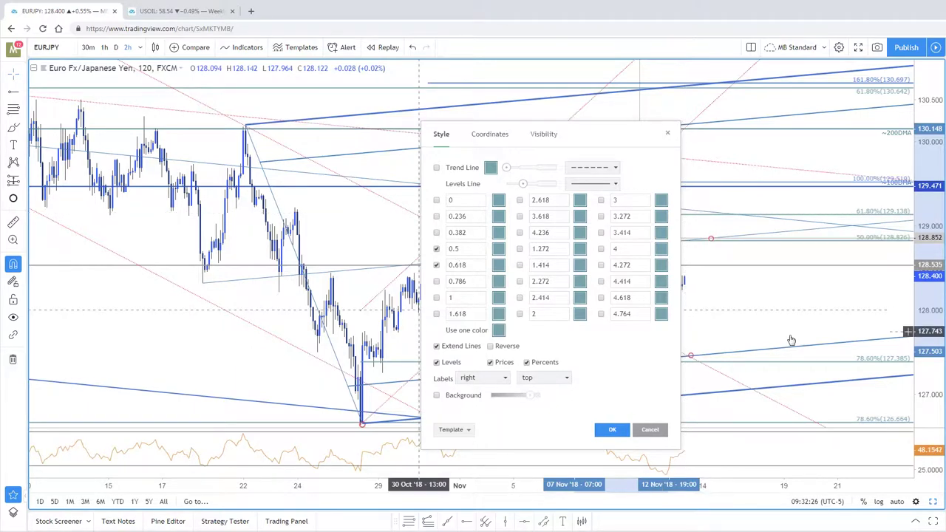
pyautogui.moveTo(621, 142); pyautogui.dragTo(468, 141)
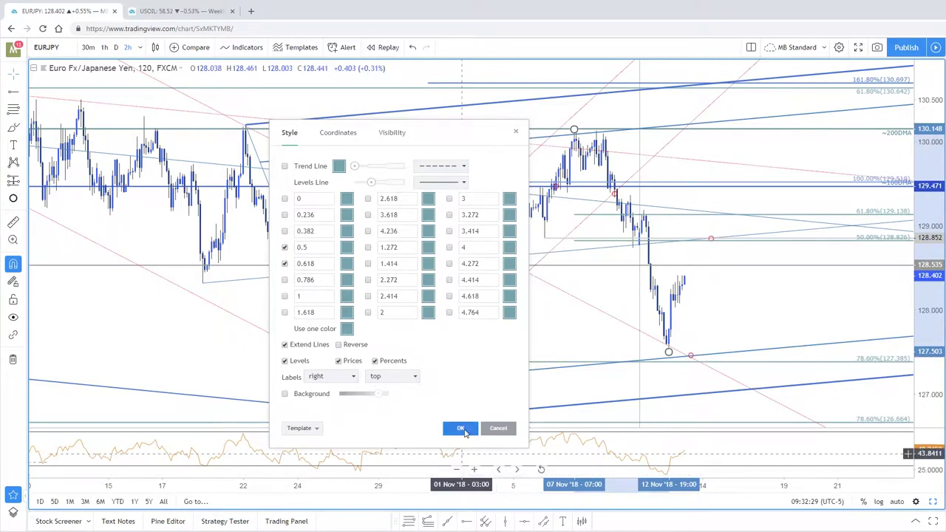
pyautogui.click(462, 429)
# Step: Examine the EURJPY 2-hour chart between the 12 November low and the resistance confluence around the 50% retracement
pyautogui.scroll(2, 739, 312)
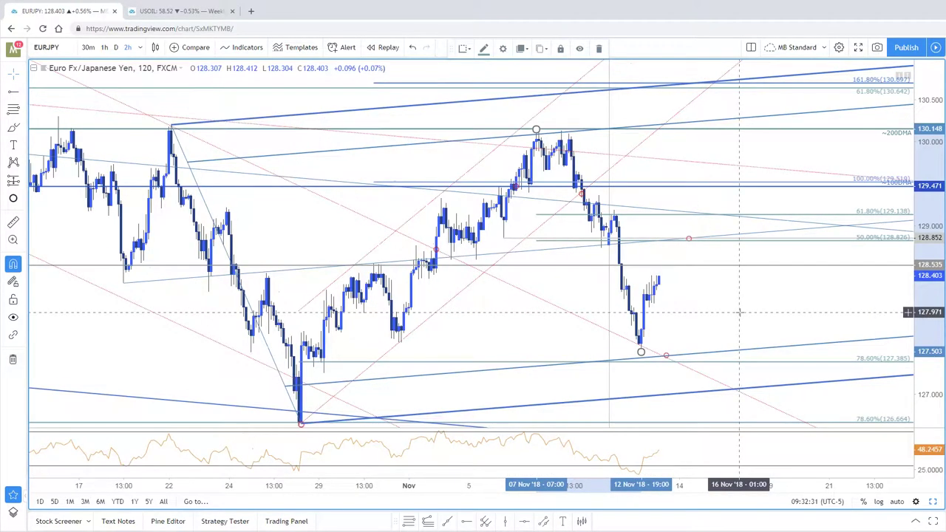
pyautogui.scroll(-1, 740, 312)
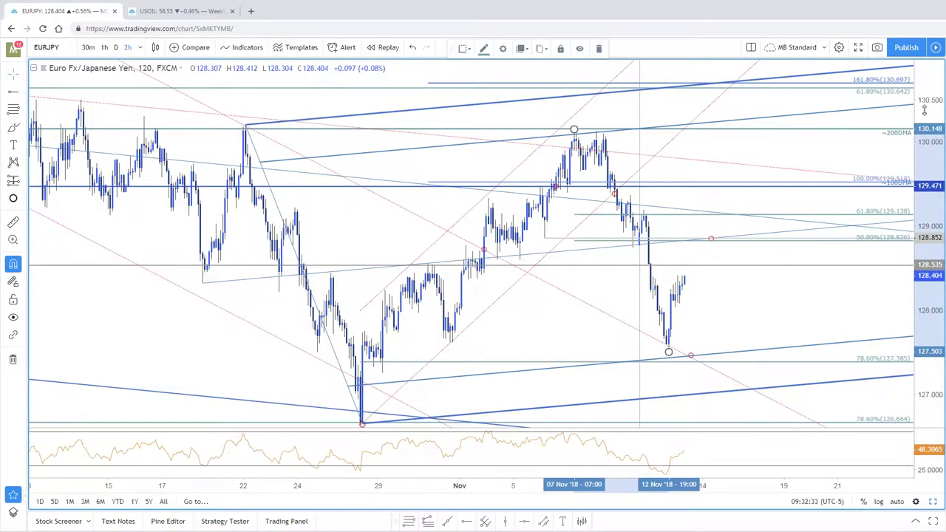
pyautogui.moveTo(923, 111); pyautogui.dragTo(913, 94)
pyautogui.moveTo(763, 137)
pyautogui.mouseDown()
pyautogui.moveTo(751, 133)
pyautogui.moveTo(761, 112)
pyautogui.mouseUp()
pyautogui.scroll(1, 790, 233)
pyautogui.scroll(-1, 799, 247)
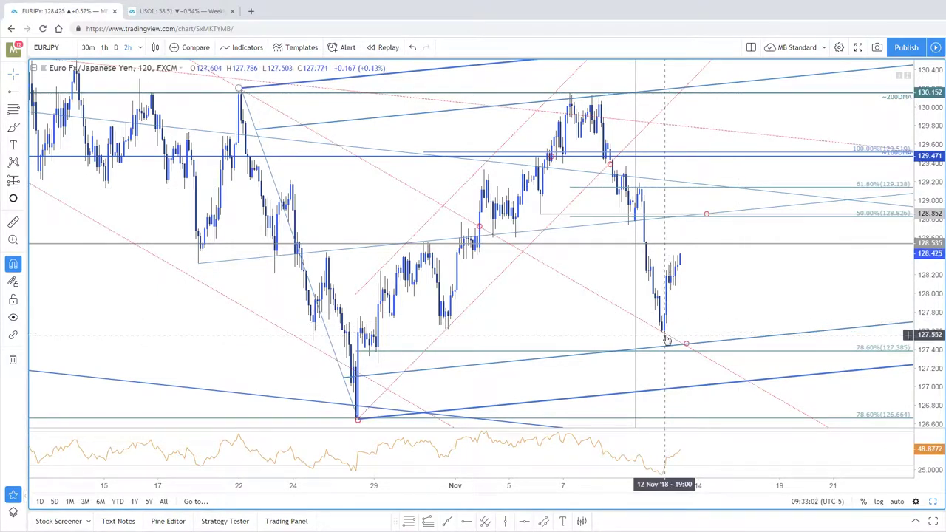
pyautogui.click(708, 217)
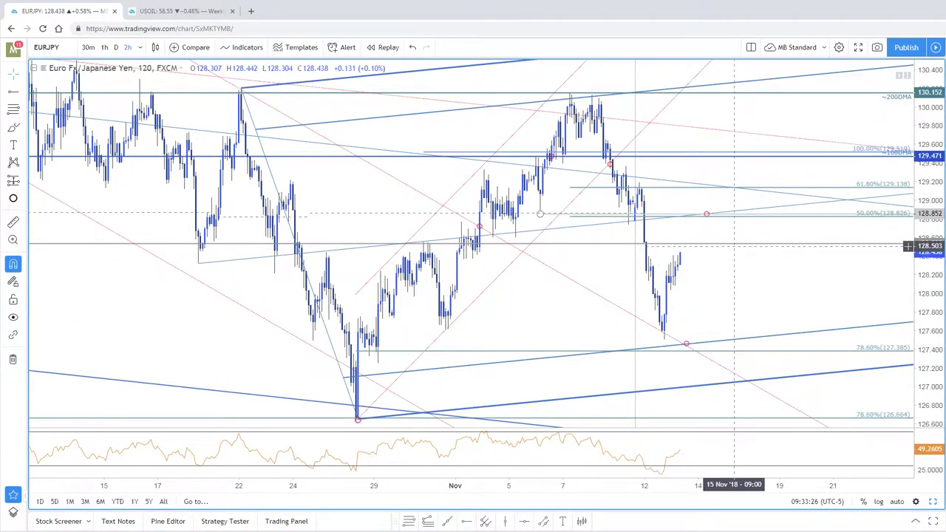
pyautogui.moveTo(734, 244); pyautogui.dragTo(744, 250)
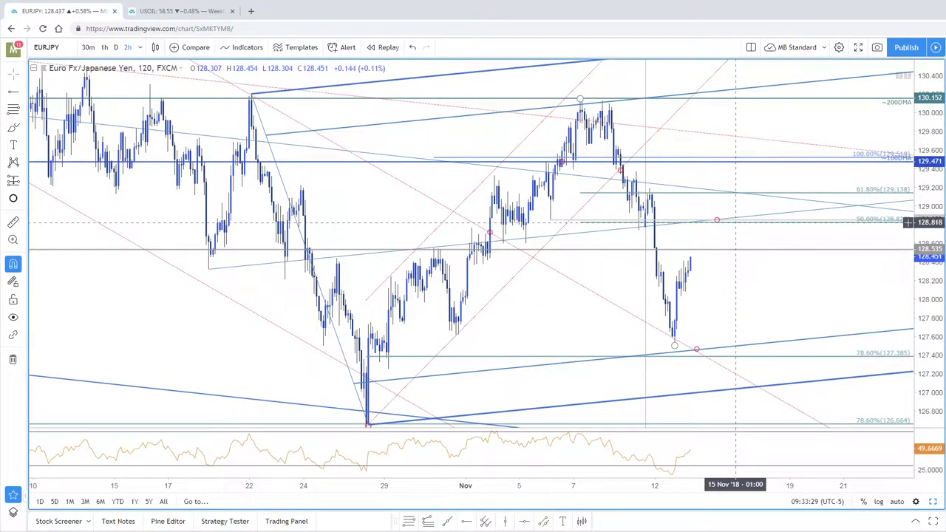
pyautogui.moveTo(805, 304); pyautogui.dragTo(807, 306)
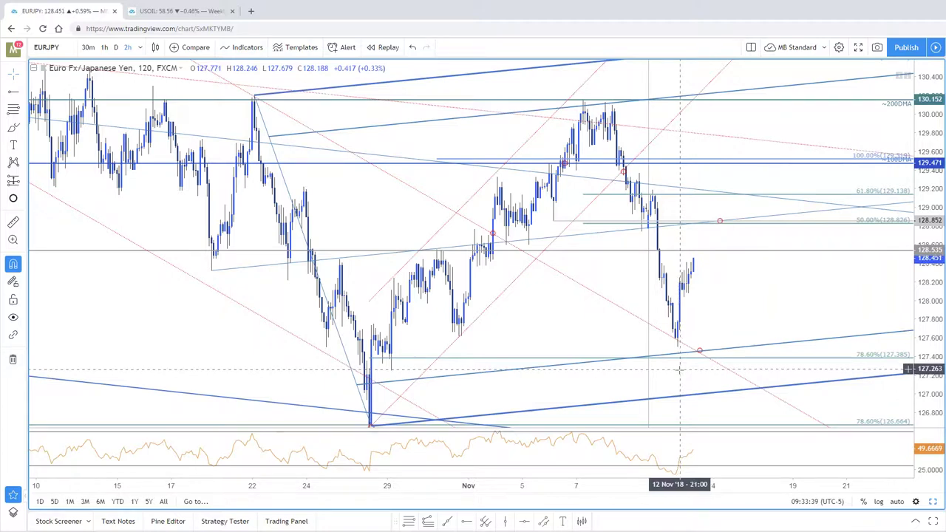
pyautogui.click(737, 363)
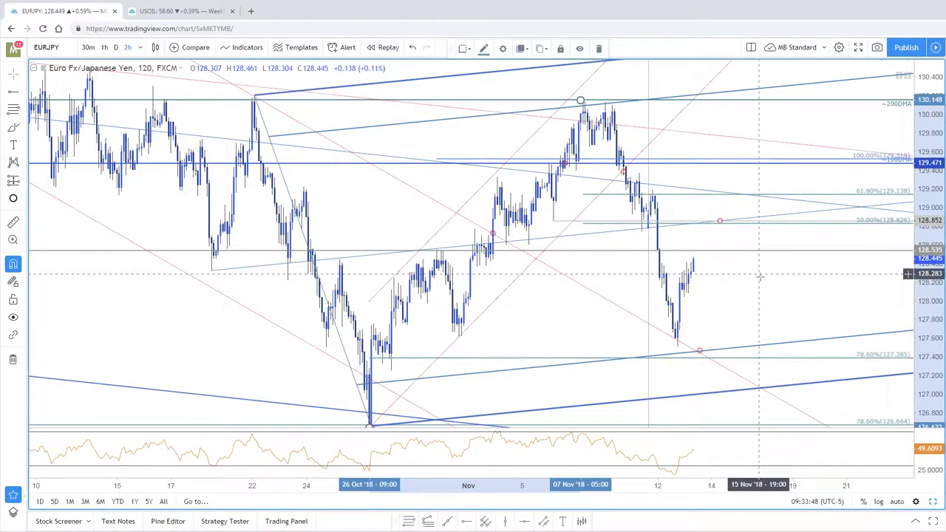
pyautogui.moveTo(760, 277); pyautogui.dragTo(736, 268)
pyautogui.moveTo(929, 270); pyautogui.dragTo(930, 292)
pyautogui.moveTo(706, 297); pyautogui.dragTo(702, 305)
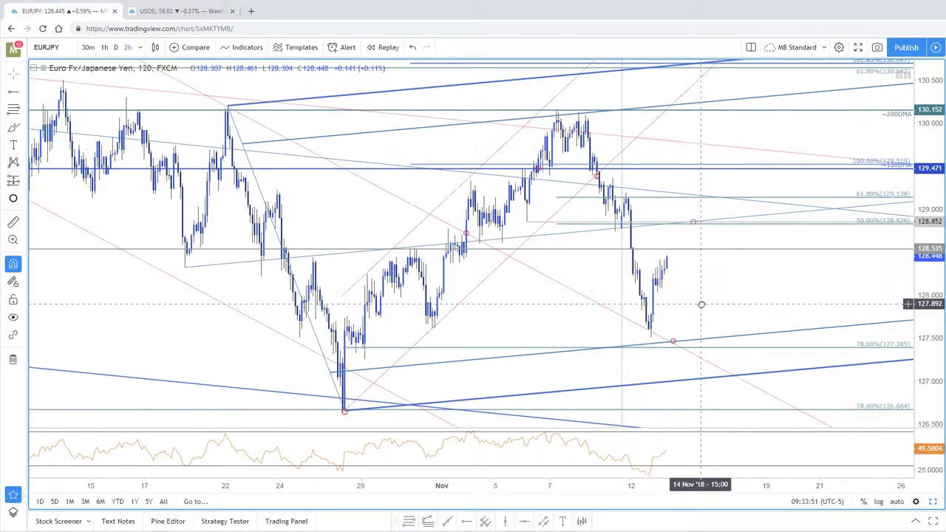
# Step: Show the daily EURJPY chart beside the 2-hour chart and move the 100DMA level line to 129.505
pyautogui.click(509, 169)
pyautogui.moveTo(509, 169); pyautogui.dragTo(514, 169)
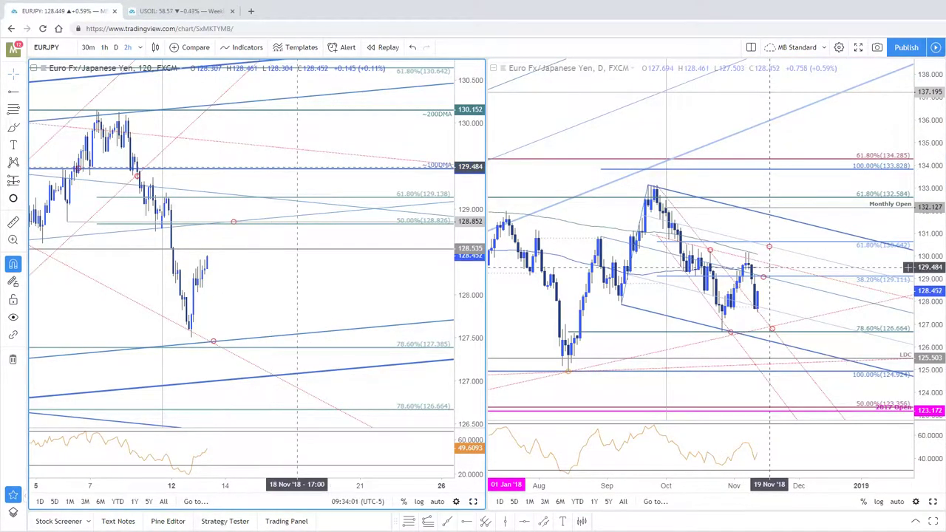
pyautogui.moveTo(376, 170); pyautogui.dragTo(381, 165)
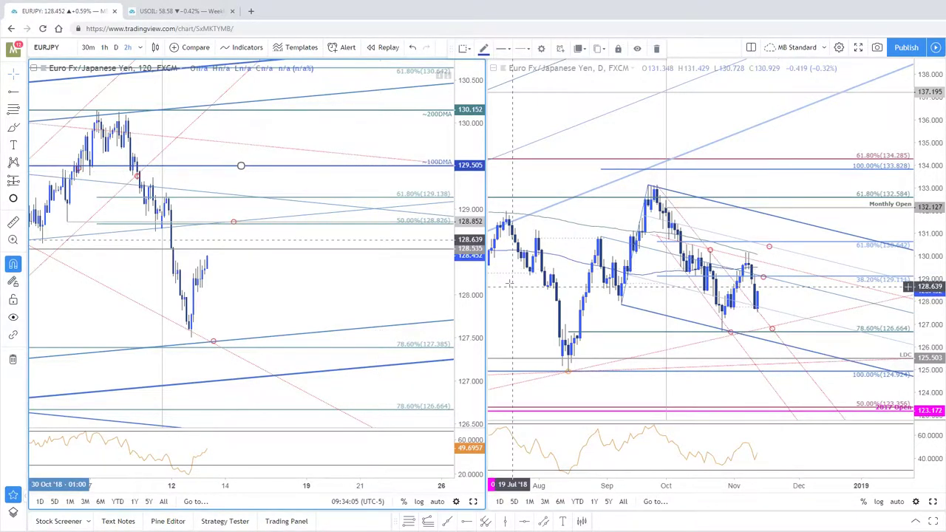
pyautogui.scroll(-1, 509, 283)
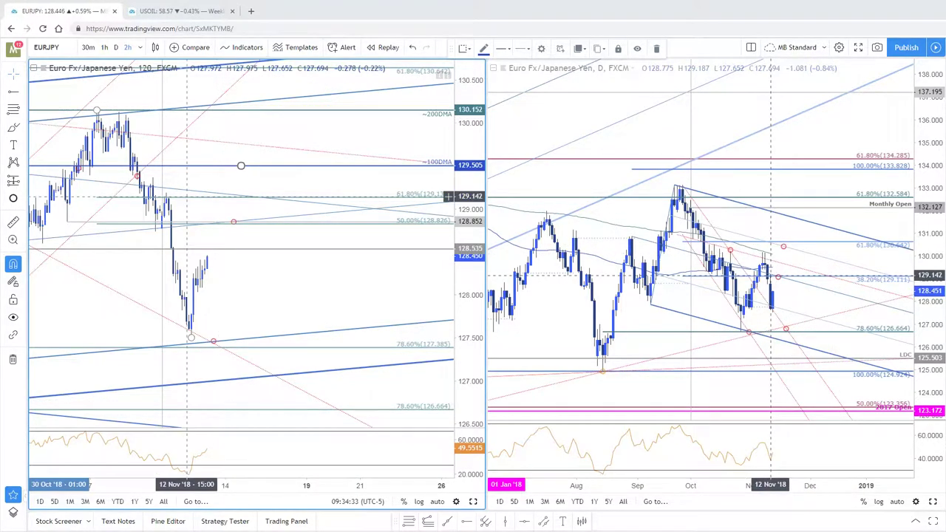
# Step: Switch the side-by-side charts to SPX500 and bring up the same symbol on the weekly chart layout
pyautogui.moveTo(248, 316)
pyautogui.mouseDown()
pyautogui.moveTo(405, 327)
pyautogui.moveTo(382, 299)
pyautogui.mouseUp()
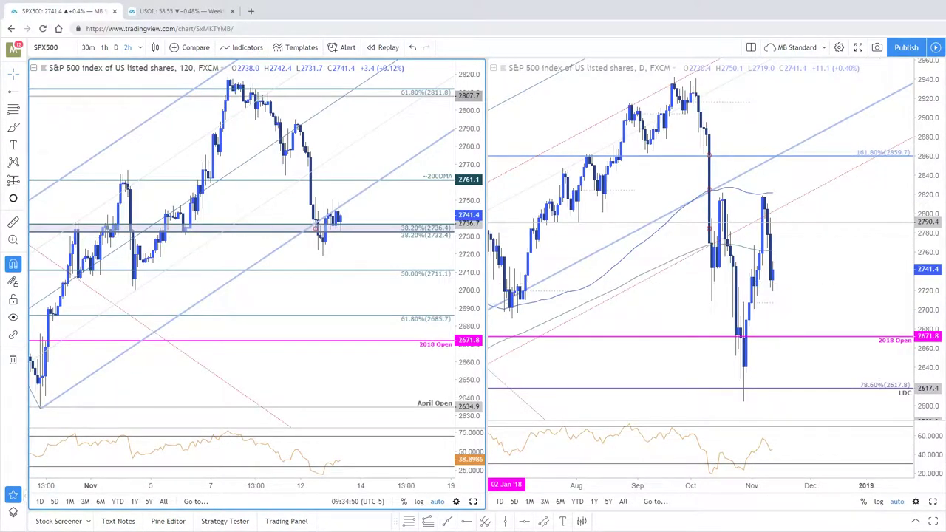
pyautogui.click(178, 15)
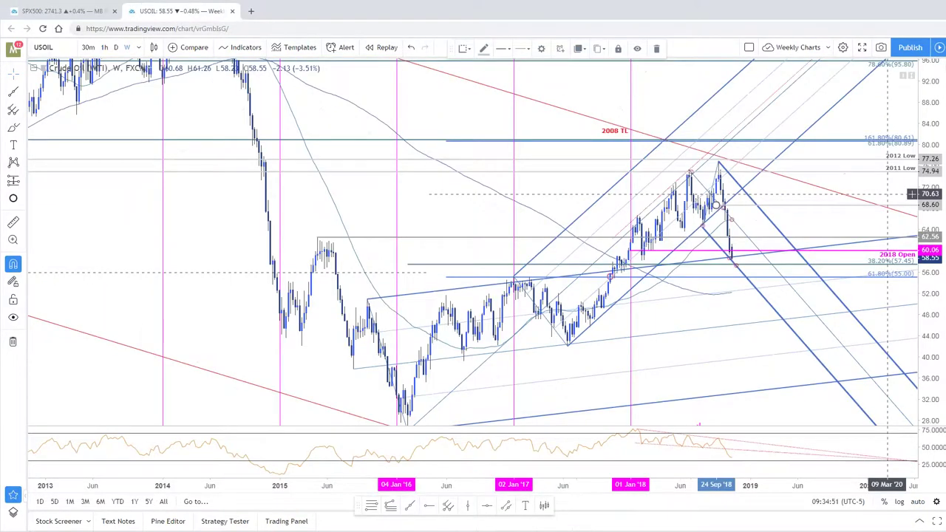
pyautogui.hotkey('ctrl', 'Tab')
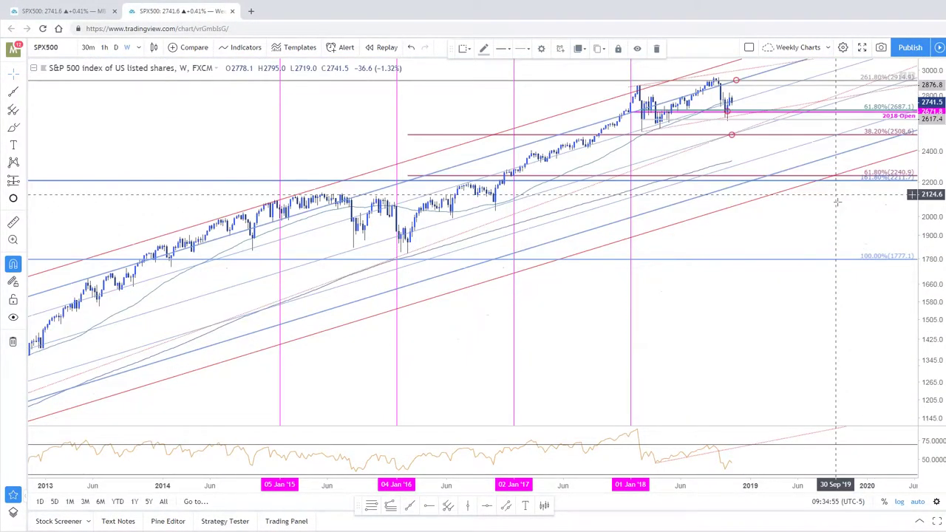
pyautogui.scroll(-2, 838, 200)
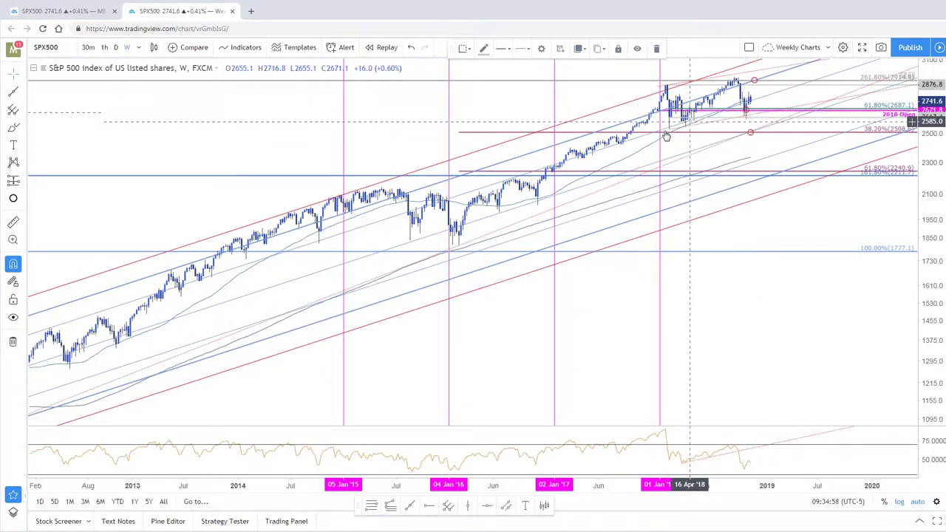
# Step: Move the red circle marker near the weekly 38.20% level to 3 December 2018 at about 2522.6
pyautogui.moveTo(820, 256); pyautogui.dragTo(786, 357)
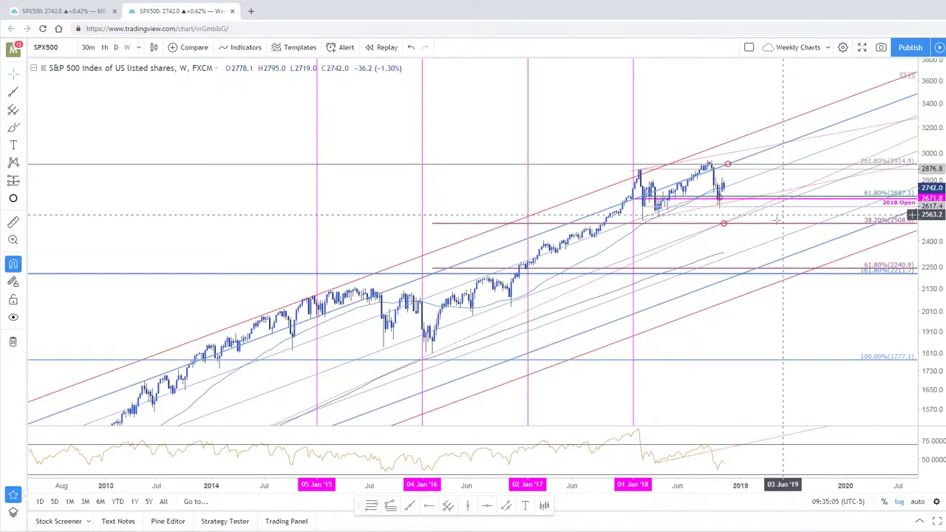
pyautogui.click(725, 223)
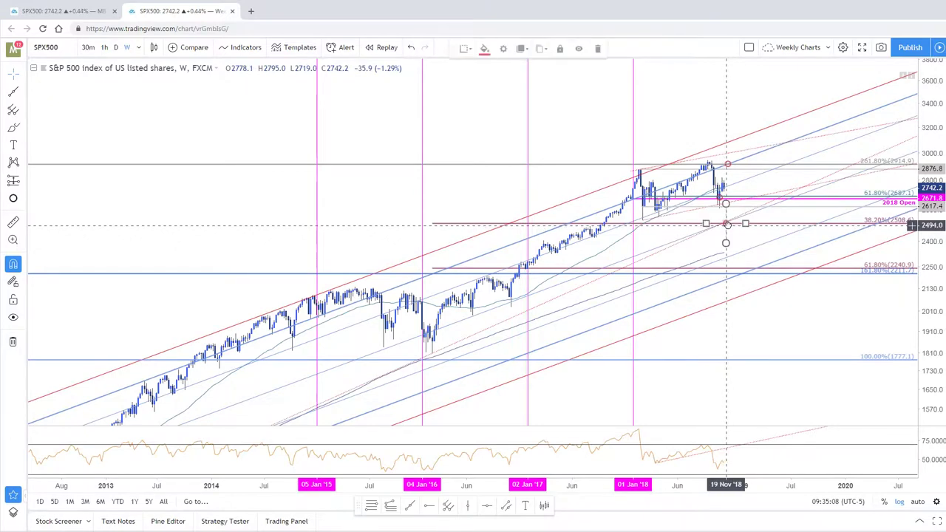
pyautogui.moveTo(727, 223); pyautogui.dragTo(731, 221)
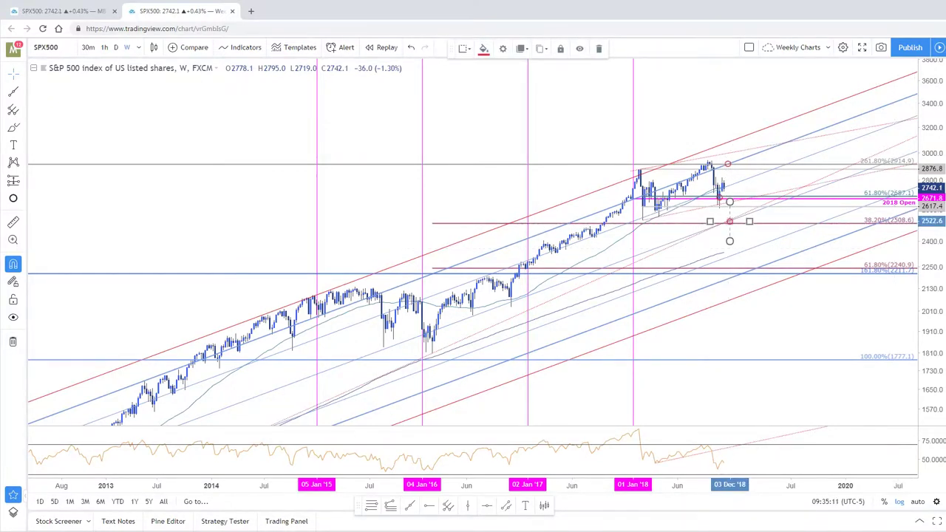
pyautogui.moveTo(919, 157); pyautogui.dragTo(902, 61)
pyautogui.click(816, 343)
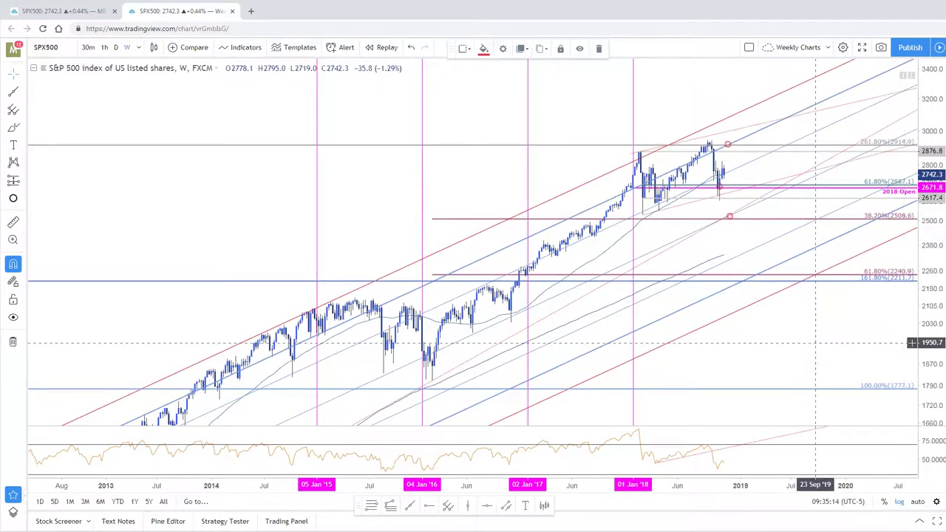
pyautogui.moveTo(816, 342); pyautogui.dragTo(807, 298)
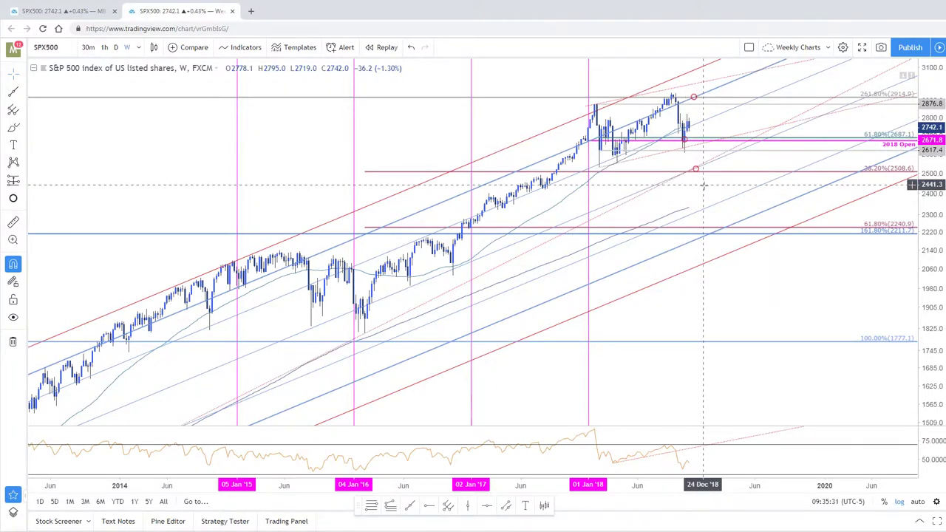
pyautogui.moveTo(718, 127); pyautogui.dragTo(722, 127)
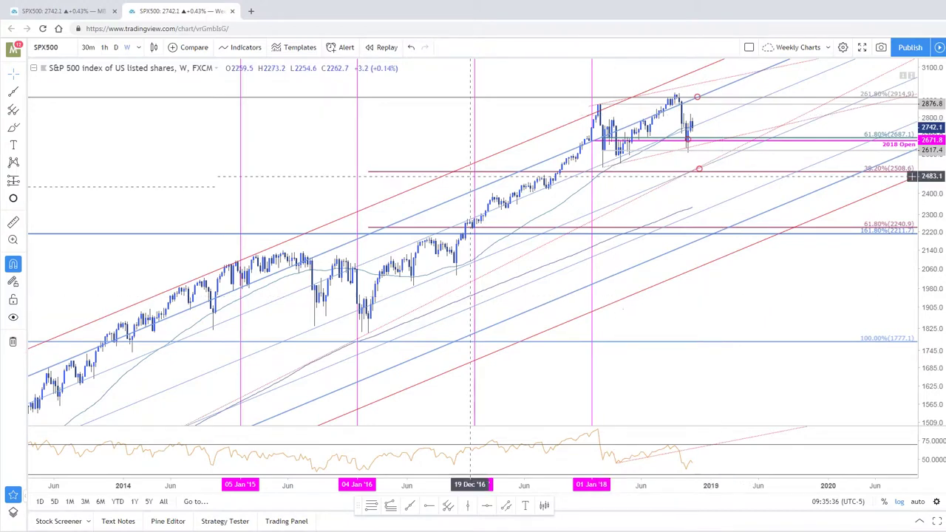
# Step: Return to the standard layout, maximize the SPX500 2-hour chart and examine the pitchfork anchored at the late October swings
pyautogui.click(76, 11)
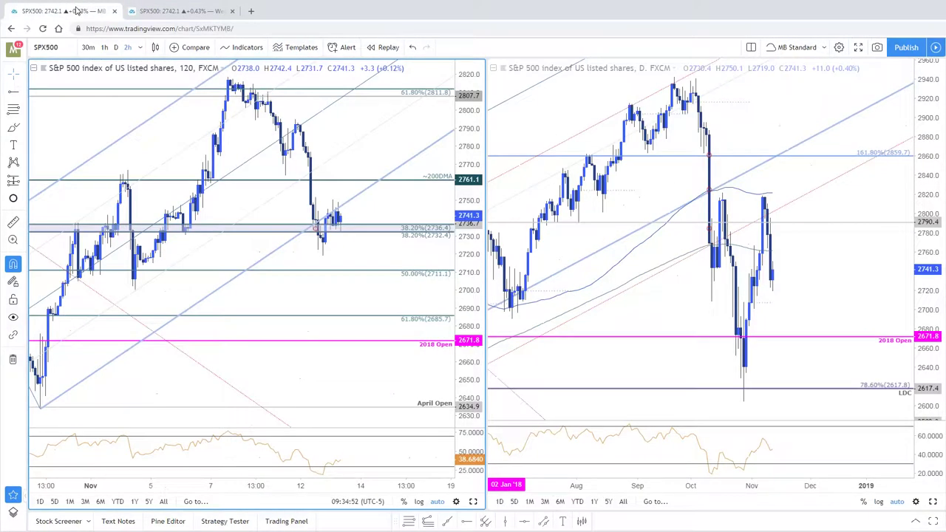
pyautogui.click(473, 501)
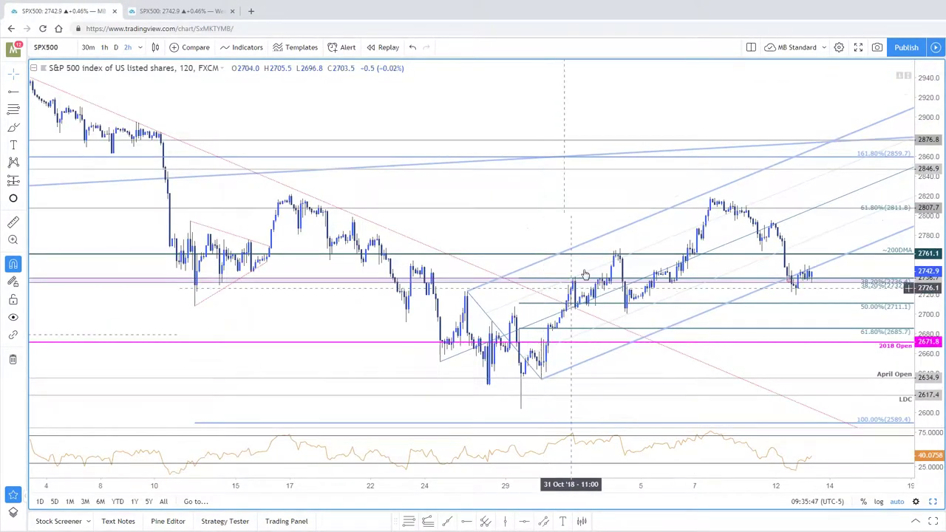
pyautogui.moveTo(635, 239); pyautogui.dragTo(597, 235)
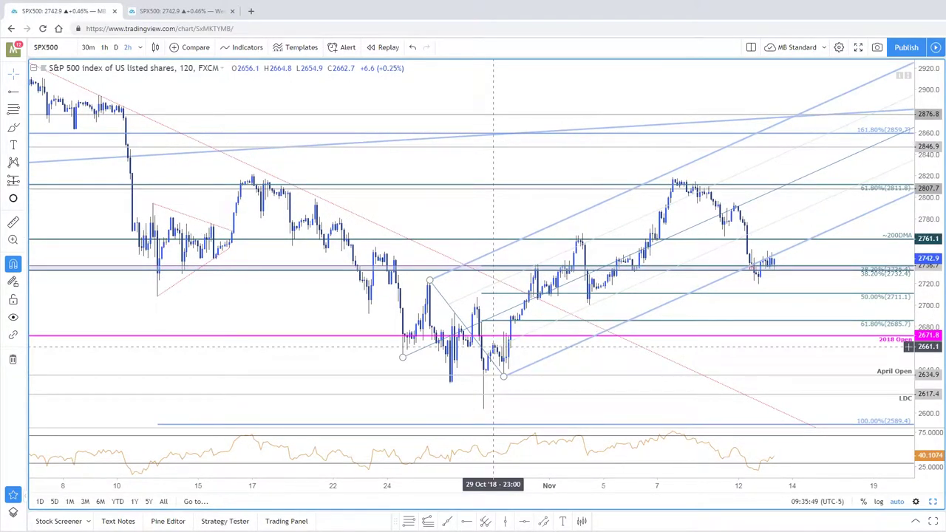
pyautogui.moveTo(503, 376)
pyautogui.mouseDown()
pyautogui.moveTo(482, 407)
pyautogui.moveTo(503, 377)
pyautogui.mouseUp()
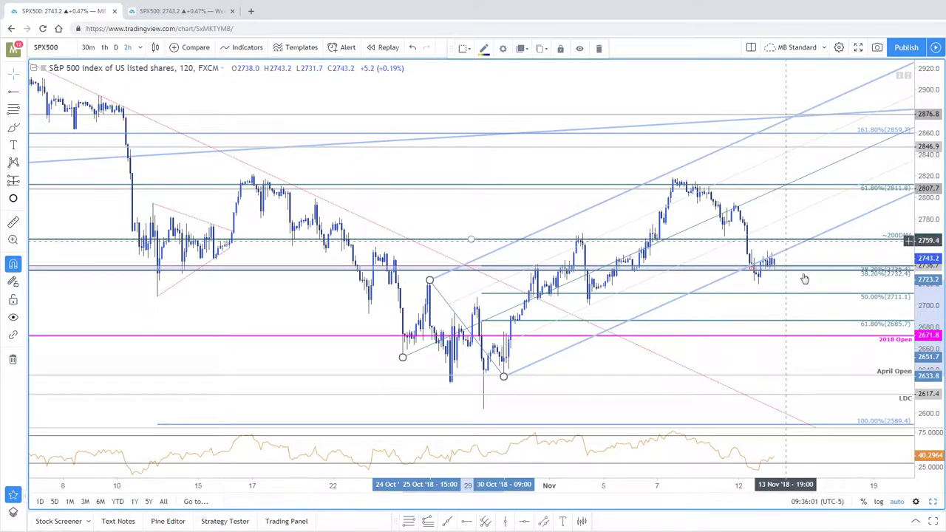
# Step: Restore the side-by-side SPX500 charts and compare the 200DMA level and the 38.20% support zone with the daily chart
pyautogui.click(933, 501)
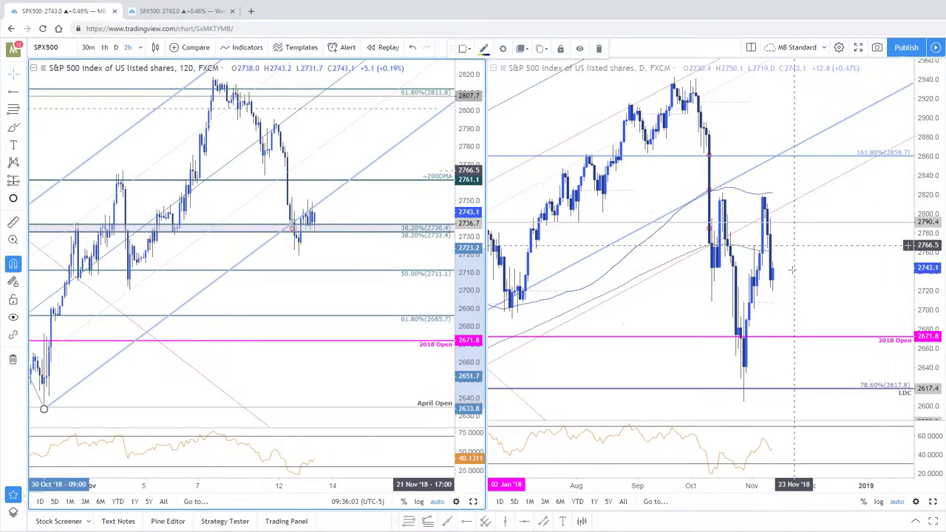
pyautogui.click(449, 179)
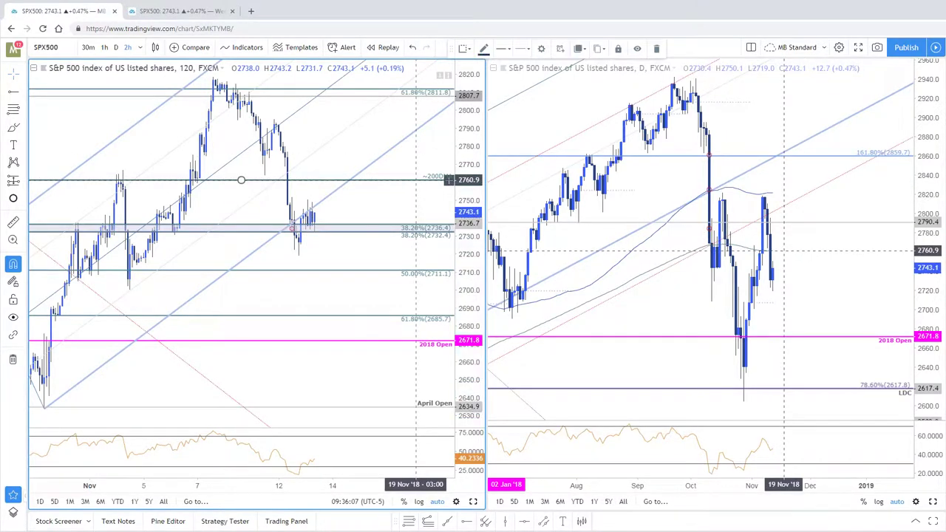
pyautogui.moveTo(343, 228); pyautogui.dragTo(393, 225)
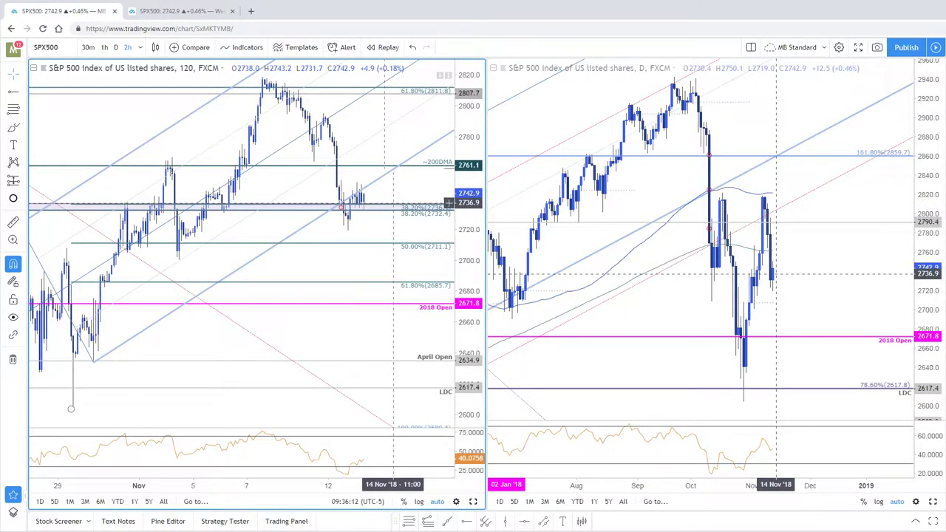
pyautogui.moveTo(399, 190); pyautogui.dragTo(425, 190)
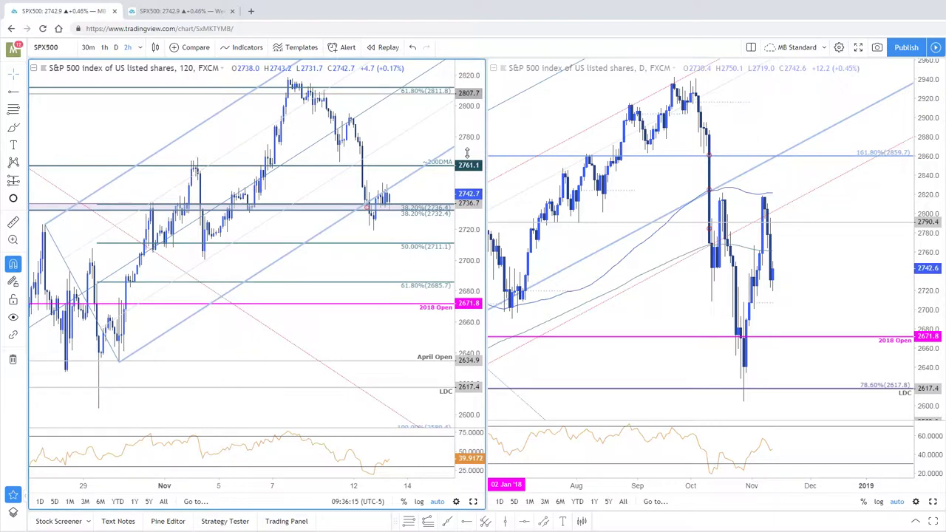
pyautogui.moveTo(424, 190); pyautogui.dragTo(420, 208)
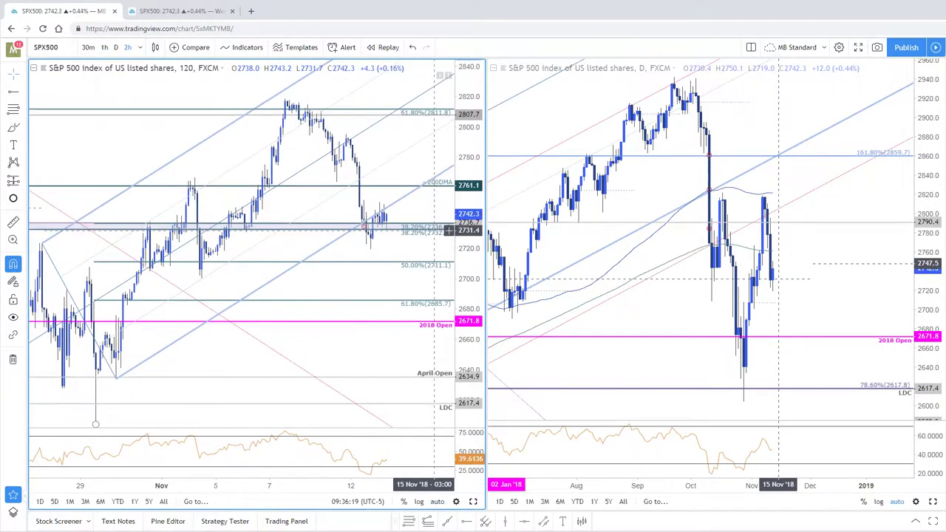
pyautogui.scroll(1, 447, 251)
pyautogui.scroll(-1, 450, 265)
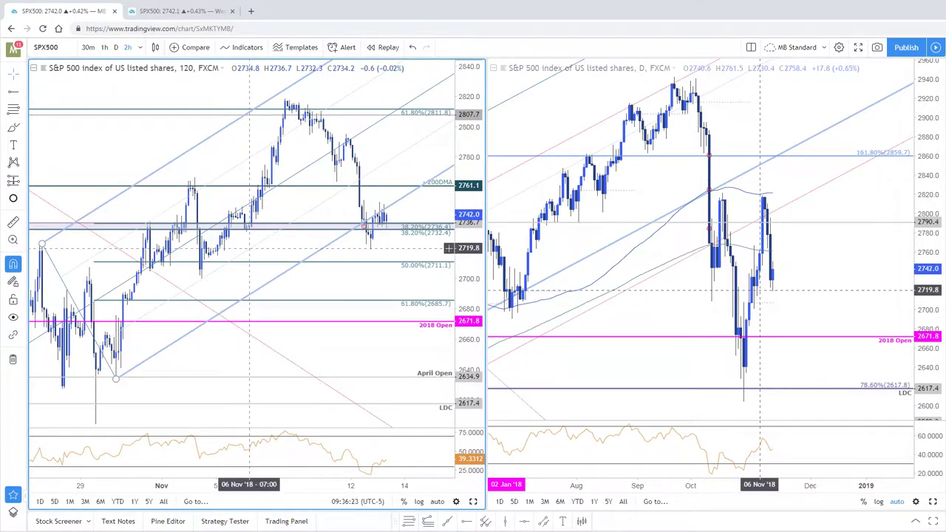
# Step: Switch the side-by-side charts to FXCM's NAS100, the NASDAQ 100 index, and maximize the daily chart
pyautogui.click(46, 48)
pyautogui.write('NAS')
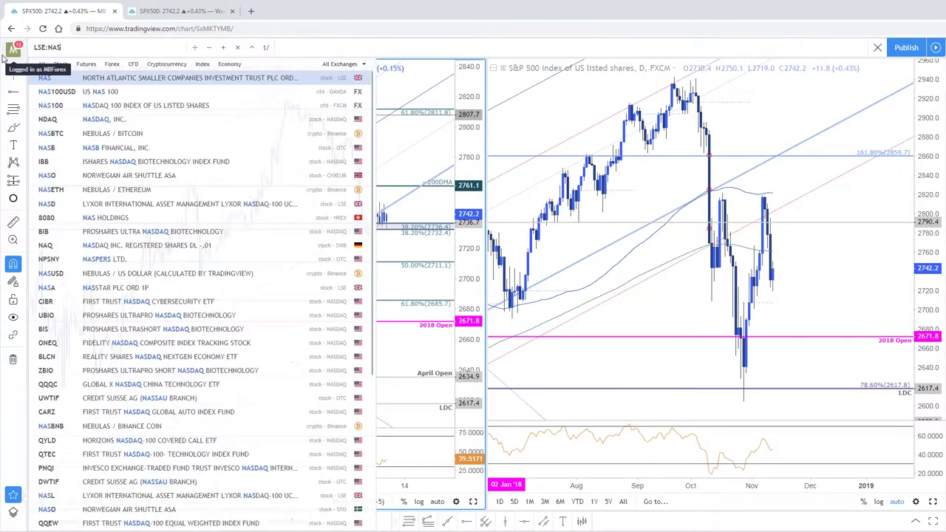
pyautogui.press('Down')
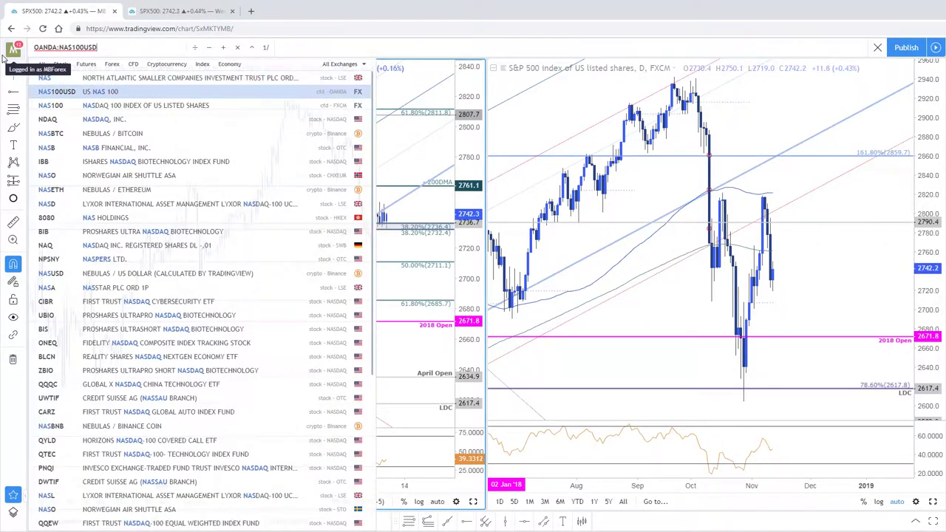
pyautogui.press('Down')
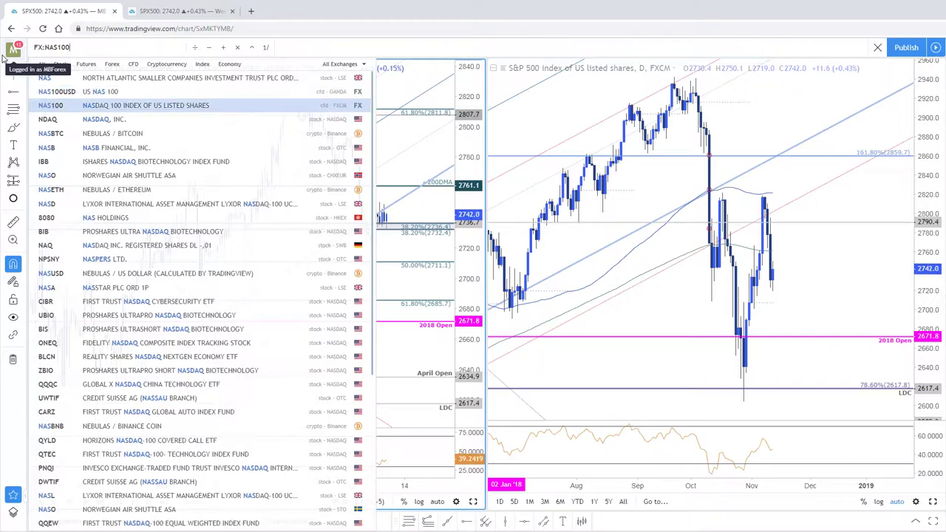
pyautogui.press('Return')
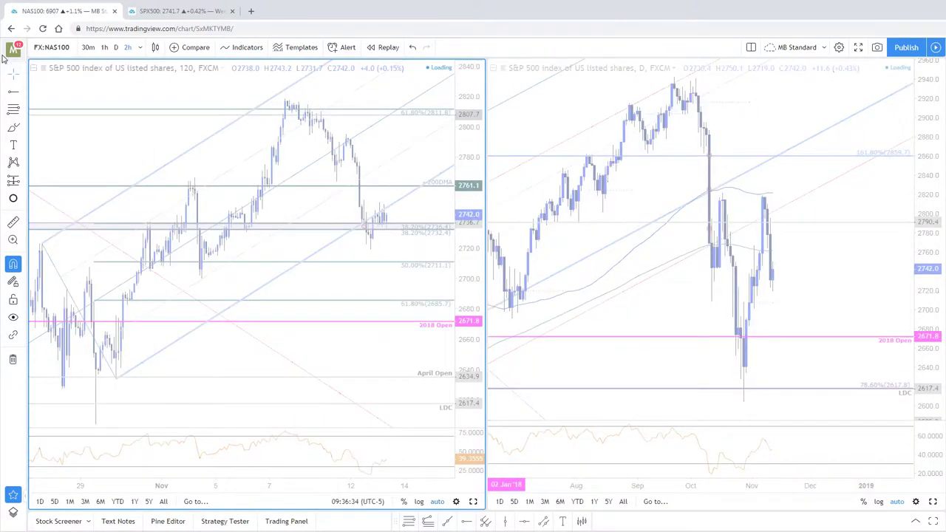
pyautogui.click(933, 501)
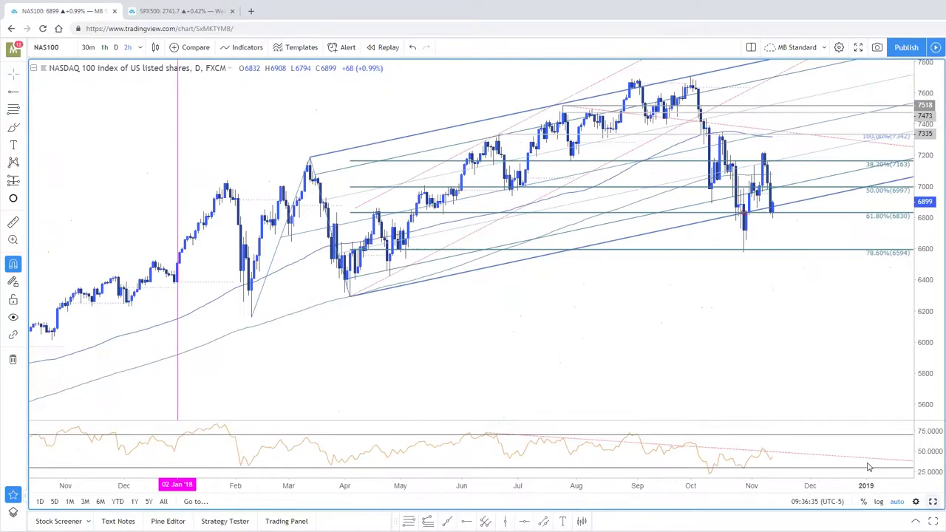
# Step: Show the 1.5 level on the daily pitchfork anchored at 9 February, 13 March and 4 April 2018
pyautogui.scroll(3, 623, 283)
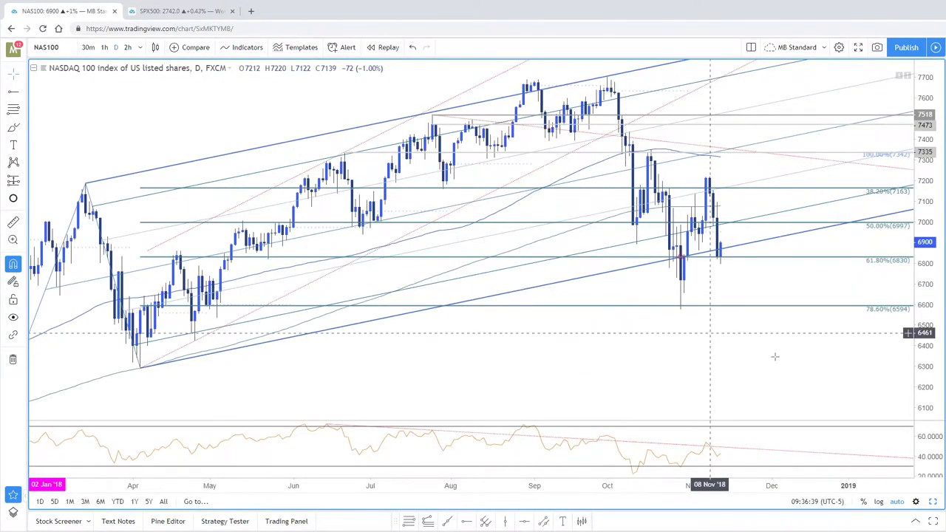
pyautogui.scroll(-1, 790, 386)
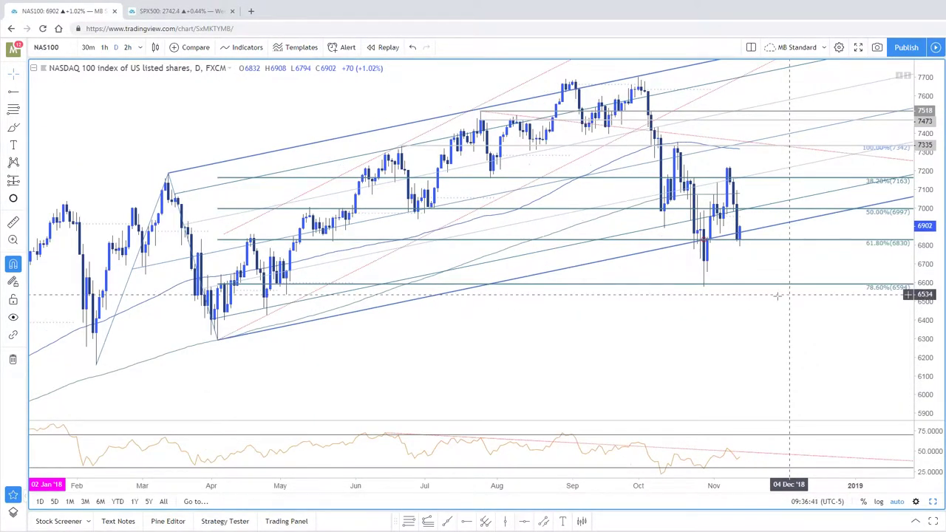
pyautogui.scroll(-1, 341, 345)
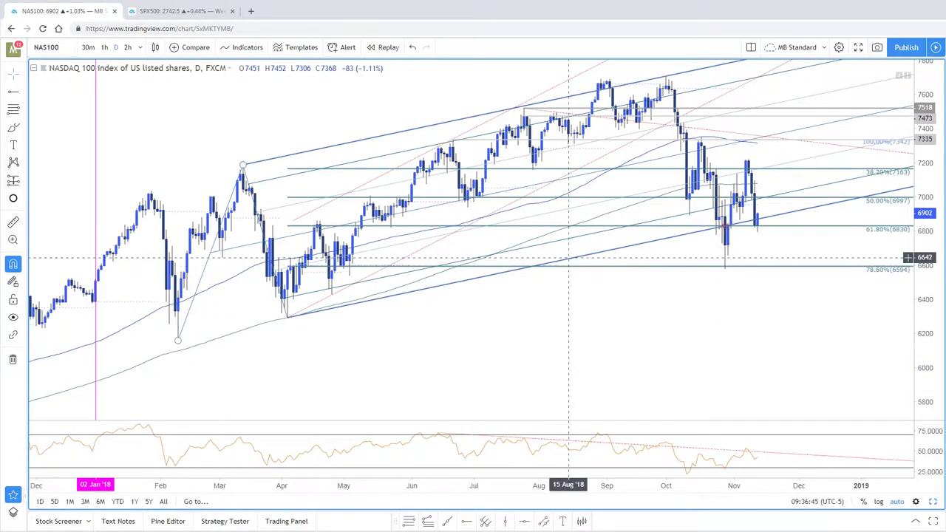
pyautogui.click(571, 258)
pyautogui.doubleClick(611, 217)
pyautogui.click(445, 298)
pyautogui.click(445, 298)
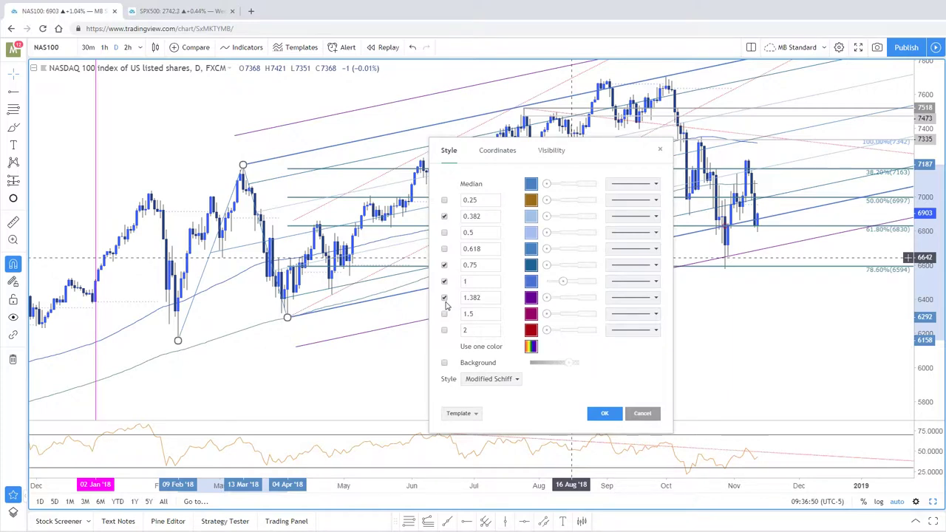
pyautogui.click(444, 314)
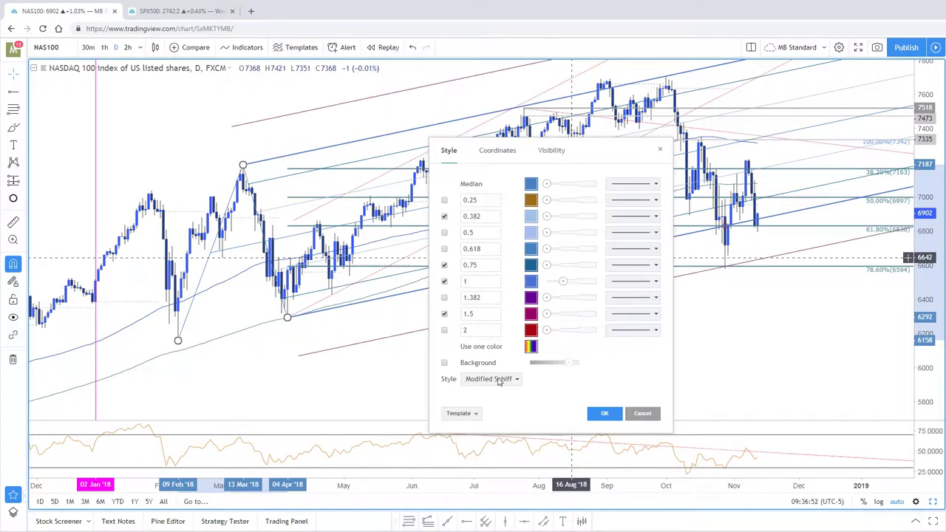
pyautogui.click(605, 414)
# Step: Hide the 0.382 level of the February–April 2018 pitchfork, keeping levels 0.75, 1 and 1.5
pyautogui.moveTo(792, 367); pyautogui.dragTo(719, 374)
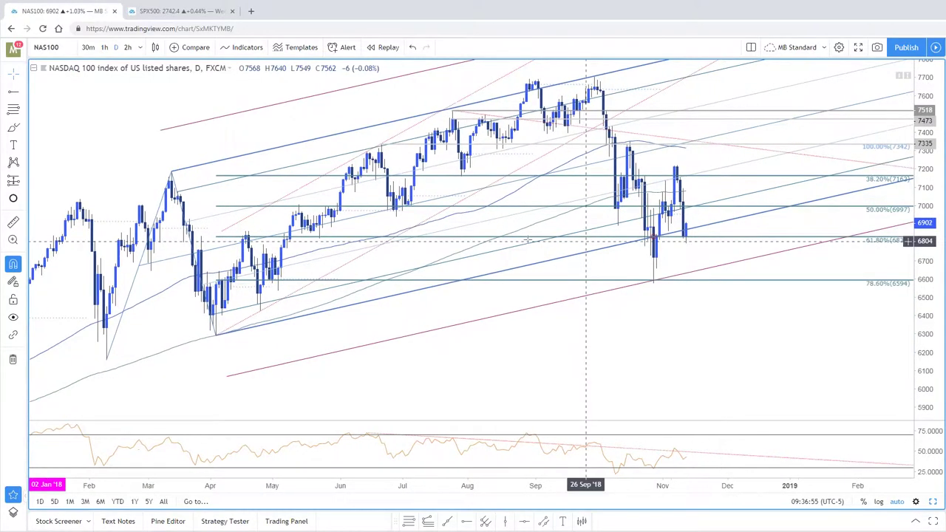
pyautogui.doubleClick(366, 281)
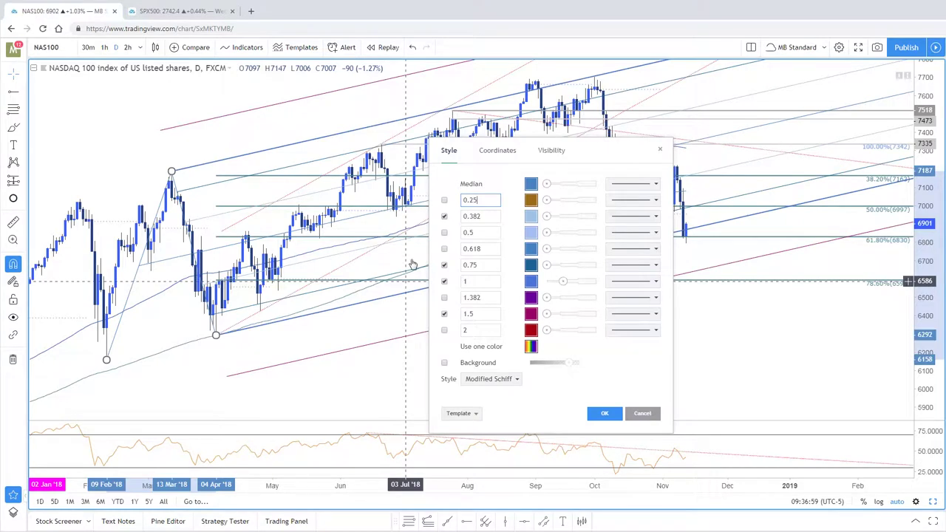
pyautogui.click(444, 216)
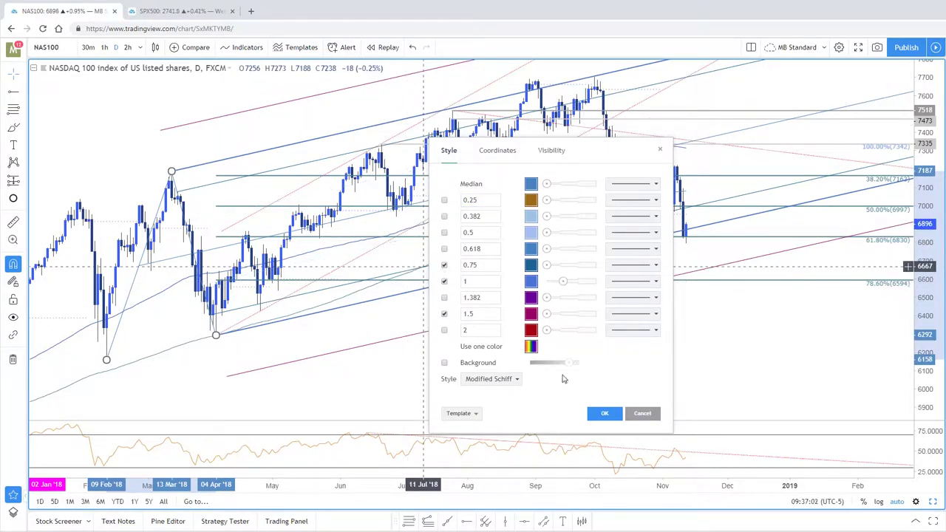
pyautogui.click(444, 265)
pyautogui.click(444, 264)
pyautogui.moveTo(593, 155); pyautogui.dragTo(476, 180)
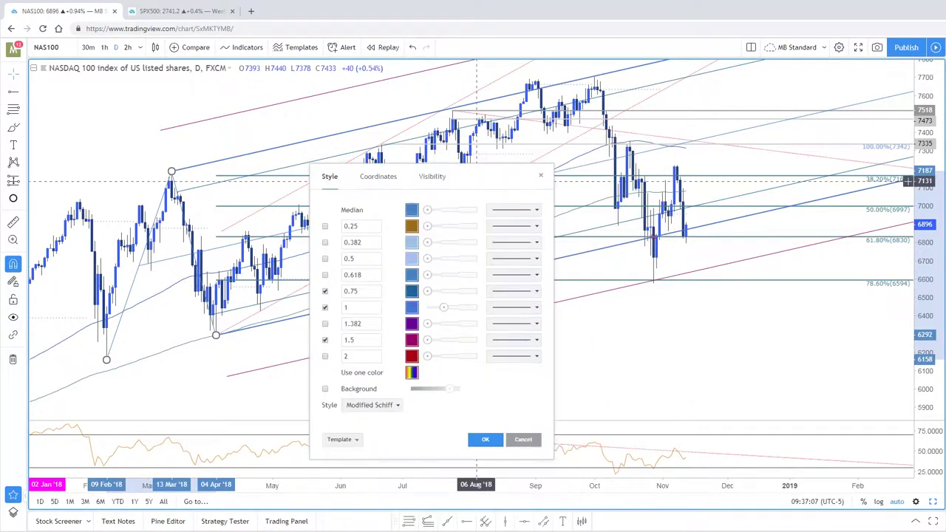
pyautogui.click(485, 440)
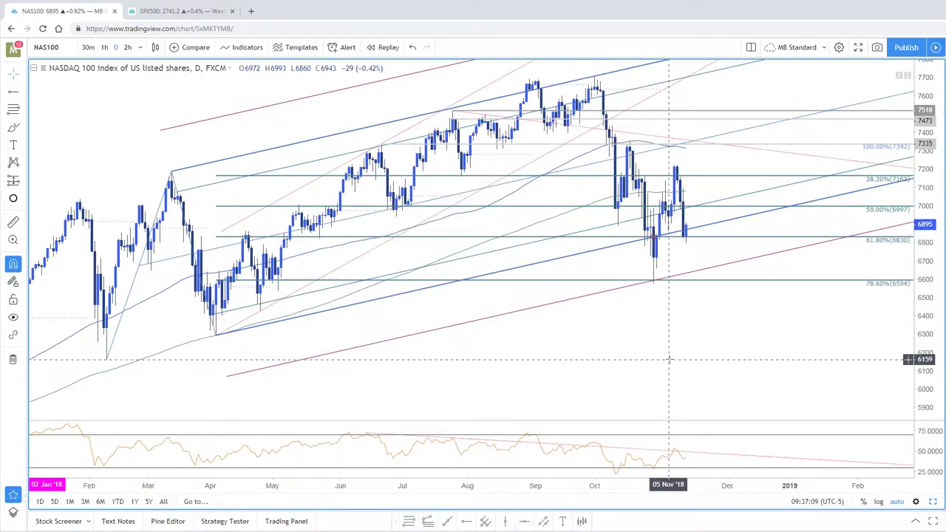
# Step: Replace the February–April pitchfork with one anchored at the 11 October low (6890), 17 October high (7350) and 29 October low (6576)
pyautogui.scroll(4, 669, 360)
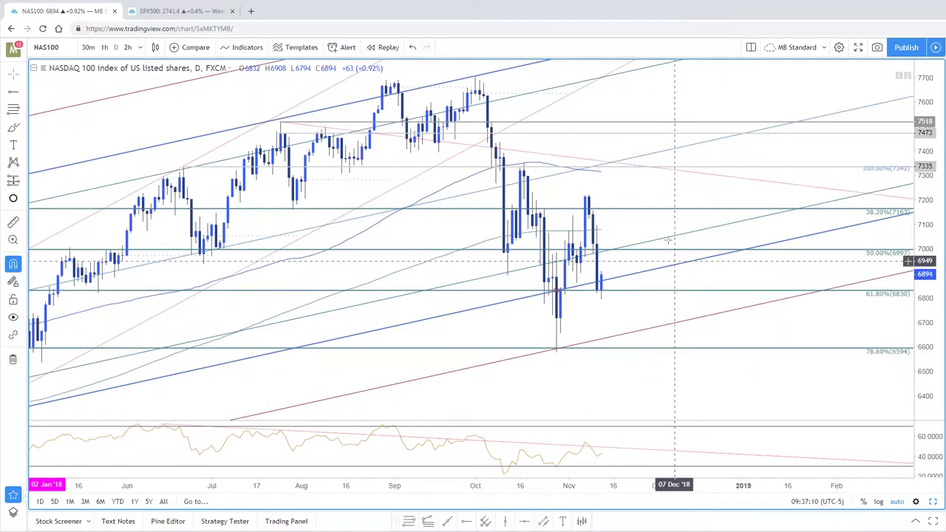
pyautogui.press('Delete')
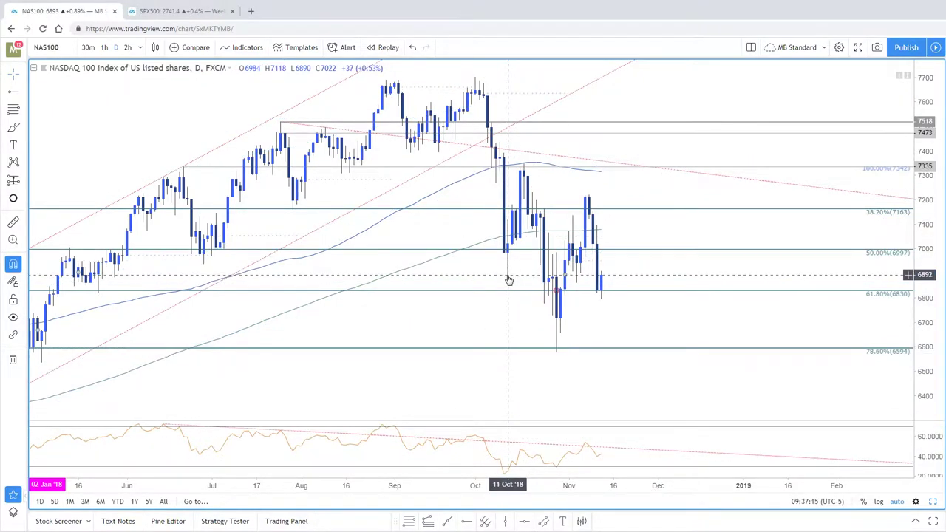
pyautogui.click(486, 521)
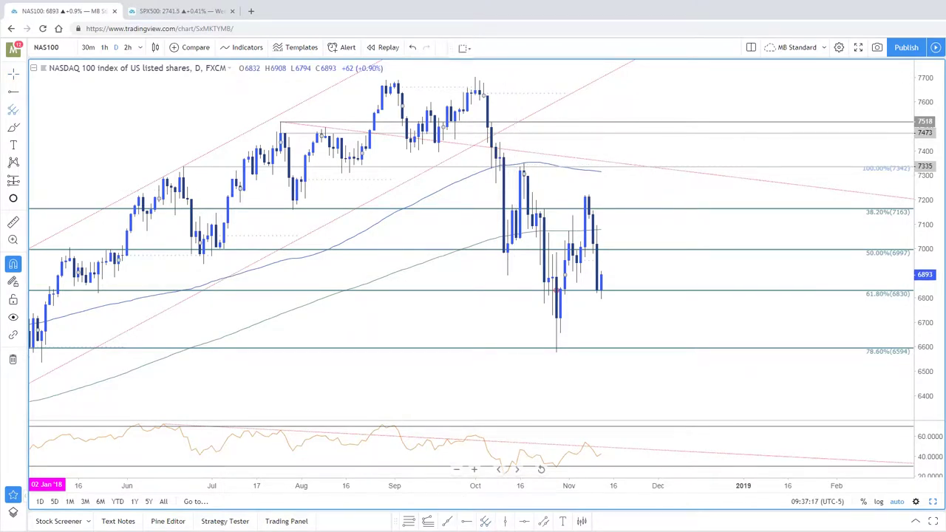
pyautogui.click(507, 275)
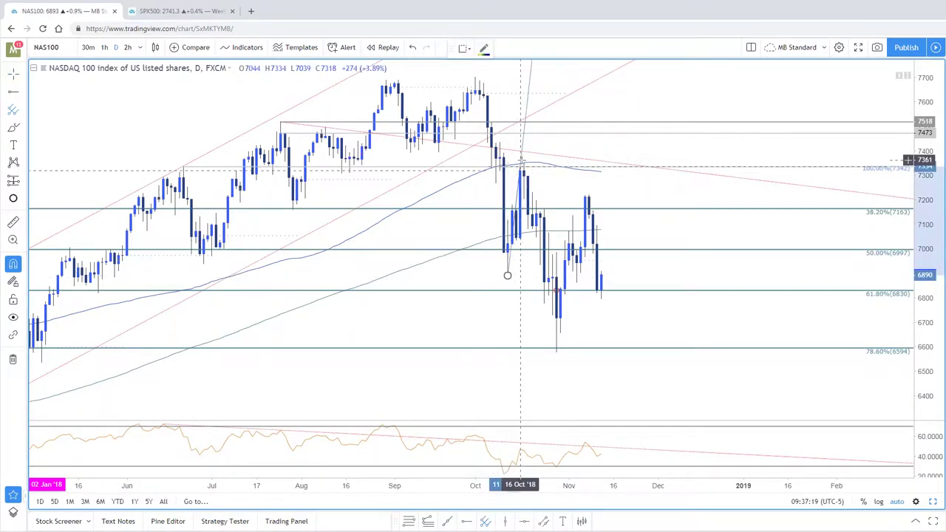
pyautogui.click(524, 163)
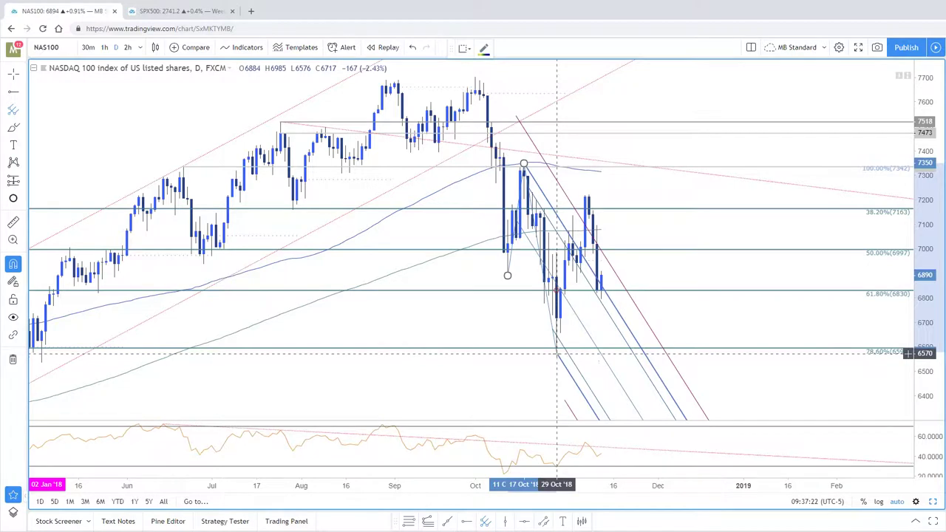
pyautogui.click(557, 353)
# Step: Change the October pitchfork to the Original style and hide its 1.5 level
pyautogui.rightClick(573, 239)
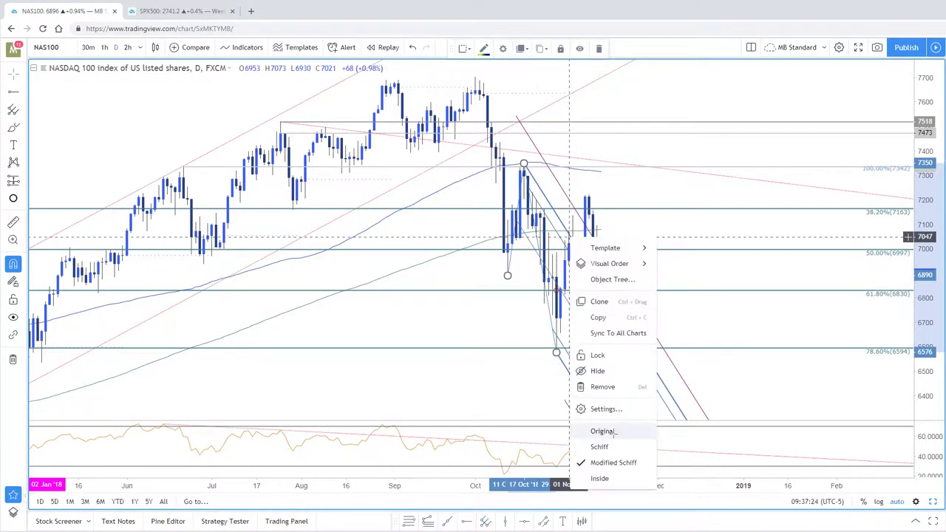
pyautogui.click(618, 433)
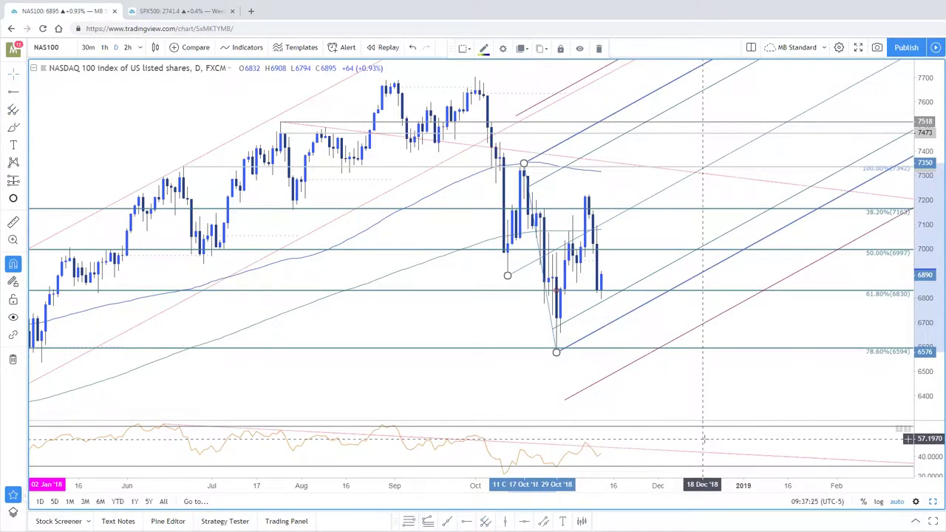
pyautogui.doubleClick(682, 337)
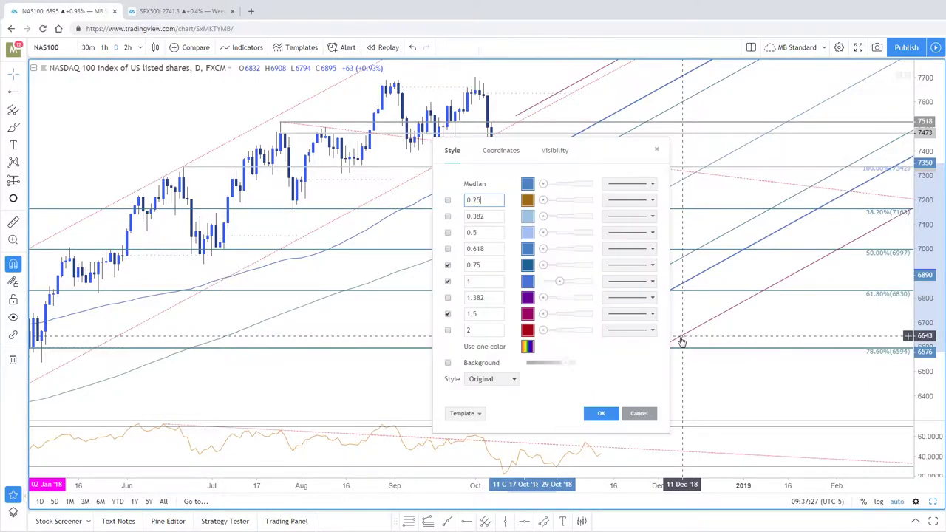
pyautogui.click(447, 313)
pyautogui.click(601, 415)
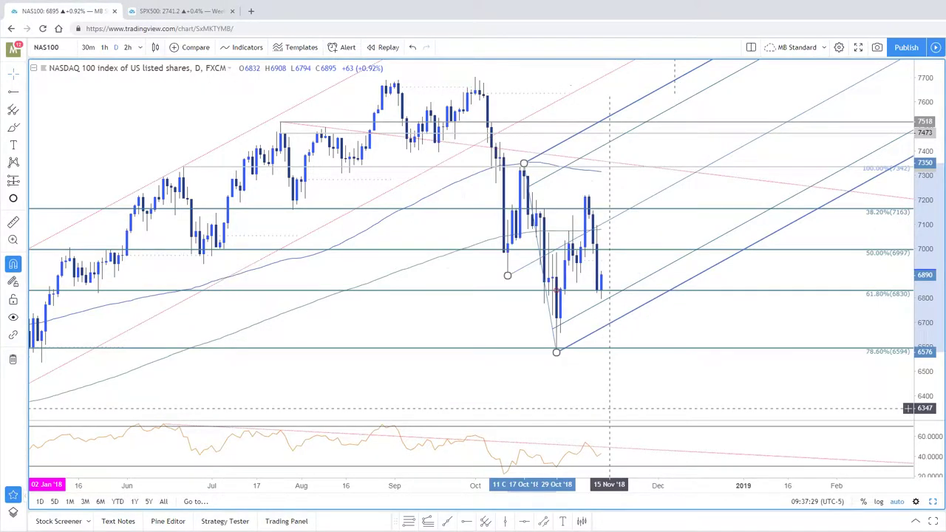
# Step: Hide the 0.382, 0.5 and 0.618 levels of the 4 April to 1 October Fibonacci retracement, leaving only 0.786
pyautogui.scroll(1, 732, 330)
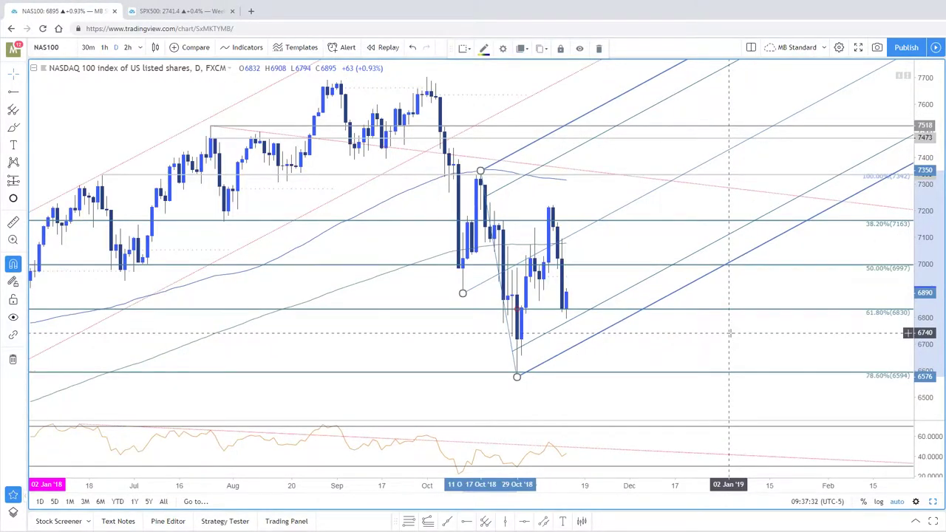
pyautogui.scroll(1, 731, 331)
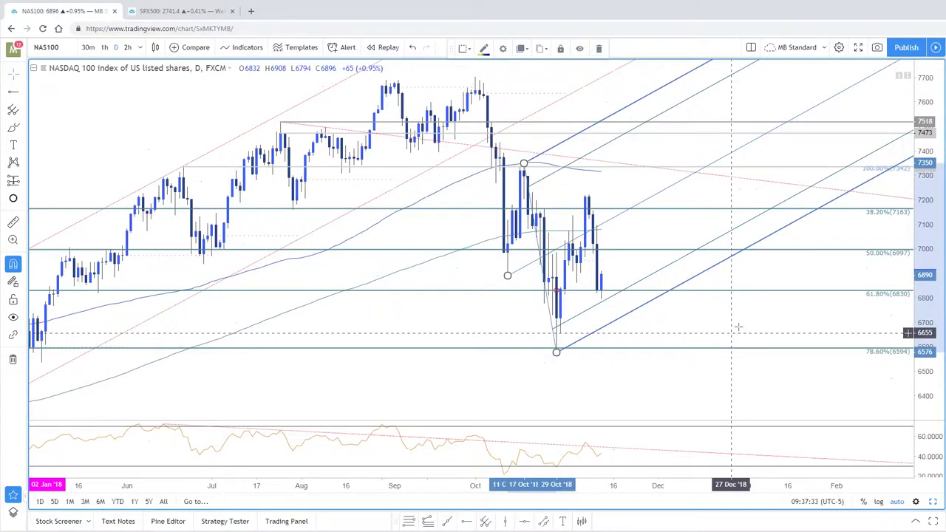
pyautogui.doubleClick(787, 293)
pyautogui.click(436, 200)
pyautogui.click(436, 232)
pyautogui.click(436, 248)
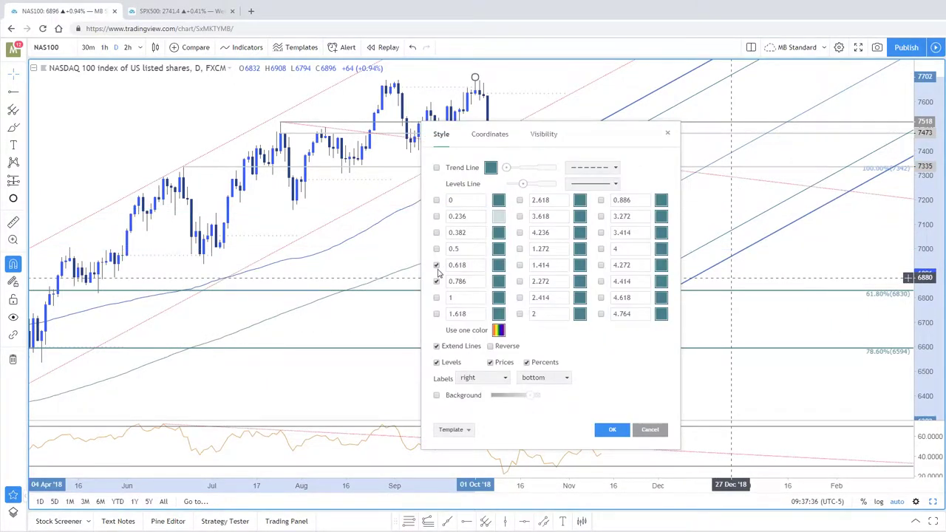
pyautogui.click(436, 265)
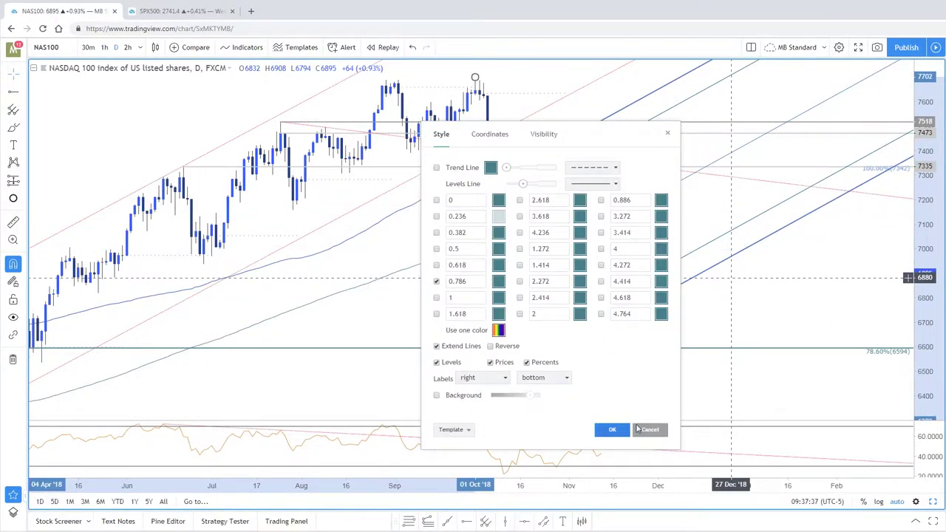
pyautogui.click(612, 430)
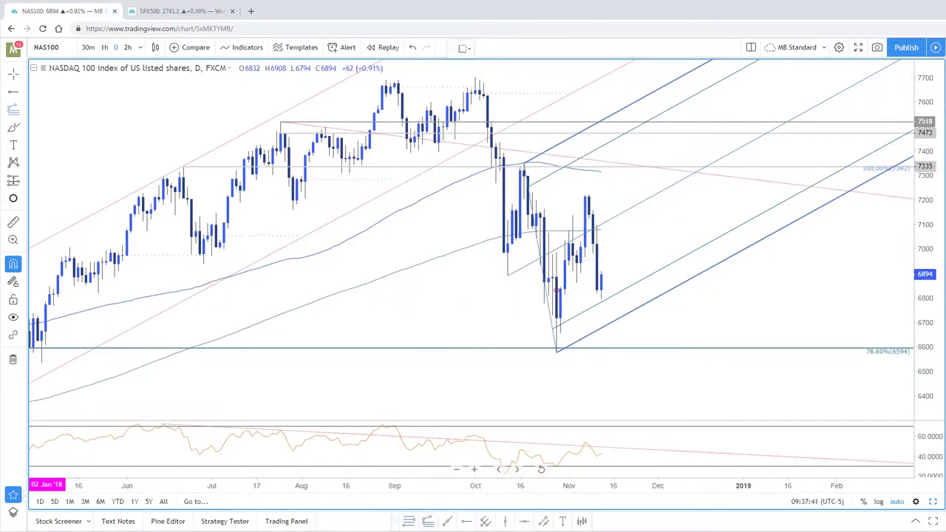
# Step: Draw a Fibonacci retracement from the 1 October high (7702) to the 29 October low (6576), showing only the 0.382, 0.5 and 0.618 levels
pyautogui.click(474, 77)
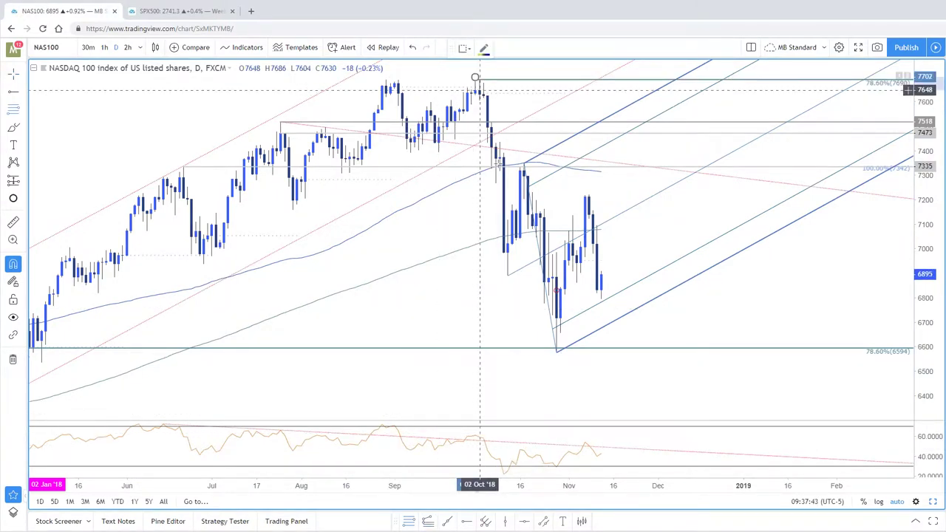
pyautogui.click(555, 352)
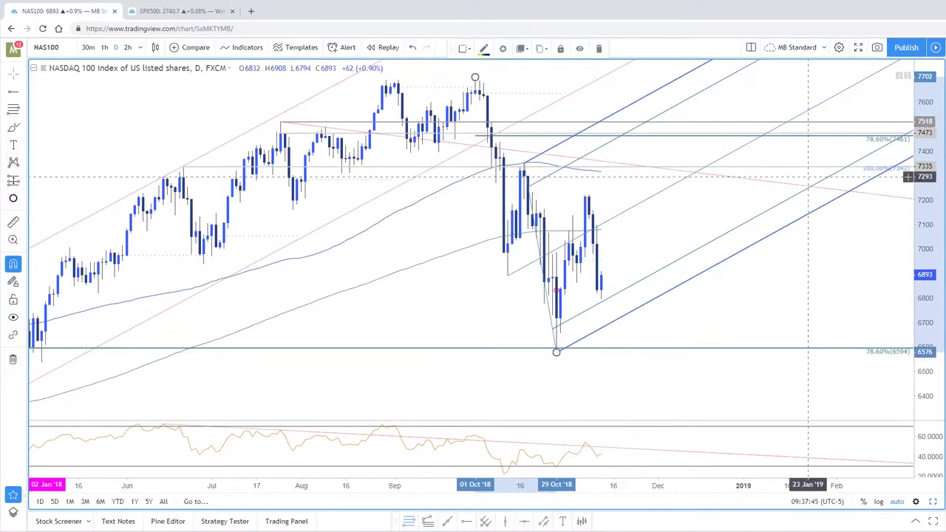
pyautogui.doubleClick(876, 136)
pyautogui.click(437, 281)
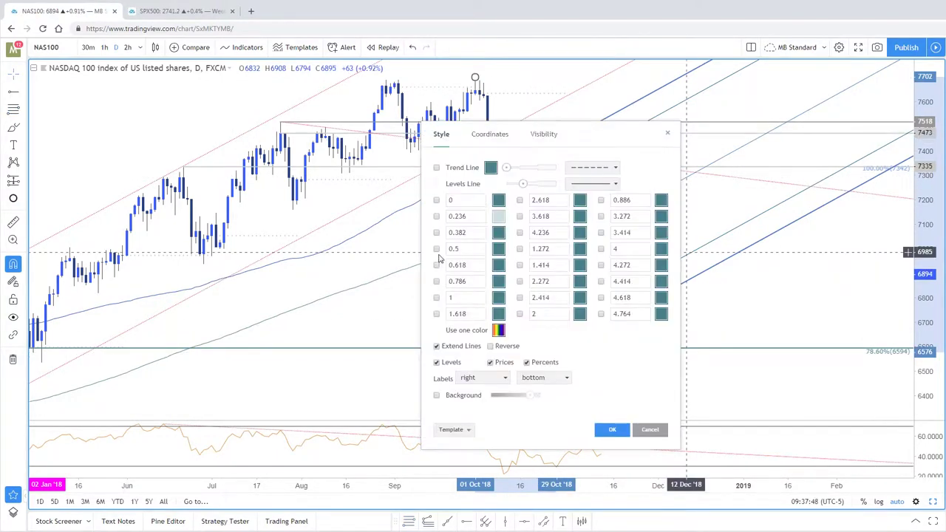
pyautogui.click(436, 265)
pyautogui.click(436, 249)
pyautogui.click(436, 232)
pyautogui.click(627, 432)
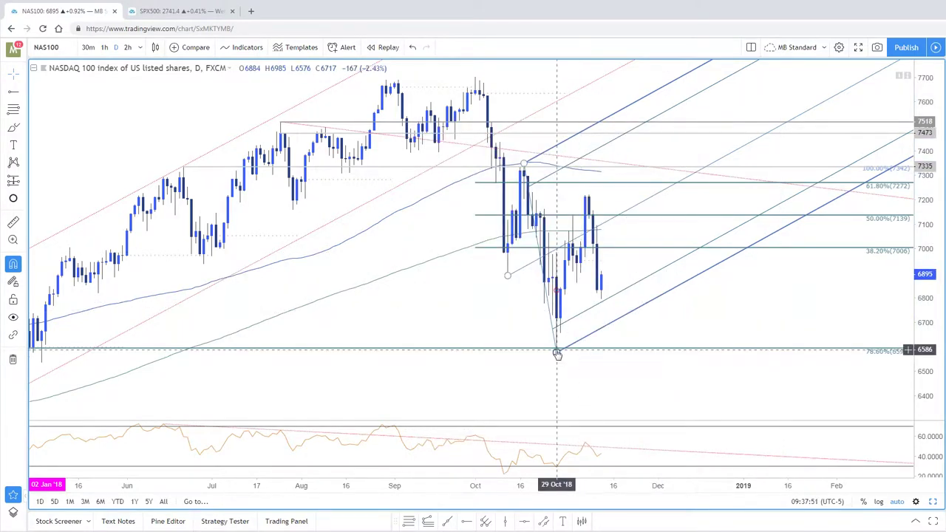
# Step: Hide the 0.382 and 0.5 levels of the 1 October to 29 October Fibonacci retracement, leaving only 0.618
pyautogui.click(631, 219)
pyautogui.doubleClick(630, 218)
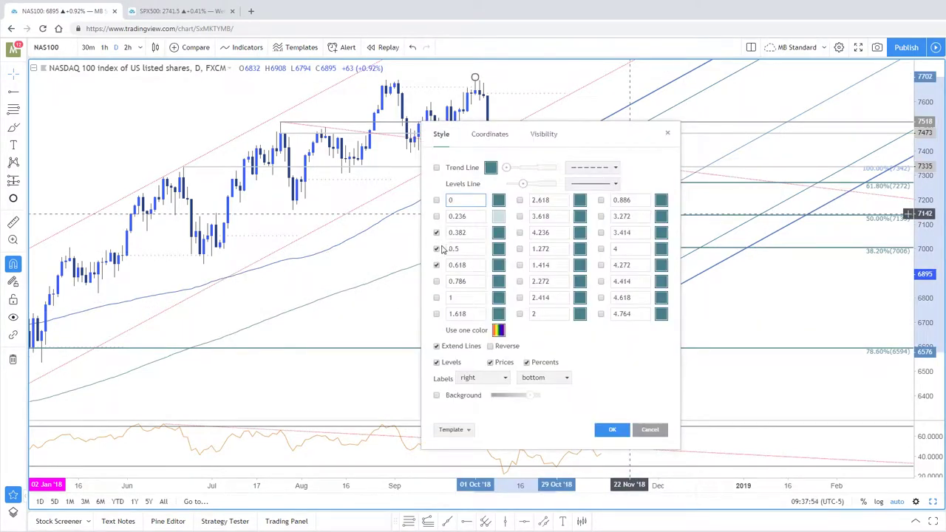
pyautogui.click(436, 249)
pyautogui.click(436, 232)
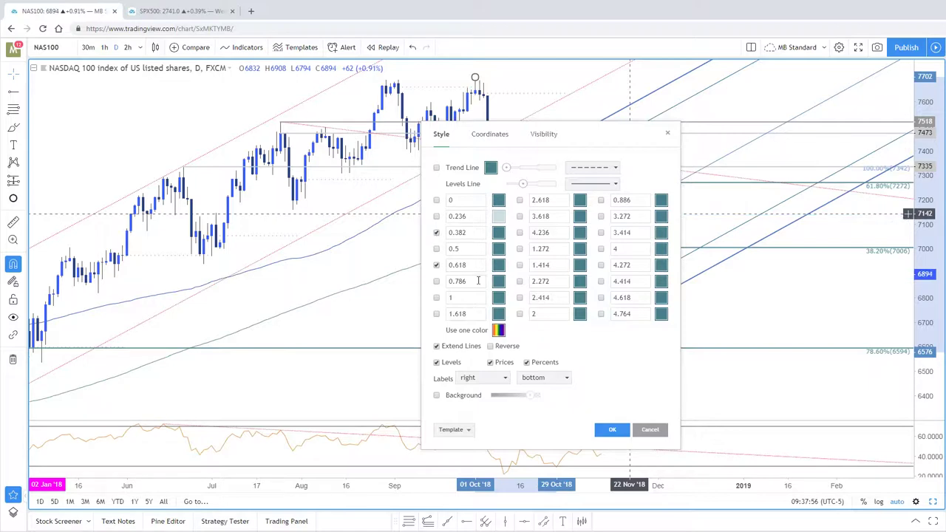
pyautogui.click(612, 432)
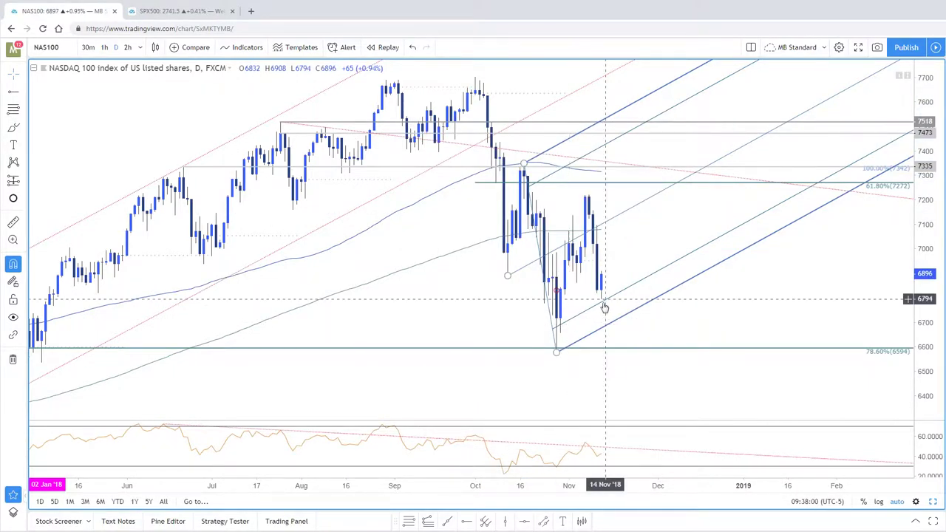
# Step: Draw a Fibonacci retracement from the 29 October low (6576) to the 8 November high (7220)
pyautogui.click(409, 522)
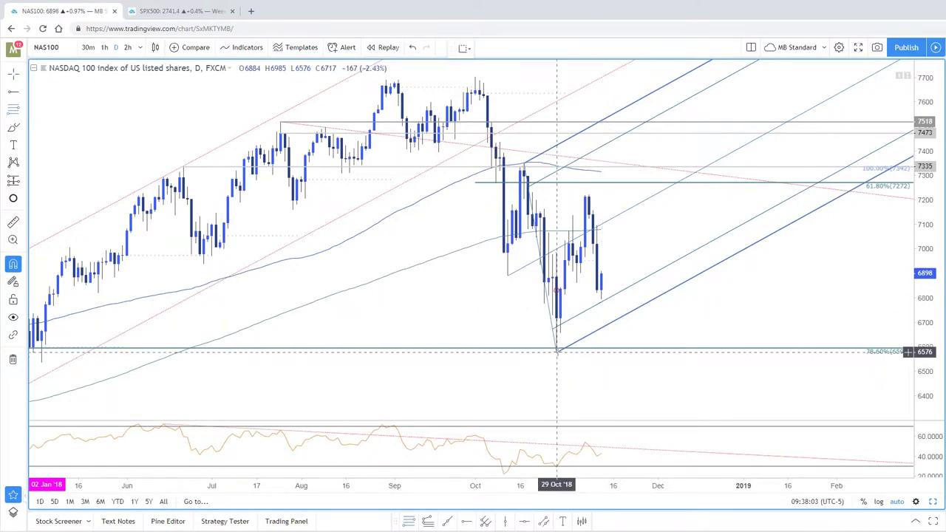
pyautogui.click(556, 351)
pyautogui.click(588, 196)
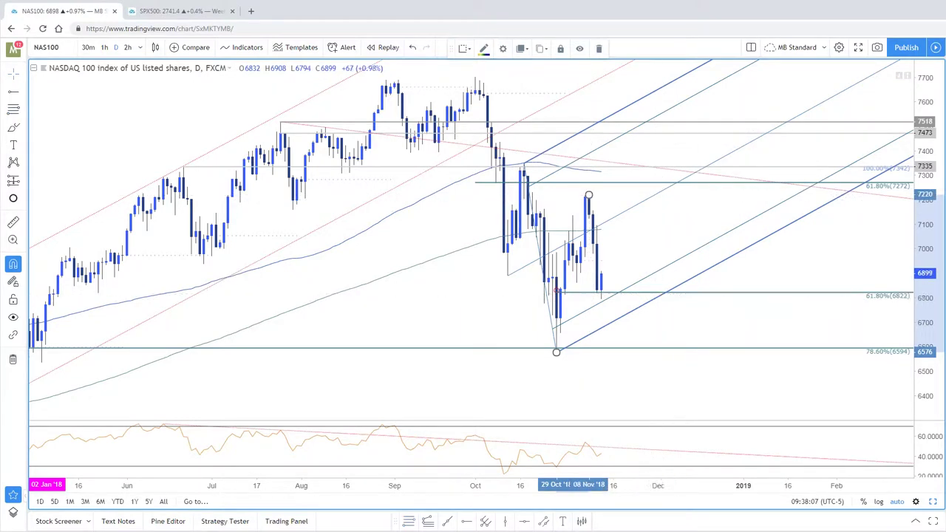
# Step: Draw a trend-based Fibonacci extension through the 29 October low (6576), 8 November high (7220) and 13 November low (6794)
pyautogui.click(428, 521)
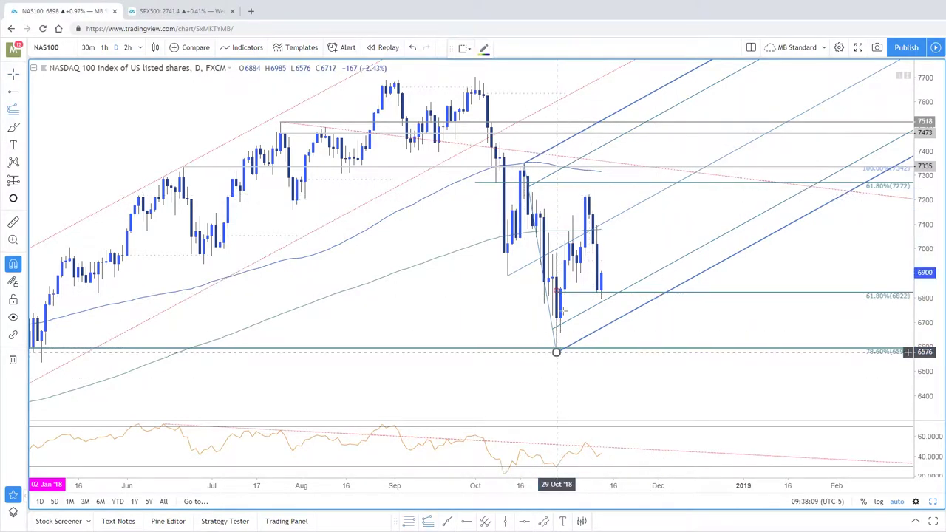
pyautogui.click(589, 195)
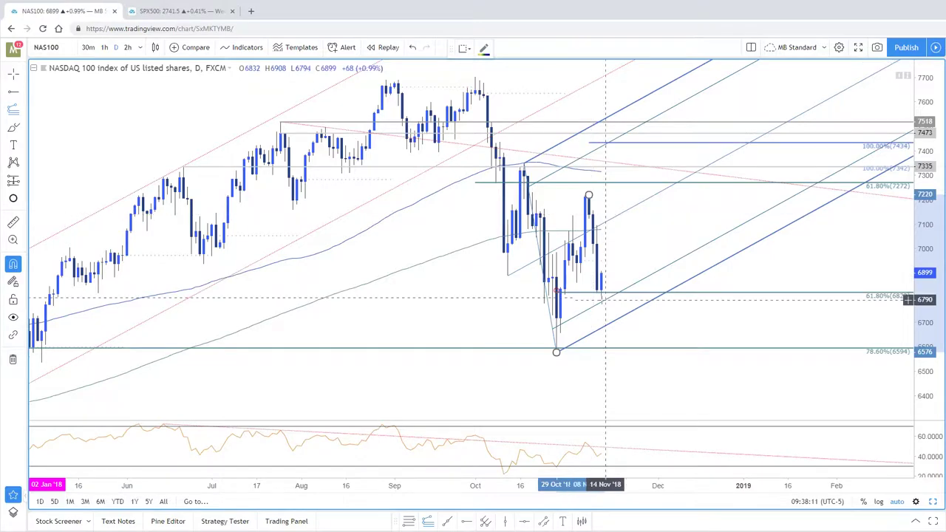
pyautogui.click(602, 299)
# Step: Maximise the price pane and replace the 0.75 level of the October pitchfork with the 0.618 level
pyautogui.doubleClick(646, 254)
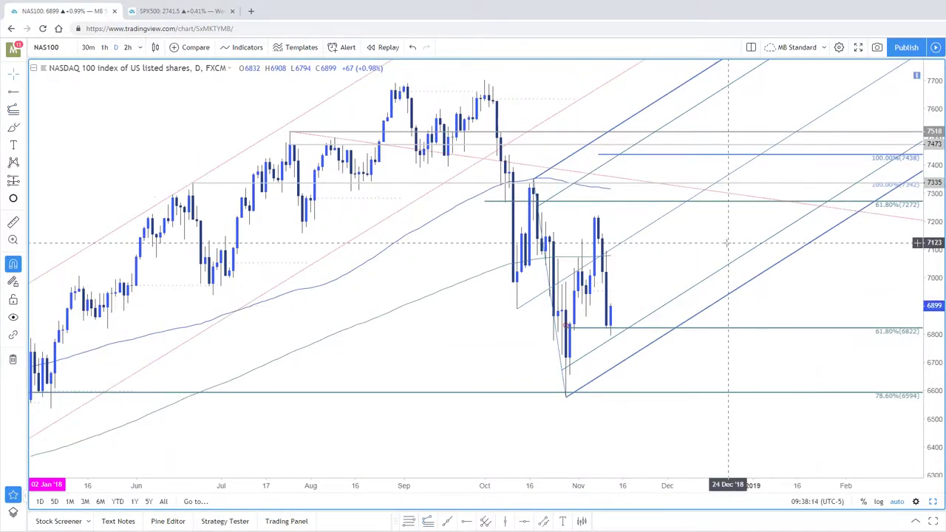
pyautogui.scroll(-1, 735, 252)
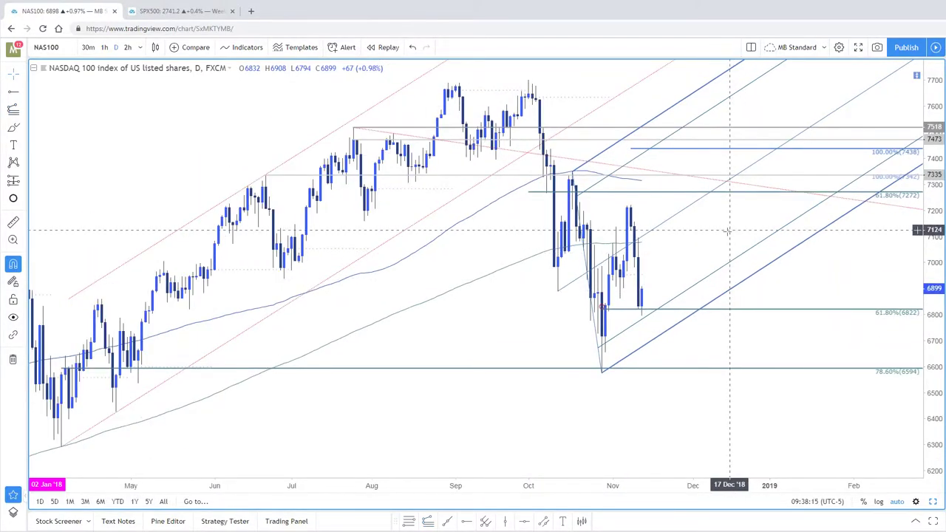
pyautogui.scroll(1, 711, 307)
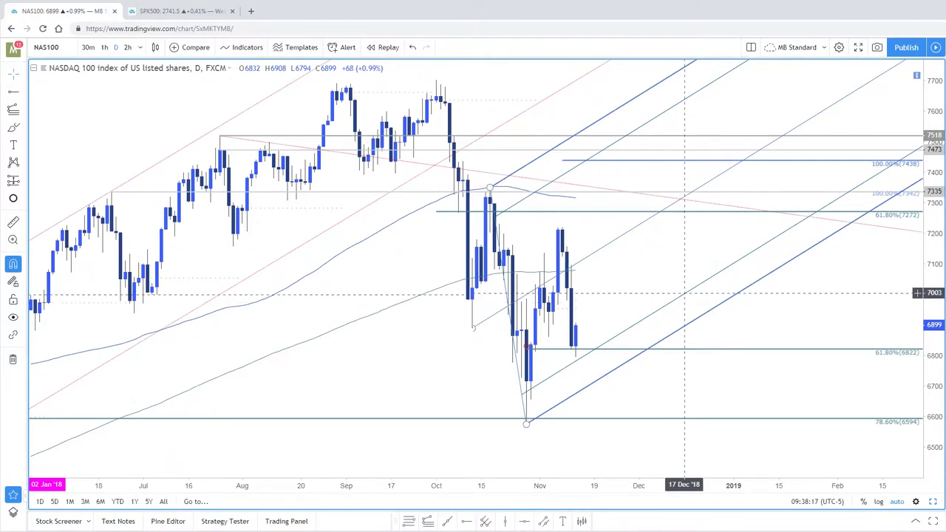
pyautogui.doubleClick(681, 303)
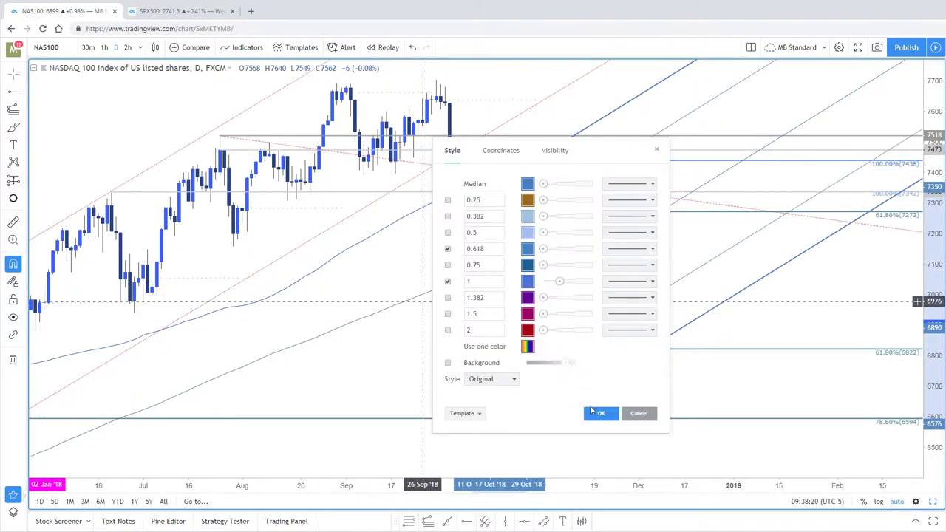
pyautogui.click(601, 413)
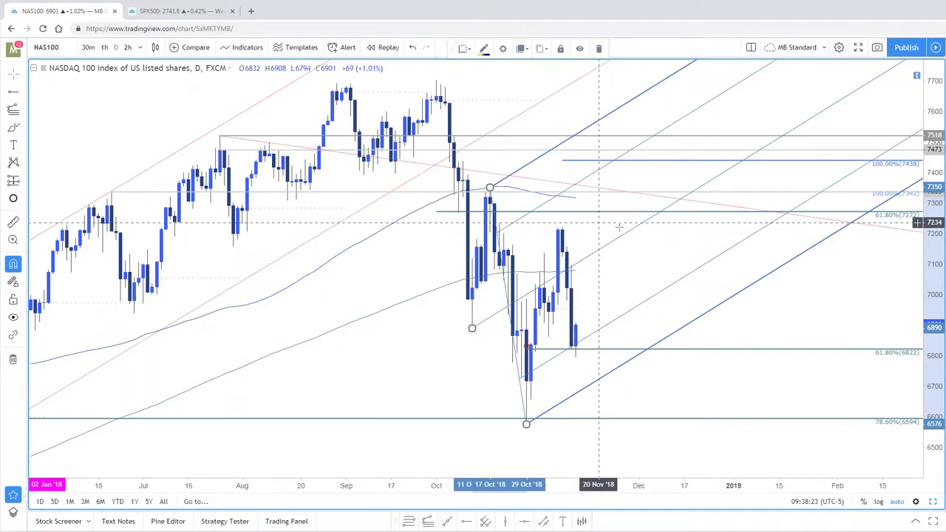
# Step: Draw a horizontal ray from the 29 October close at 6717
pyautogui.scroll(-3, 825, 316)
pyautogui.moveTo(942, 230); pyautogui.dragTo(942, 303)
pyautogui.moveTo(889, 256); pyautogui.dragTo(864, 275)
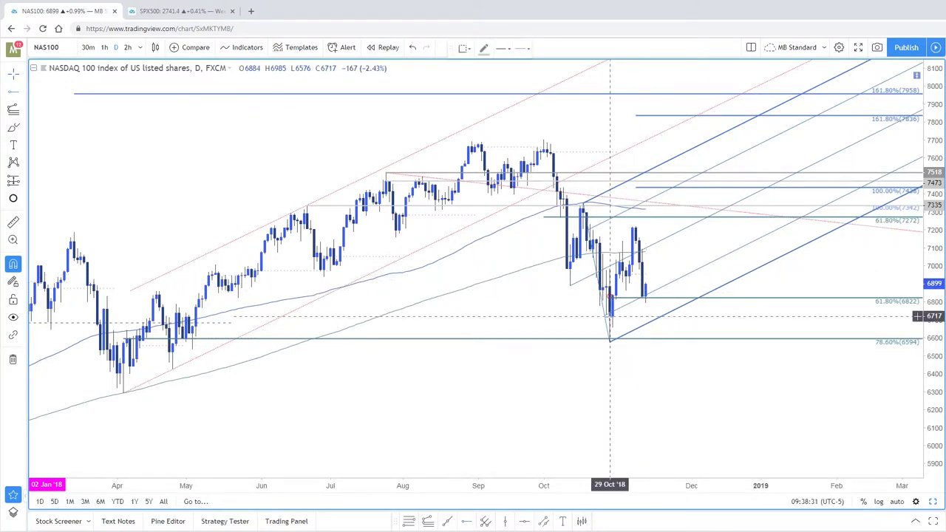
pyautogui.scroll(-2, 775, 382)
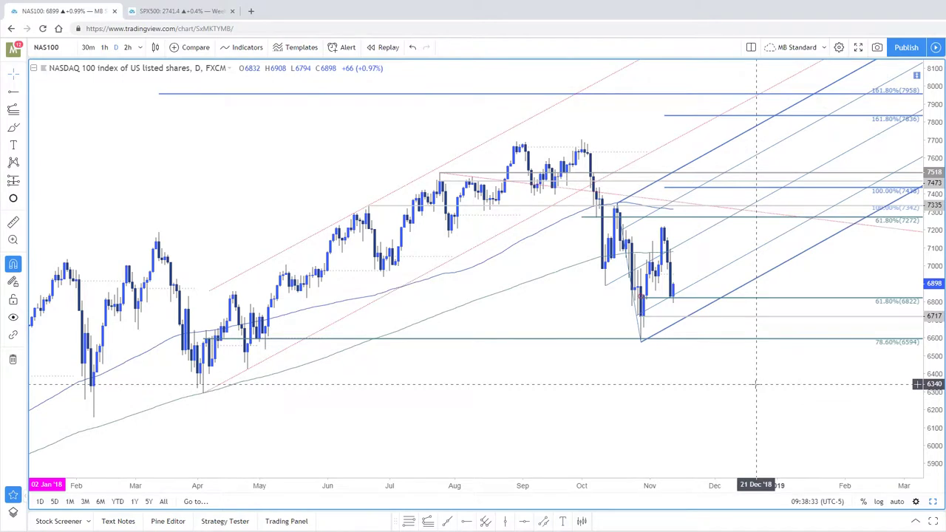
pyautogui.scroll(1, 756, 384)
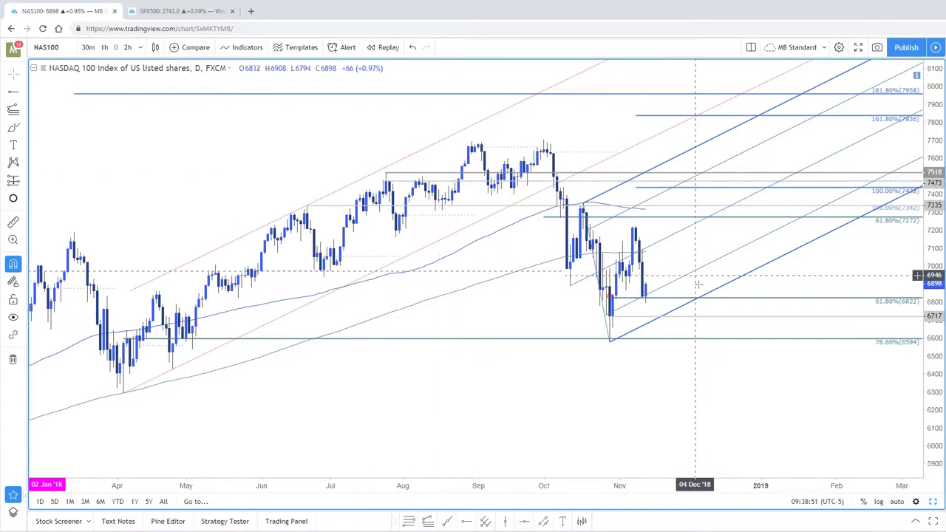
pyautogui.scroll(-1, 698, 285)
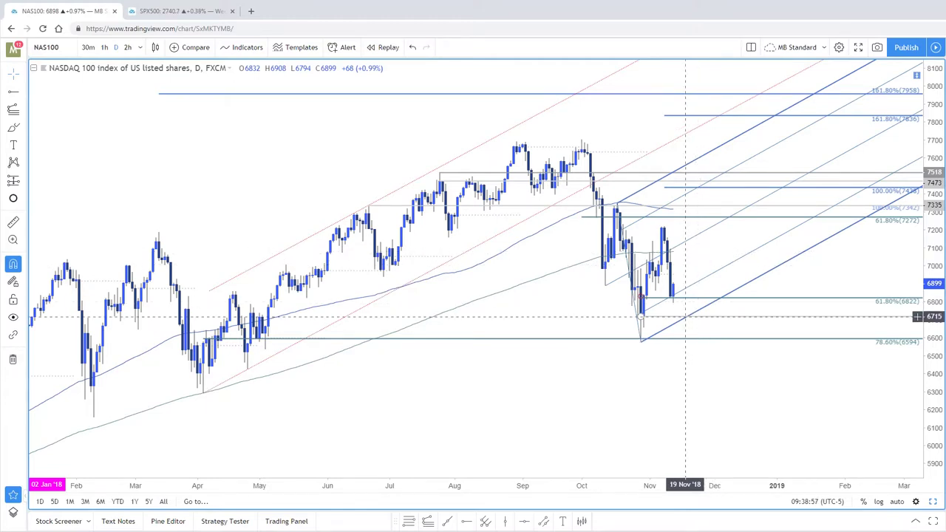
pyautogui.moveTo(641, 297)
pyautogui.mouseDown()
pyautogui.moveTo(682, 323)
pyautogui.moveTo(641, 297)
pyautogui.moveTo(645, 311)
pyautogui.moveTo(649, 305)
pyautogui.mouseUp()
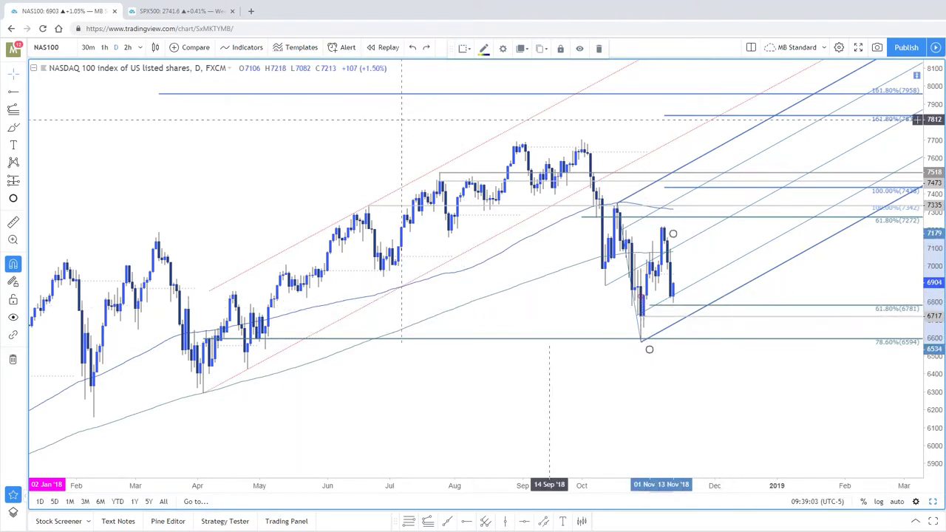
pyautogui.click(414, 48)
pyautogui.click(642, 285)
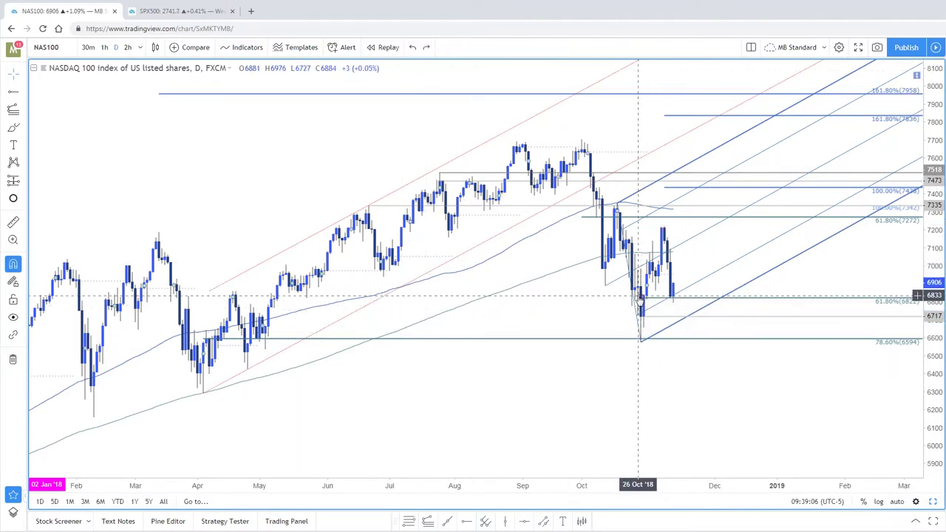
pyautogui.doubleClick(632, 300)
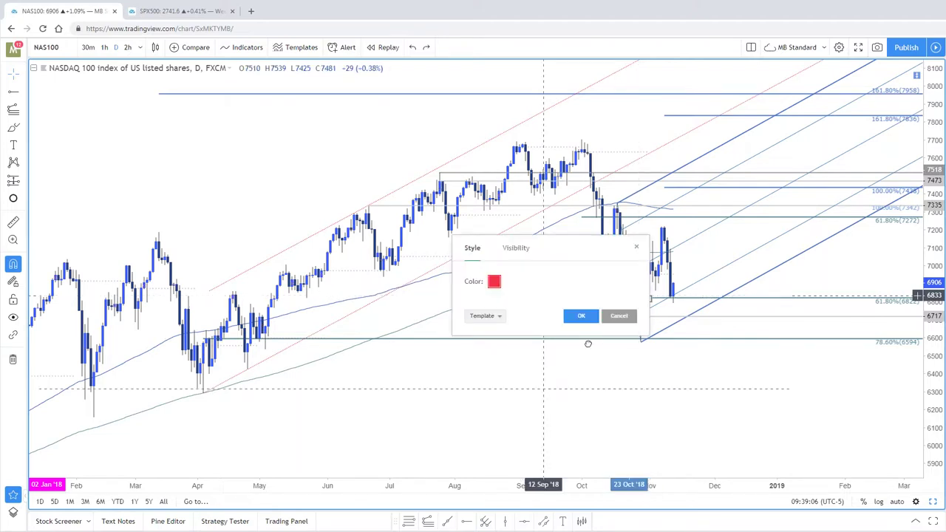
pyautogui.click(624, 317)
# Step: Circle the pitchfork median near 7090 on 13 November and the pitchfork's lower line at 6717, and restore the RSI pane
pyautogui.moveTo(630, 301)
pyautogui.mouseDown()
pyautogui.moveTo(680, 303)
pyautogui.moveTo(694, 330)
pyautogui.moveTo(659, 227)
pyautogui.mouseUp()
pyautogui.click(728, 244)
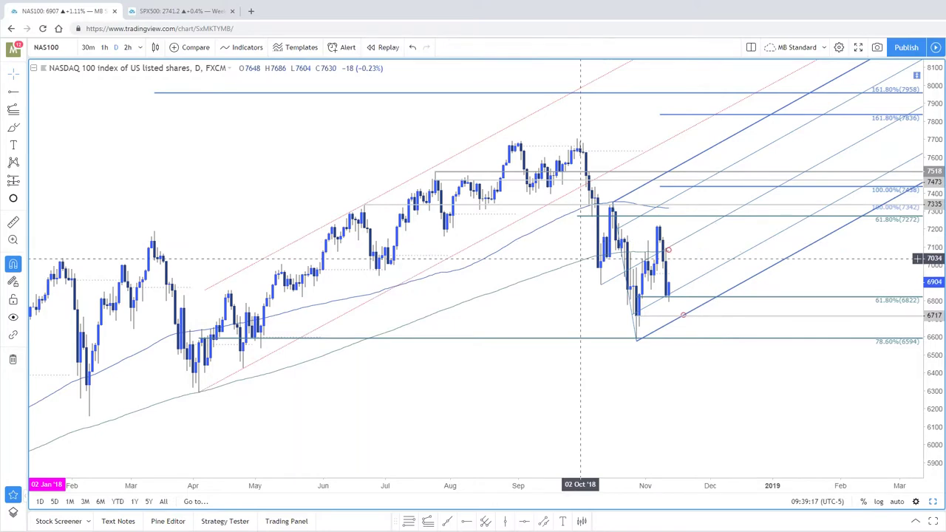
pyautogui.doubleClick(576, 262)
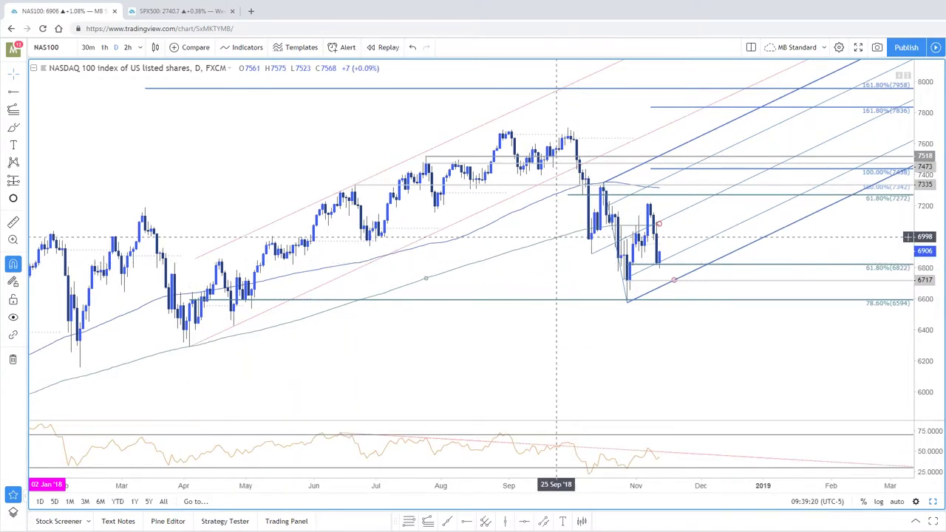
# Step: Examine the slower moving average and the two circled confluence zones against the wider daily price history and RSI
pyautogui.doubleClick(557, 238)
pyautogui.click(636, 230)
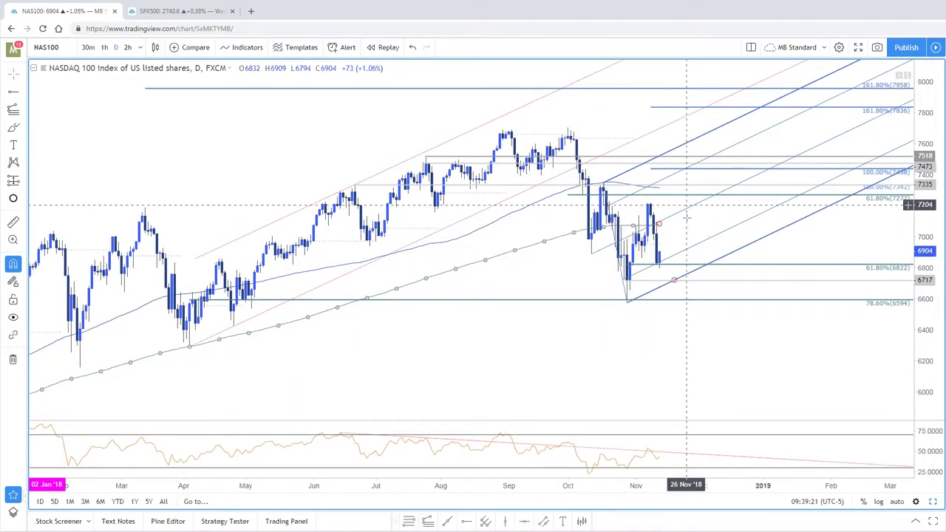
pyautogui.scroll(-3, 687, 218)
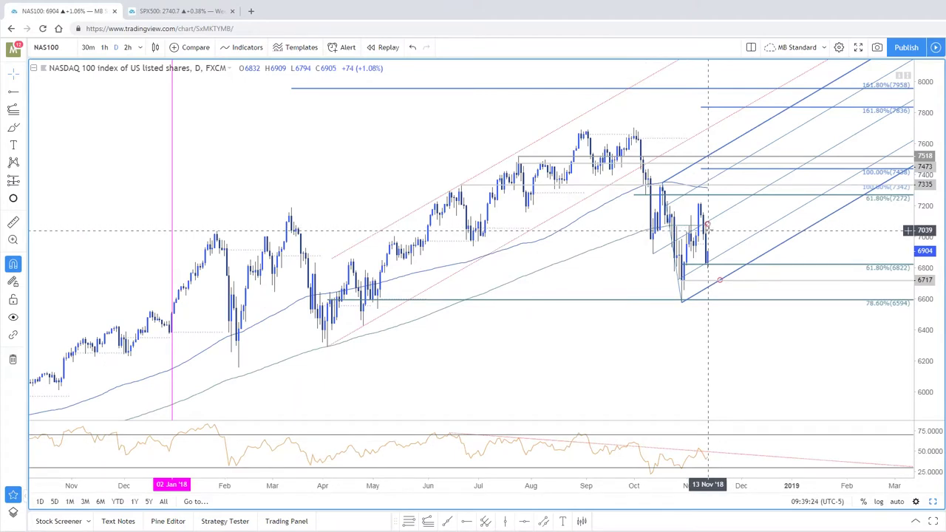
pyautogui.click(709, 225)
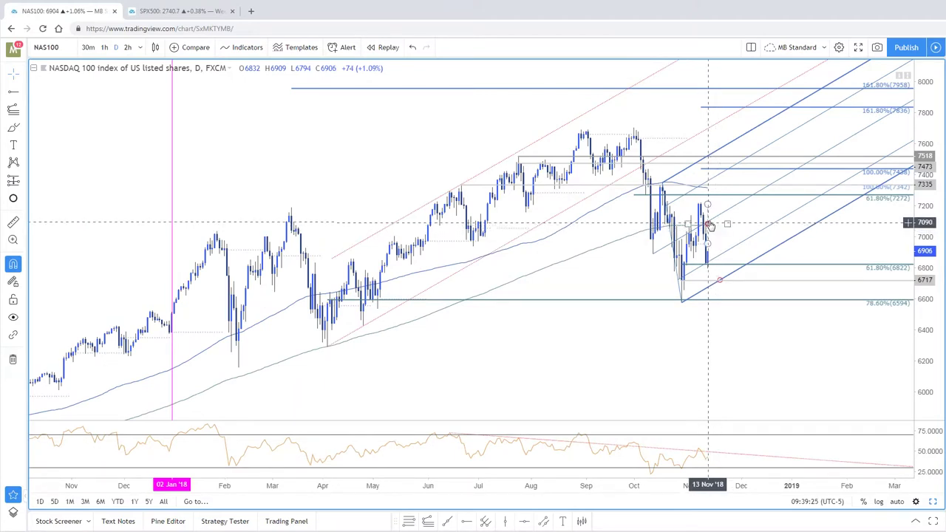
pyautogui.scroll(2, 687, 231)
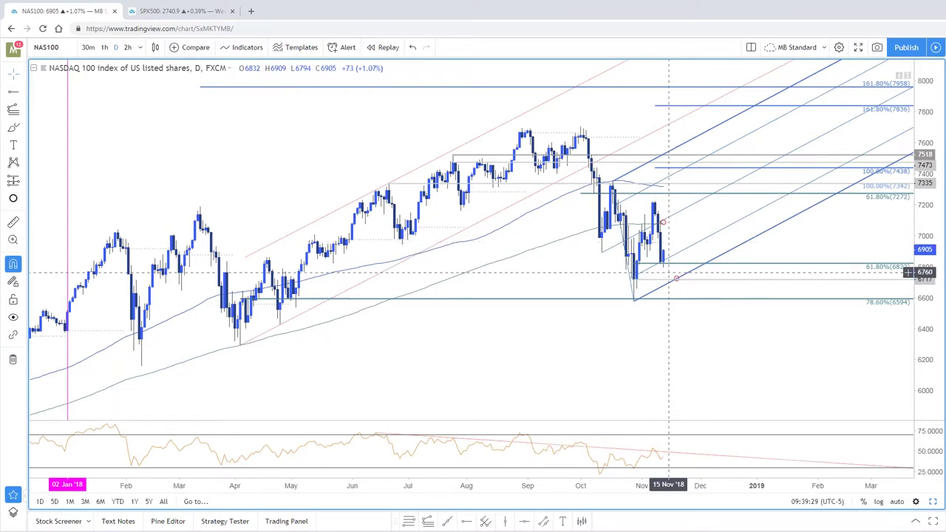
pyautogui.hscroll(-3, 700, 235)
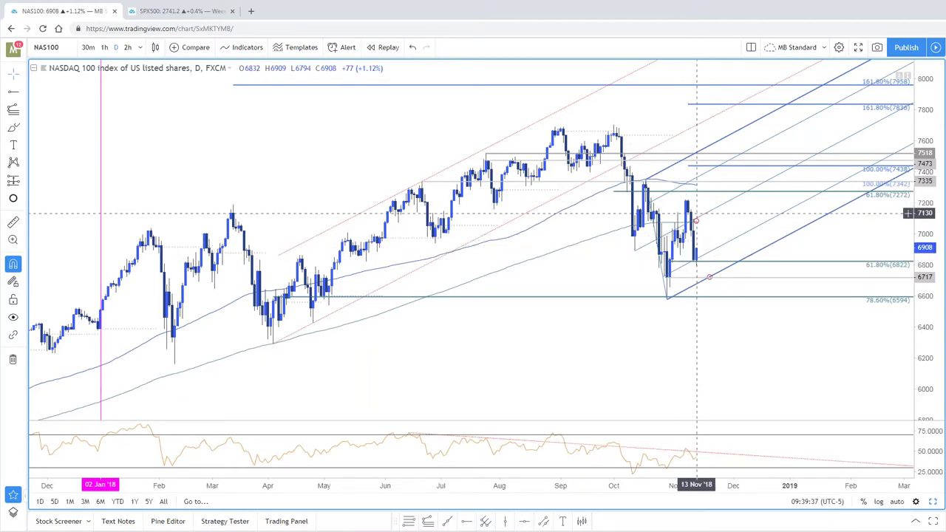
pyautogui.moveTo(736, 224)
pyautogui.mouseDown()
pyautogui.moveTo(761, 241)
pyautogui.moveTo(744, 216)
pyautogui.mouseUp()
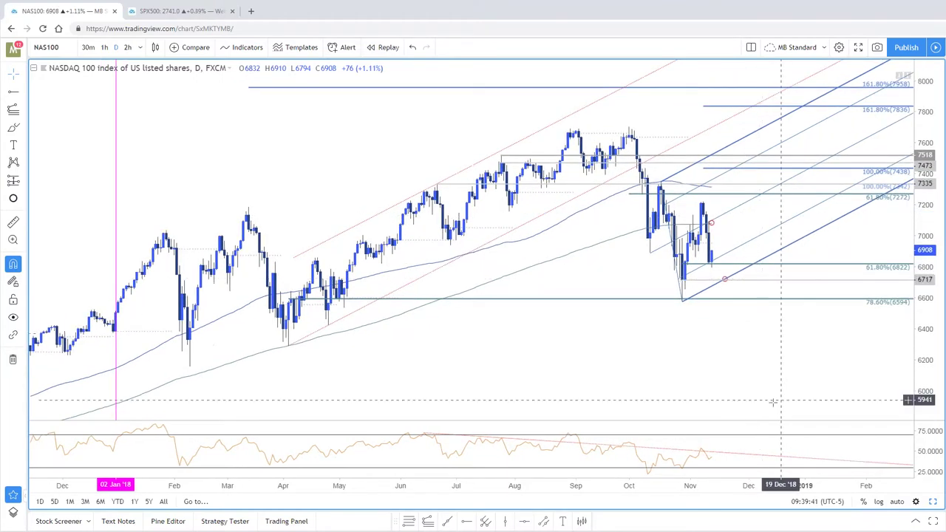
pyautogui.scroll(-3, 747, 356)
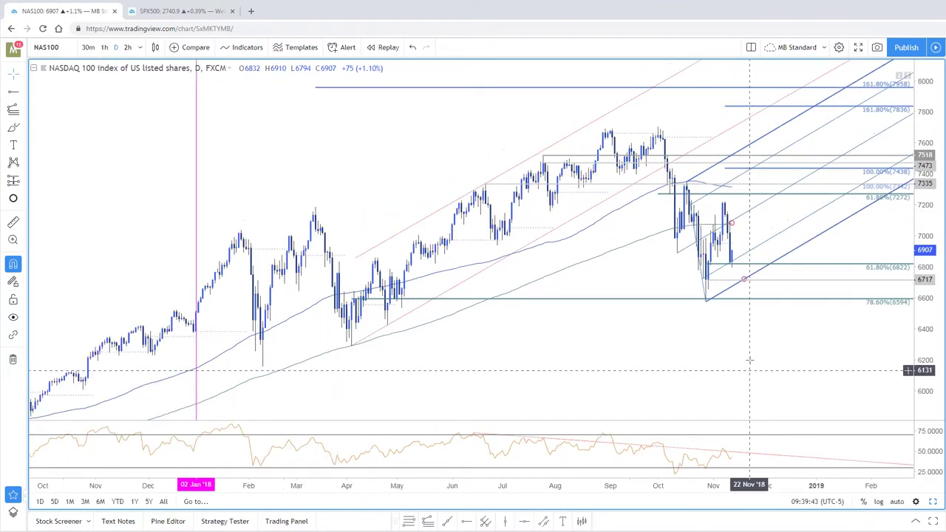
pyautogui.moveTo(724, 350); pyautogui.dragTo(715, 350)
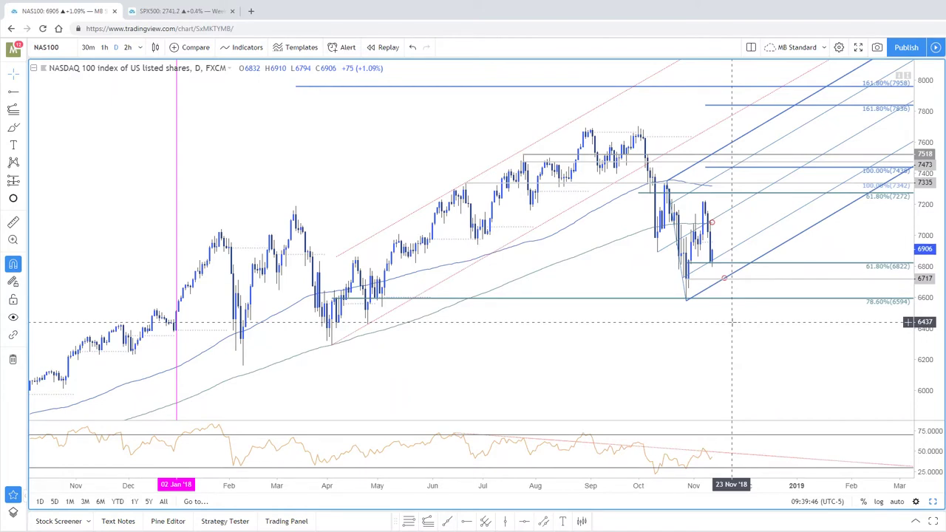